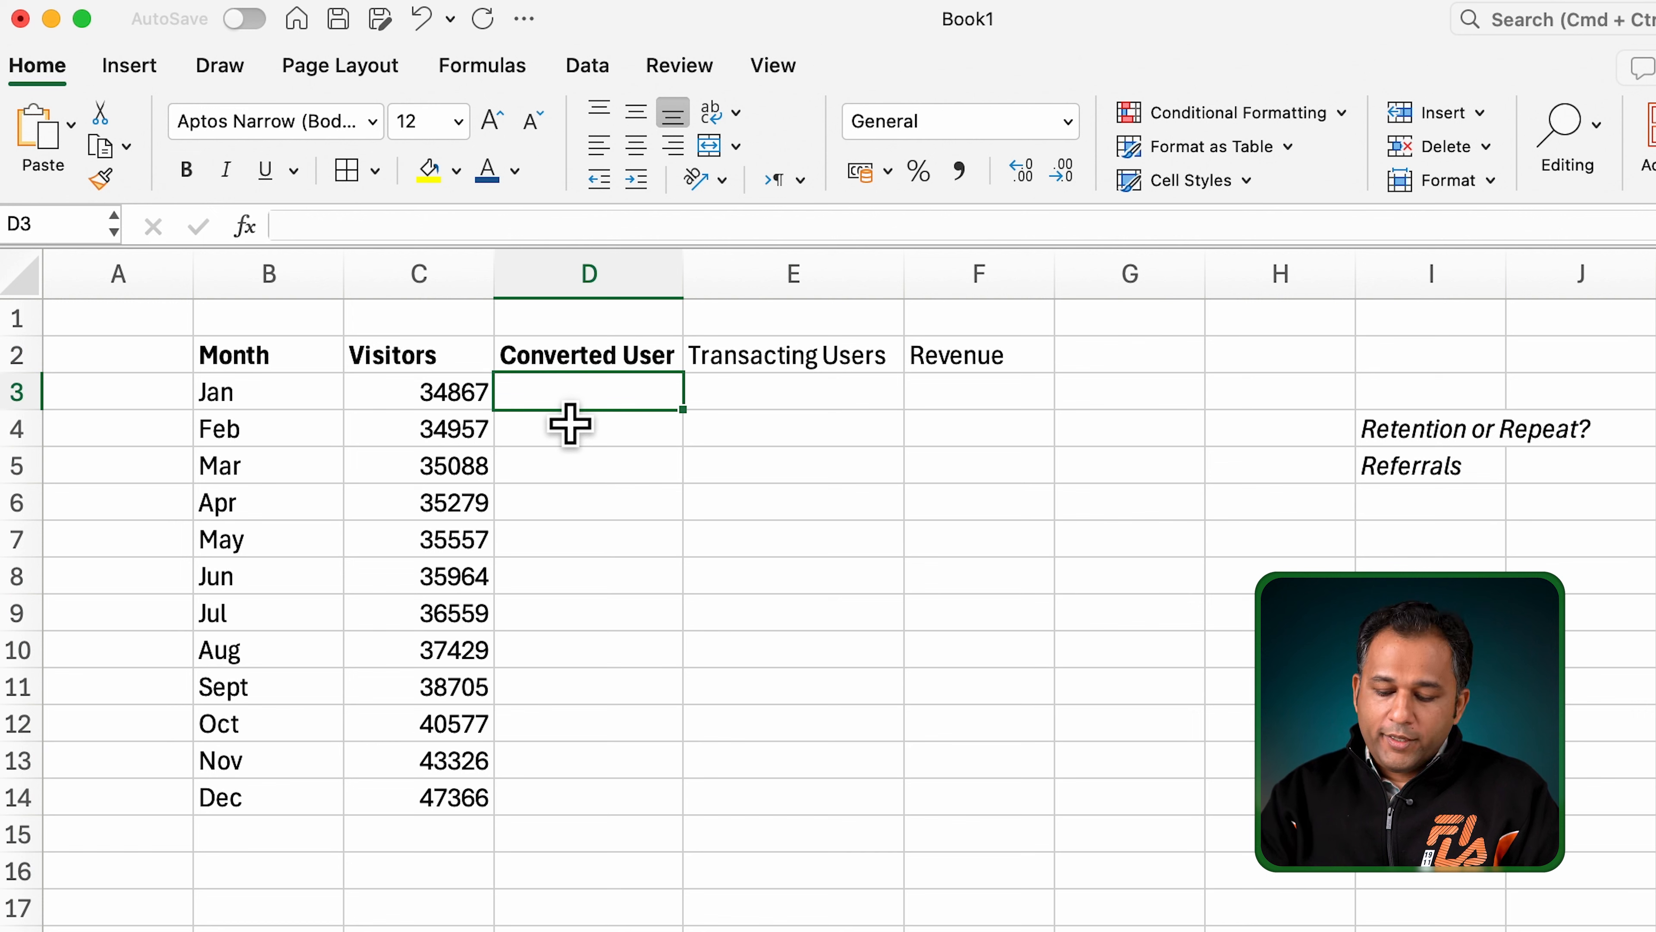
Step: Enter the formula =C3*Assumptions!D5/100 in D3 to calculate January's converted users
text(=)
key(Left)
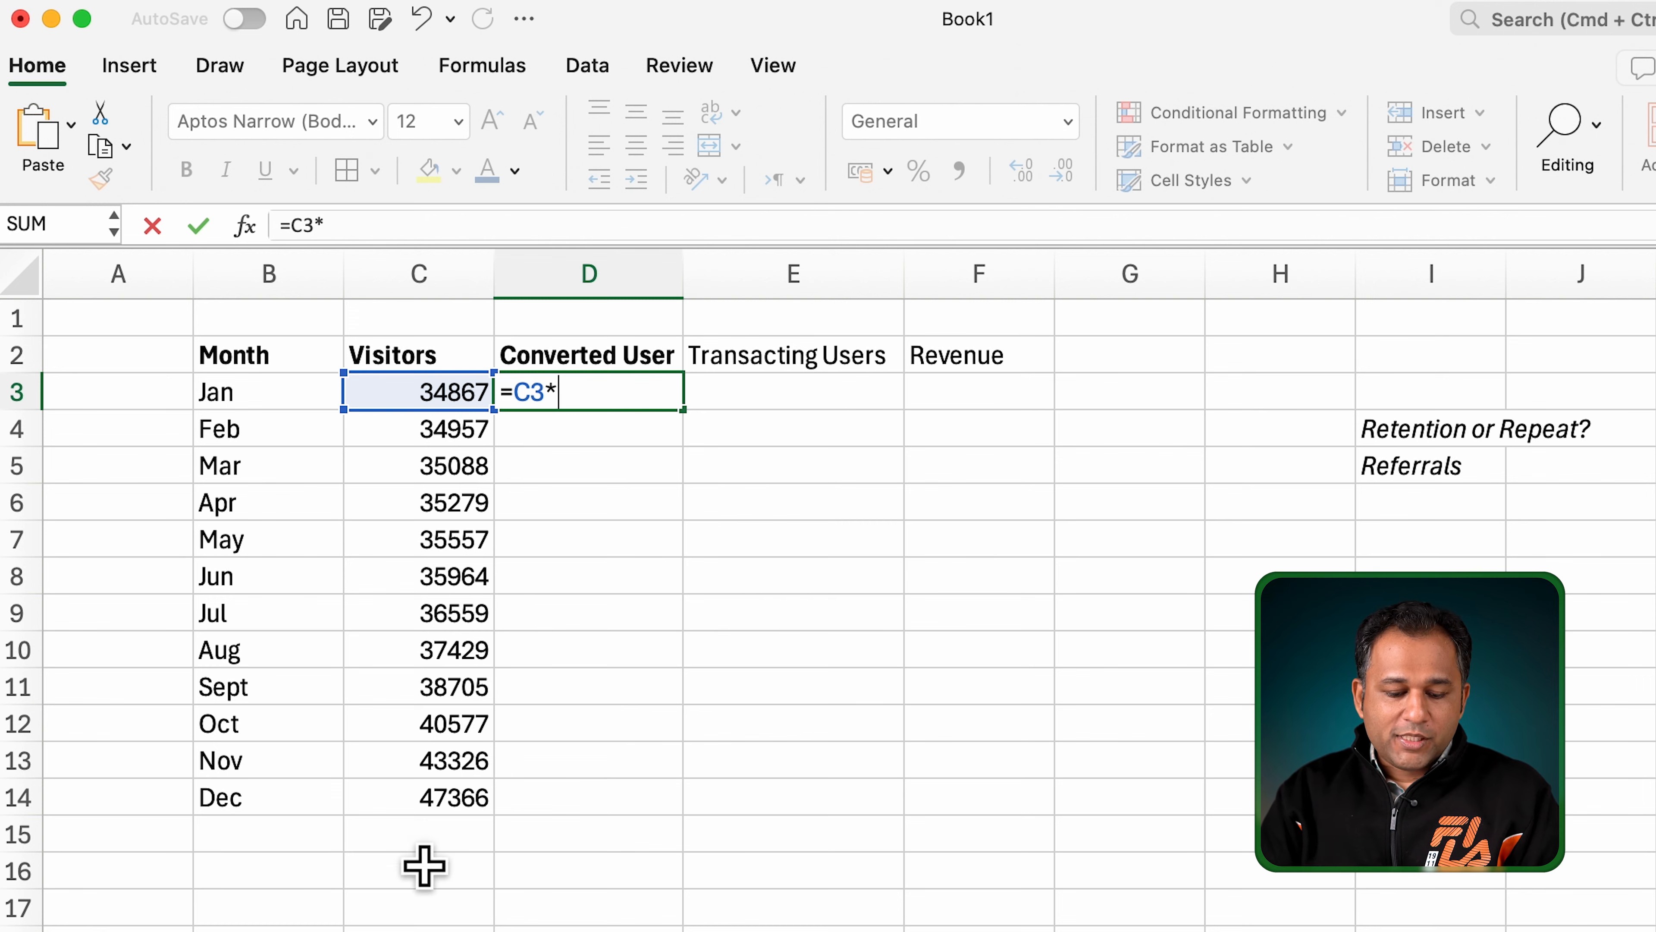
click(431, 930)
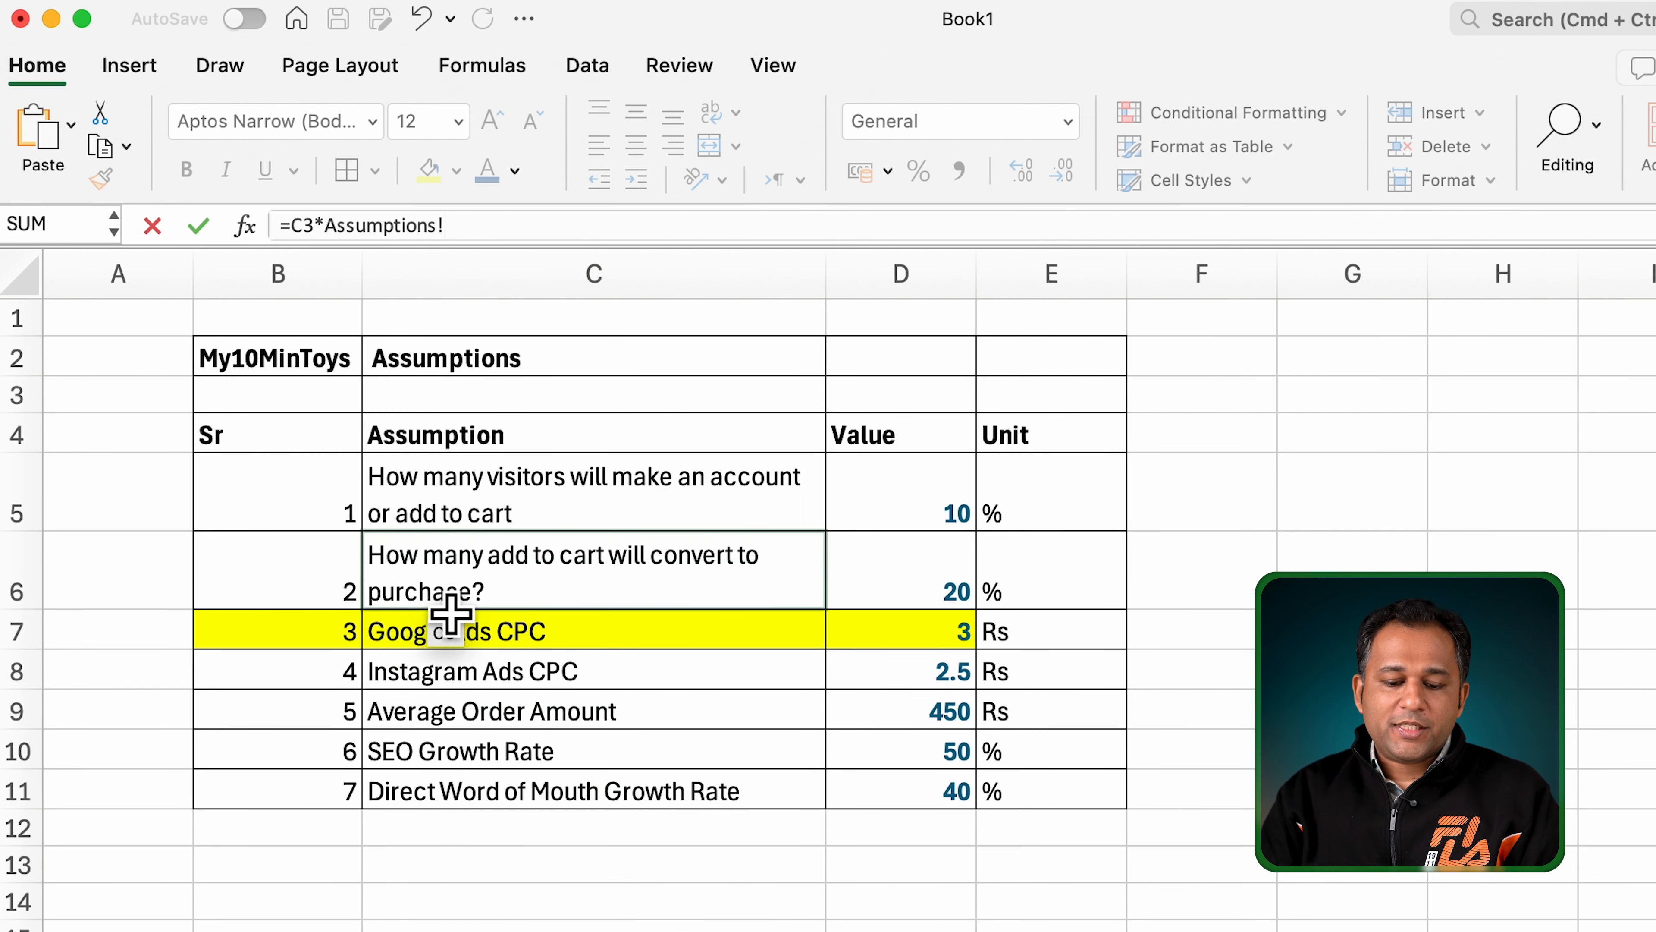
click(936, 510)
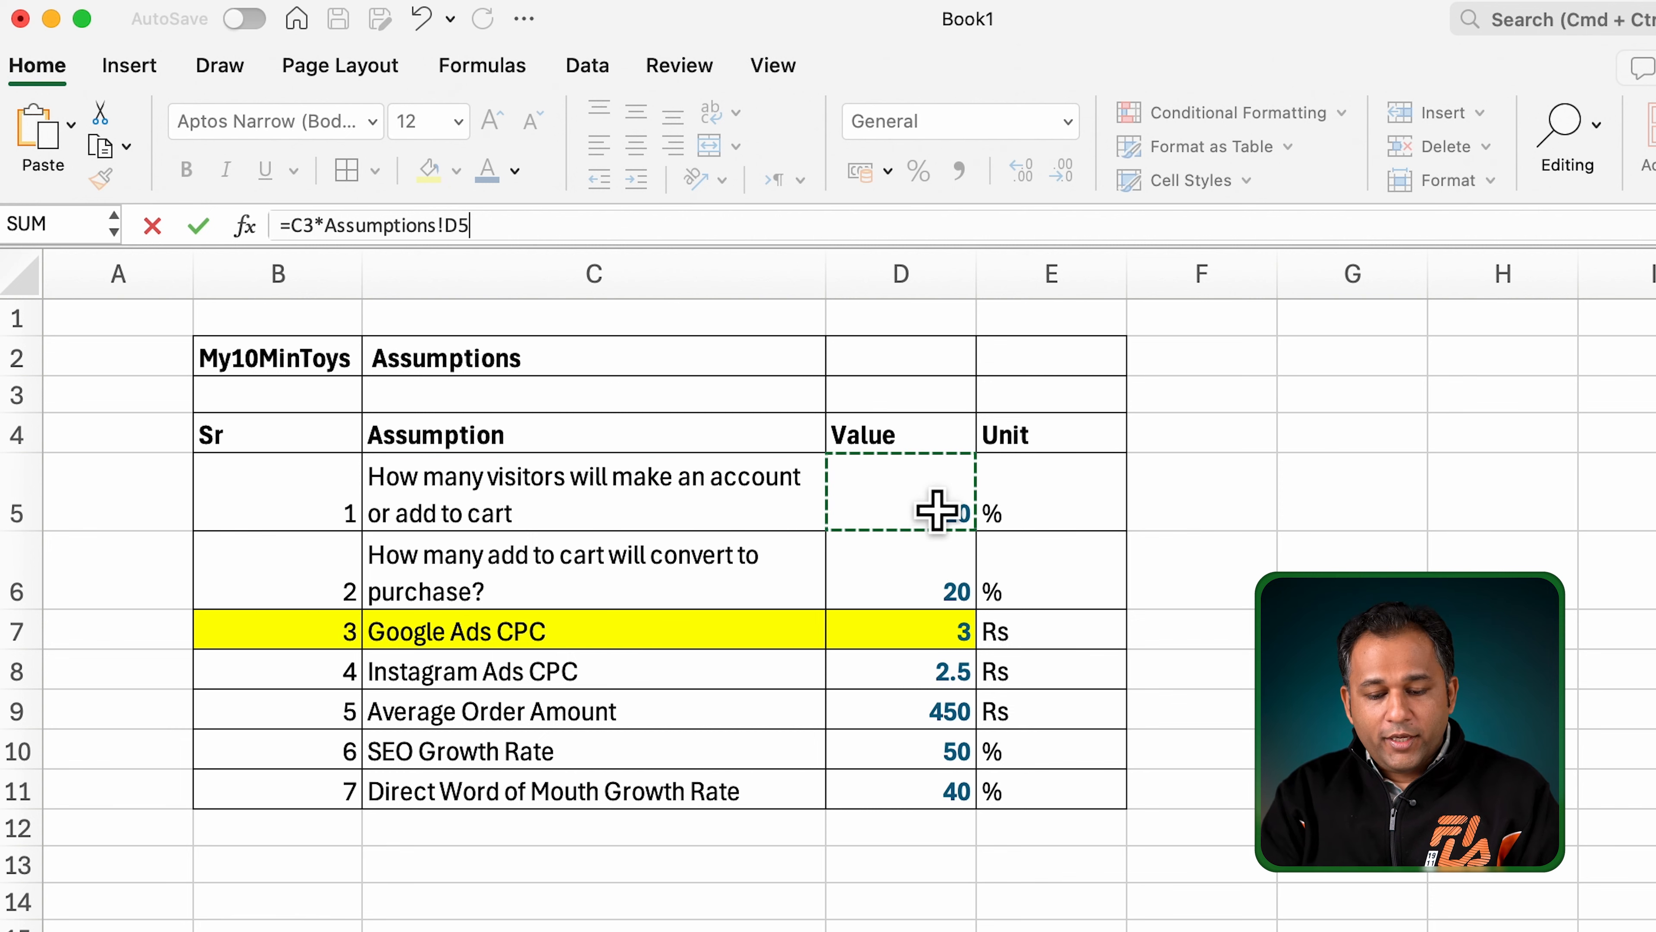
key(Return)
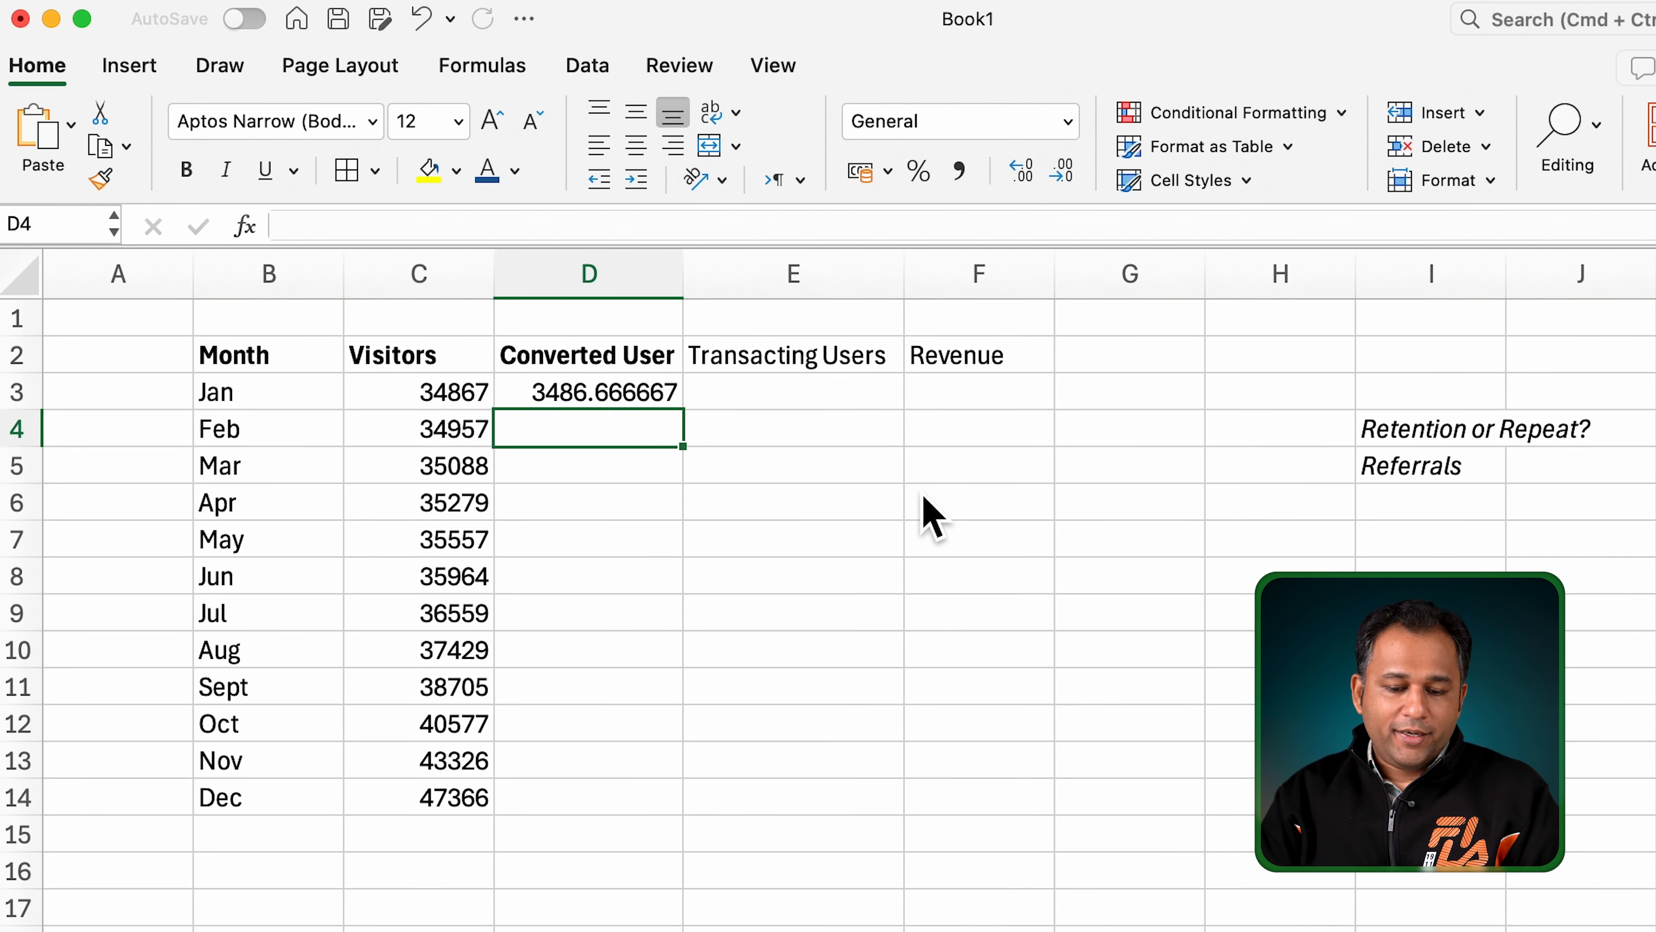
Step: Make the Assumptions reference in the D3 formula absolute as $D$5
click(604, 398)
click(548, 235)
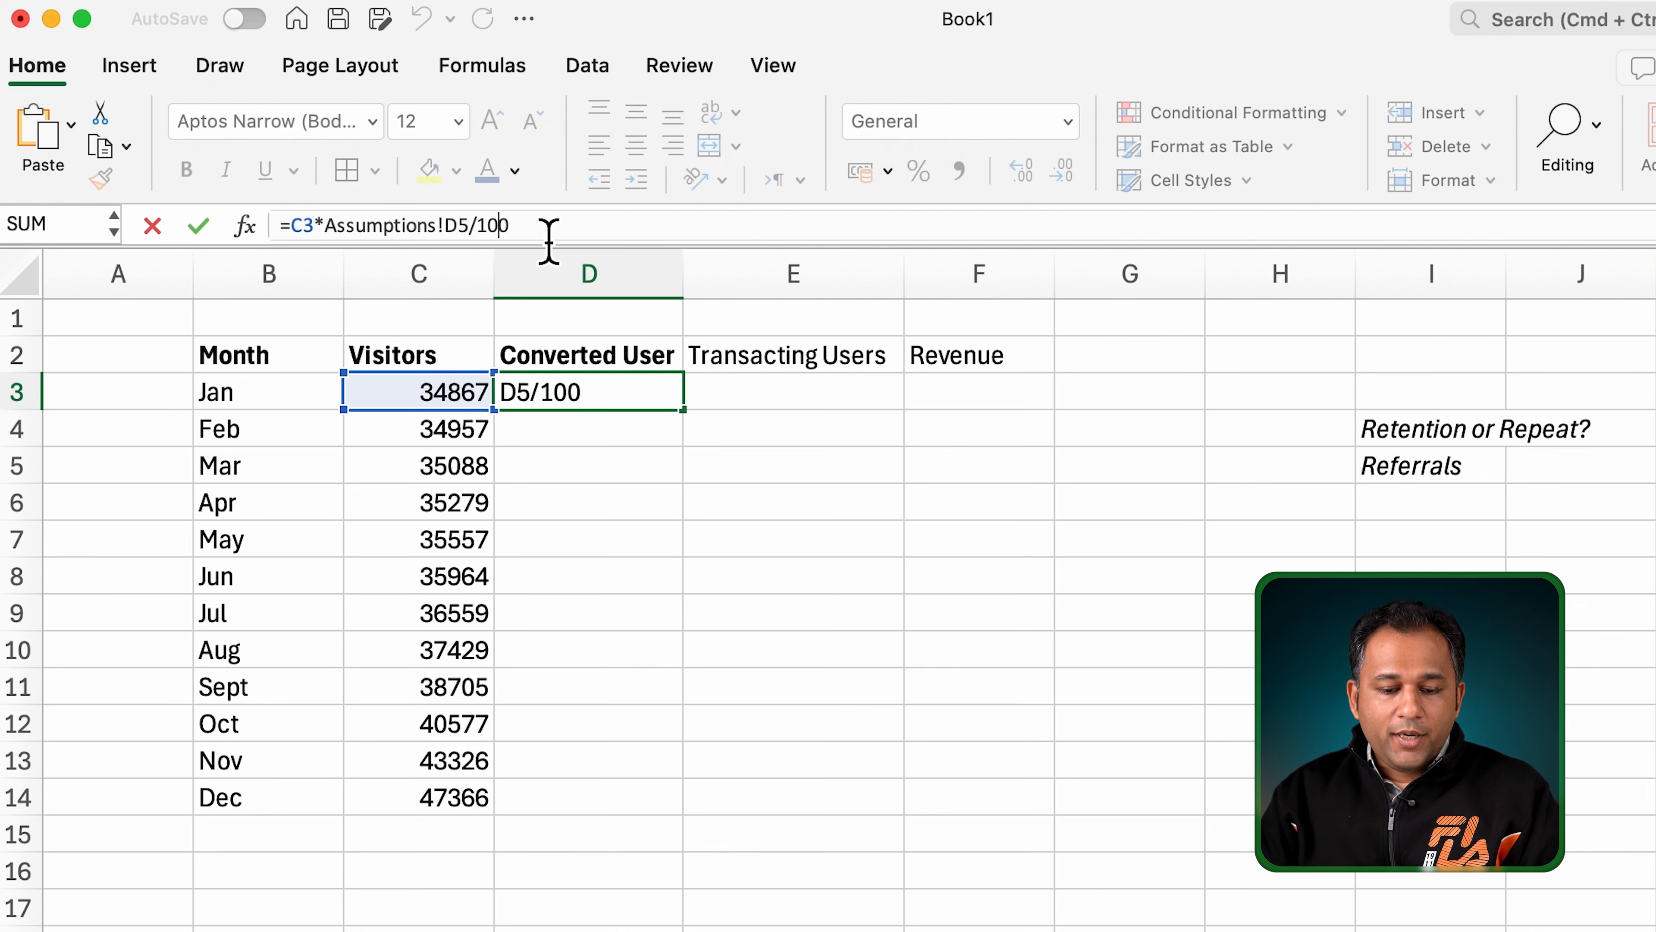
text($)
key(Right)
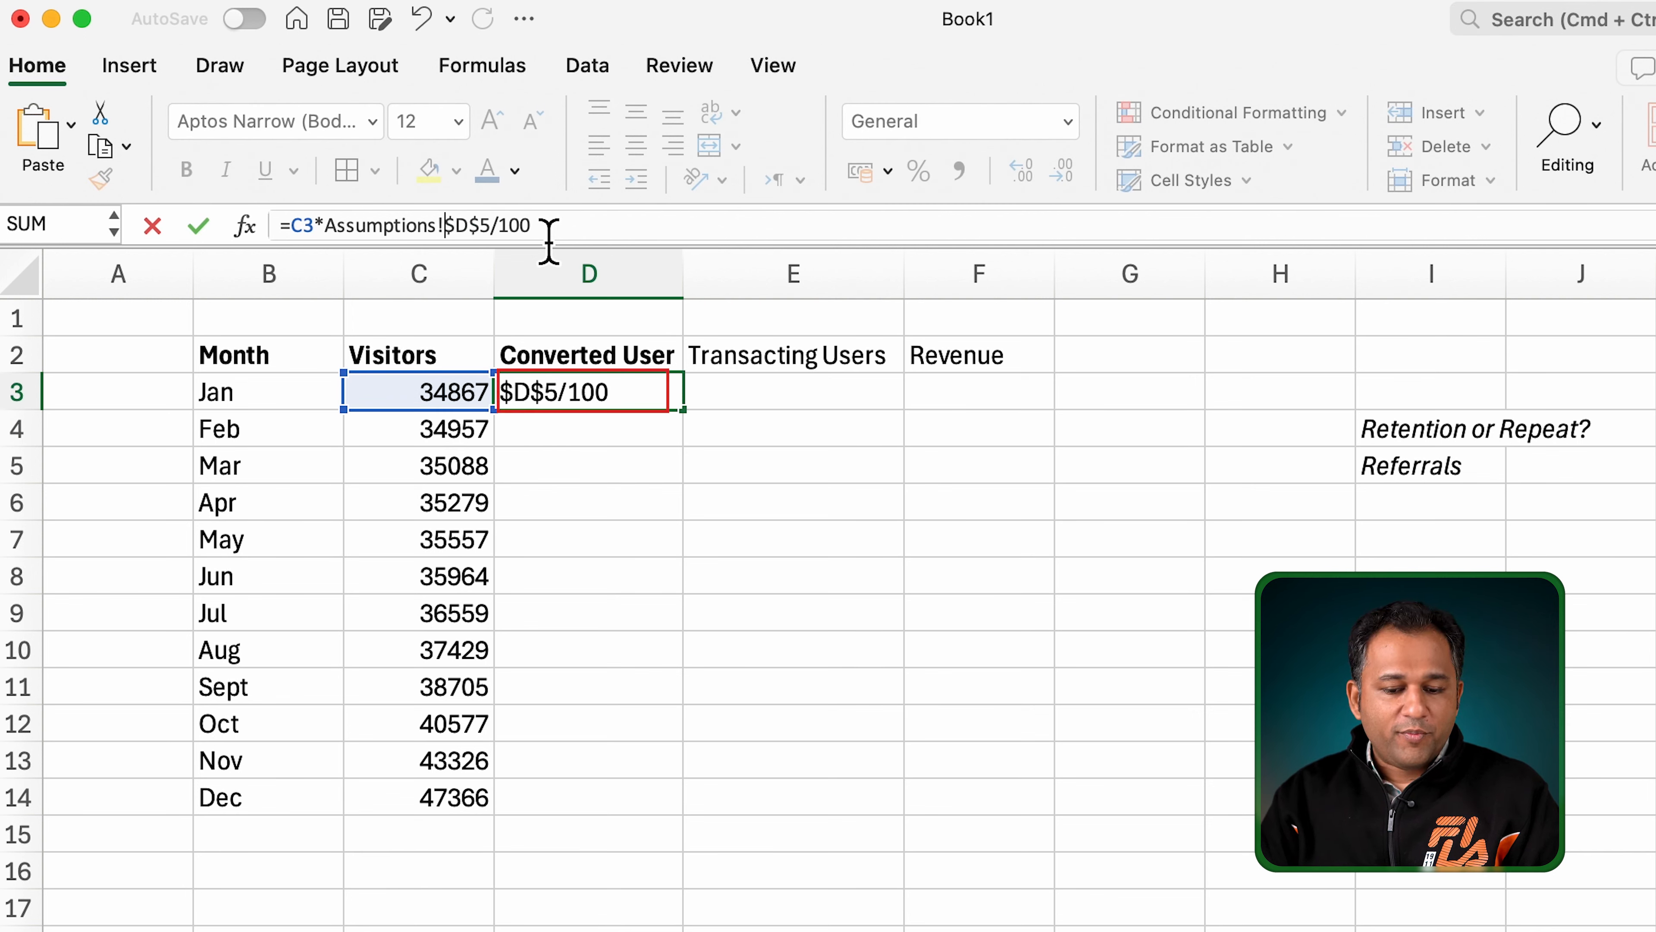
key(Return)
key(Up)
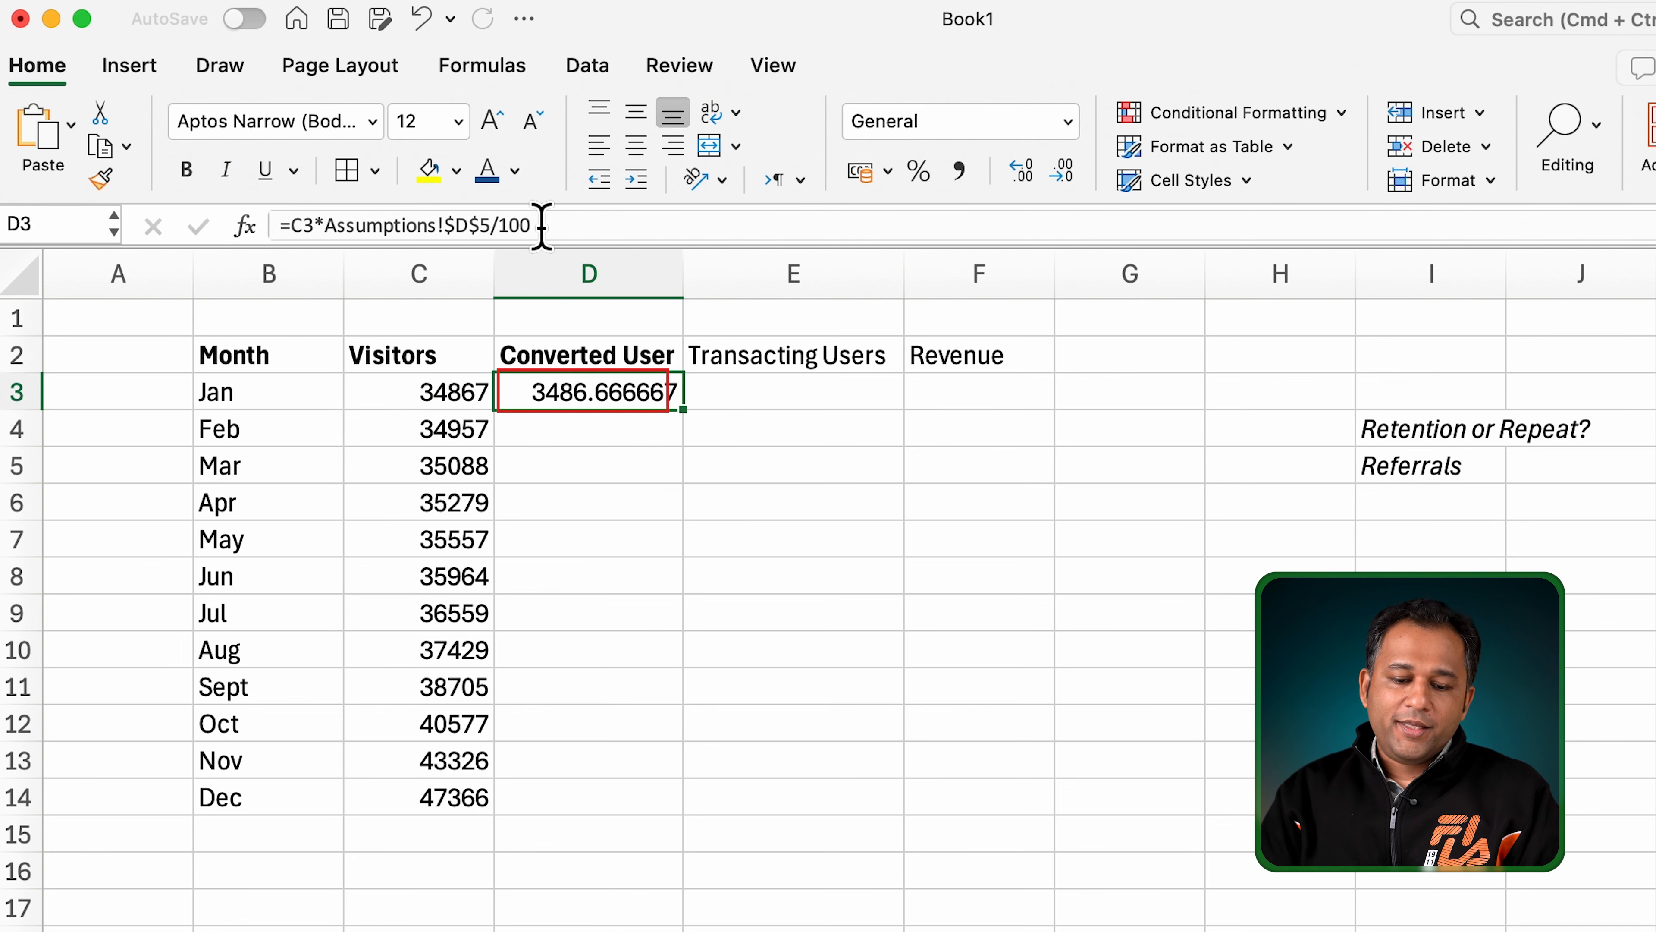
Step: Reduce January's Converted User value in D3 to zero decimal places
click(1069, 174)
click(1069, 175)
click(1069, 175)
click(1069, 175)
click(1069, 175)
click(1069, 174)
key(Right)
key(Left)
key(Up)
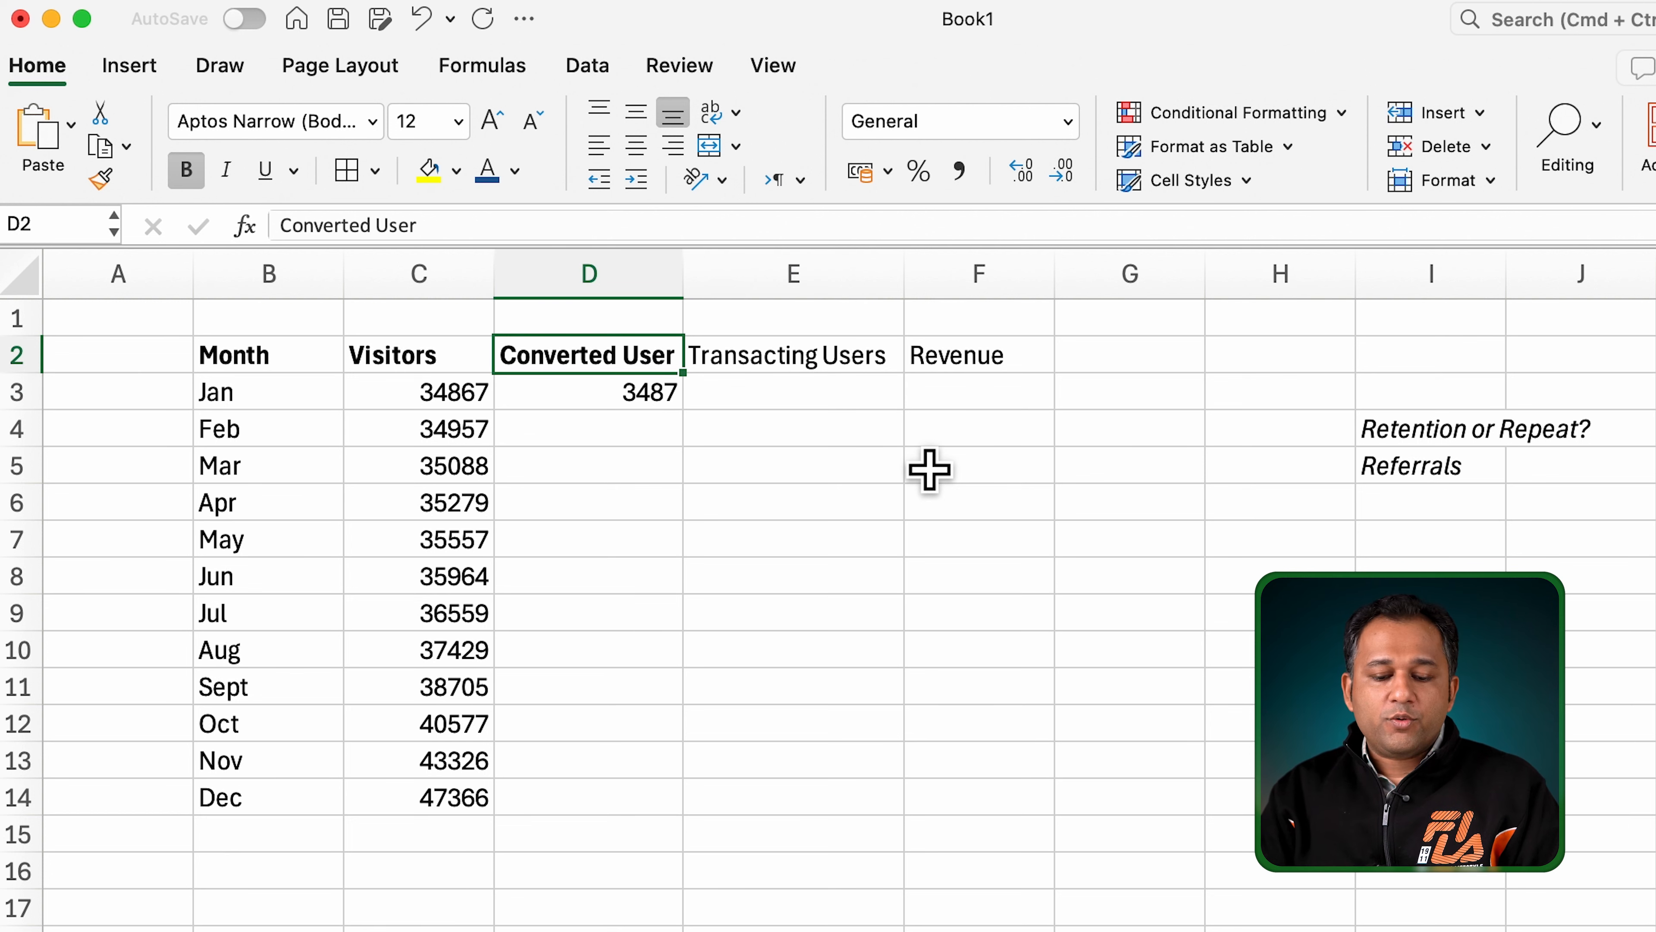
key(Down)
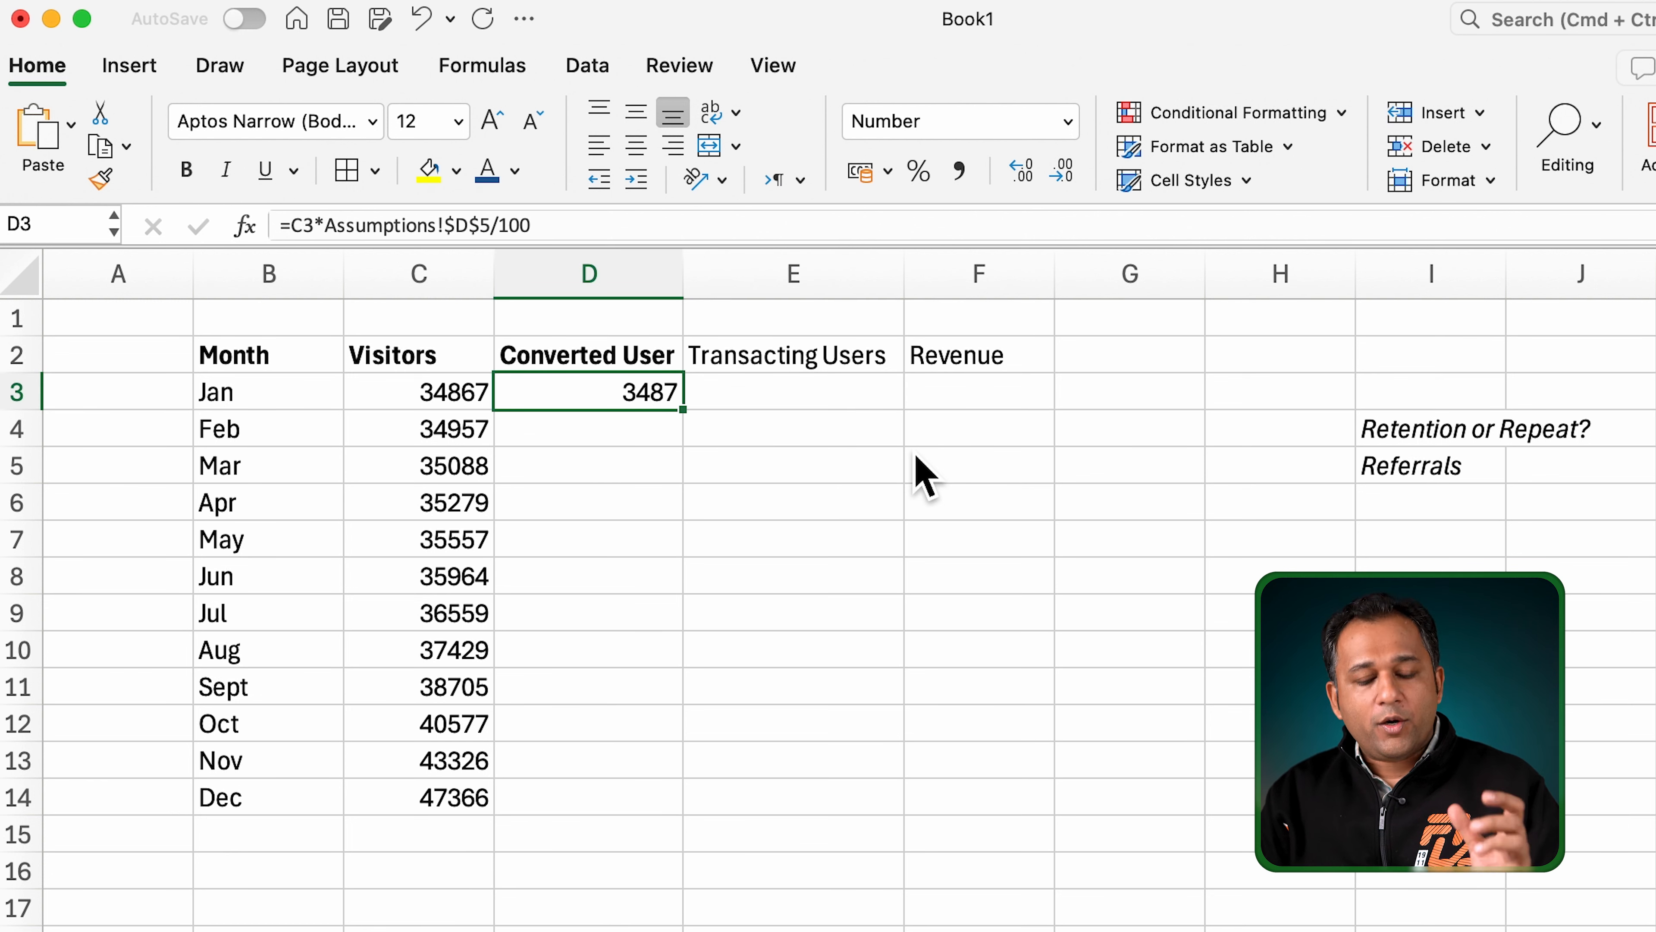
Step: Make the Transacting Users header in E2 bold
key(Right)
key(Left)
key(shift+Left)
key(shift+Left)
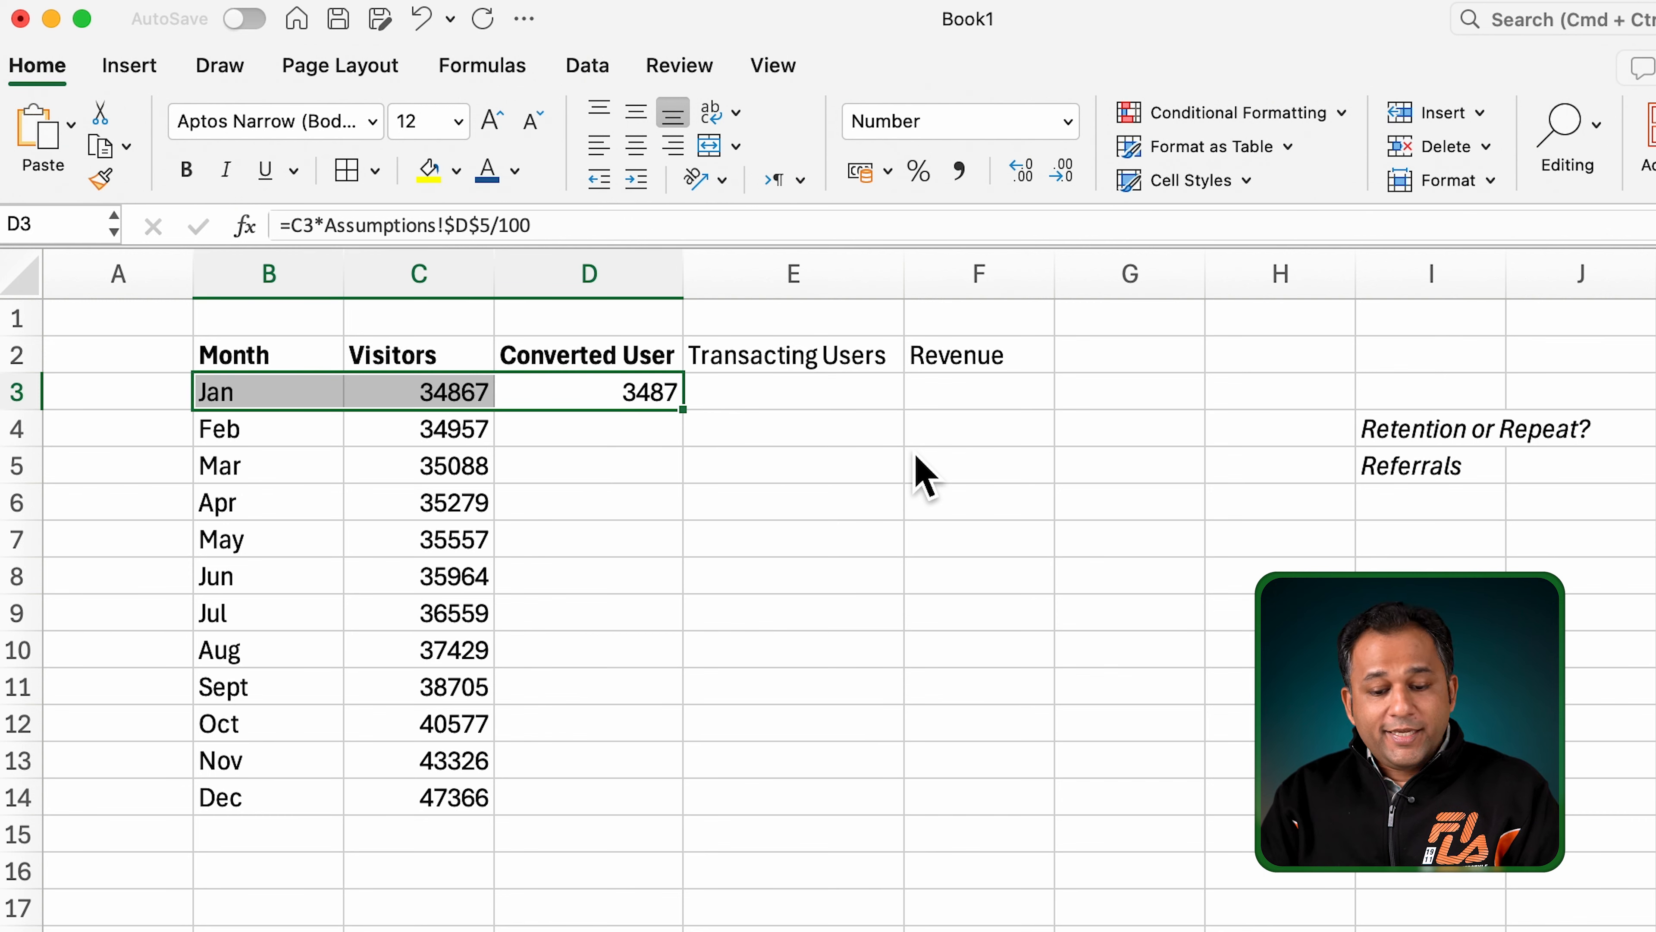
key(Right)
key(Right)
key(Left)
key(Up)
key(super+b)
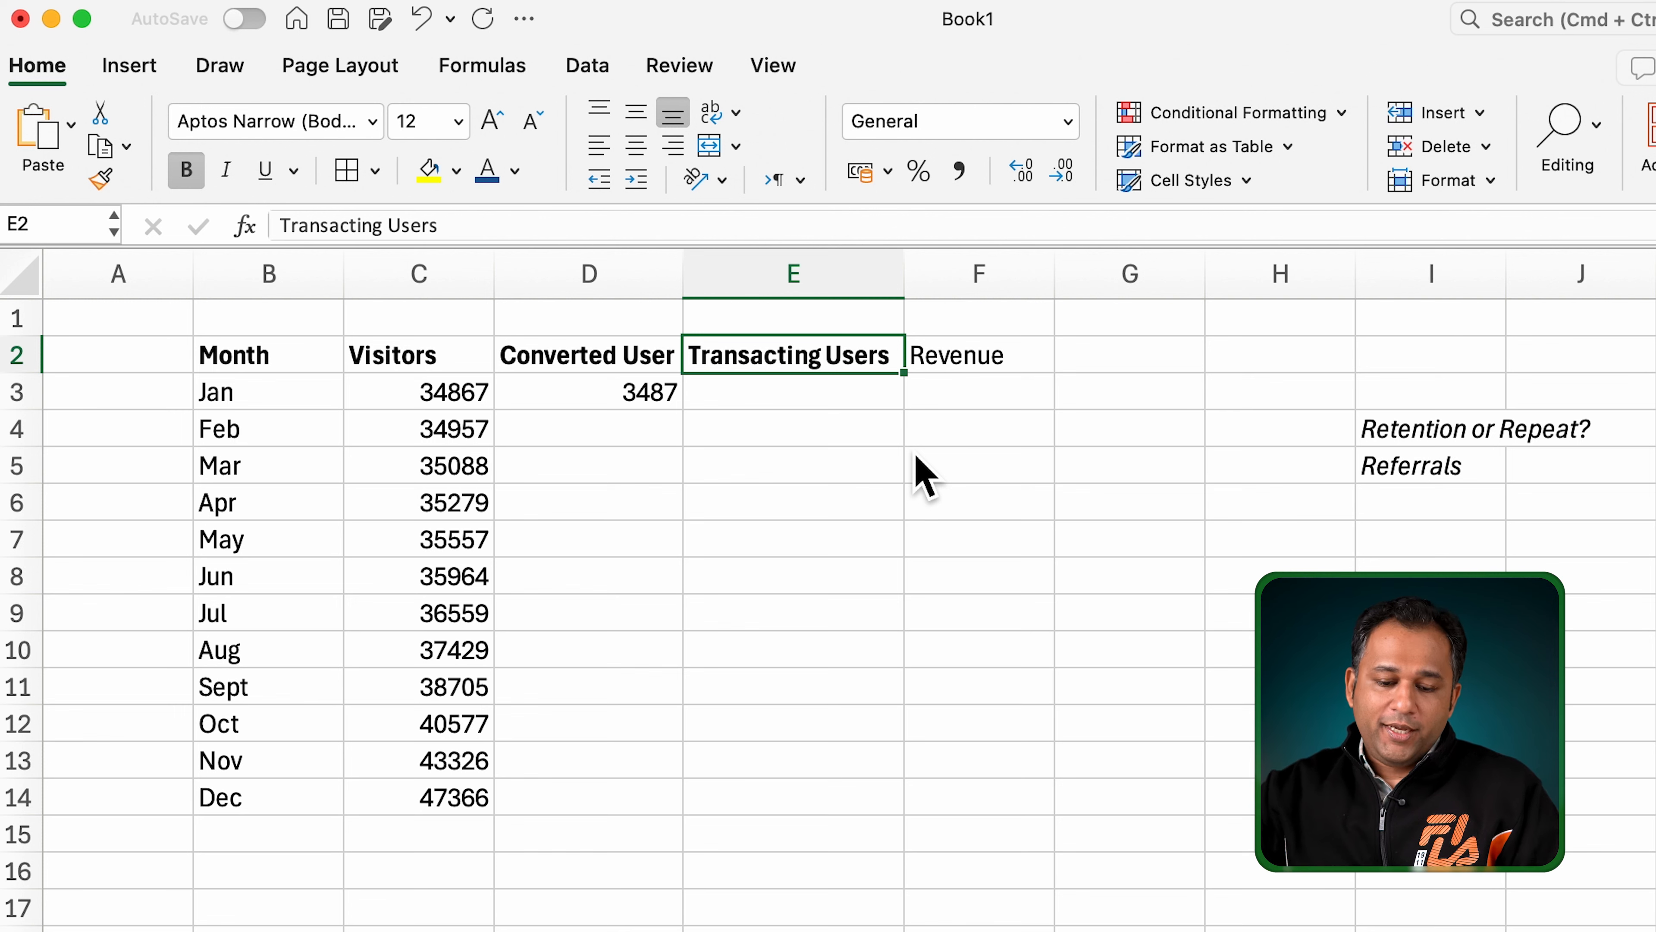
key(Down)
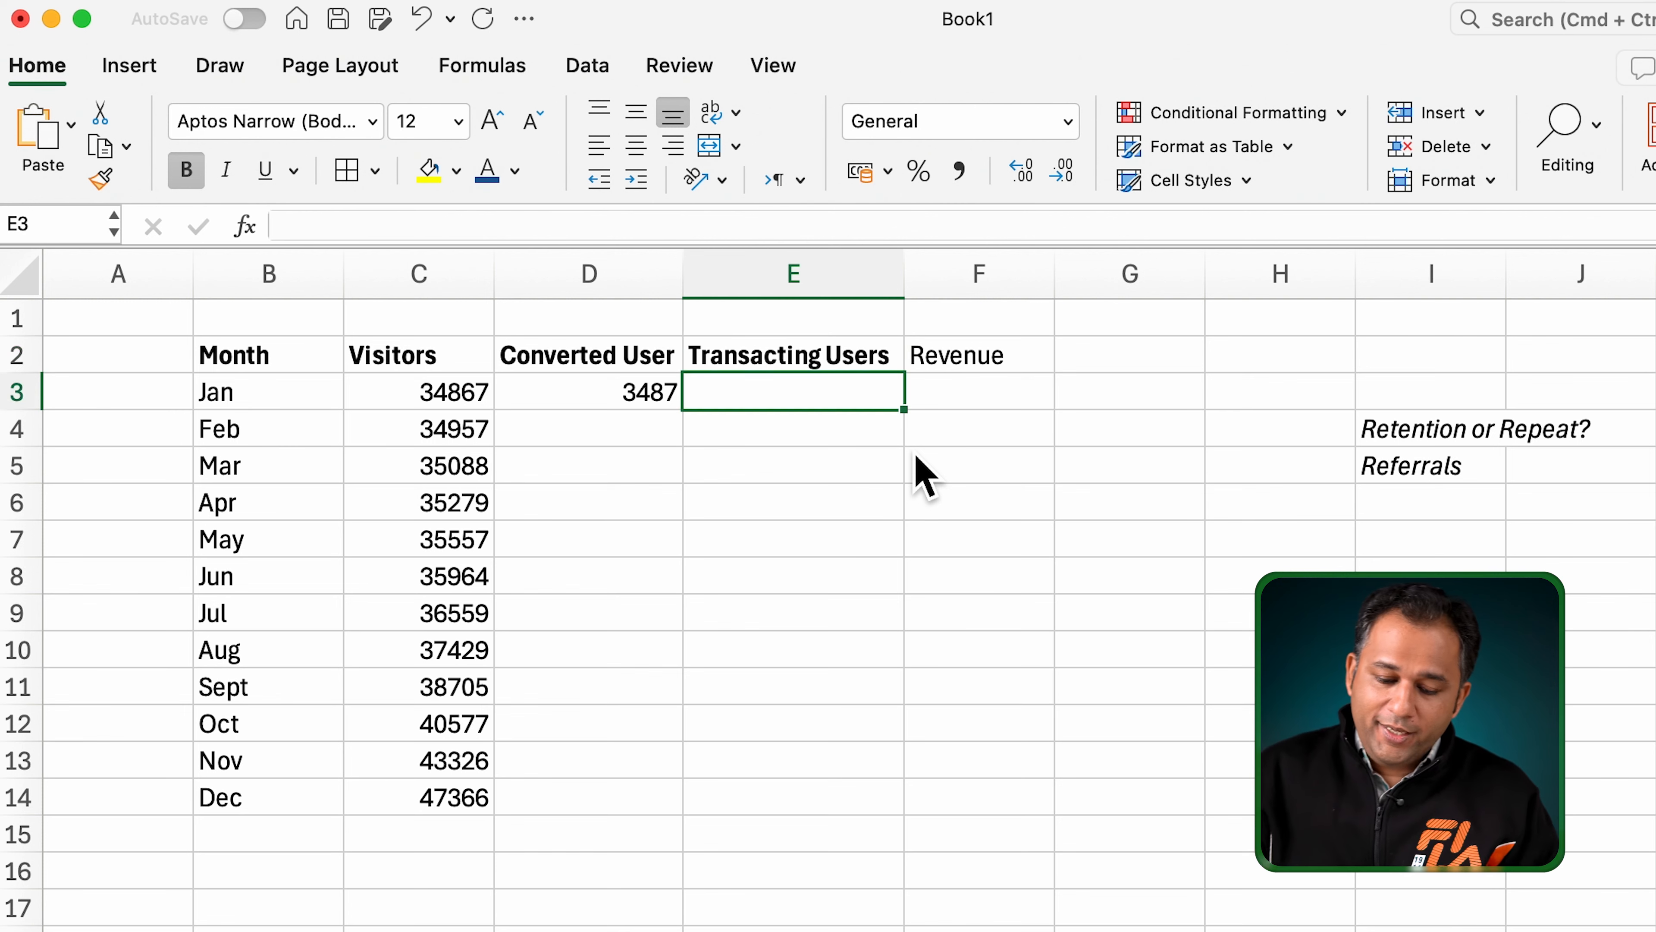
Step: Enter the formula =D3*Assumptions!D6/100 in E3 to calculate January's transacting users
text(=)
key(Left)
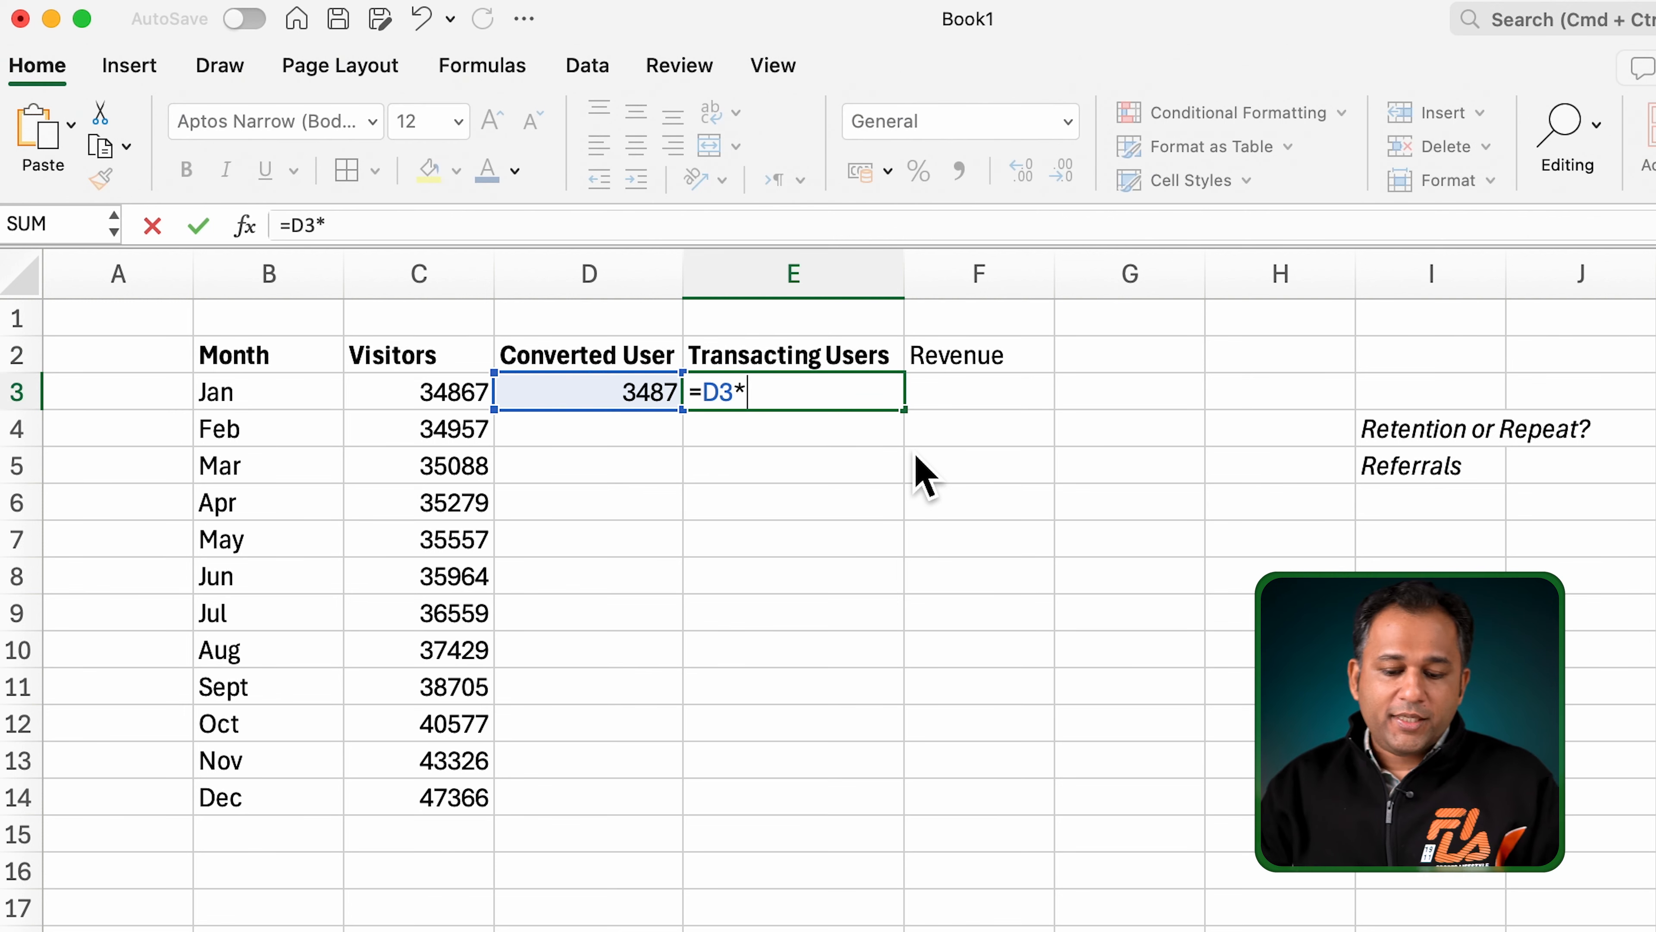
text(*)
key(ctrl+Page_Down)
click(950, 600)
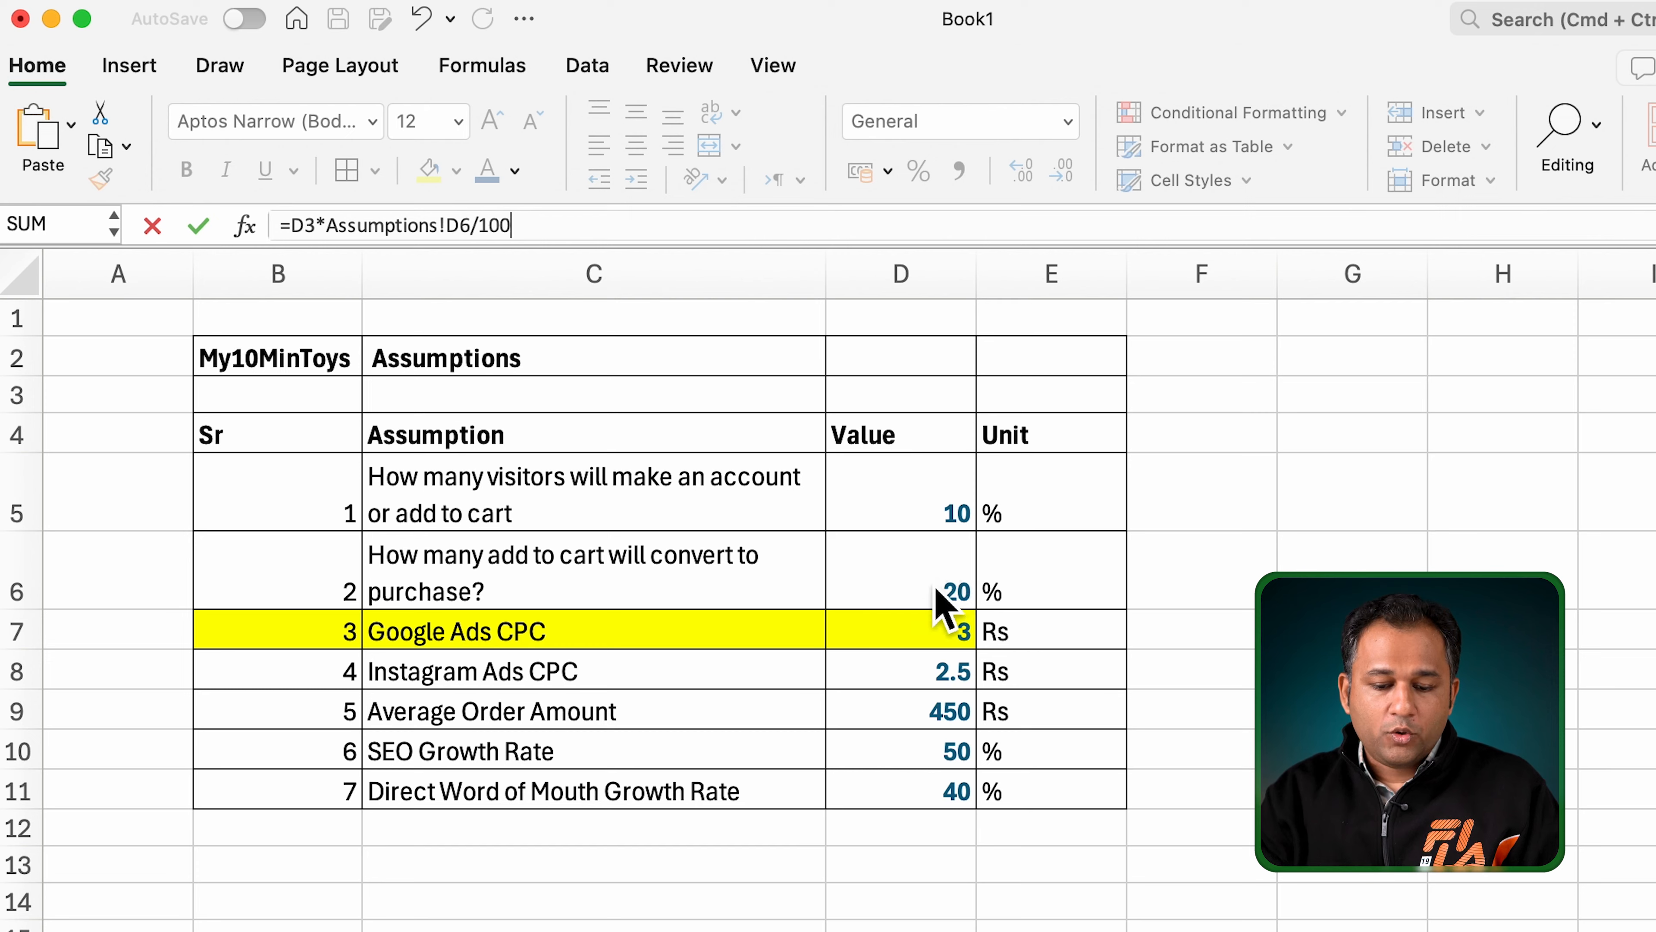
key(Return)
Step: Make the Assumptions reference in the E3 formula absolute as $D$6
click(835, 399)
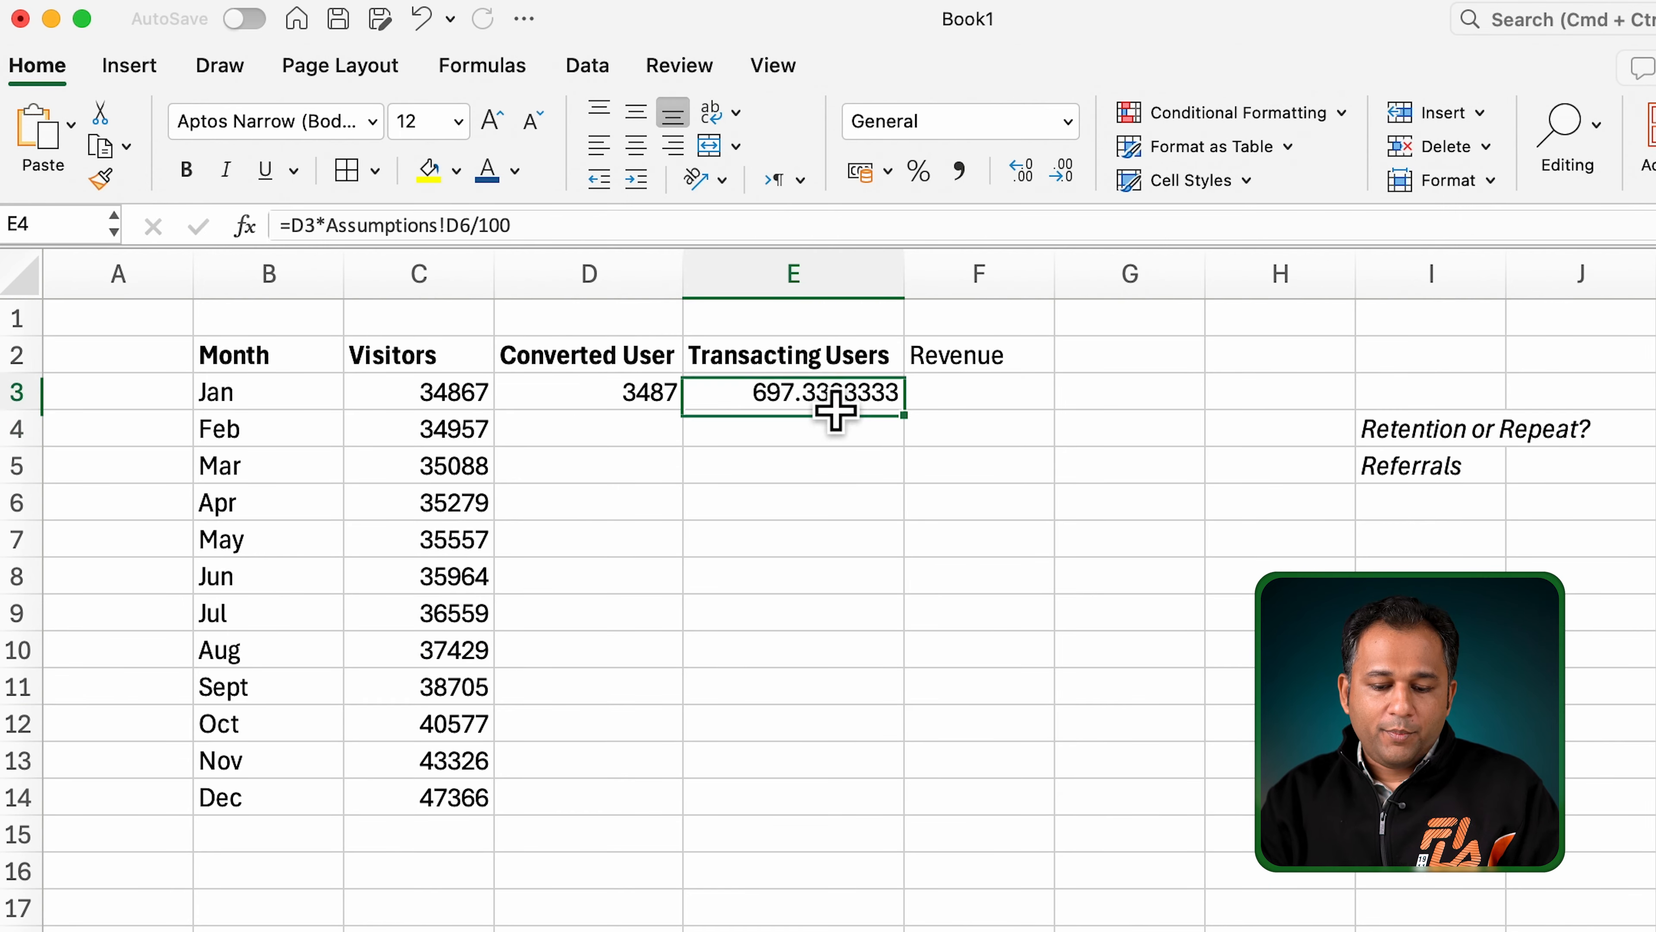
click(475, 234)
key(Left)
text($)
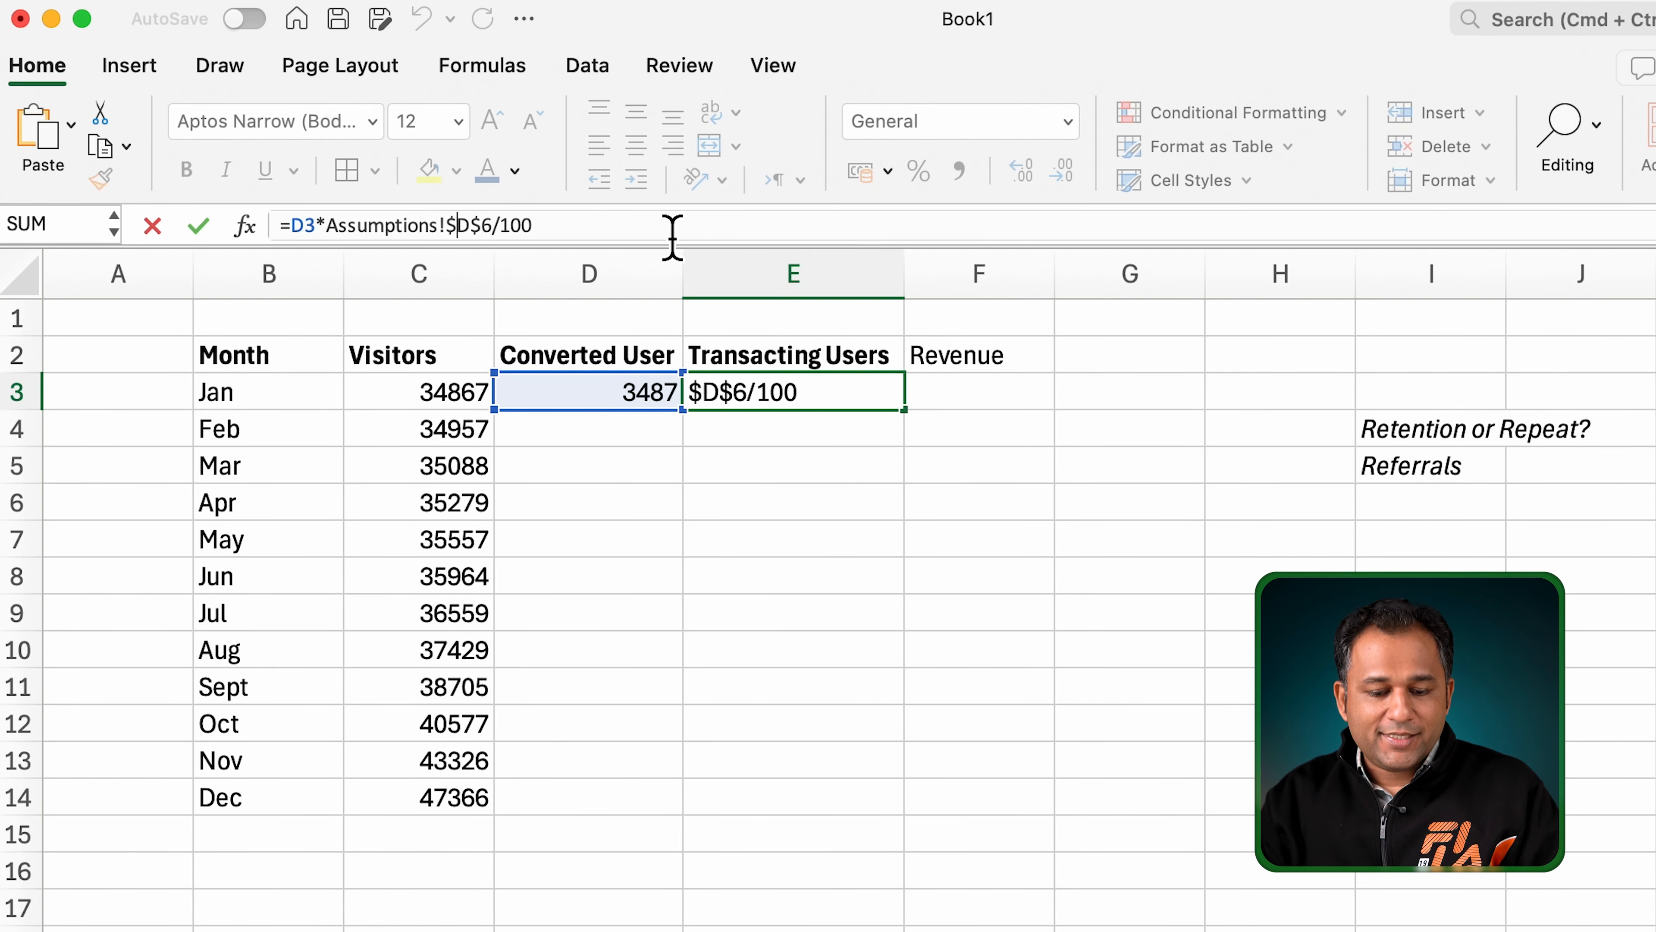
key(Return)
key(Up)
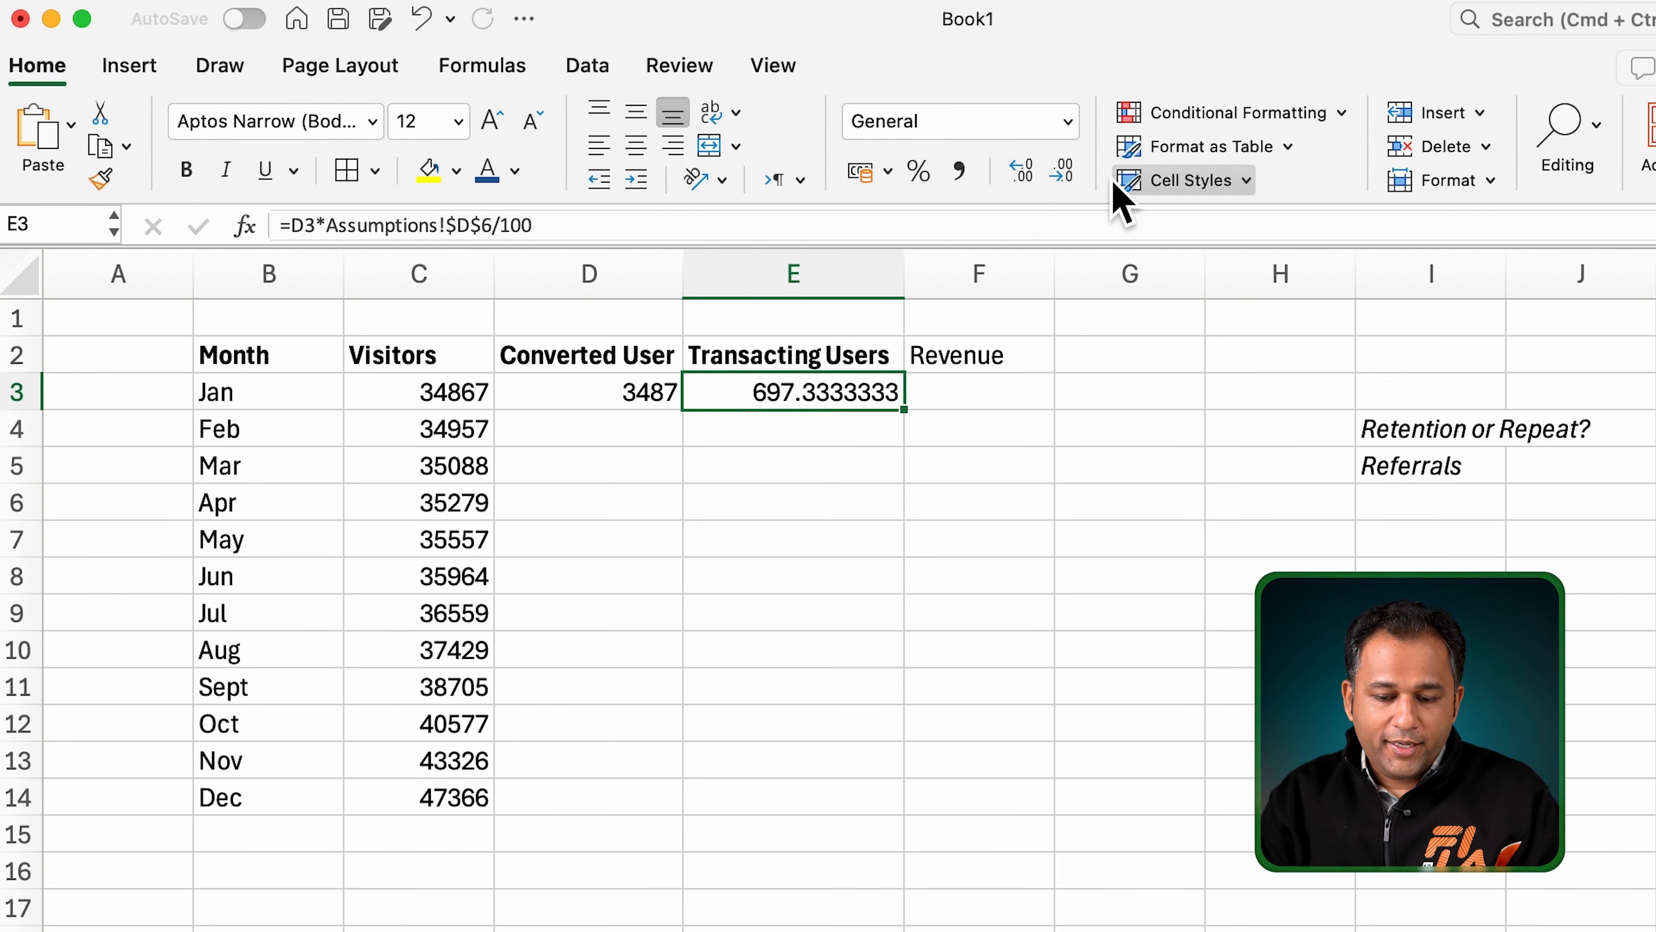
Step: Reduce January's Transacting Users value in E3 to zero decimal places
click(1069, 174)
click(1071, 177)
click(1071, 177)
click(1071, 177)
key(Down)
key(Up)
key(super+b)
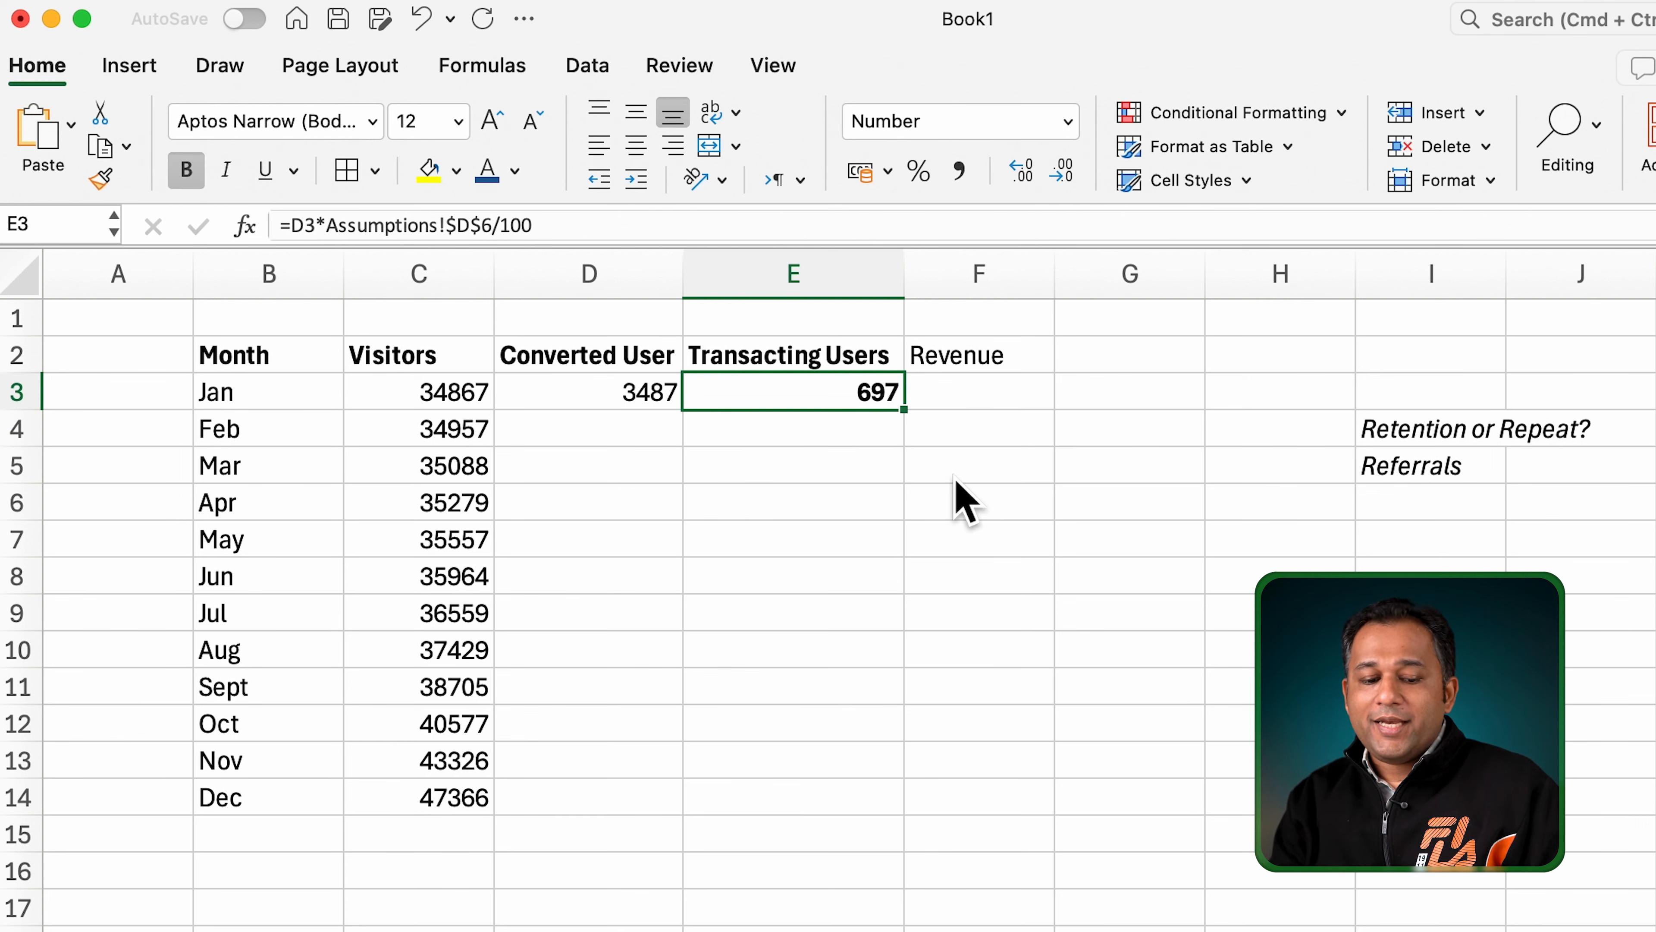
Step: Make the Revenue header in F2 bold
key(Right)
key(Up)
key(super+b)
key(Down)
Step: Enter the formula =E3*Assumptions!D9 in F3 to calculate January's revenue from the average order amount
text(=)
key(Left)
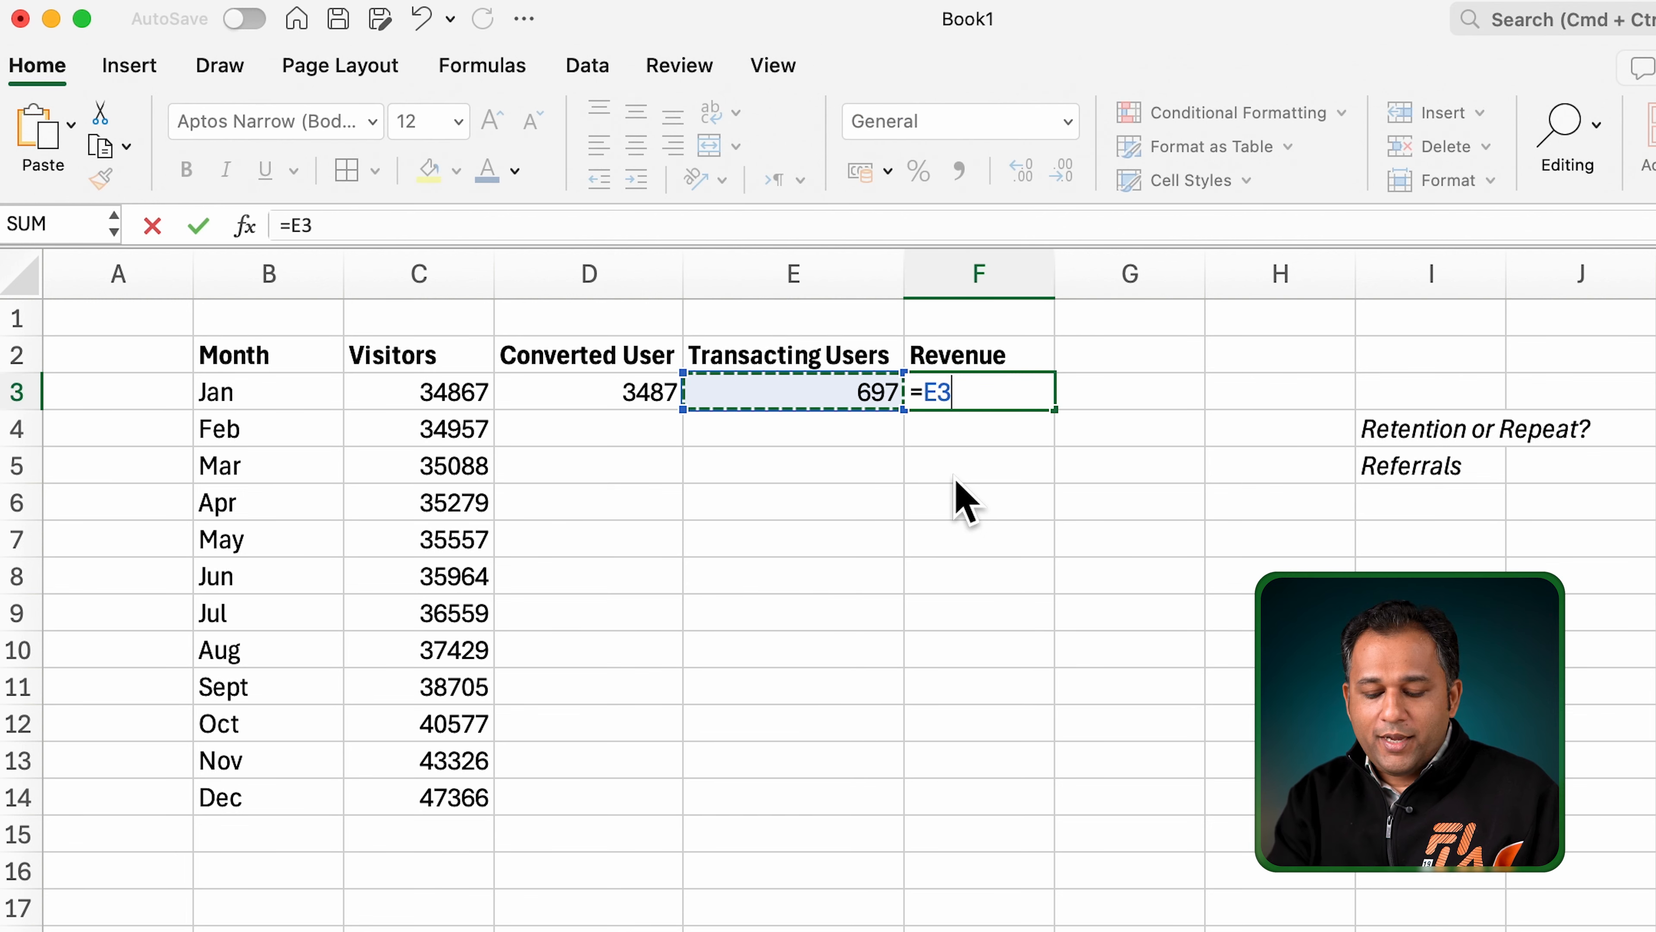
click(215, 929)
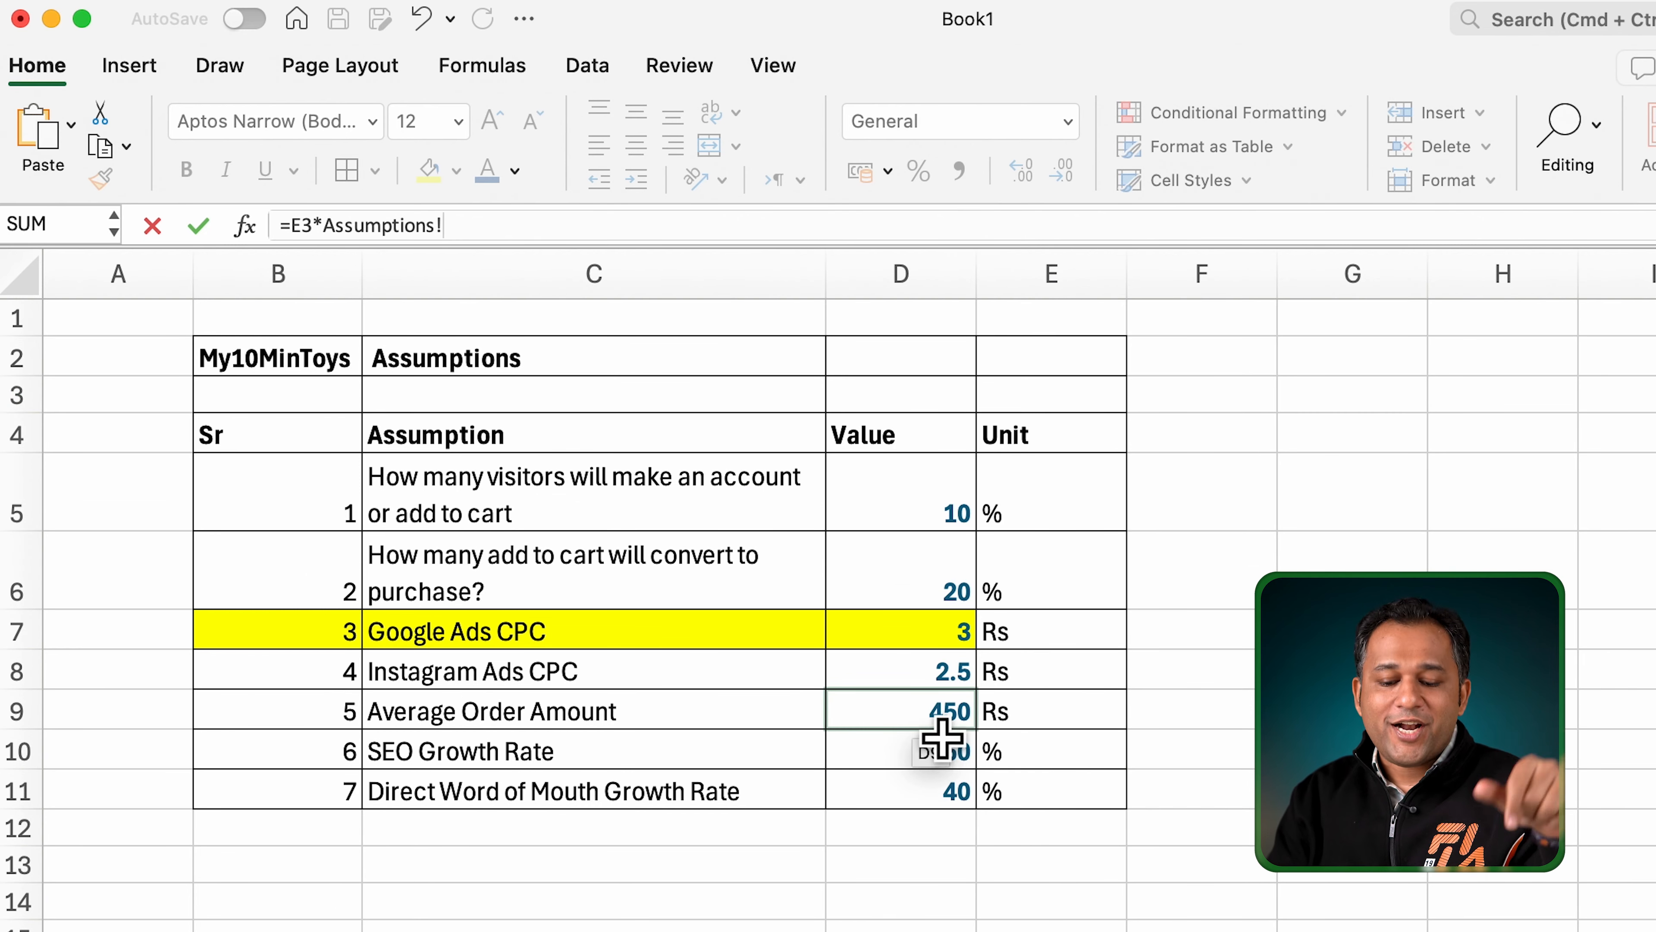
click(942, 724)
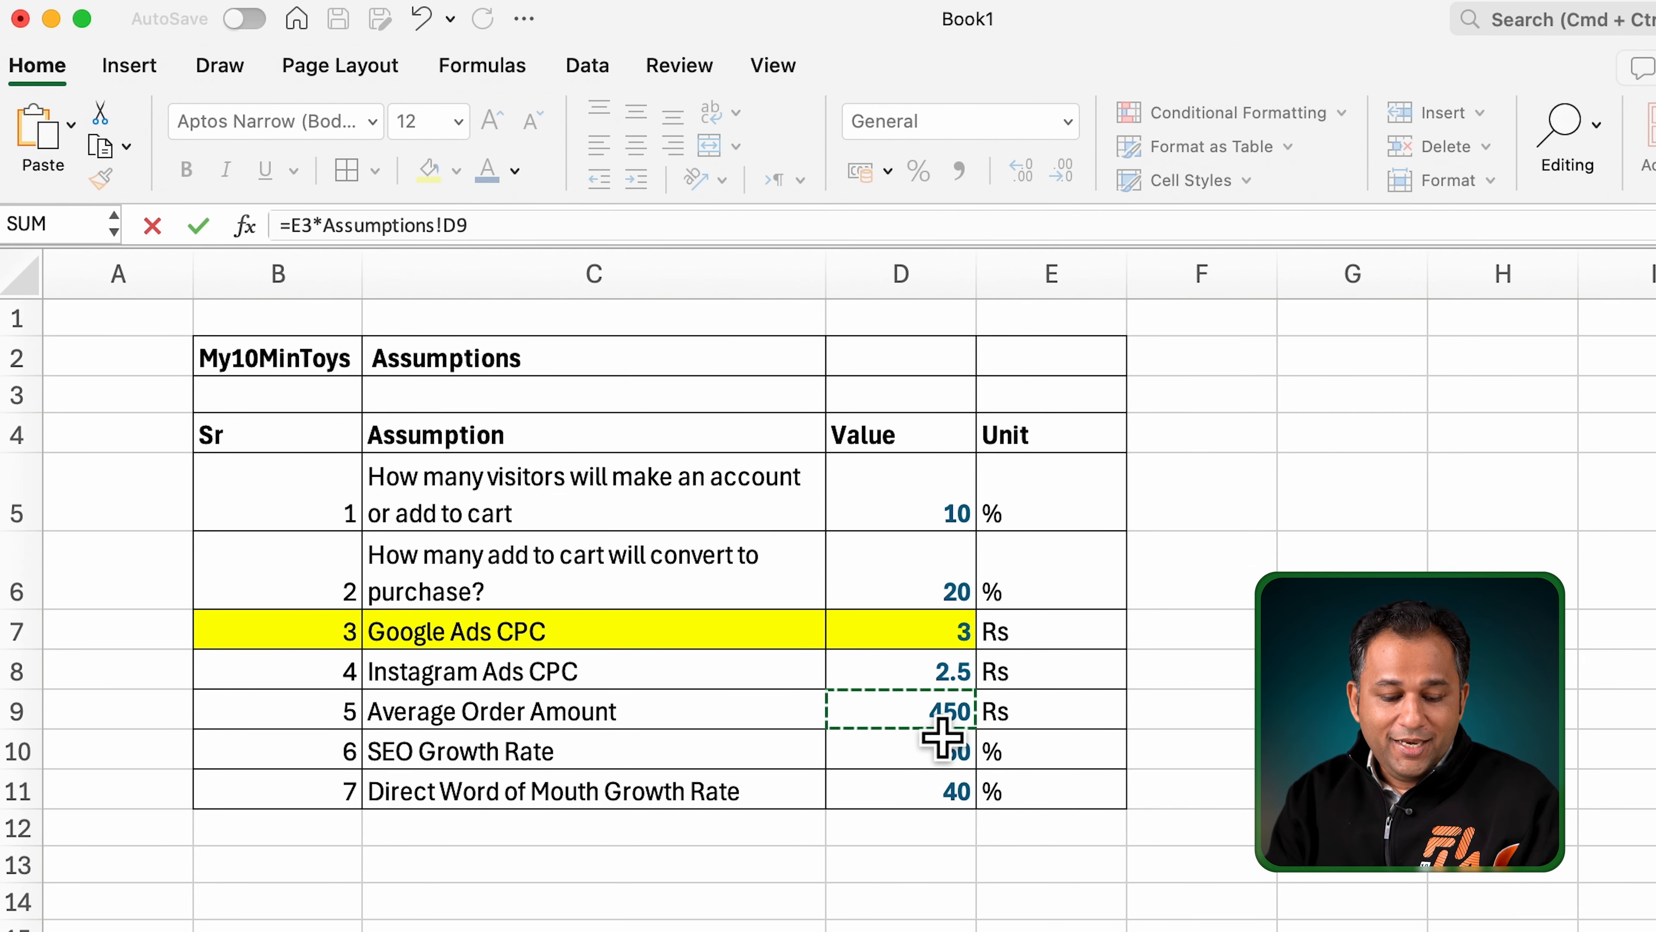
key(Return)
Step: Format the Revenue cells F3 through F14 as currency with the ₹ symbol and 0 decimal places
click(1014, 400)
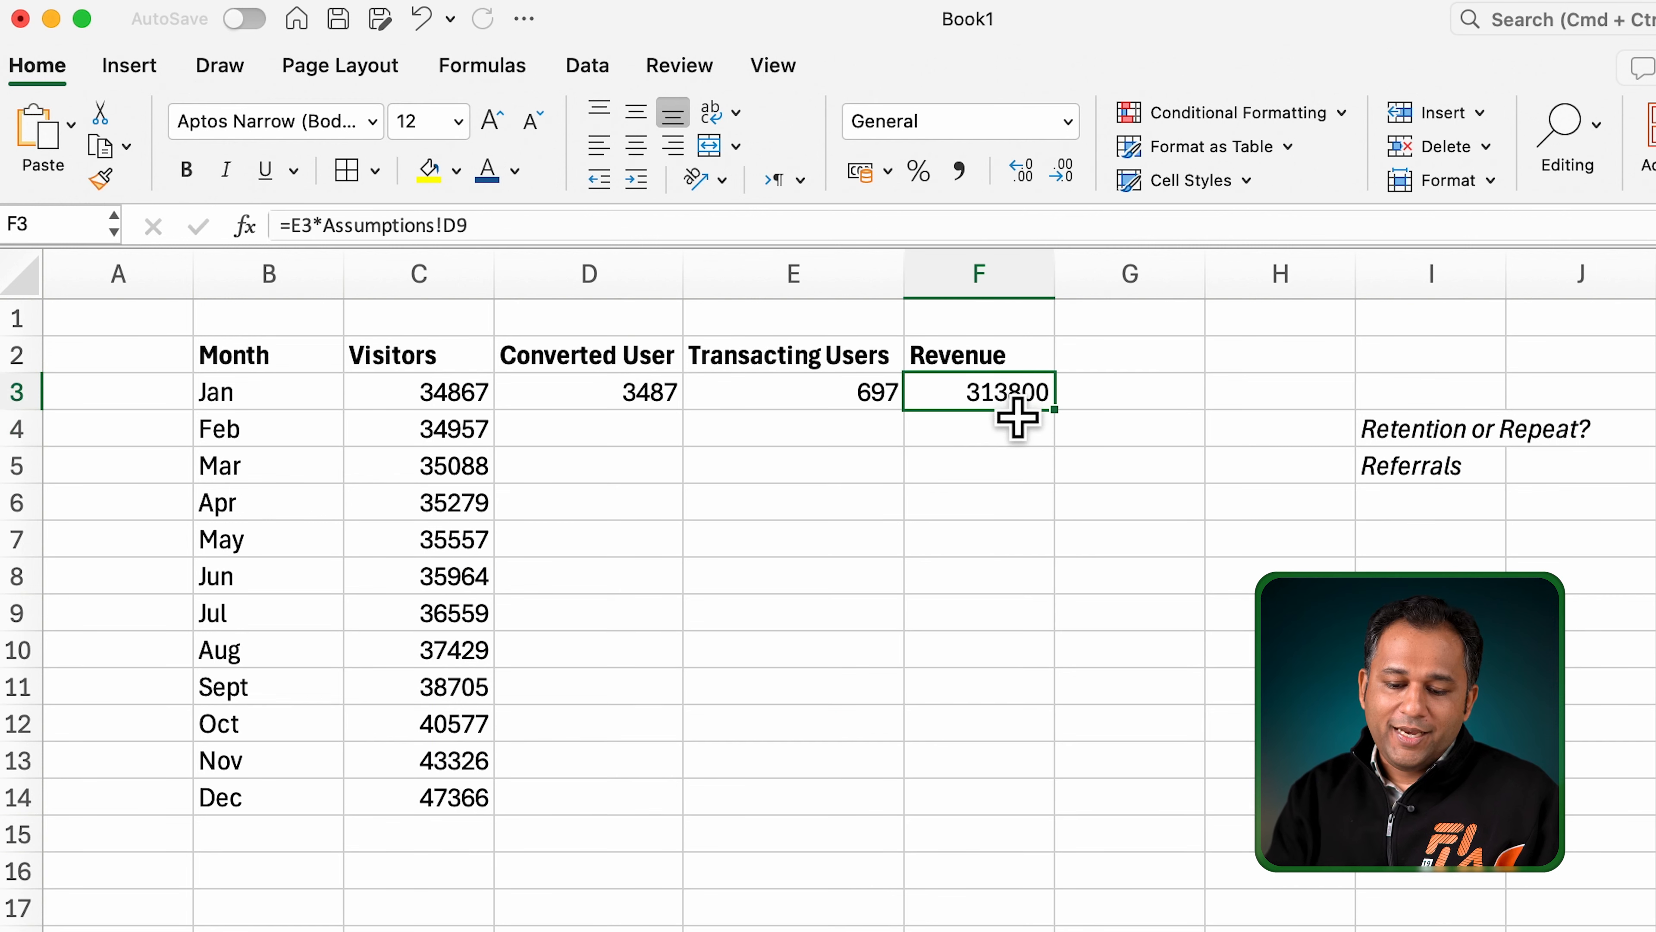
drag(984, 390, 1027, 811)
click(1028, 701)
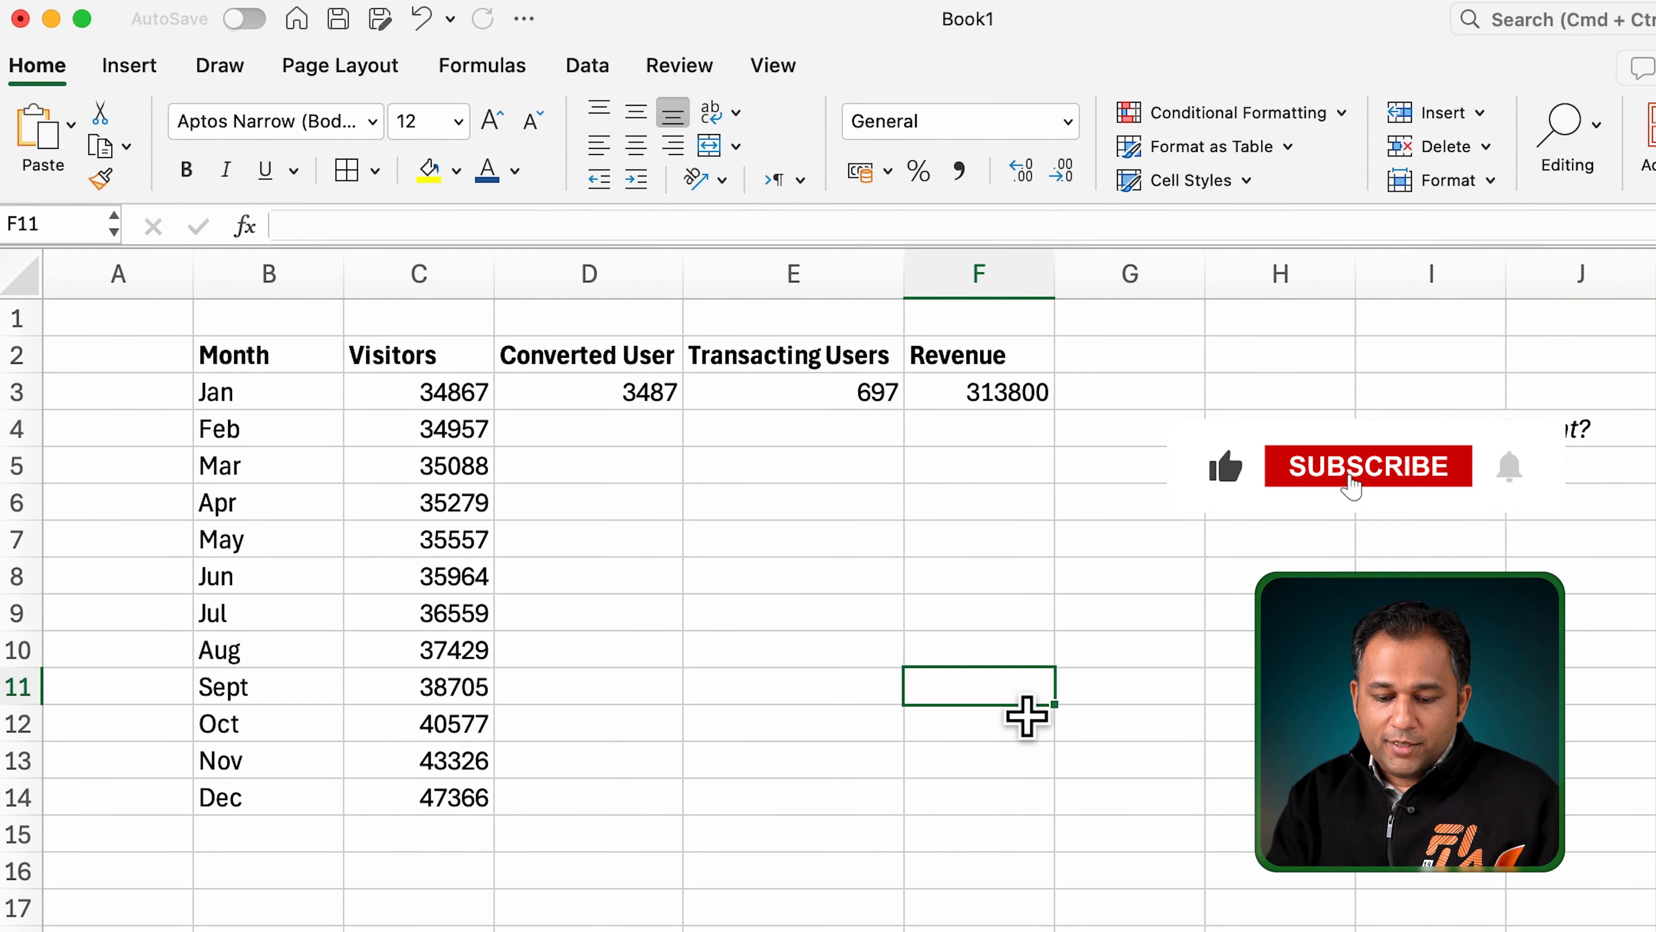
click(1030, 398)
key(shift+Down)
key(shift+Down)
key(shift+Down)
key(shift+Down)
key(shift+Down)
key(shift+Down)
key(shift+Down)
key(shift+Down)
key(shift+Down)
key(shift+Down)
key(shift+Down)
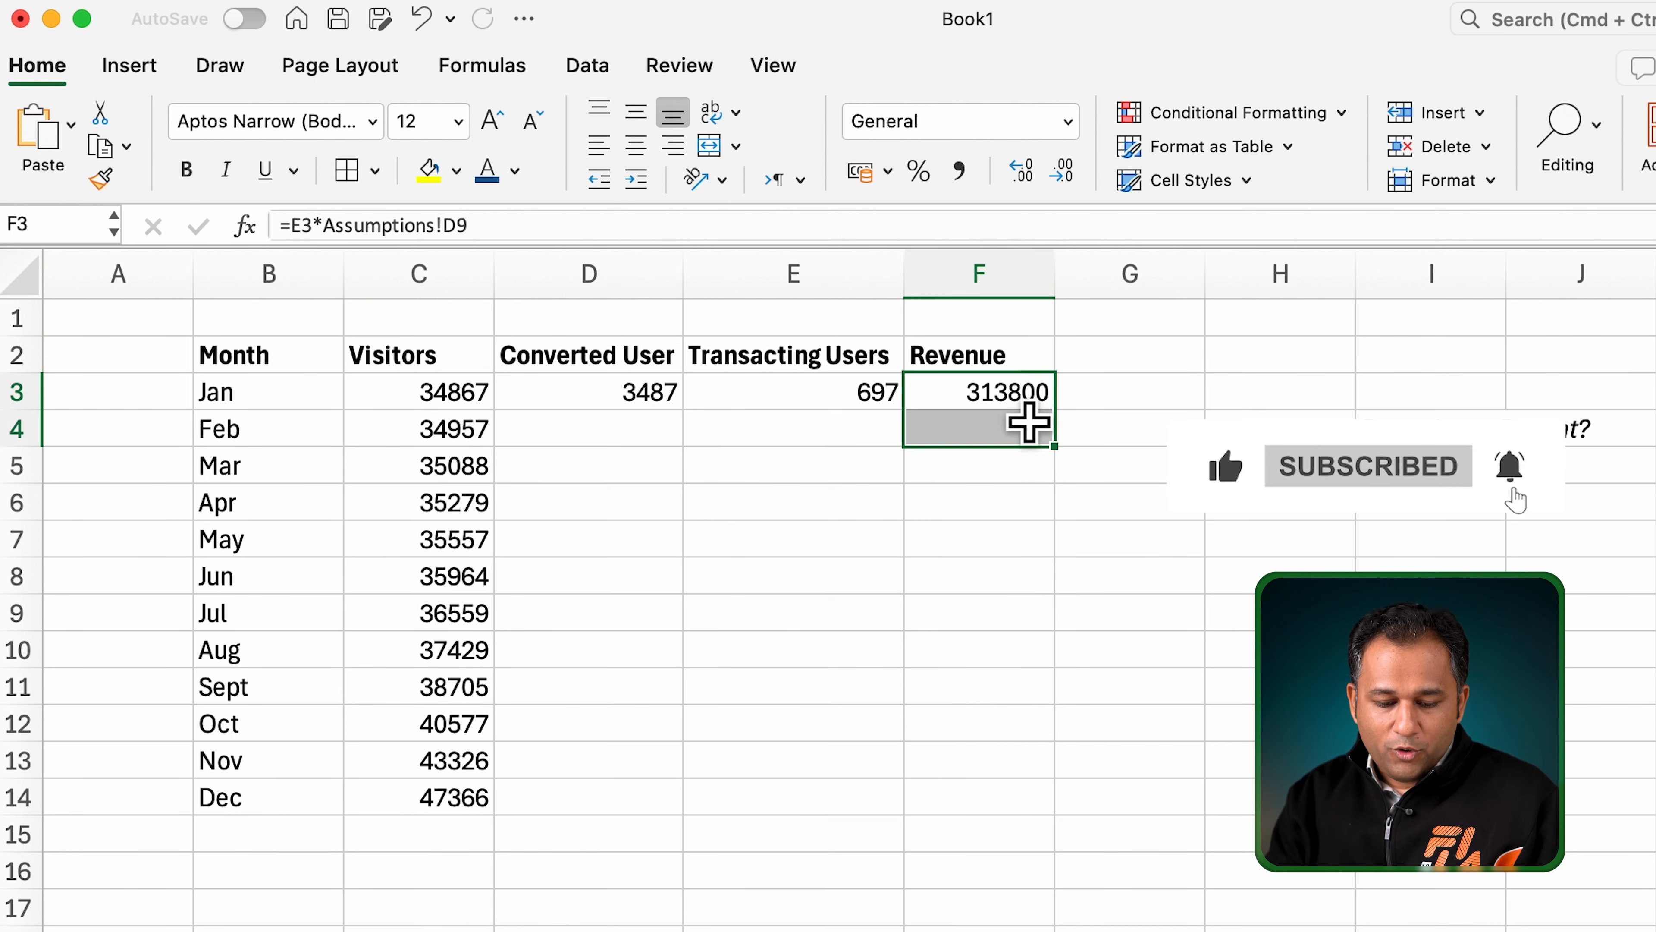
right_click(1009, 399)
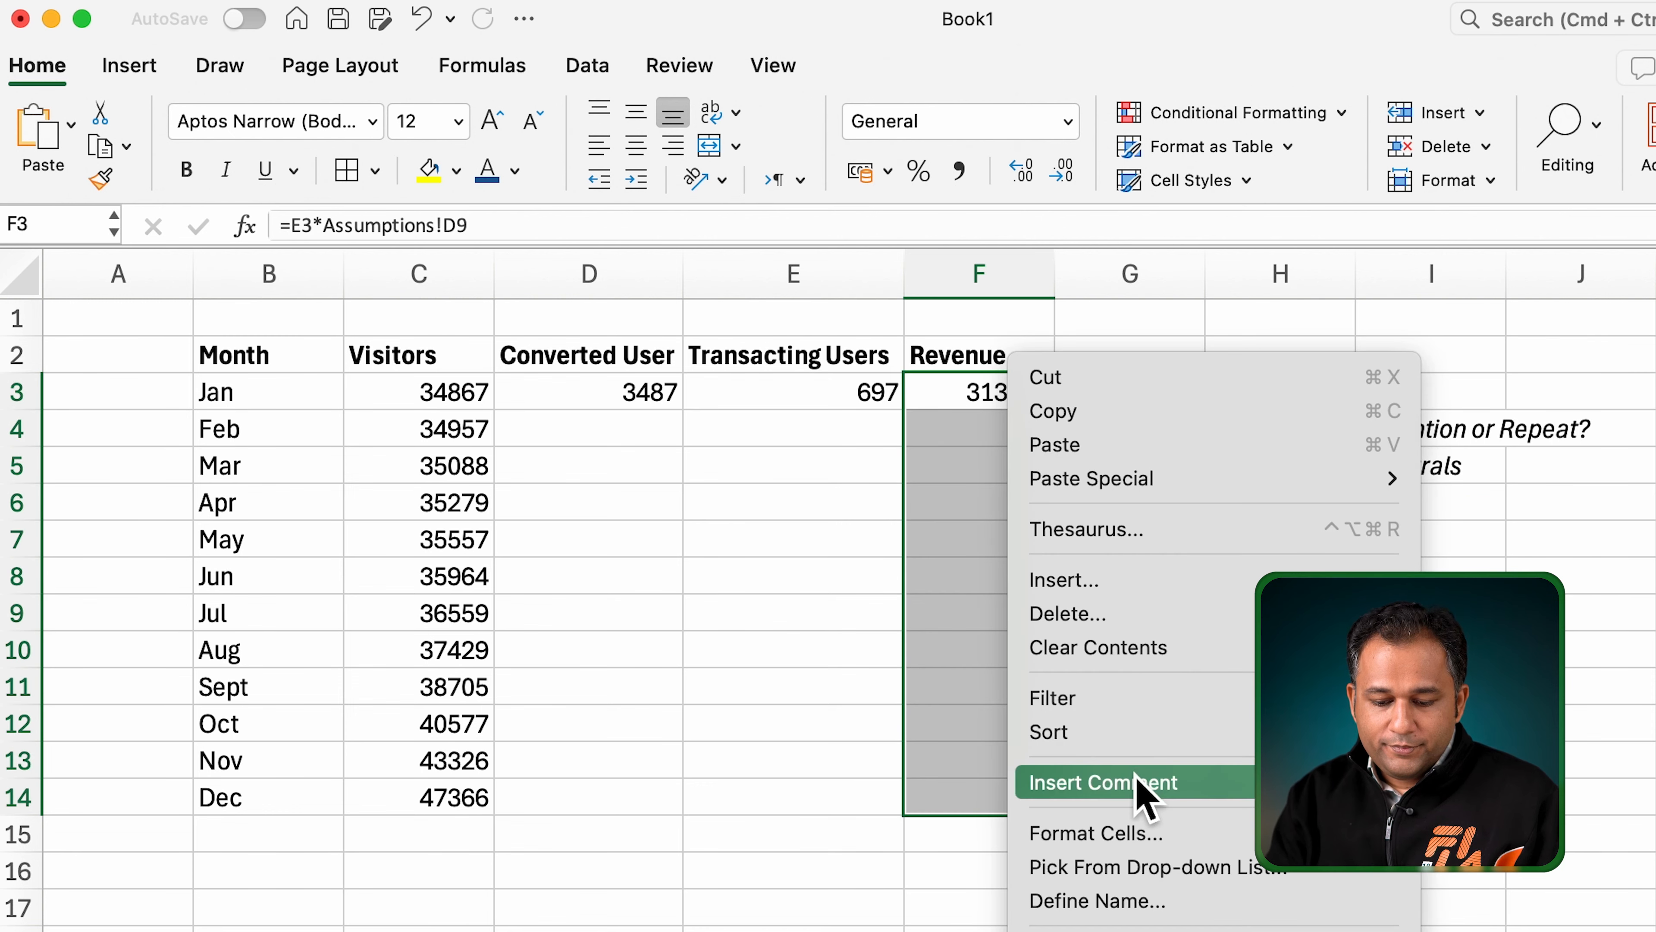
click(1108, 833)
click(768, 289)
key(Tab)
text(0)
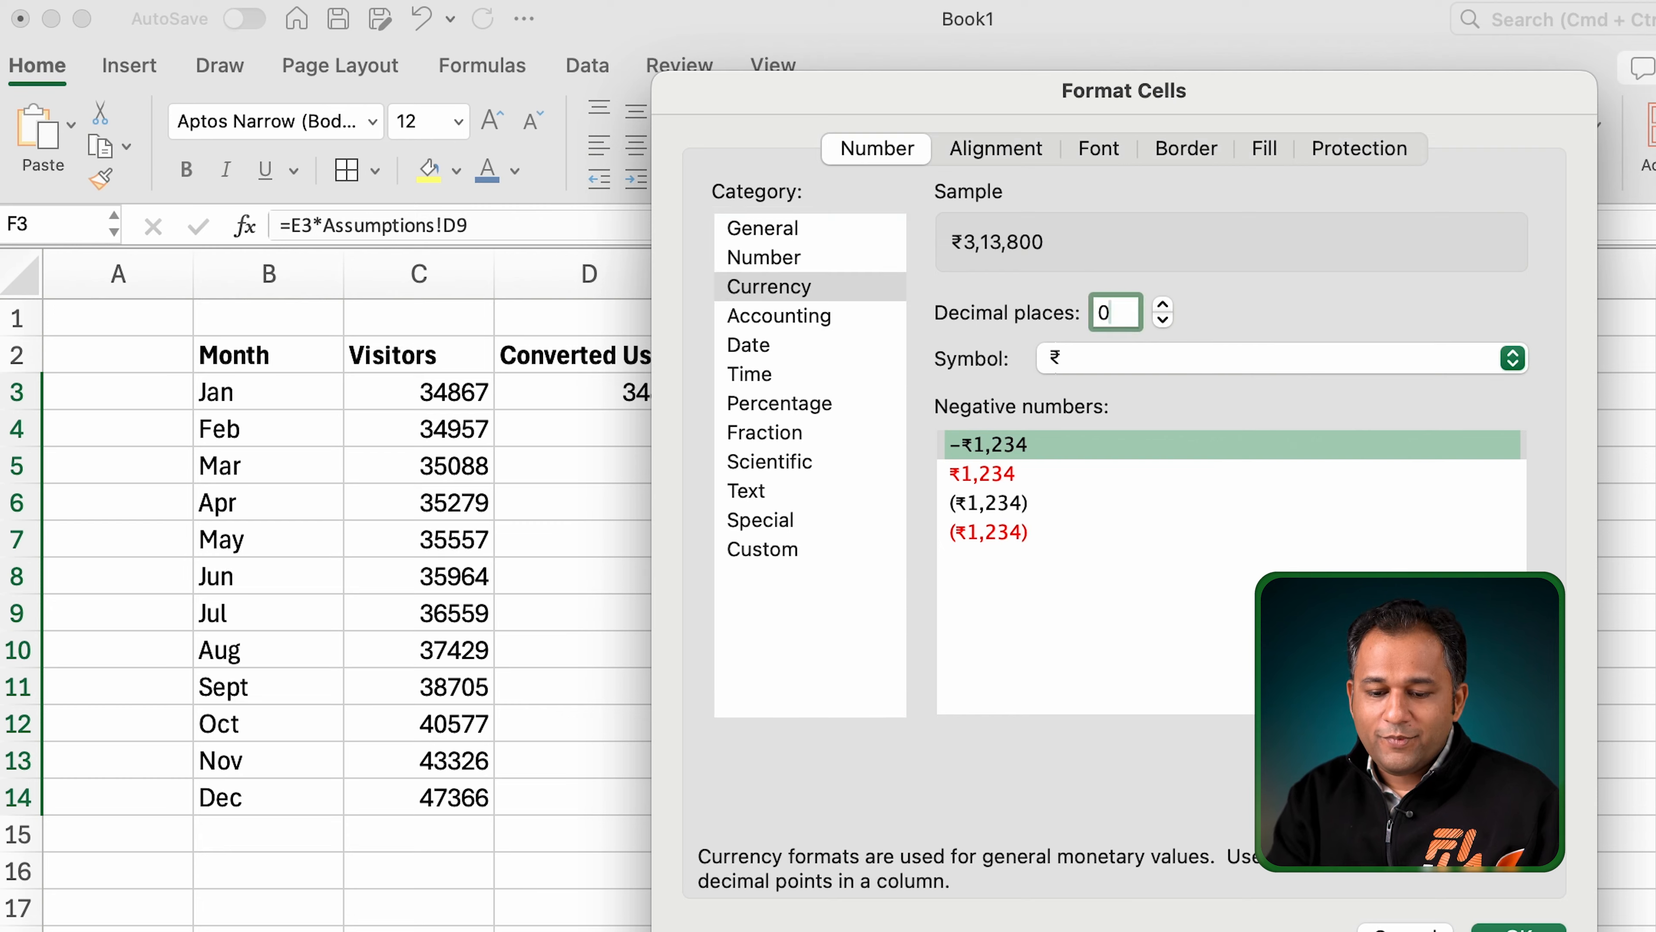
key(Return)
Step: Copy the January formulas in D3:F3 to the February through December rows, D4:F14
click(1048, 475)
click(864, 401)
key(Right)
key(Left)
key(Left)
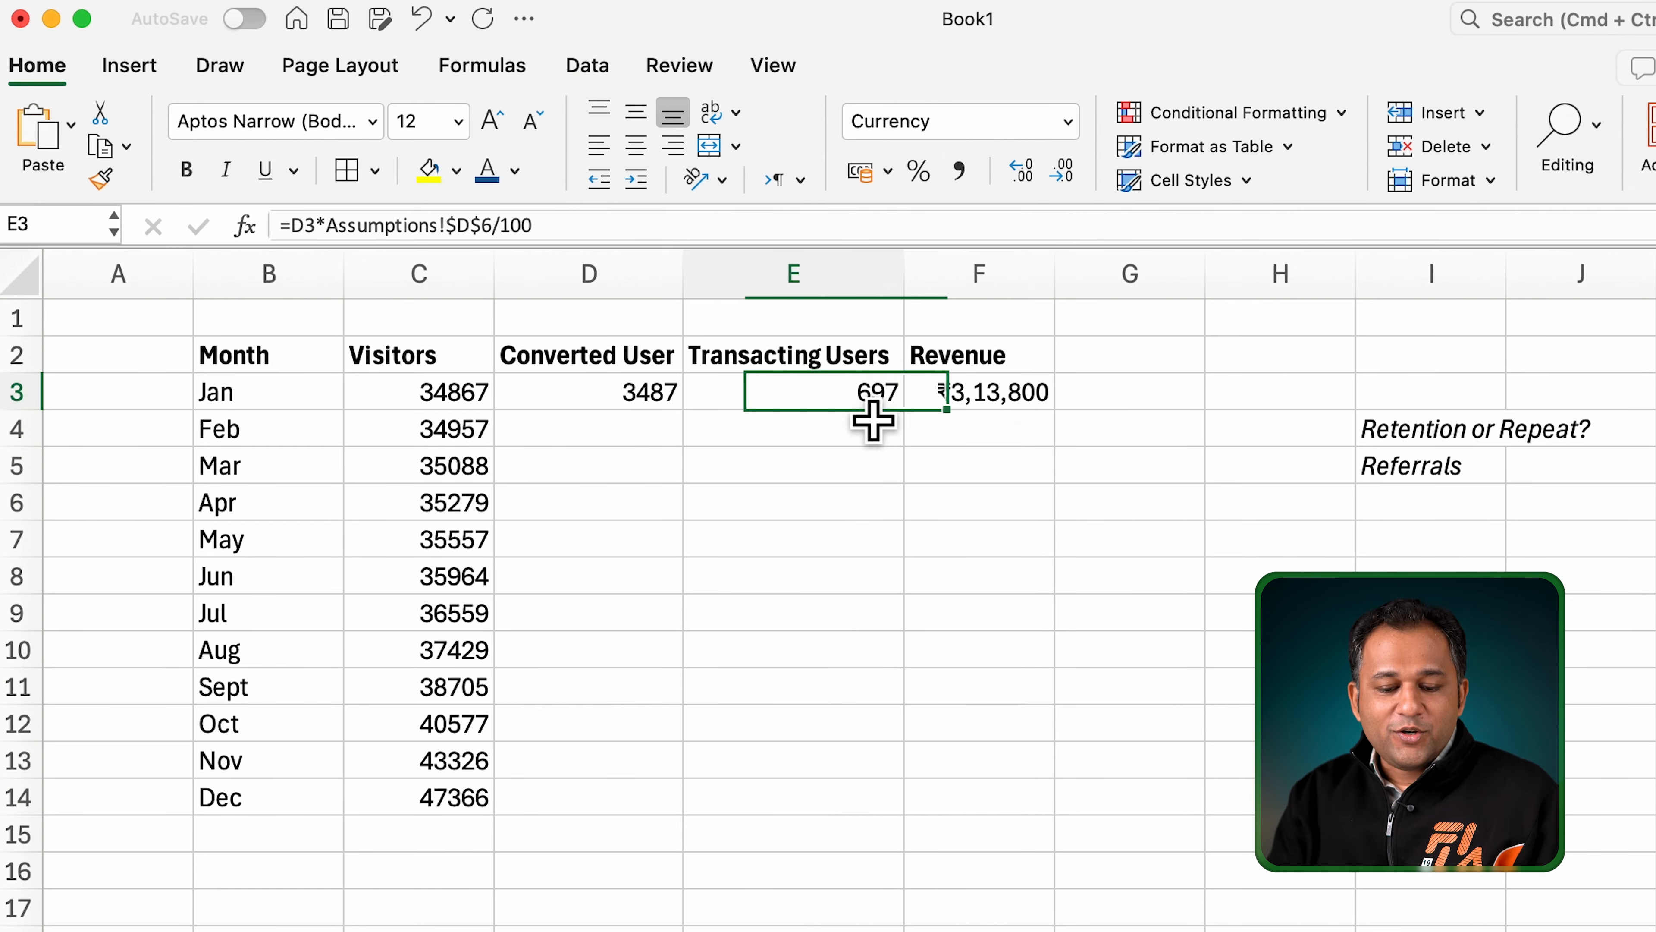
key(shift+Right)
key(shift+Right)
key(super+c)
key(Down)
key(shift+Right)
key(shift+Right)
key(shift+Down)
key(shift+Down)
key(shift+Down)
key(shift+Down)
key(shift+Down)
key(shift+Down)
key(shift+Down)
key(shift+Down)
key(shift+Down)
key(shift+Down)
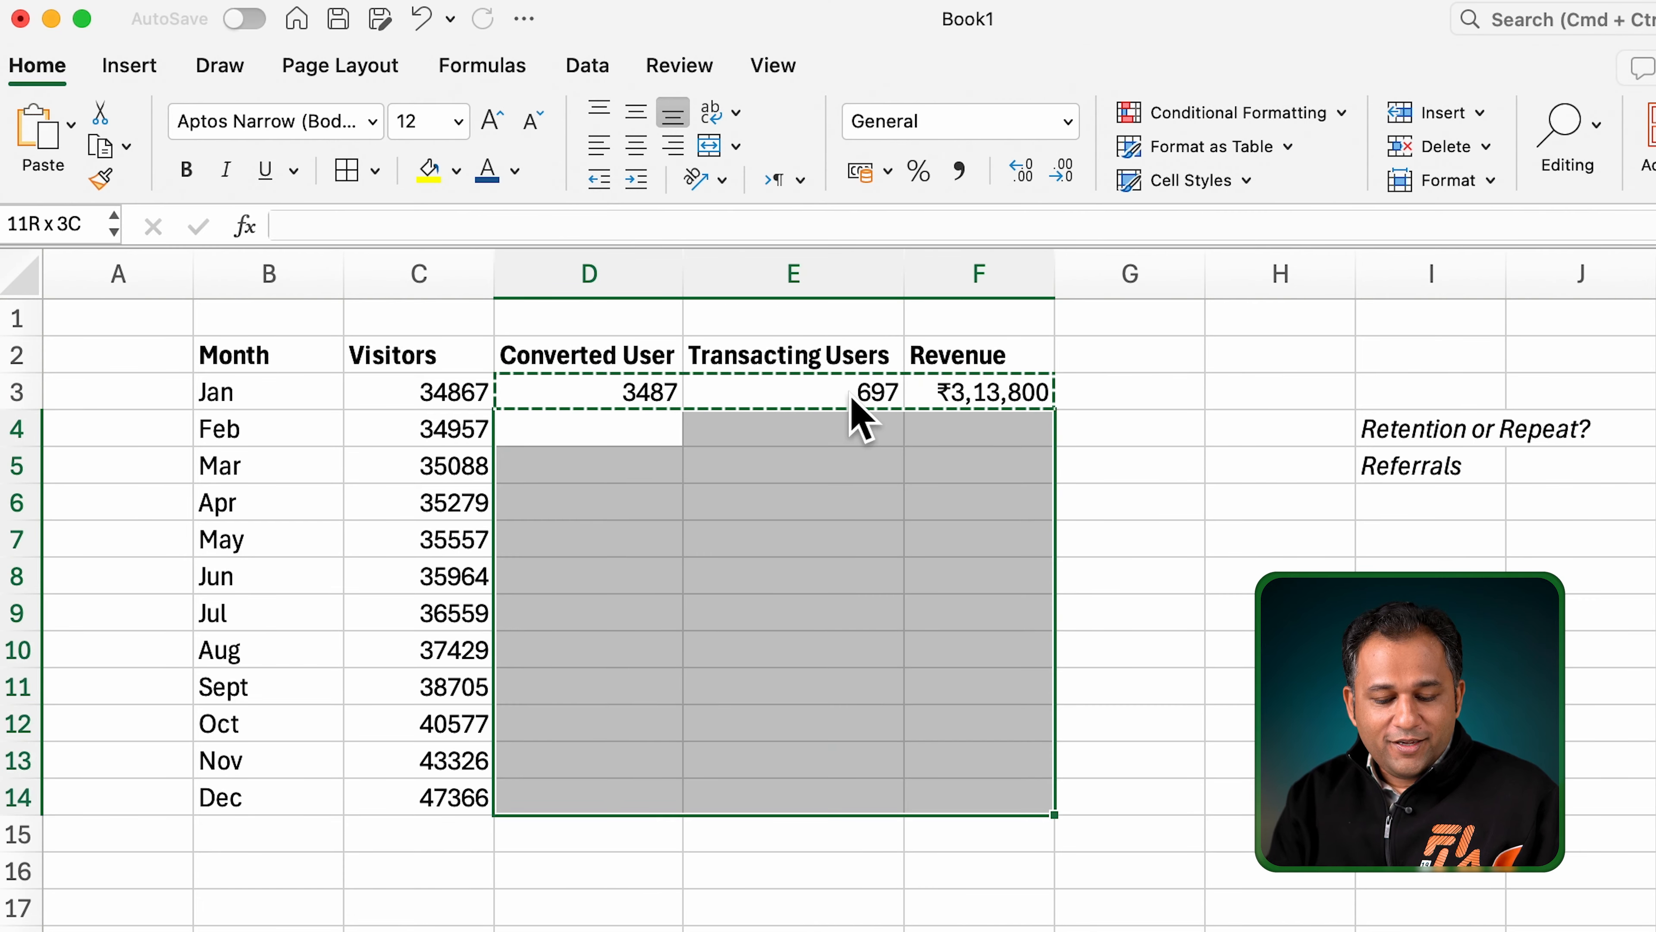
key(super+v)
Step: Check the filled rows and the formulas behind the Revenue values
key(Right)
key(Right)
key(Right)
key(Left)
key(Left)
key(Left)
key(Right)
key(Right)
key(Escape)
key(Right)
key(Left)
key(Down)
key(Down)
key(Up)
key(Up)
key(Up)
key(Up)
Step: Make the Assumptions reference in the F3 revenue formula absolute as $D$9
key(Down)
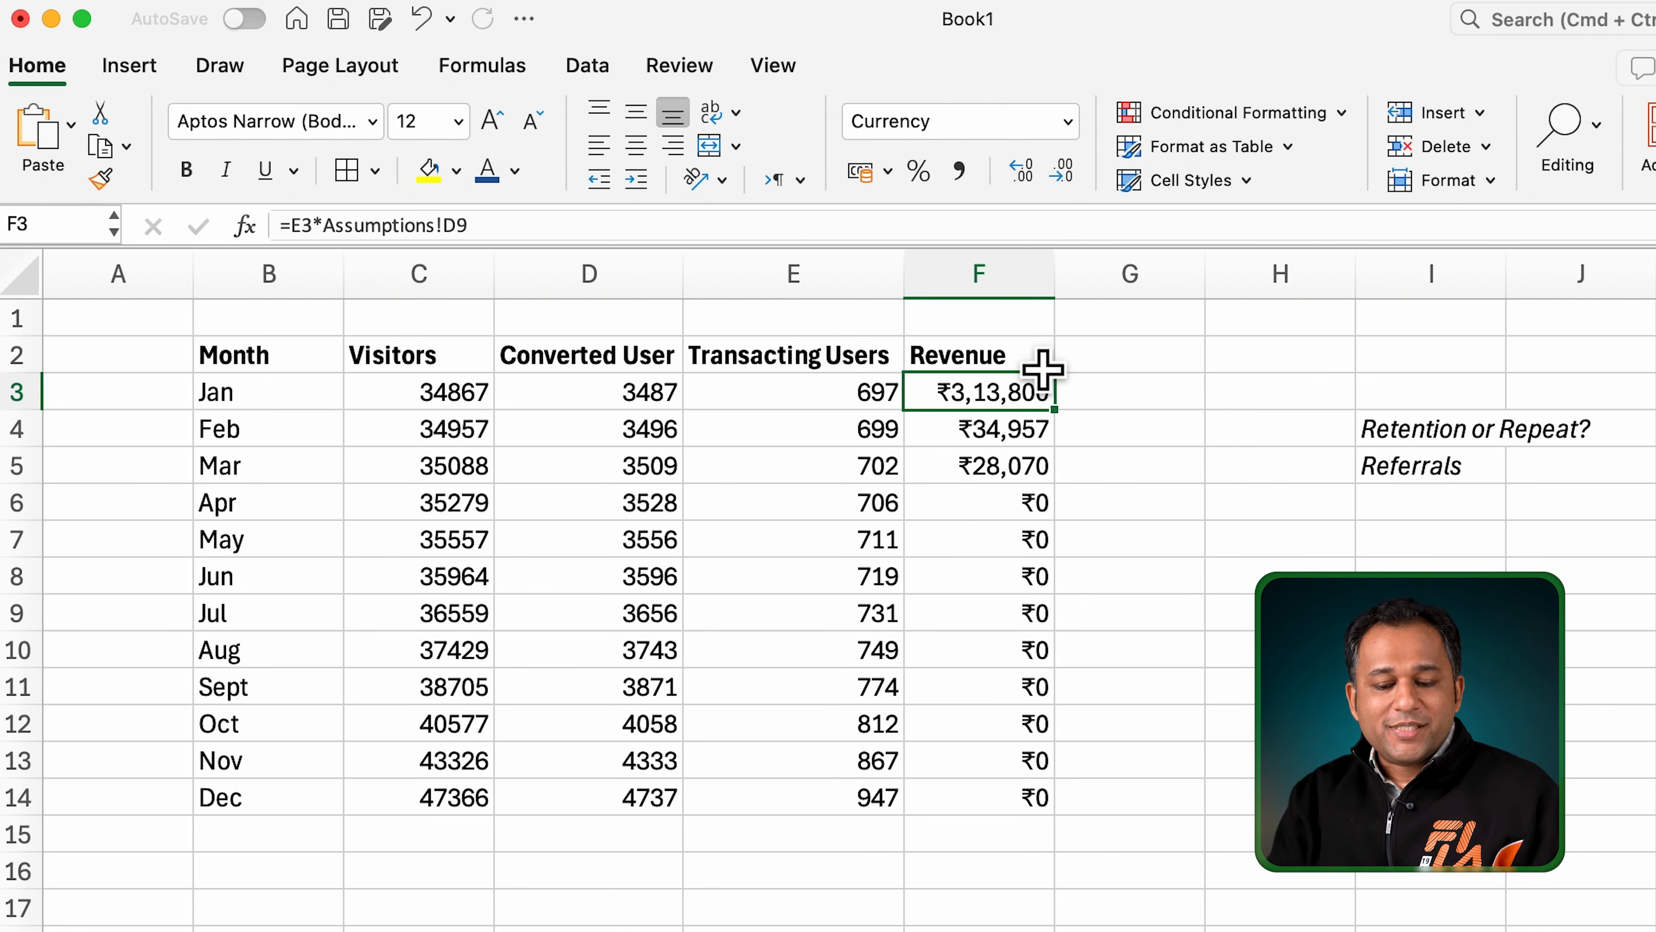
click(580, 227)
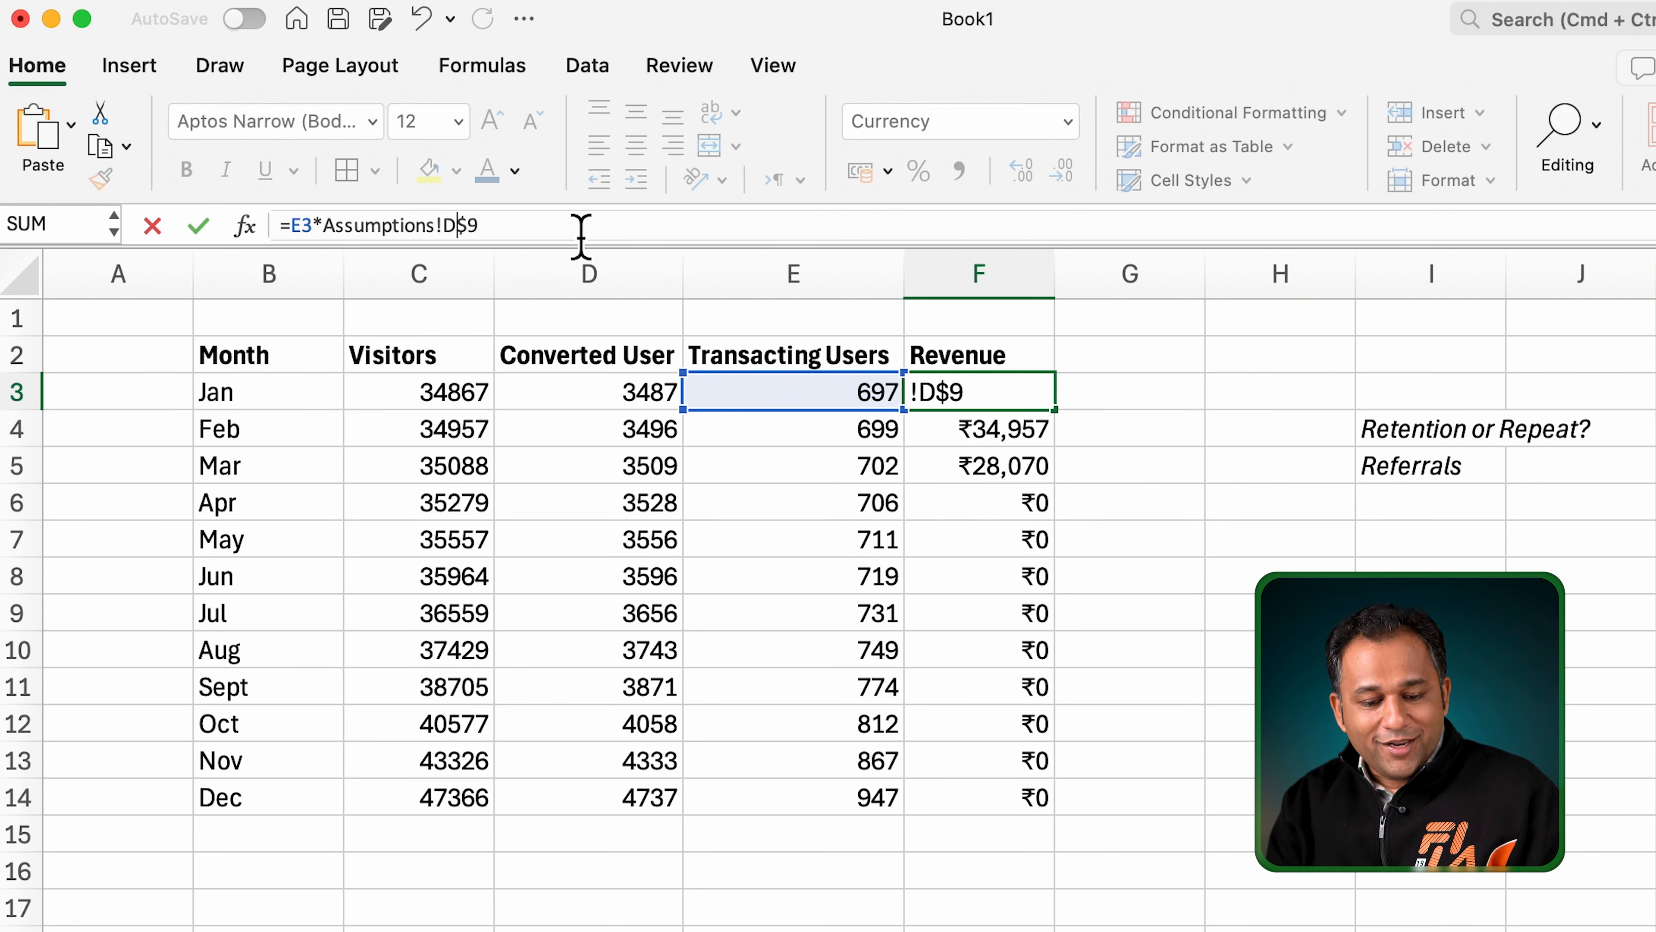
key(Return)
Step: Copy the revenue formula from F3 over F4:F14 for February through December
key(Up)
key(super+c)
key(Down)
key(shift+Down)
key(shift+Down)
key(shift+Down)
key(shift+Down)
key(shift+Down)
key(shift+Down)
key(shift+Down)
key(shift+Down)
key(shift+Down)
key(shift+Down)
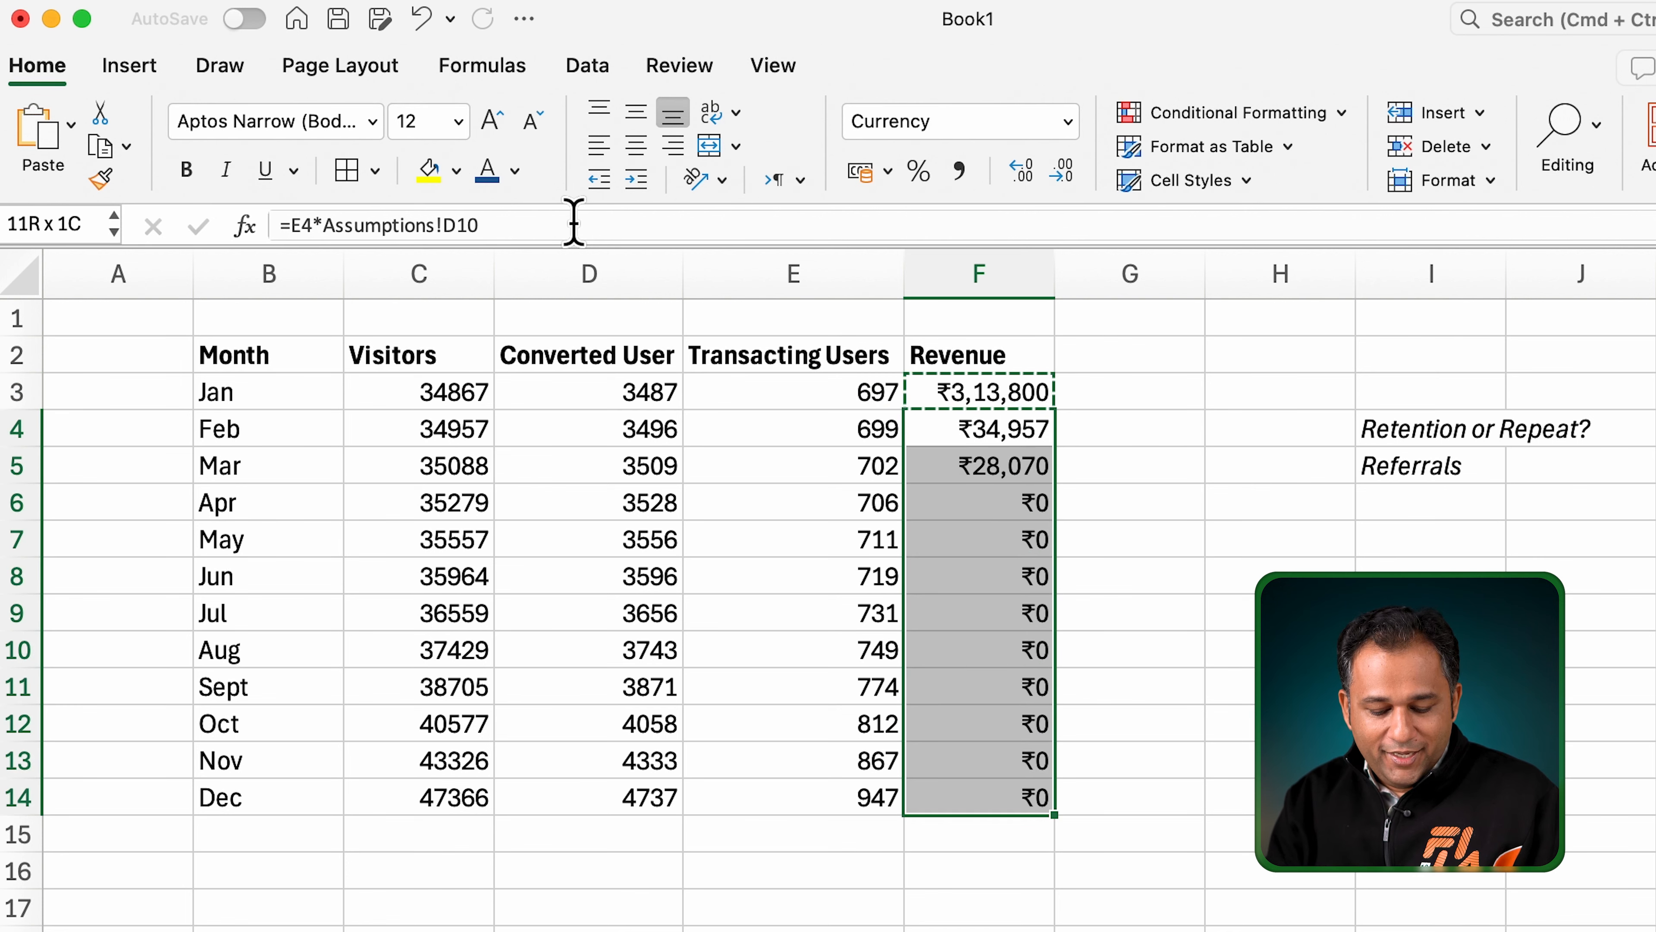
key(super+v)
Step: Review the monthly revenue figures from January to December and the data on the Vistors sheet
key(Right)
key(Left)
key(Left)
key(Down)
key(Down)
key(Down)
key(Down)
key(Right)
key(Down)
key(Down)
key(Down)
key(Escape)
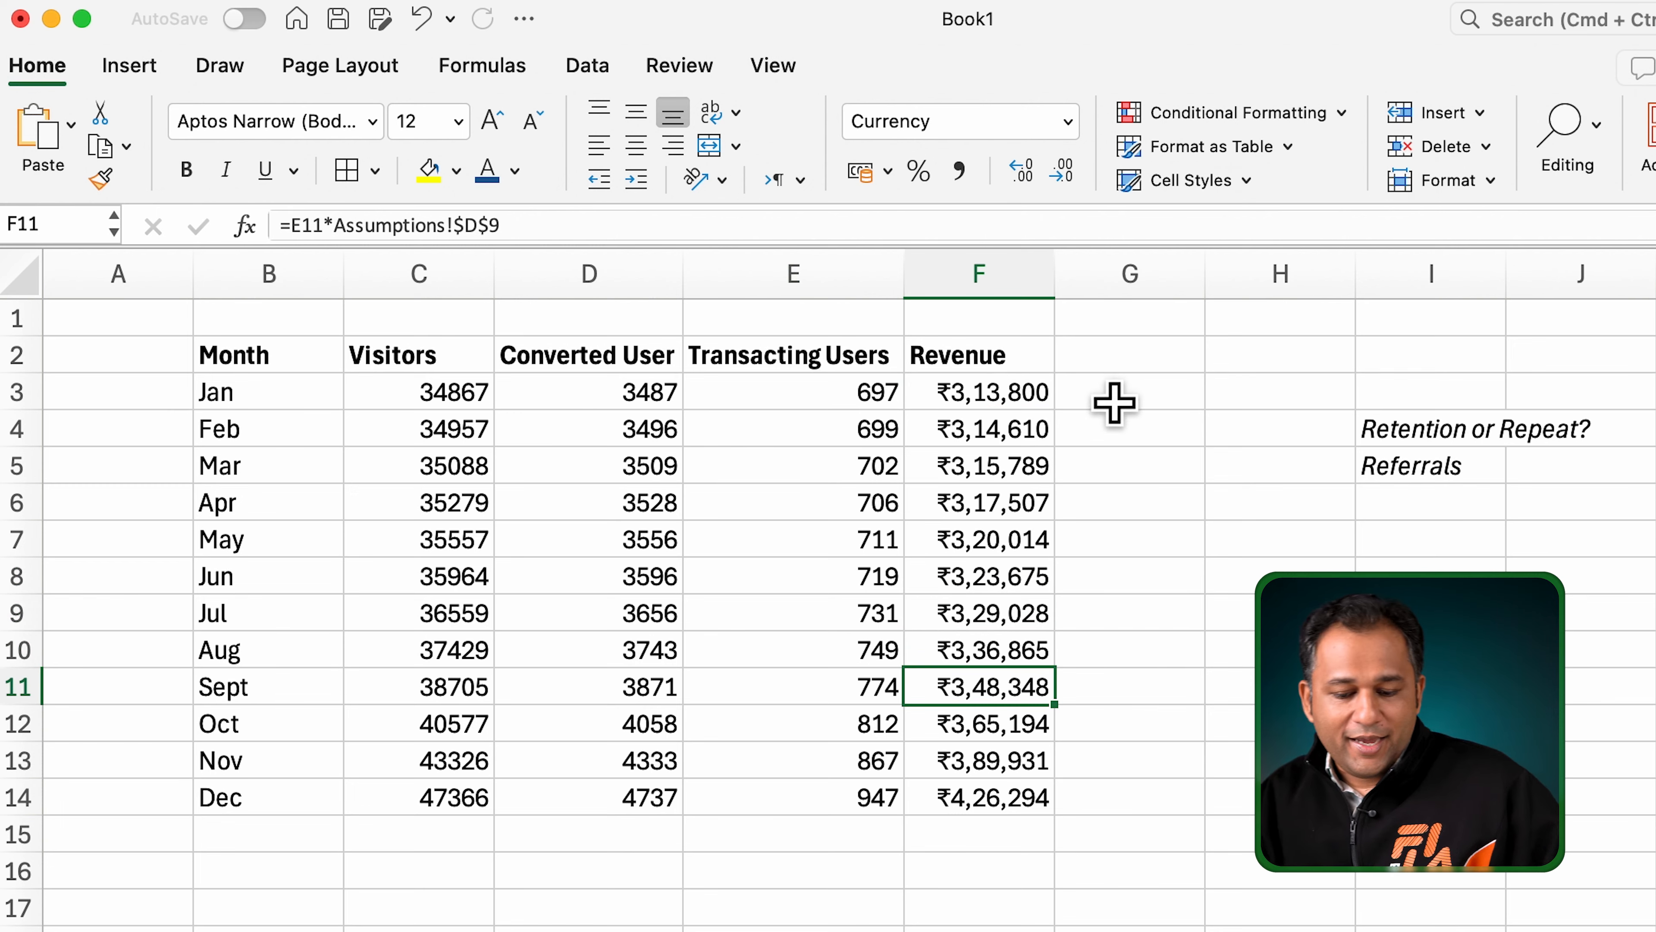
scroll(765, 493, up, 3)
scroll(765, 494, left, 3)
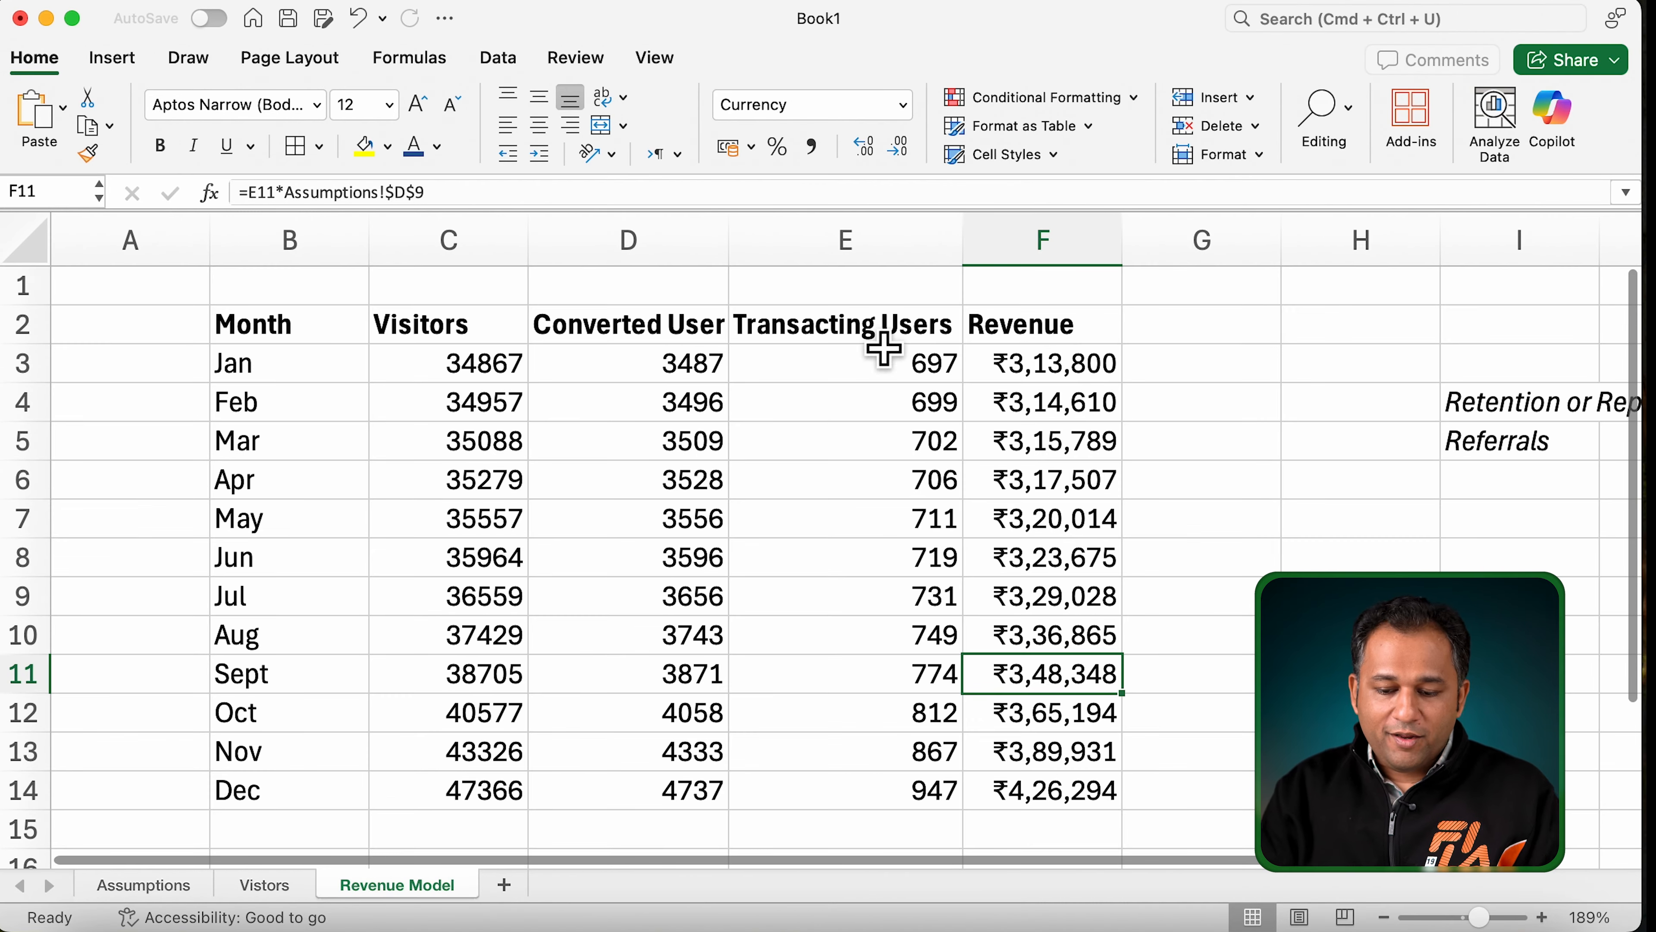
drag(1082, 331, 1093, 802)
click(1093, 802)
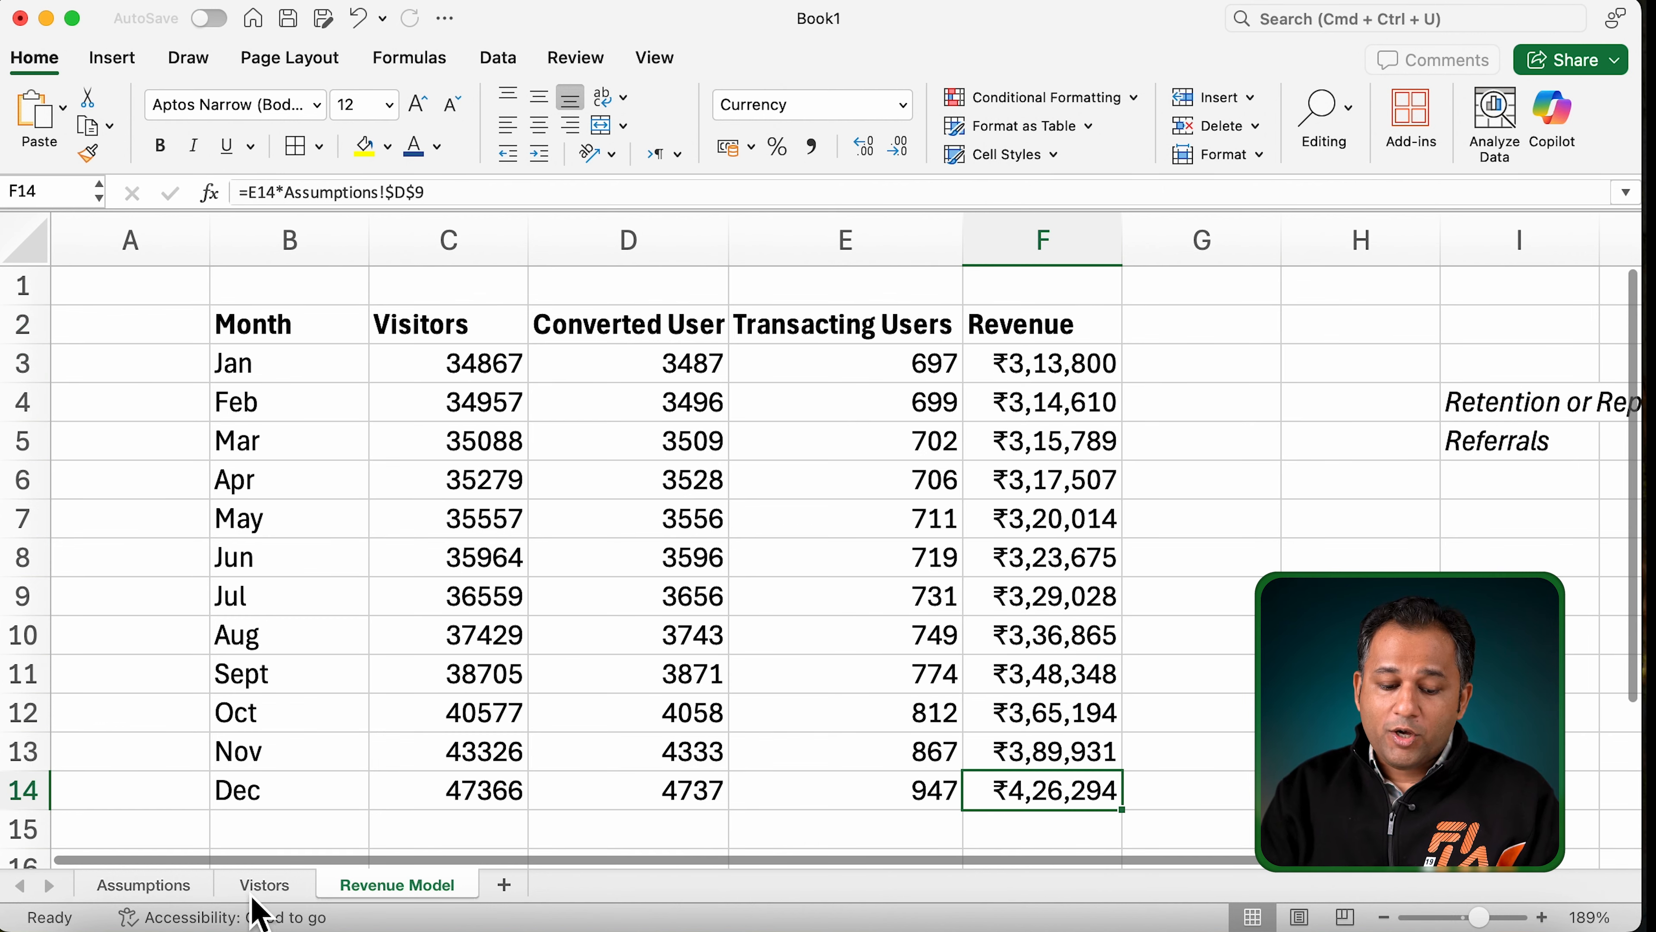
click(268, 886)
drag(1181, 740, 298, 768)
click(384, 887)
Step: Add a "Cost" column header in G2 of the Revenue Model sheet
click(1183, 326)
text(Cost)
key(Tab)
click(1186, 339)
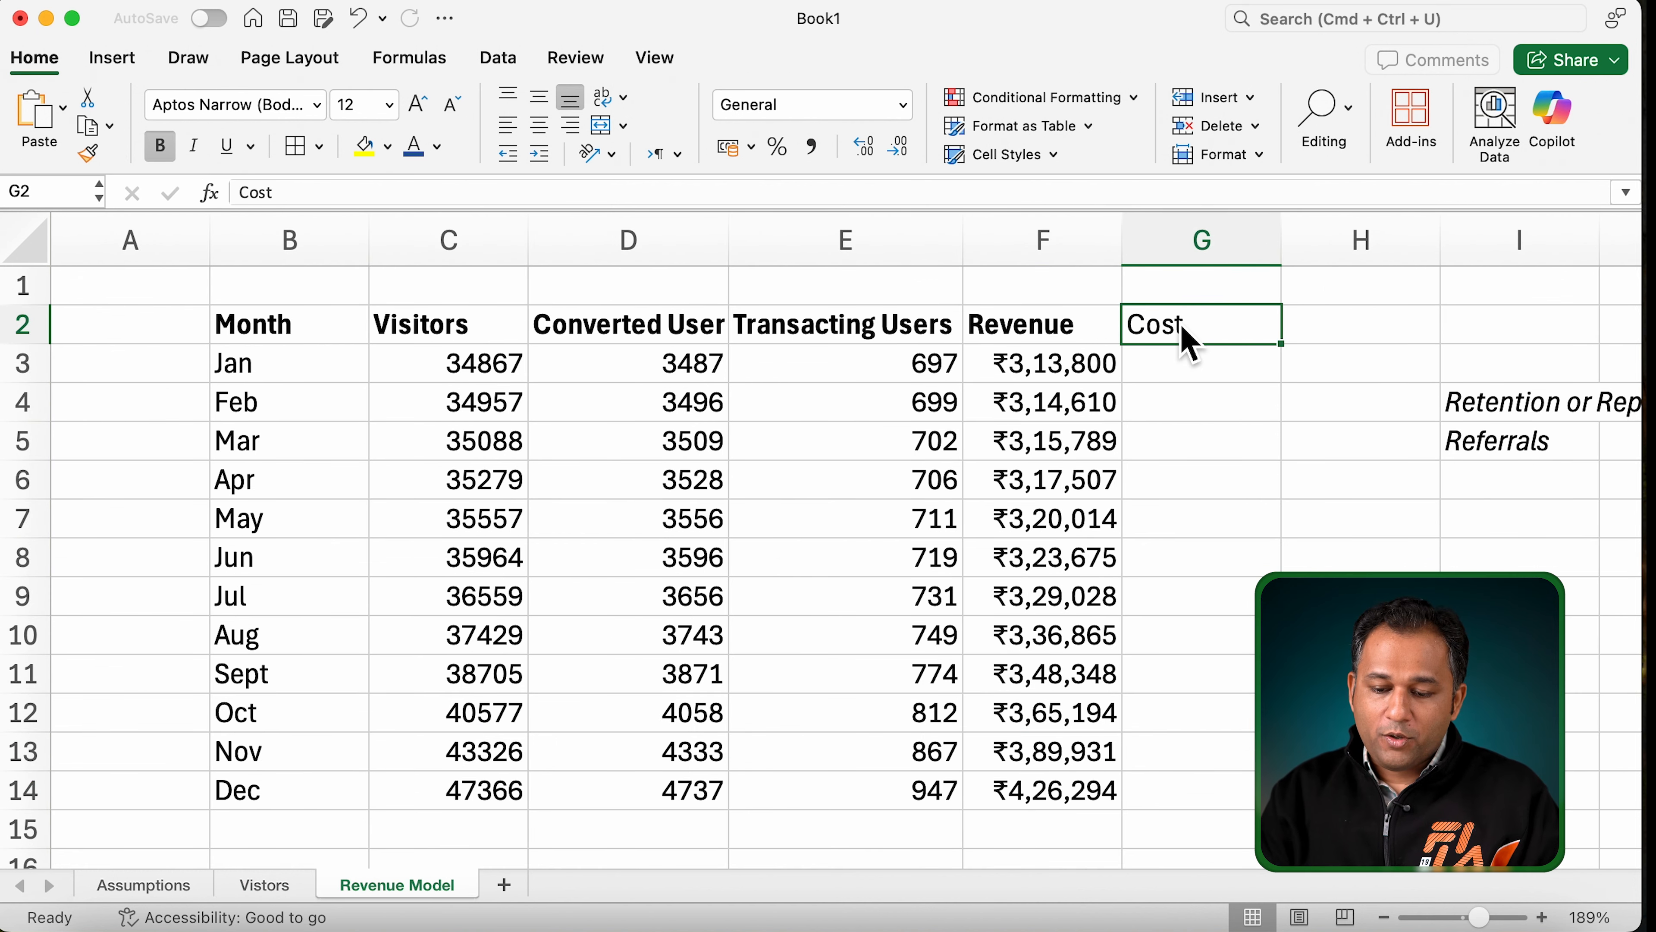
Step: Fill the Cost column from G3 by transposing the monthly budget totals with =TRANSPOSE(Vistors!C16:N16)
key(Return)
text(=)
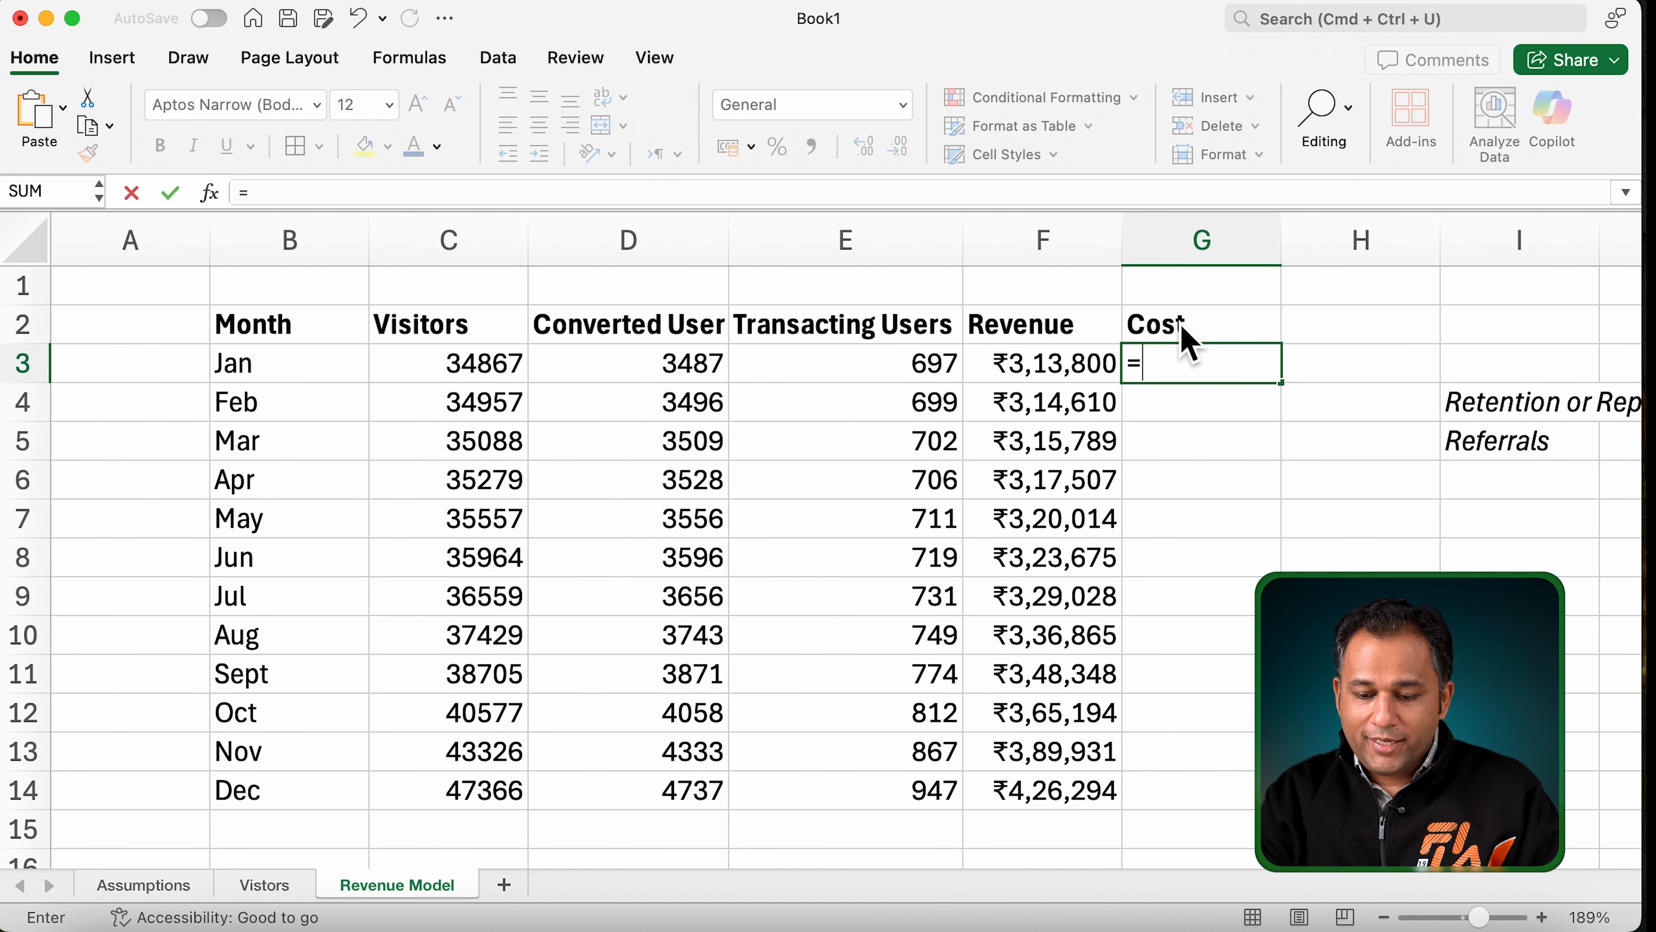
text(TRANSPOSE()
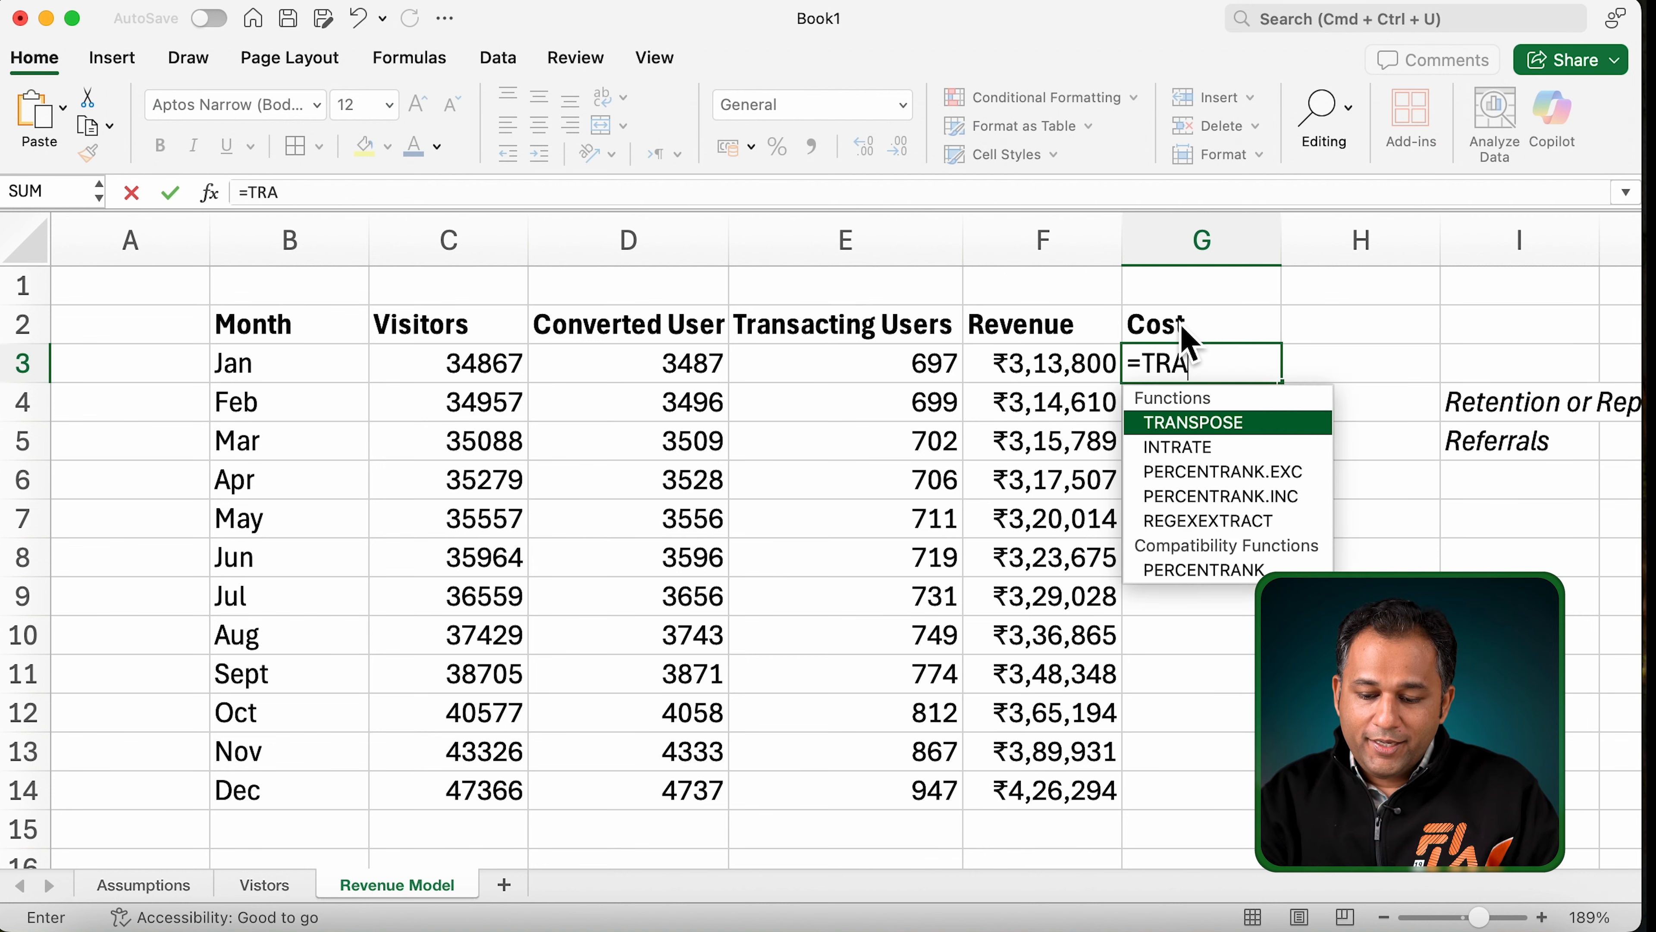
click(280, 887)
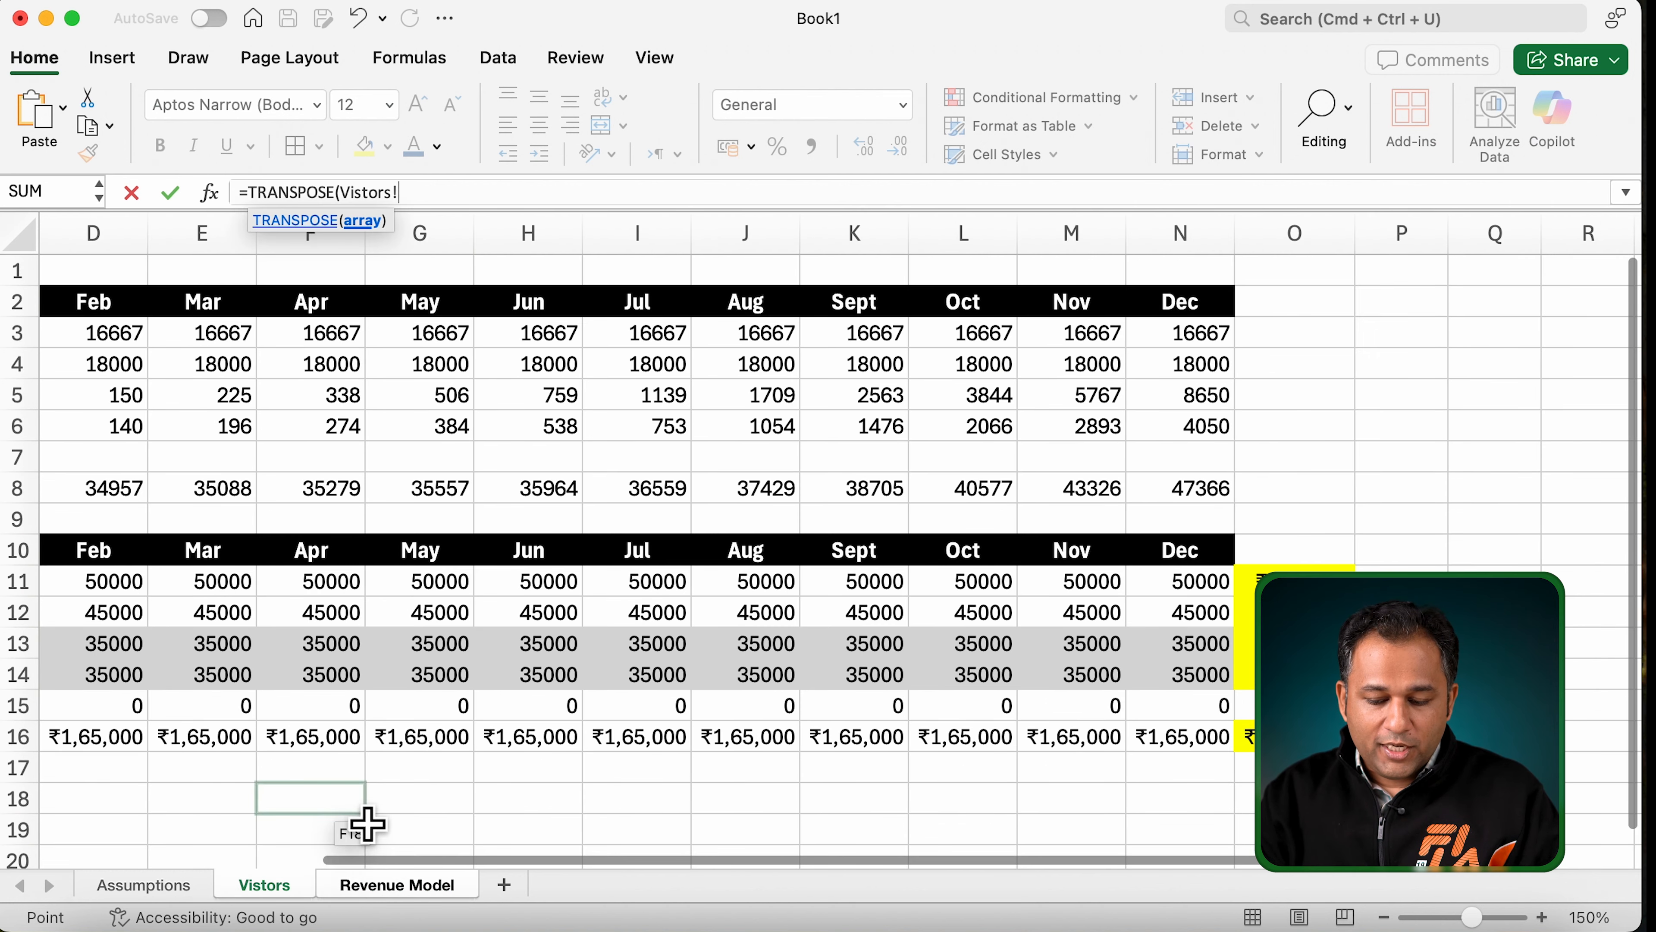
scroll(365, 822, left, 3)
click(234, 743)
drag(251, 760, 1402, 740)
key(Return)
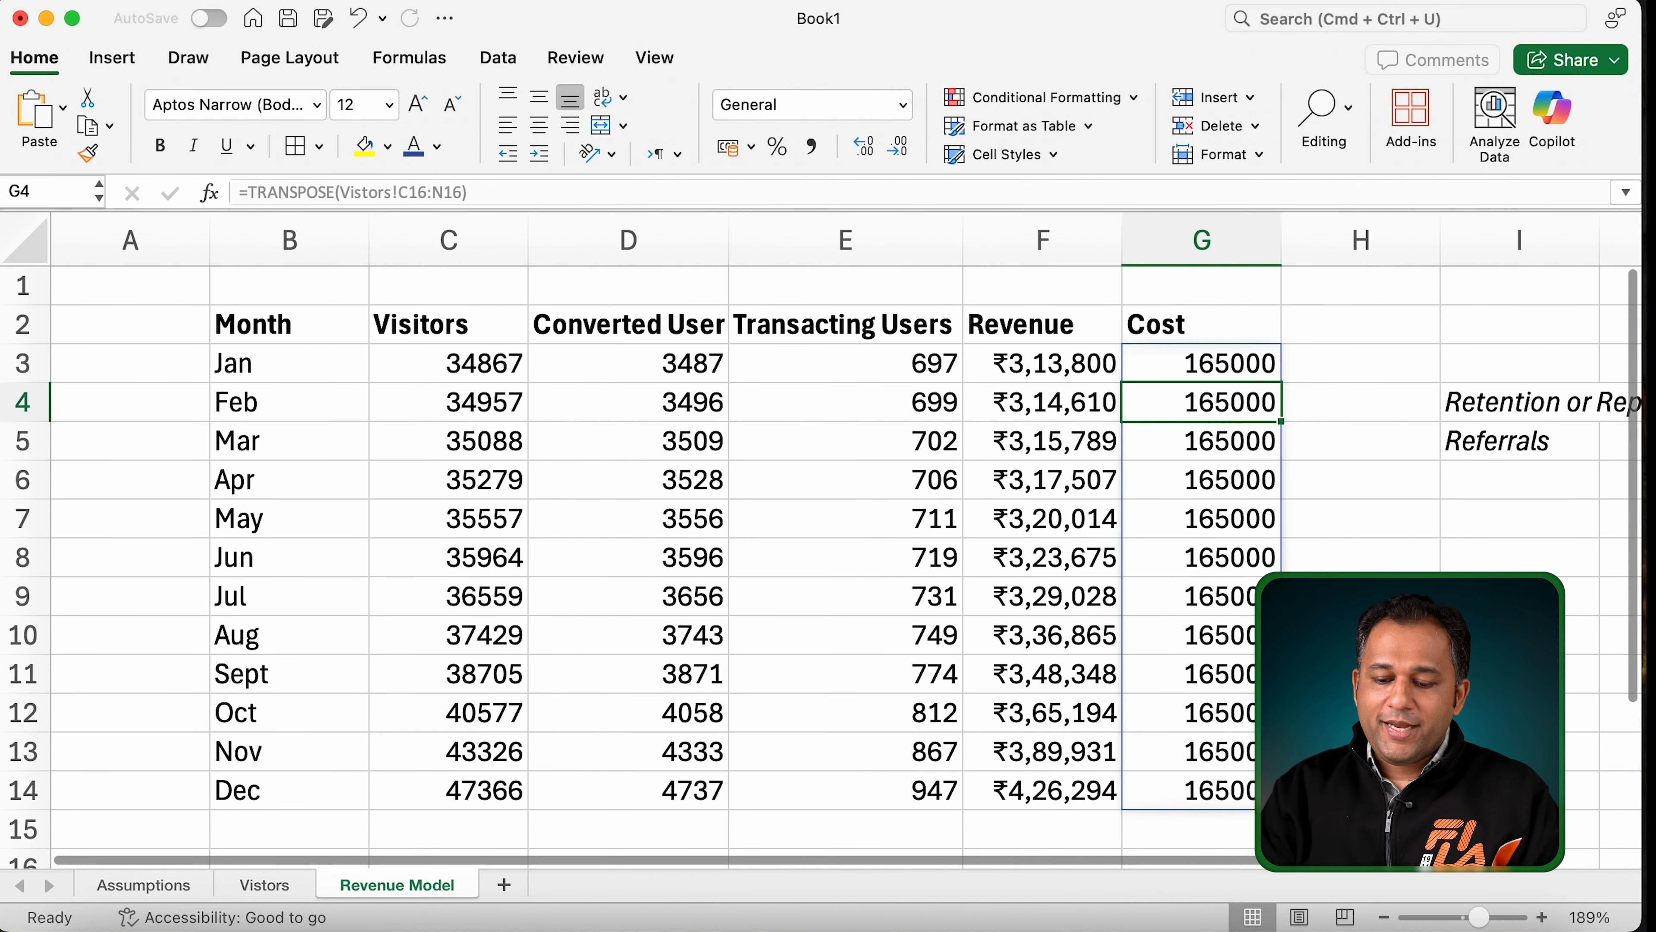
Step: Format the cost values in G3:G14 as ₹ currency with 0 decimal places
click(1222, 369)
scroll(1224, 376, down, 1)
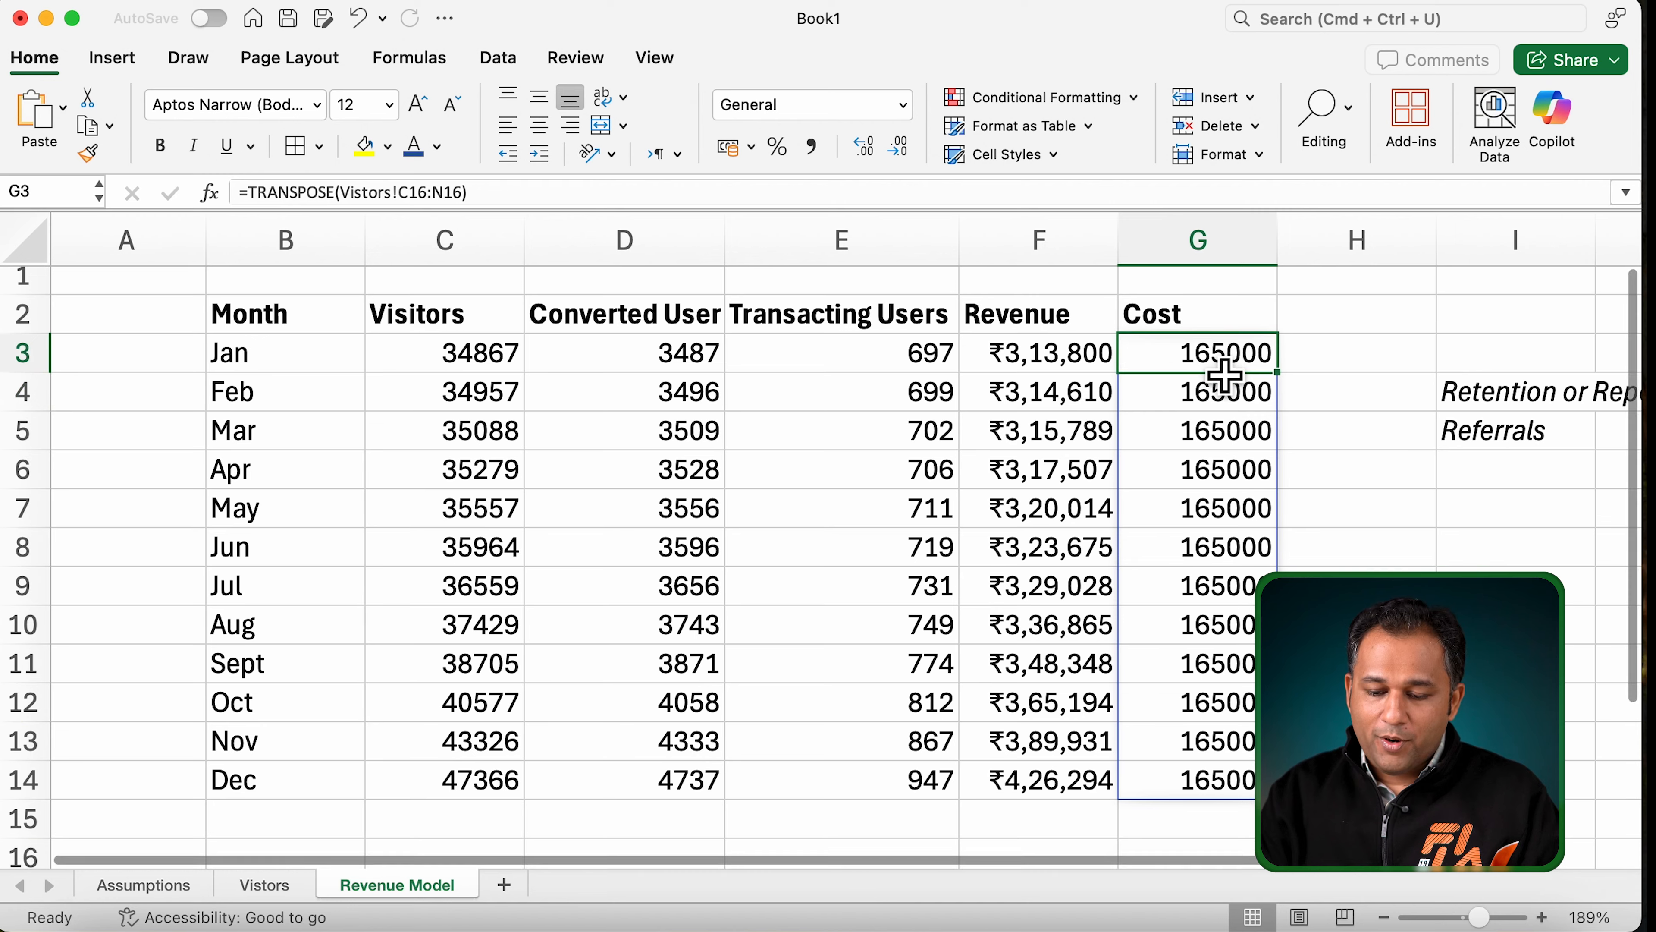
drag(1230, 362, 1201, 776)
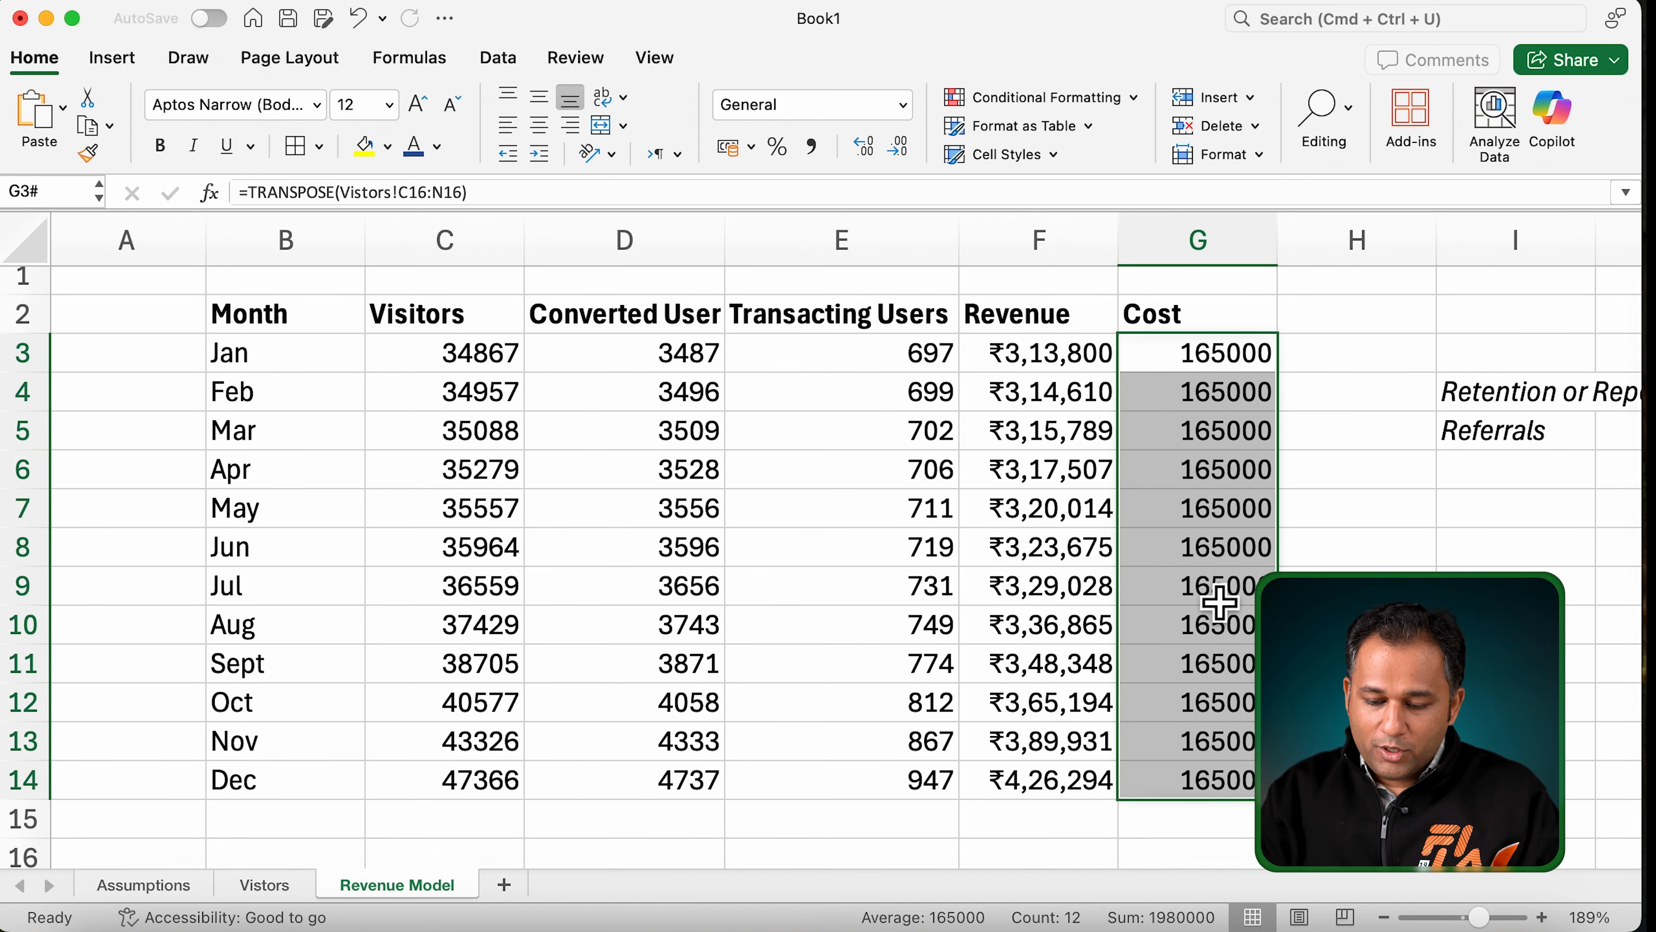
right_click(1208, 591)
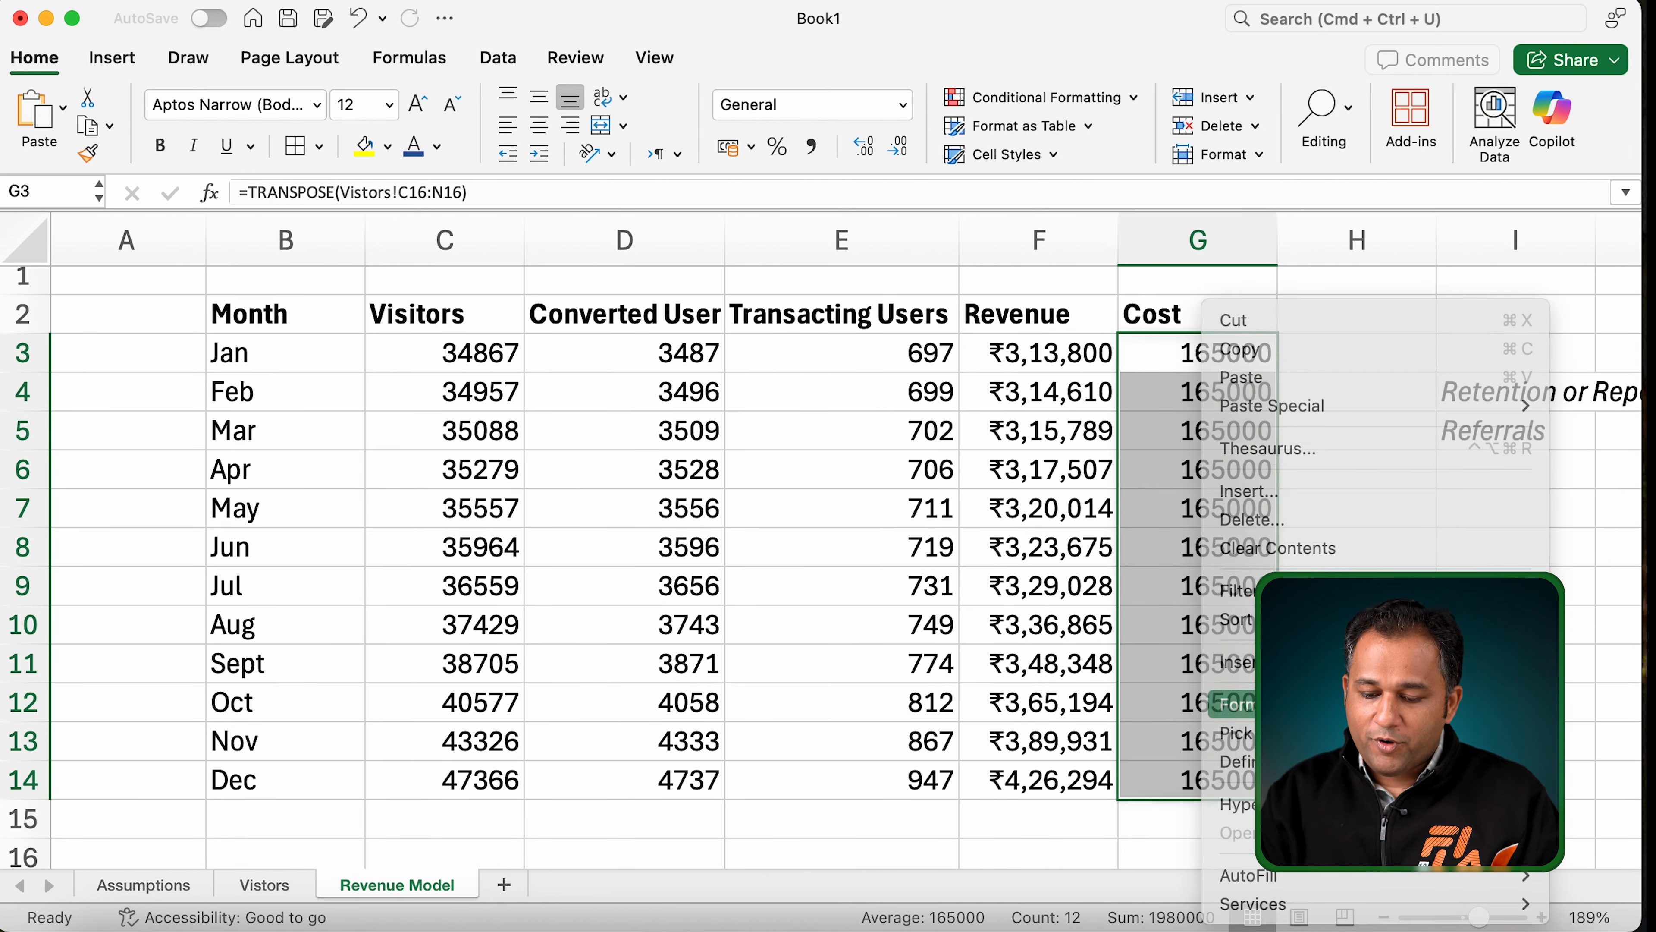
click(1238, 704)
click(657, 261)
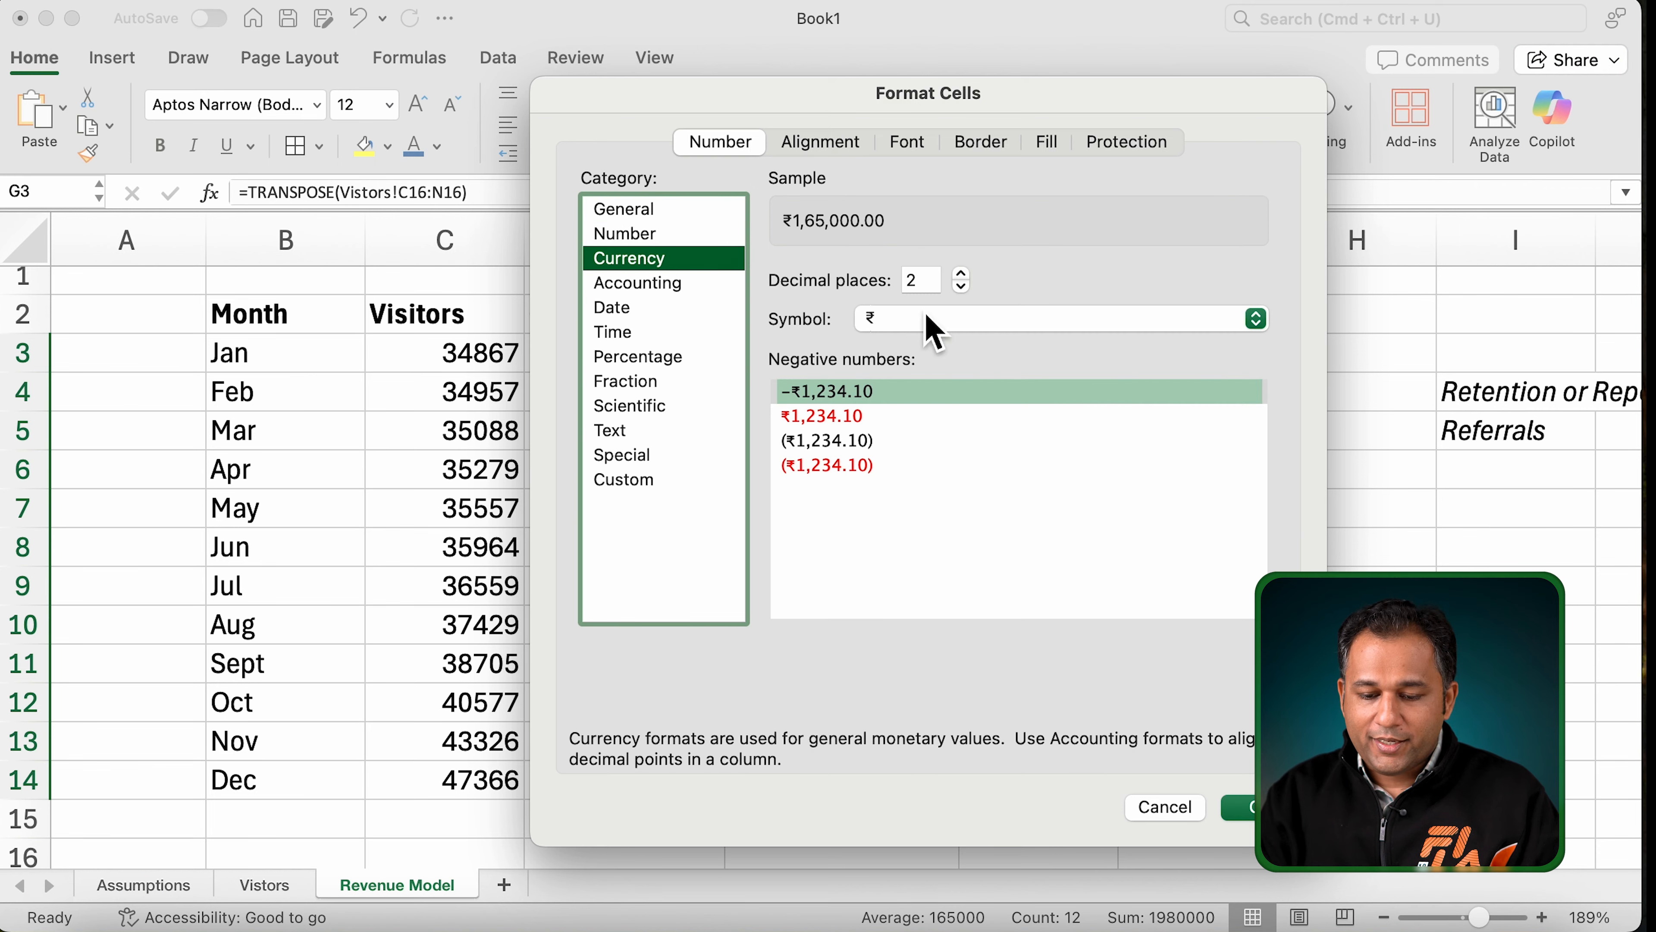
click(921, 280)
text(0)
key(Return)
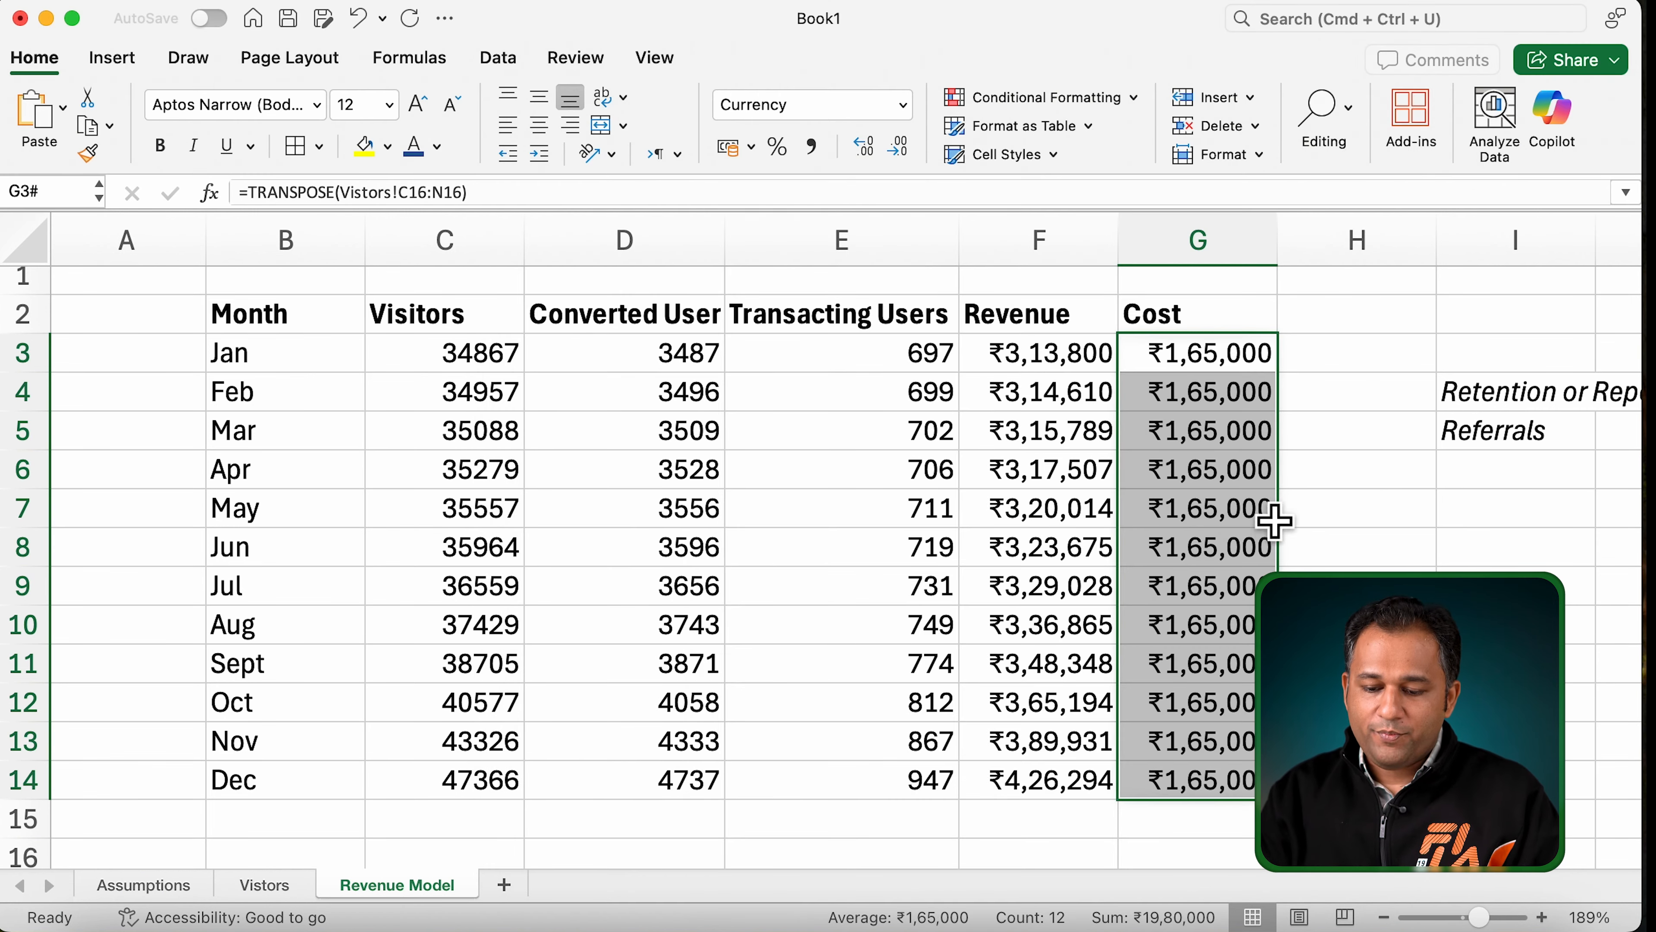
Step: Narrow the Transacting Users column and wrap the header text in row 2
click(1349, 480)
drag(1041, 341, 1238, 808)
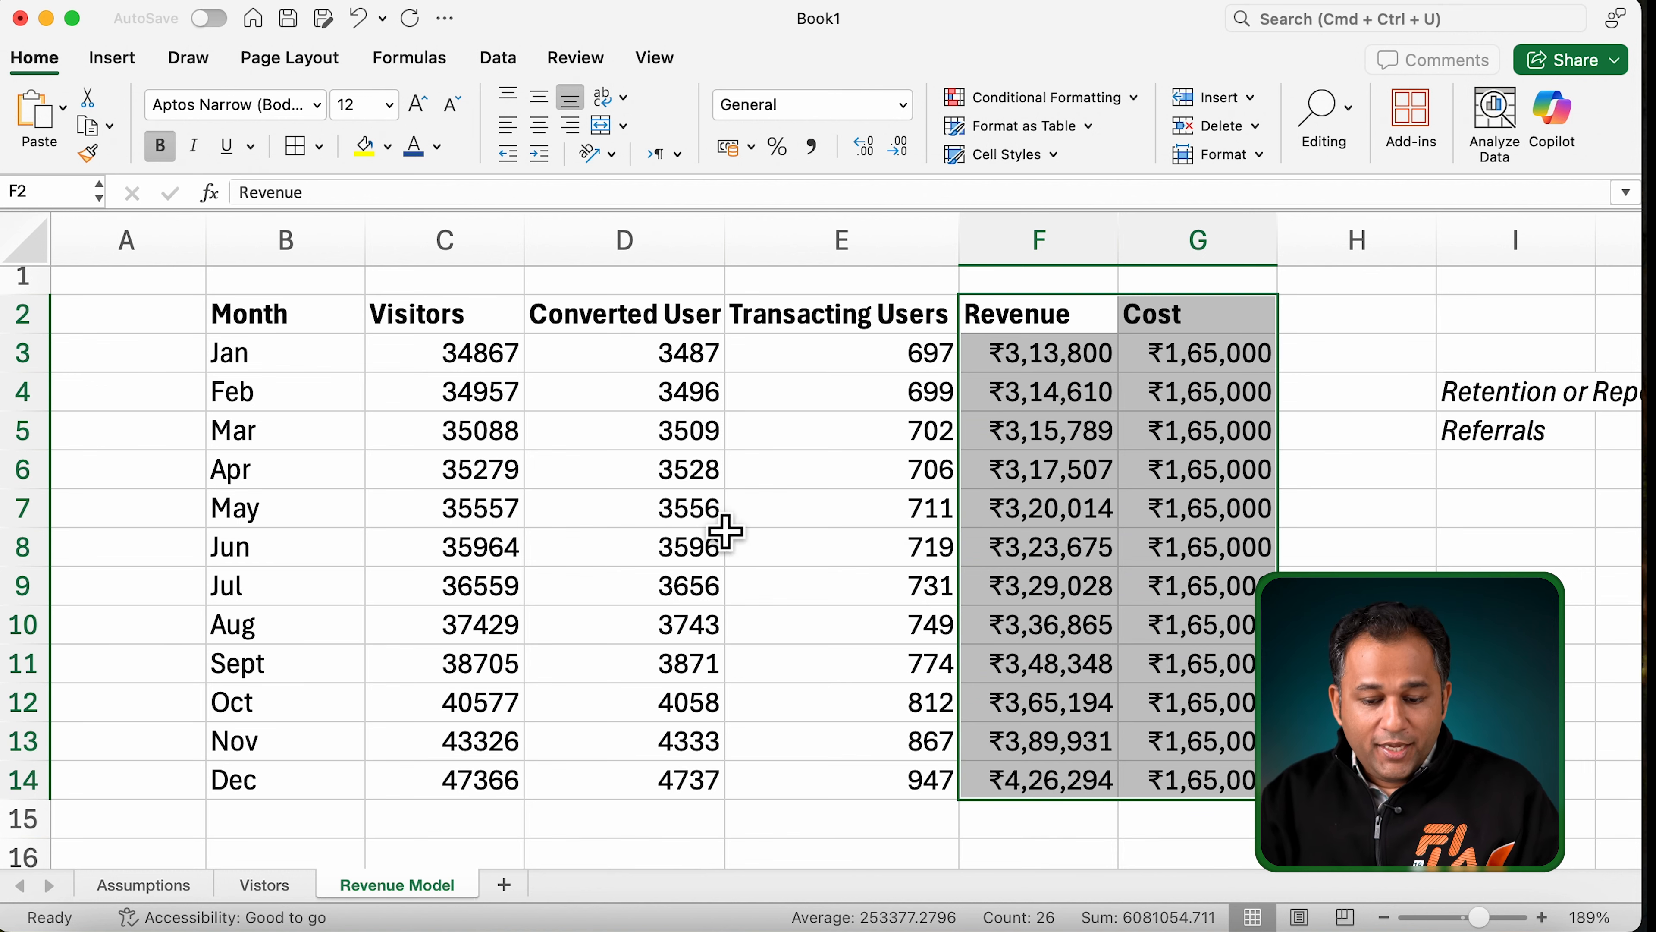
click(849, 522)
drag(960, 251, 859, 251)
click(25, 316)
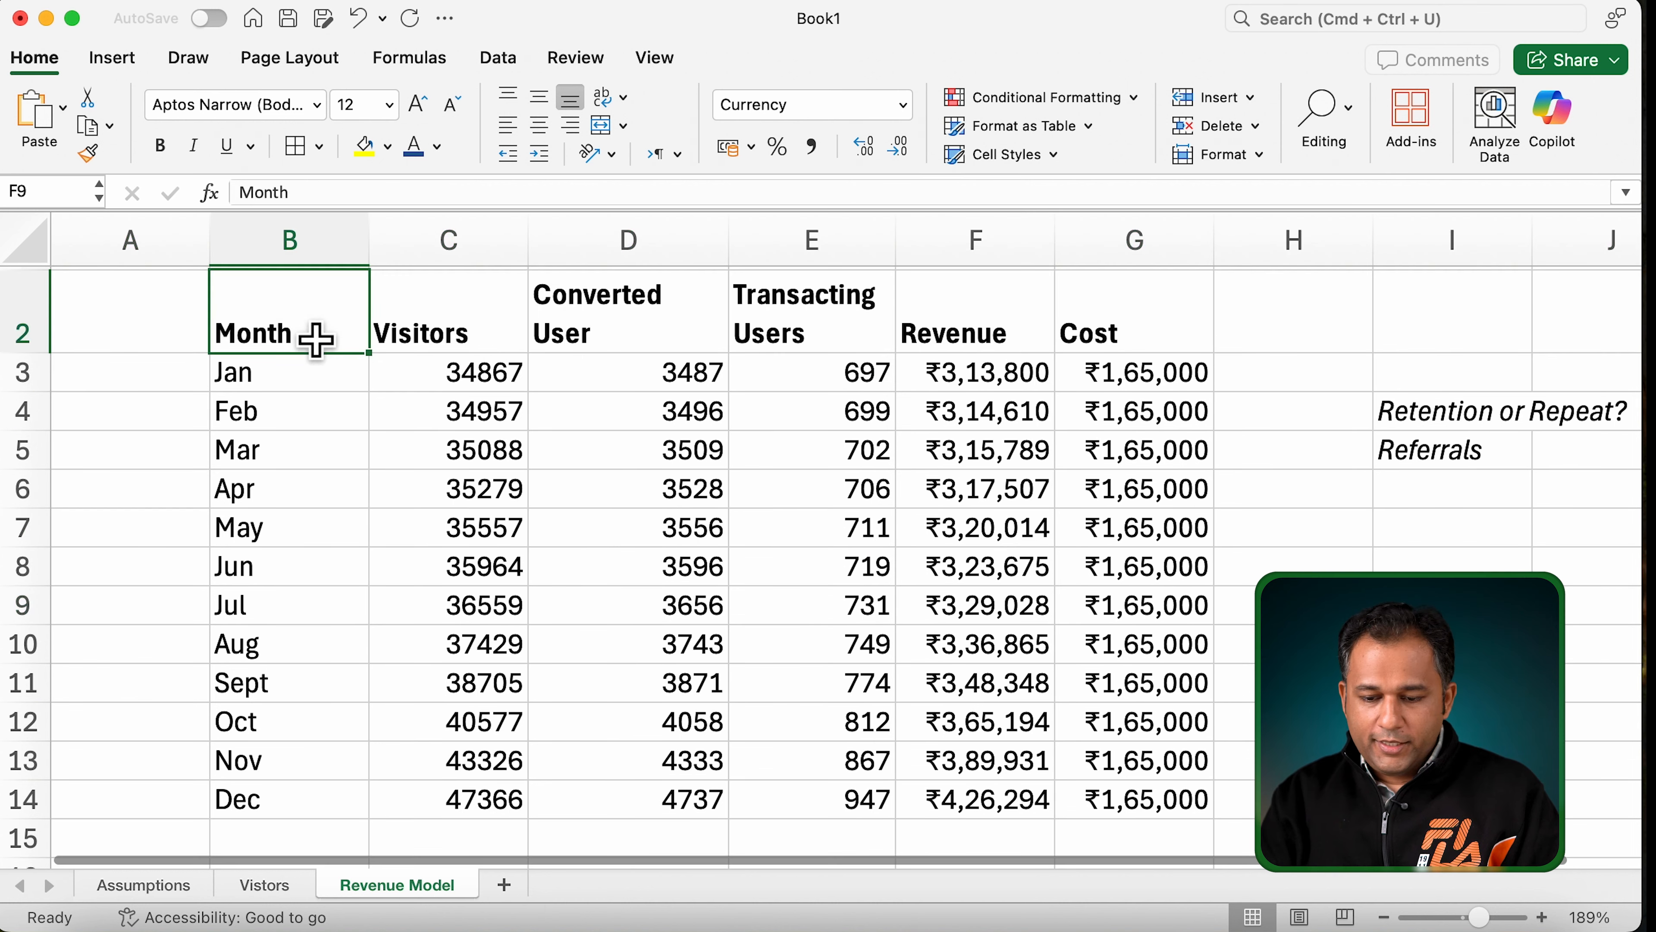
Step: Give the header cells B2:G2 a black fill and white font colour
drag(314, 337, 1146, 337)
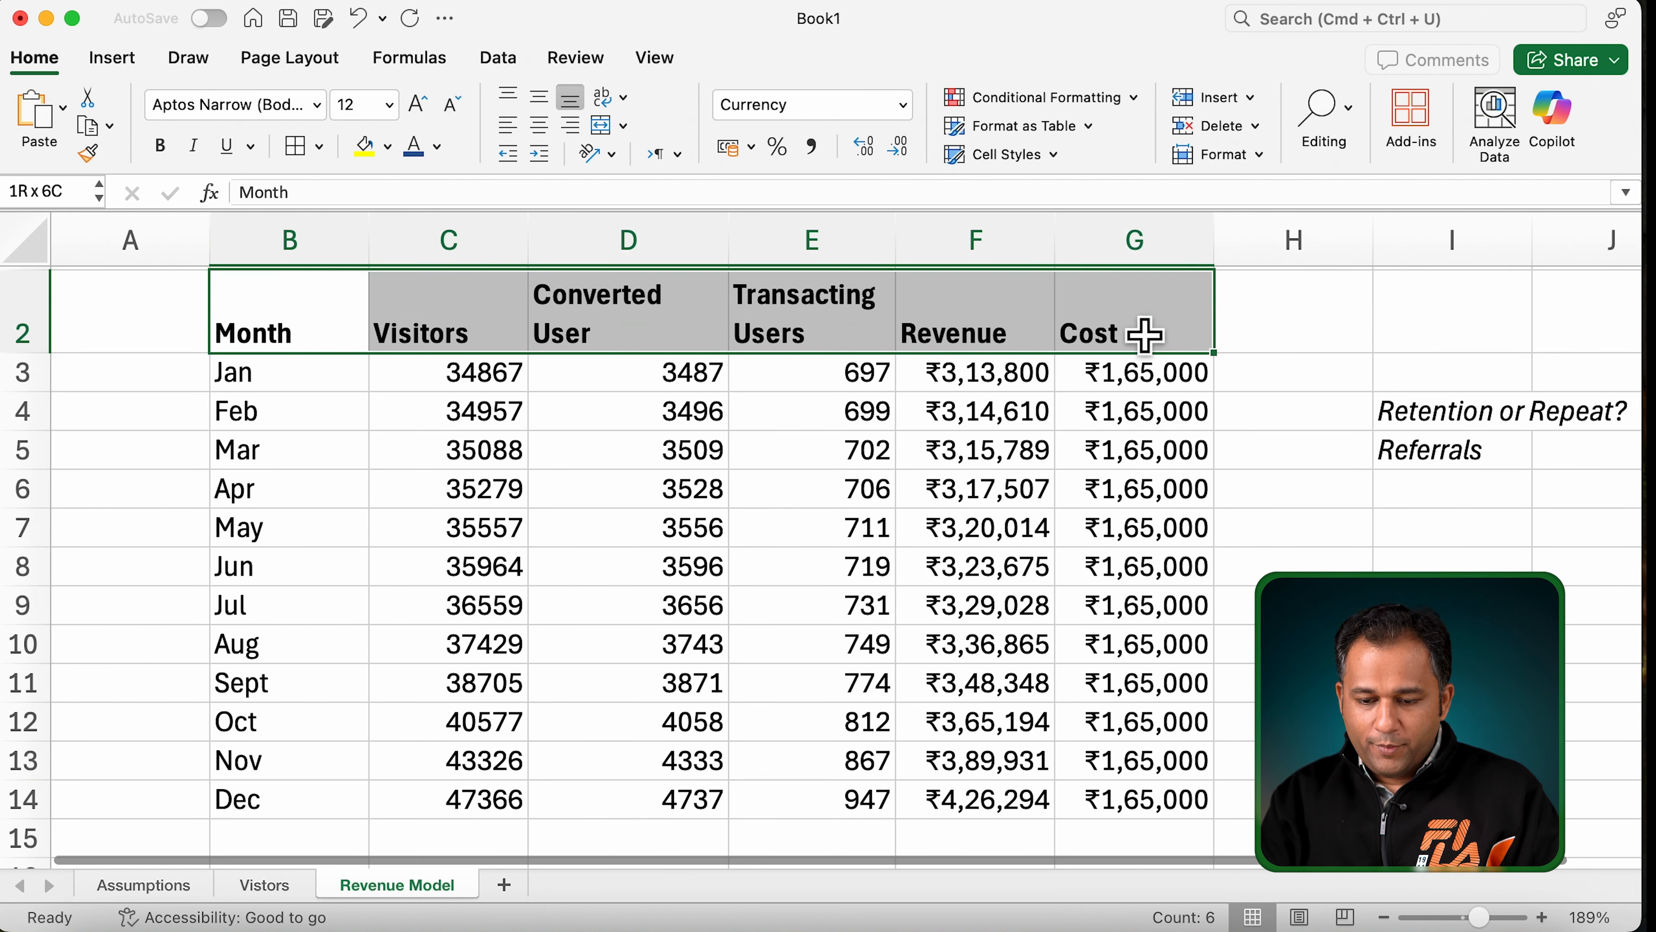
click(388, 146)
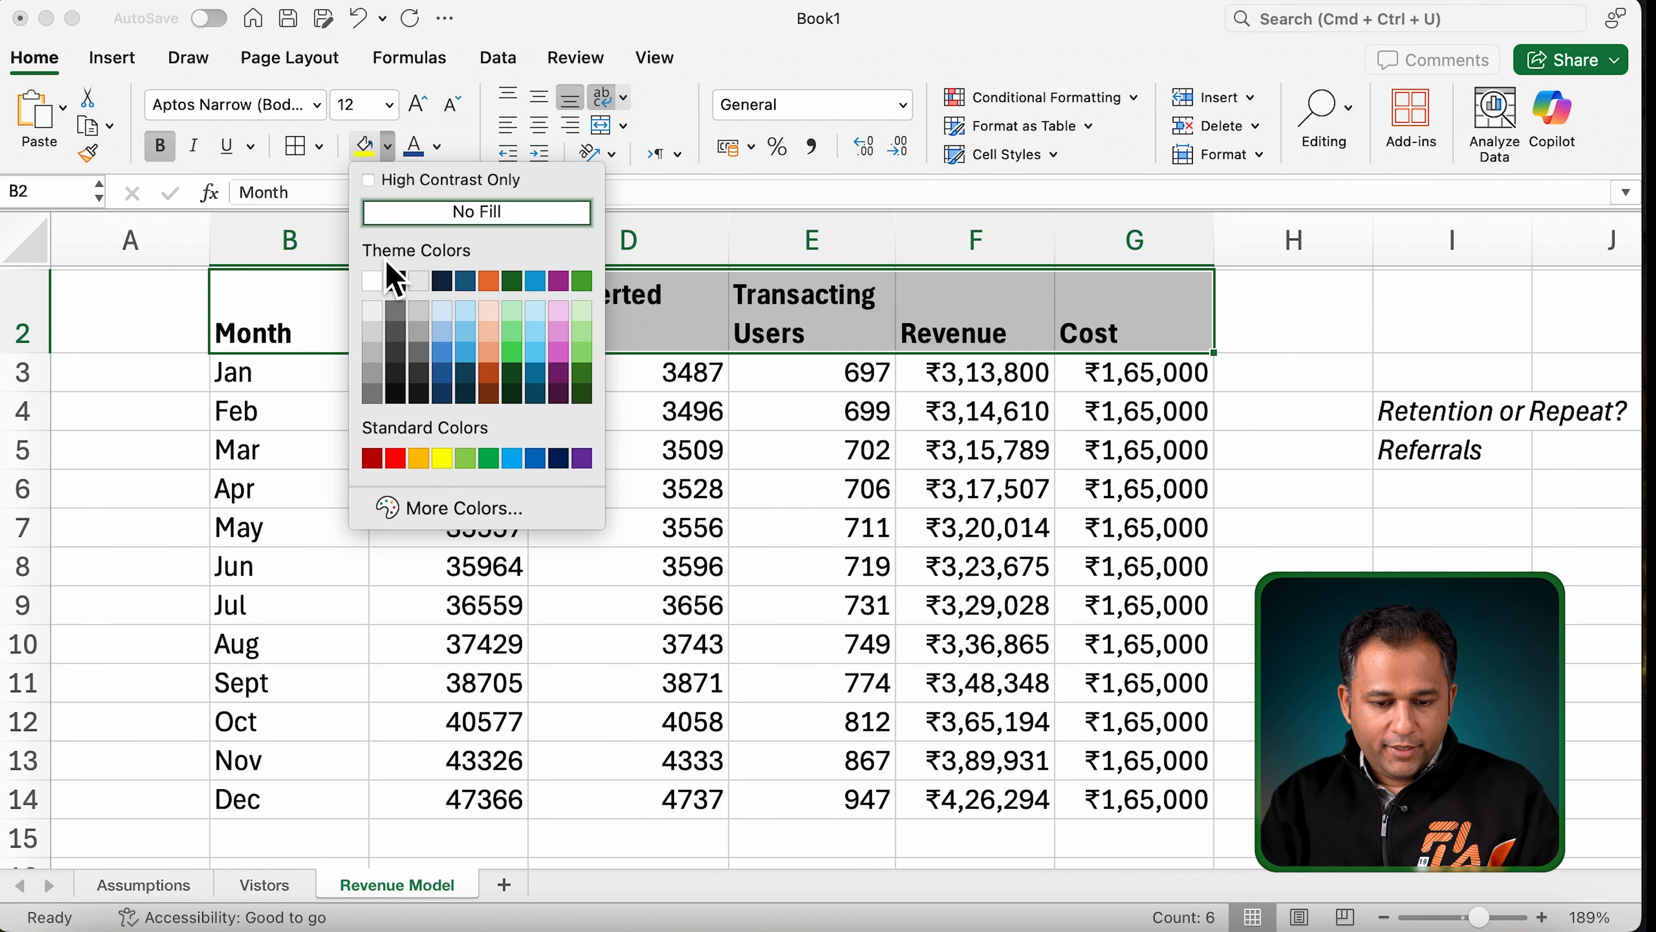
click(395, 280)
click(436, 146)
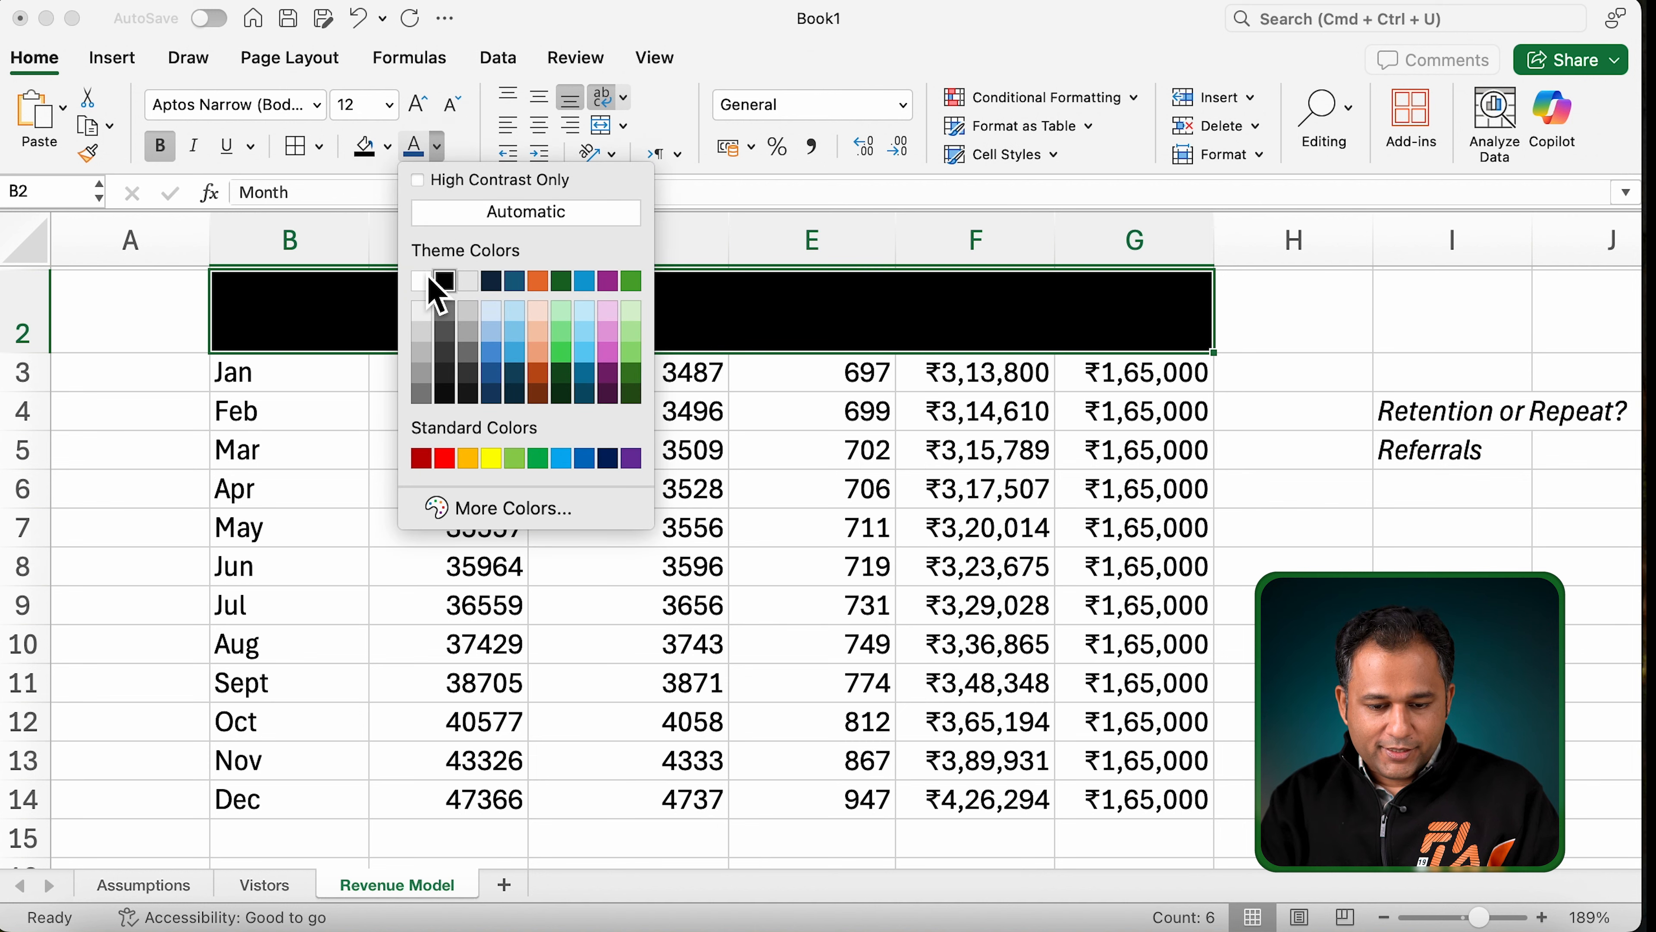
click(422, 293)
Step: Resize columns B through G of the revenue table to one equal width
scroll(277, 233, up, 1)
drag(277, 233, 1120, 295)
drag(894, 248, 877, 248)
click(733, 417)
scroll(843, 586, down, 1)
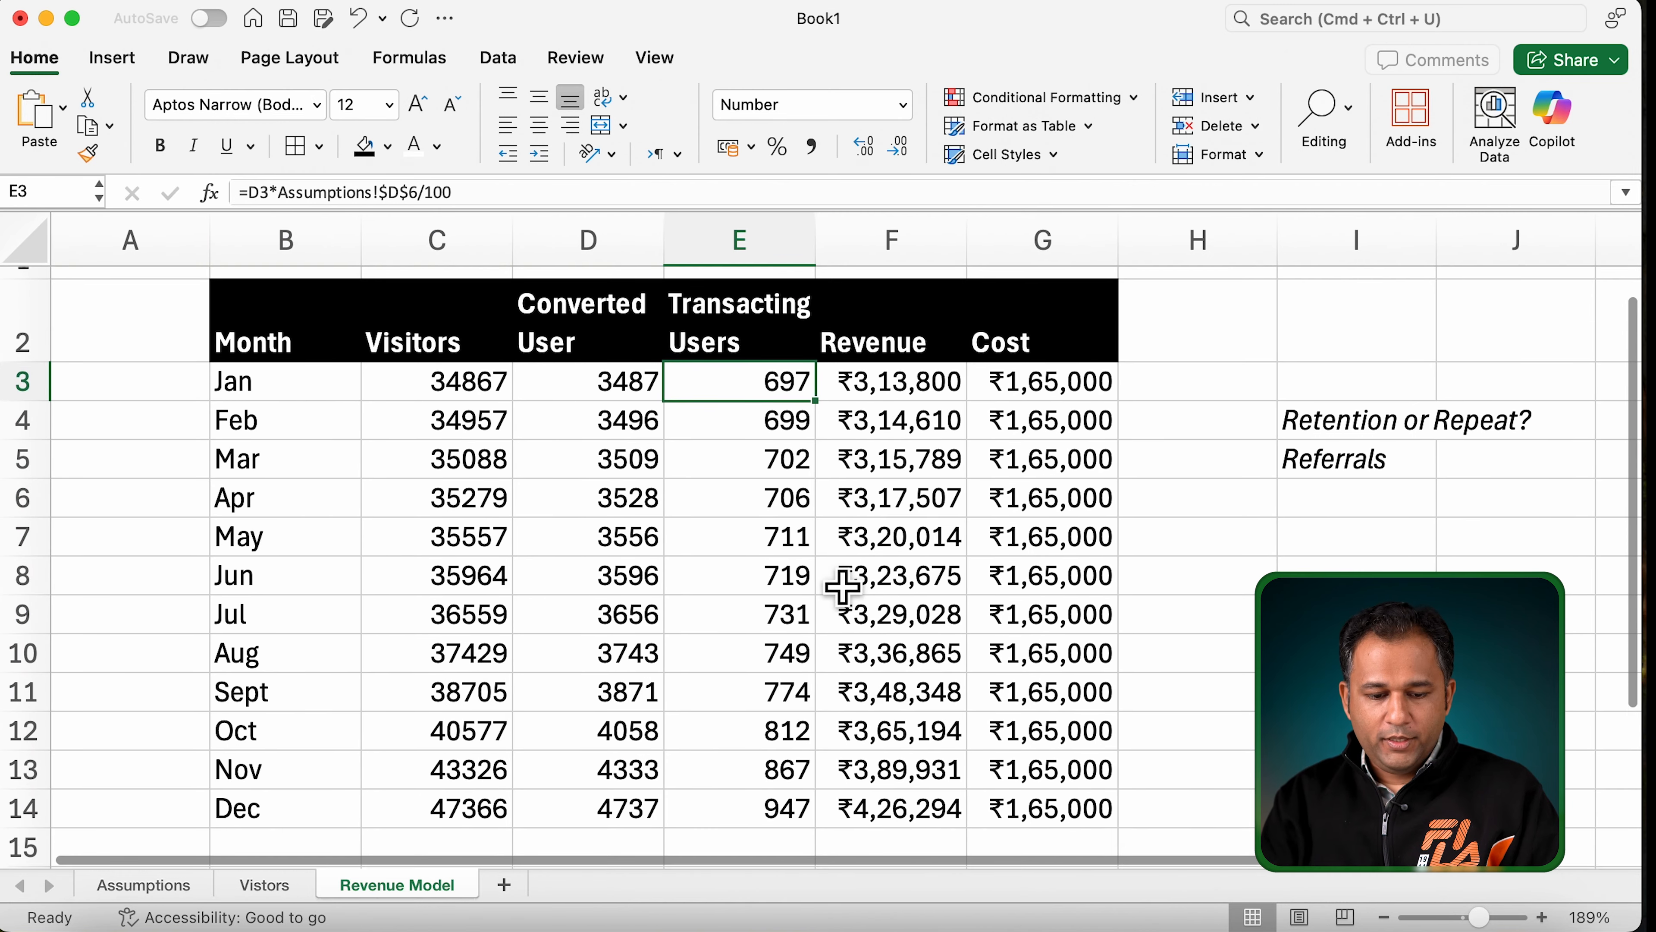
scroll(843, 586, down, 1)
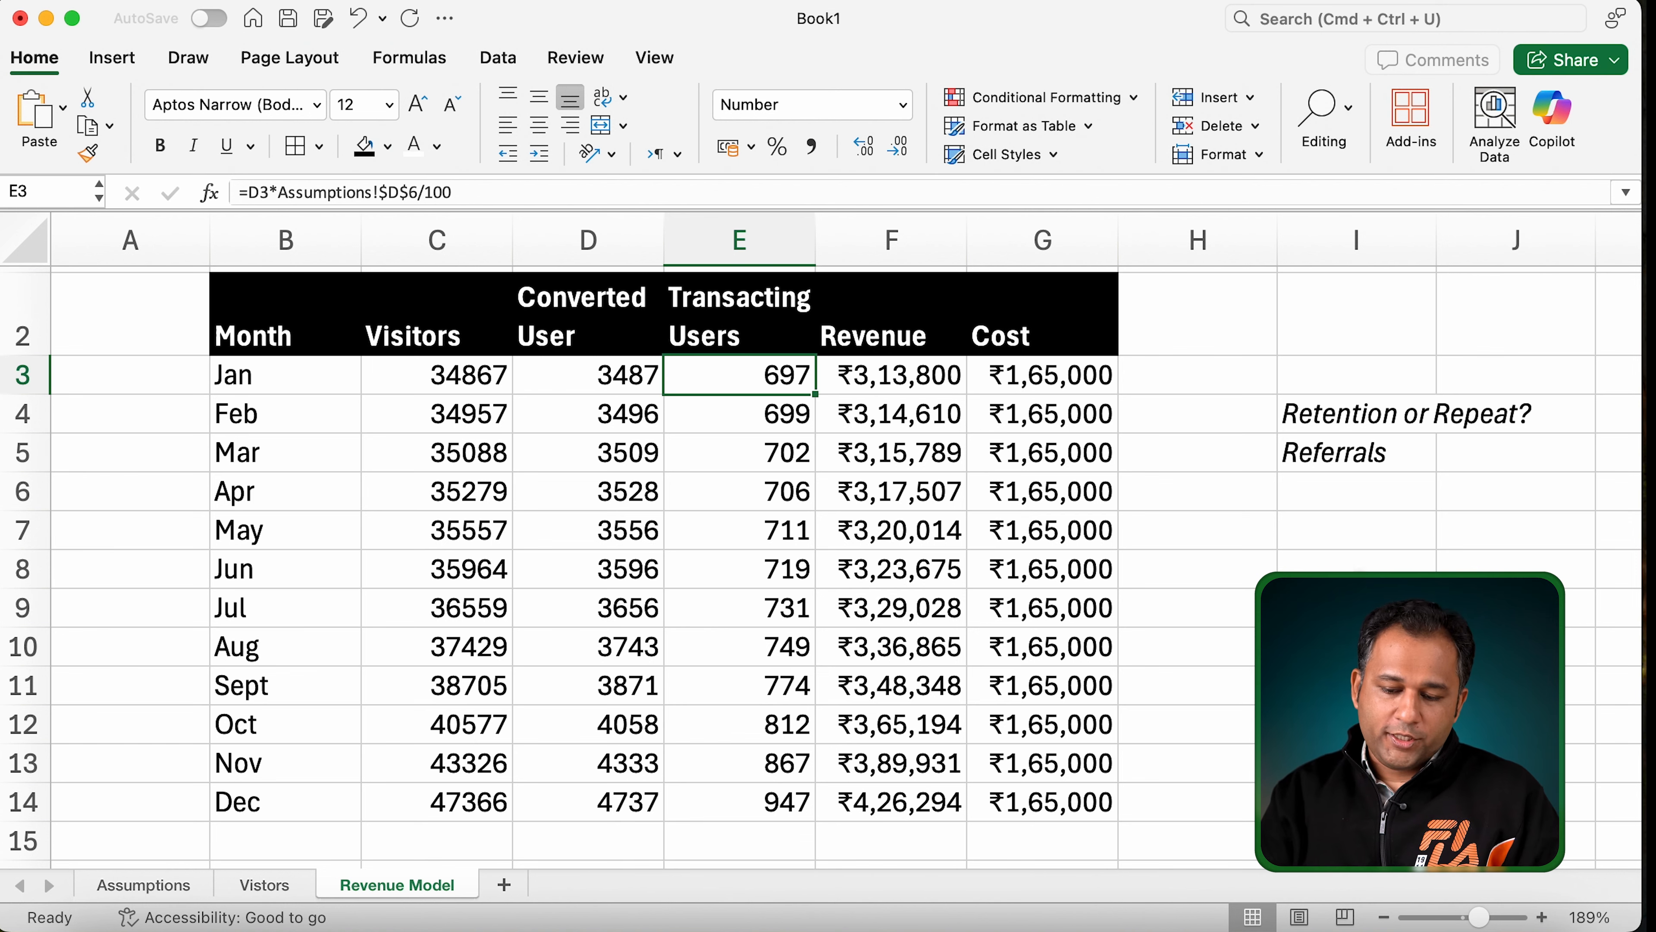
click(1102, 809)
key(Right)
key(Left)
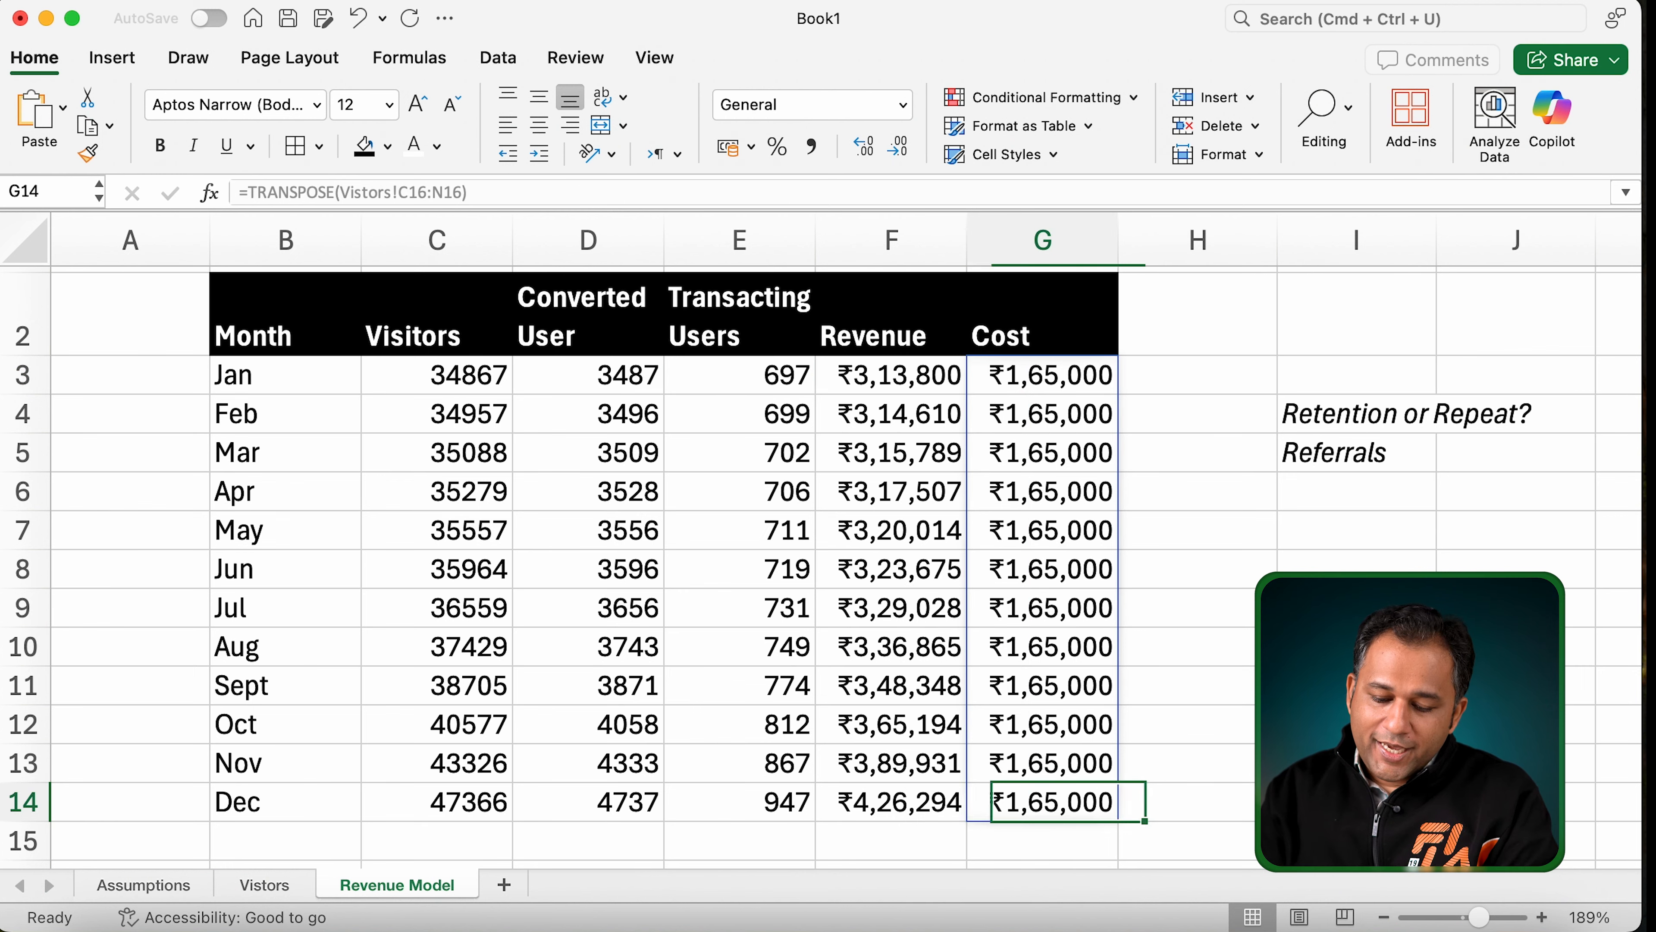
Step: Set the Google Ads CPC assumption to 4 Rs and check its effect on the December revenue in the Revenue Model sheet
click(139, 886)
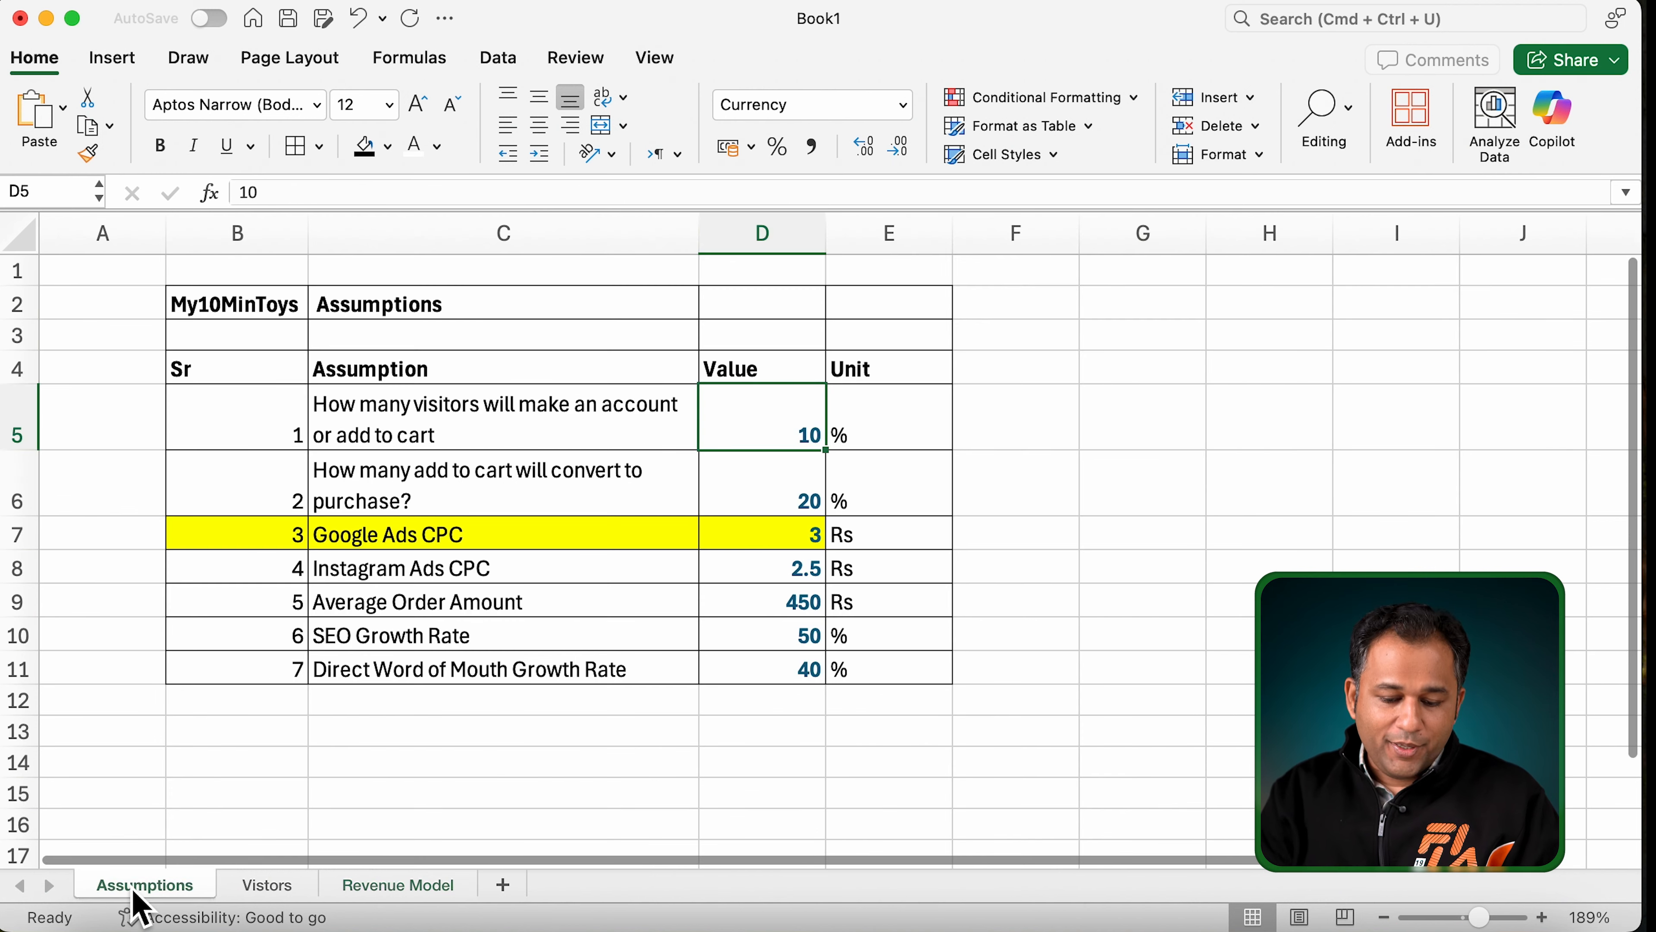
double_click(776, 544)
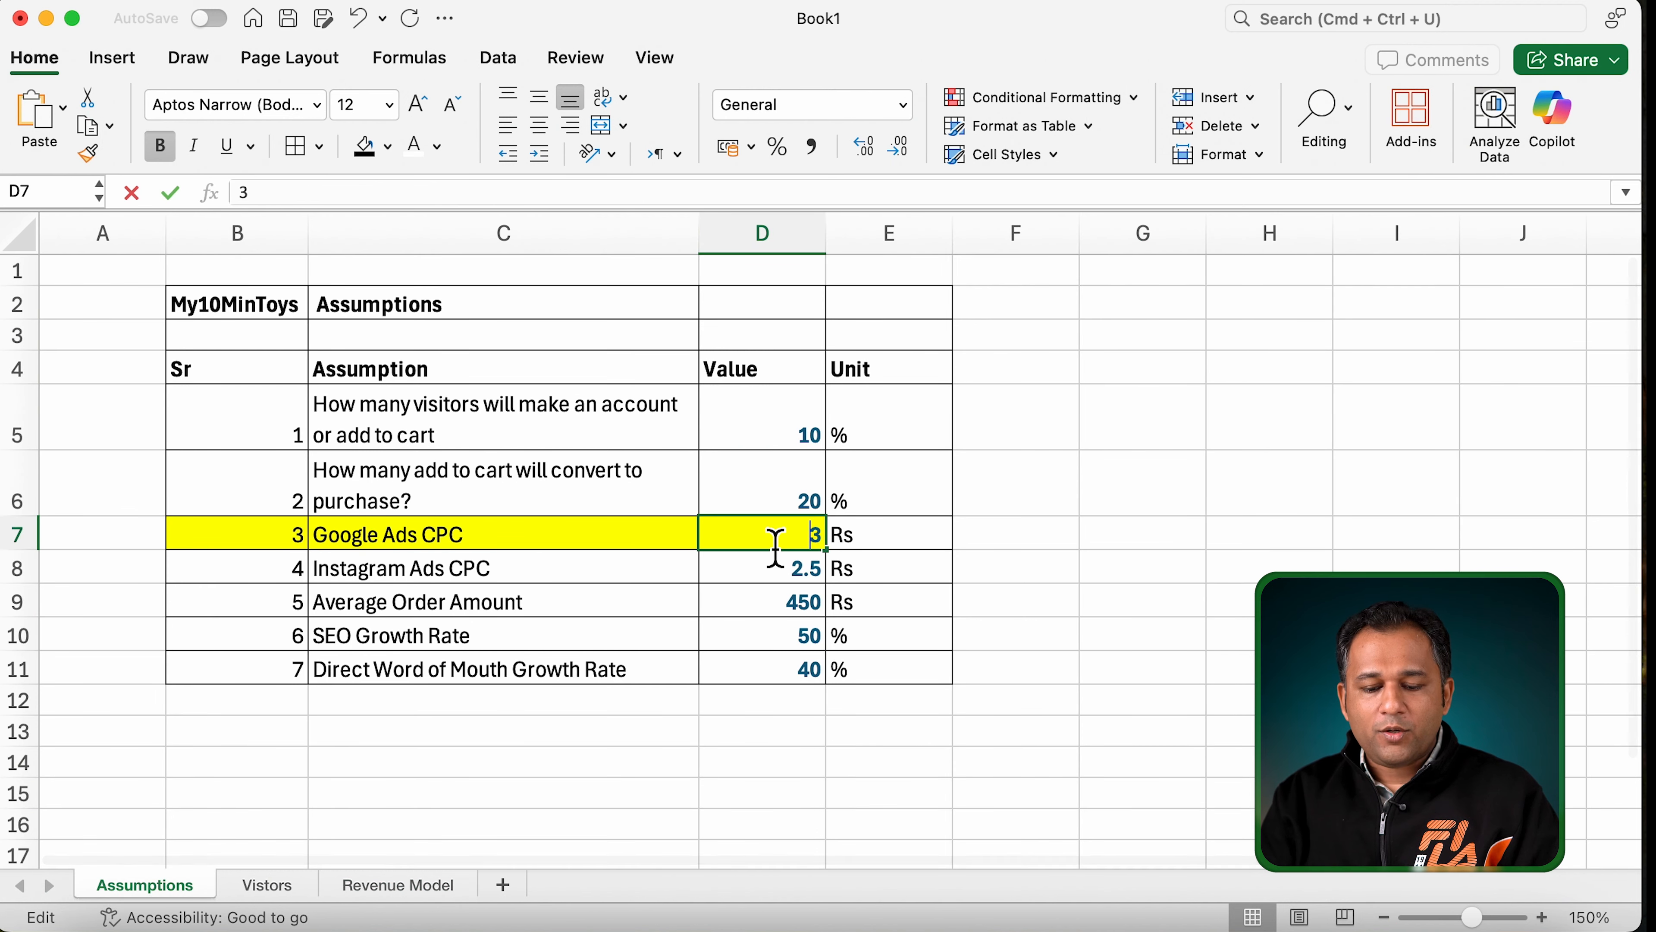
key(Return)
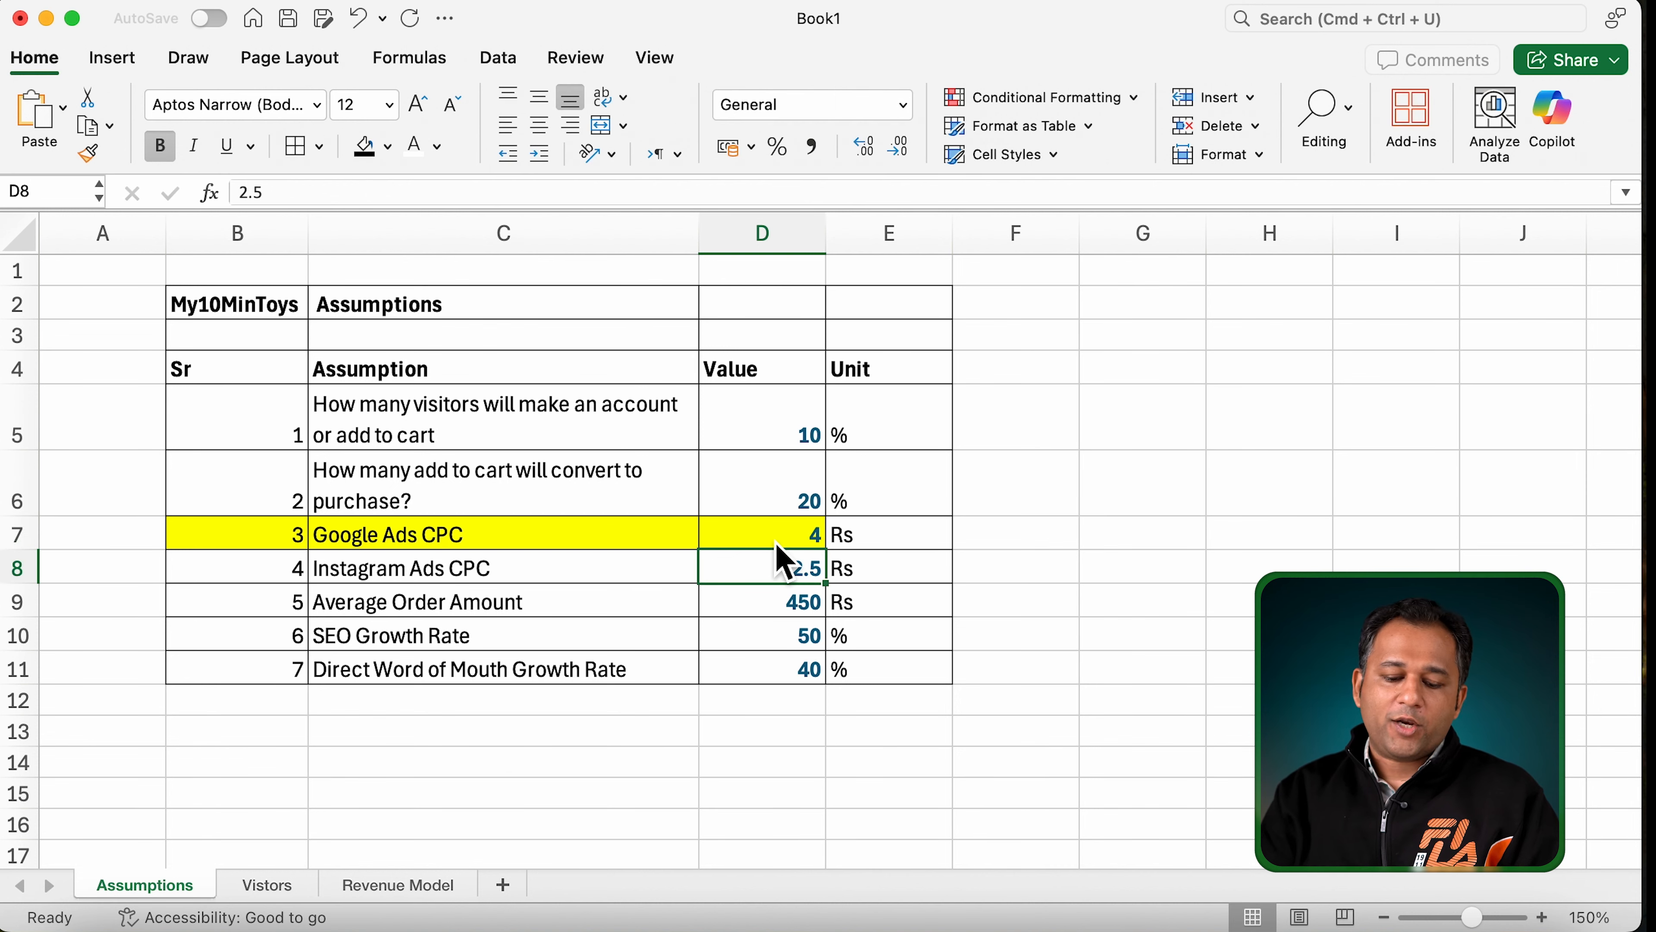
click(399, 885)
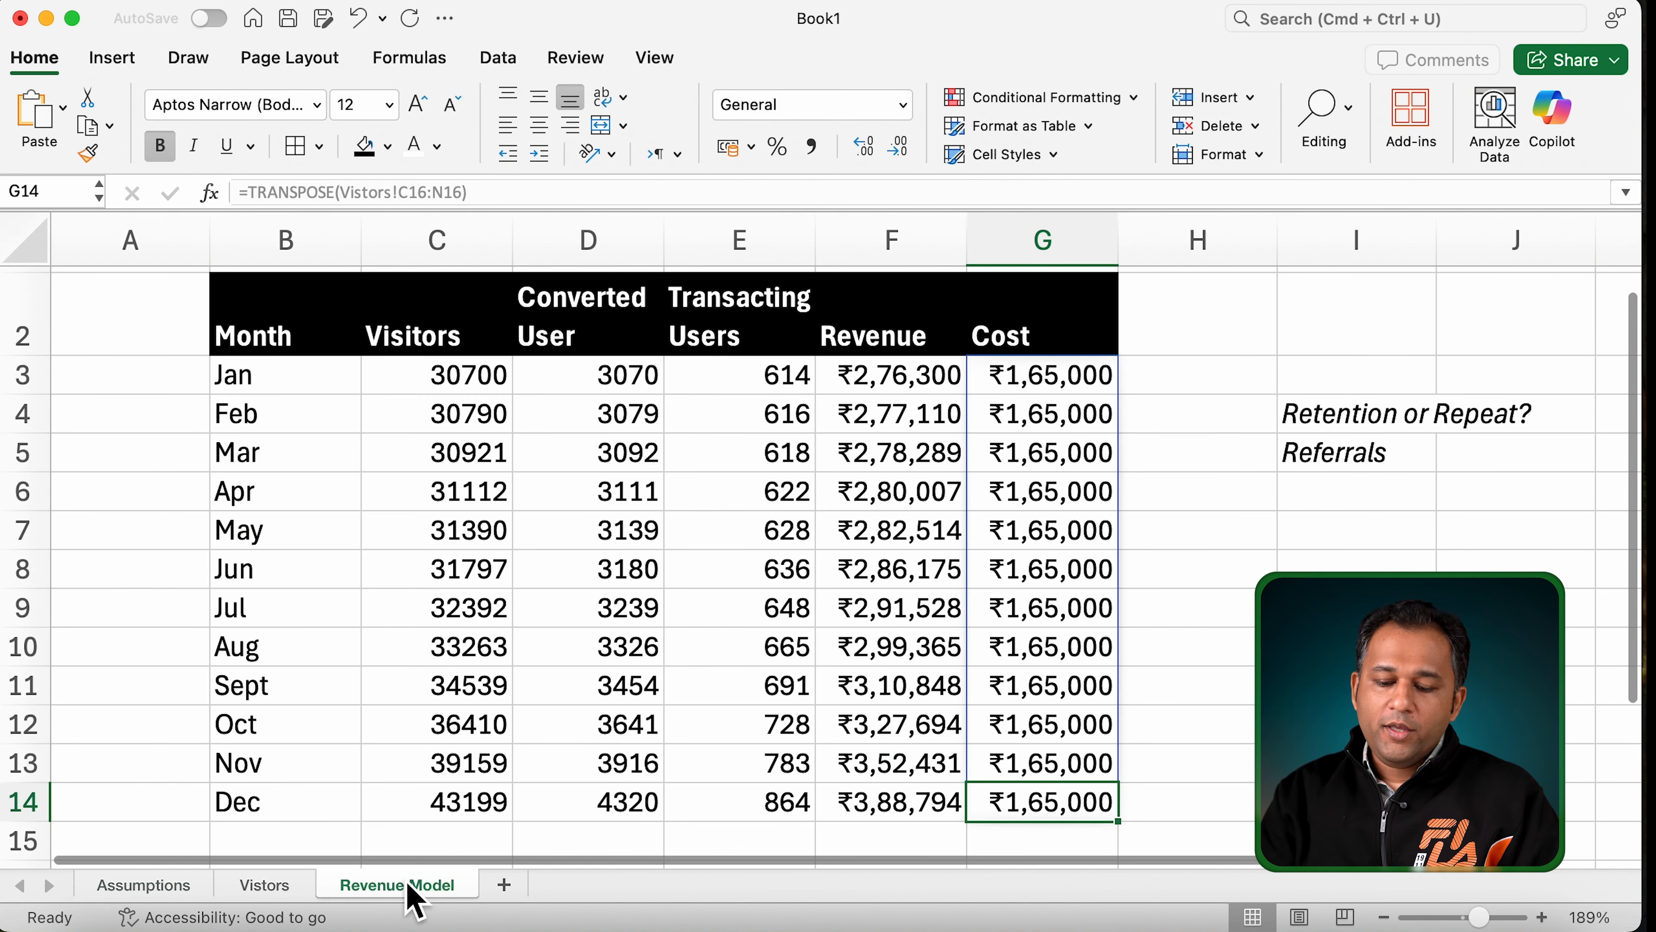
click(889, 820)
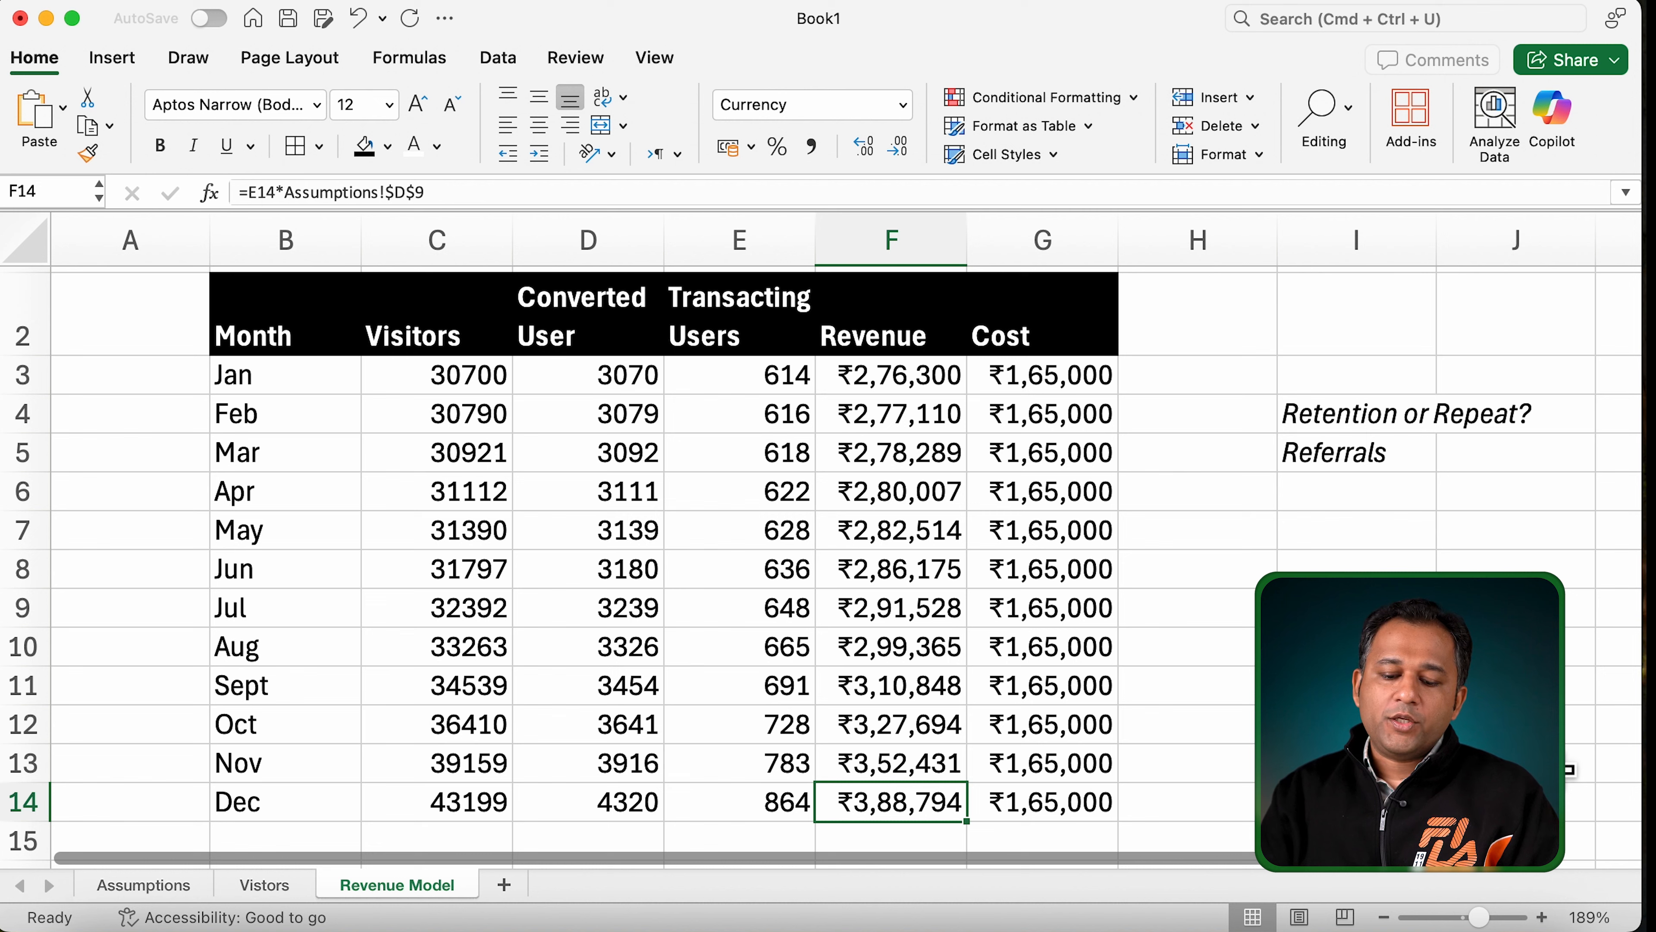
key(shift+Left)
key(Right)
key(Left)
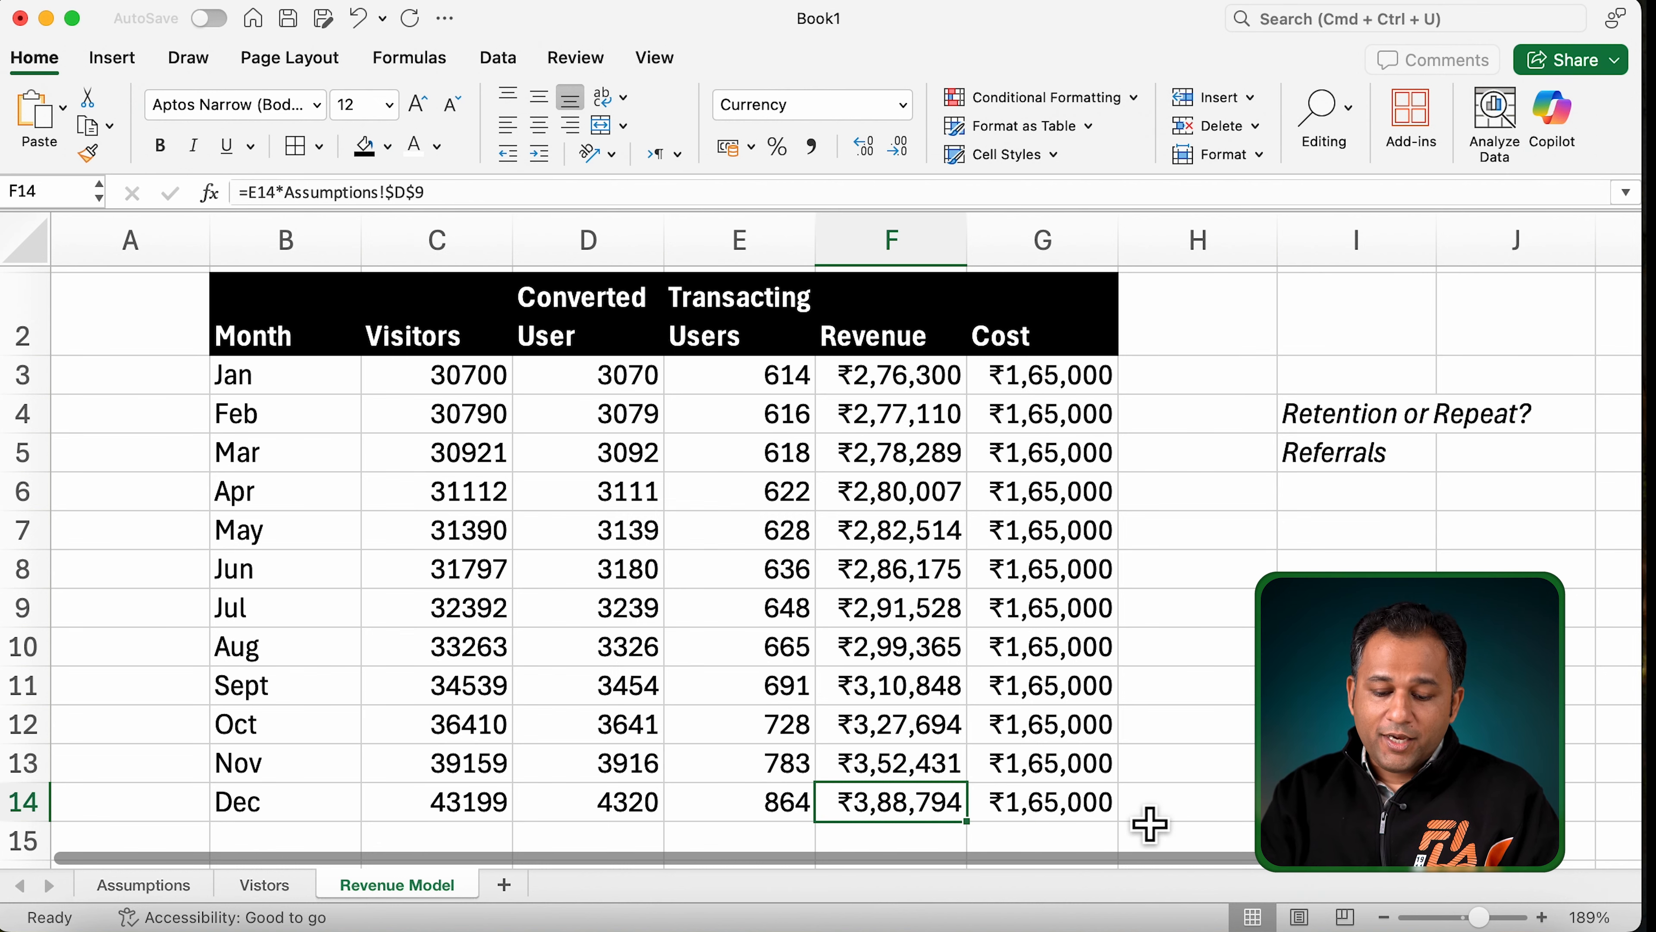
Step: Undo the Google Ads CPC change and review the Assumptions and Revenue Model sheets
key(super+z)
click(377, 886)
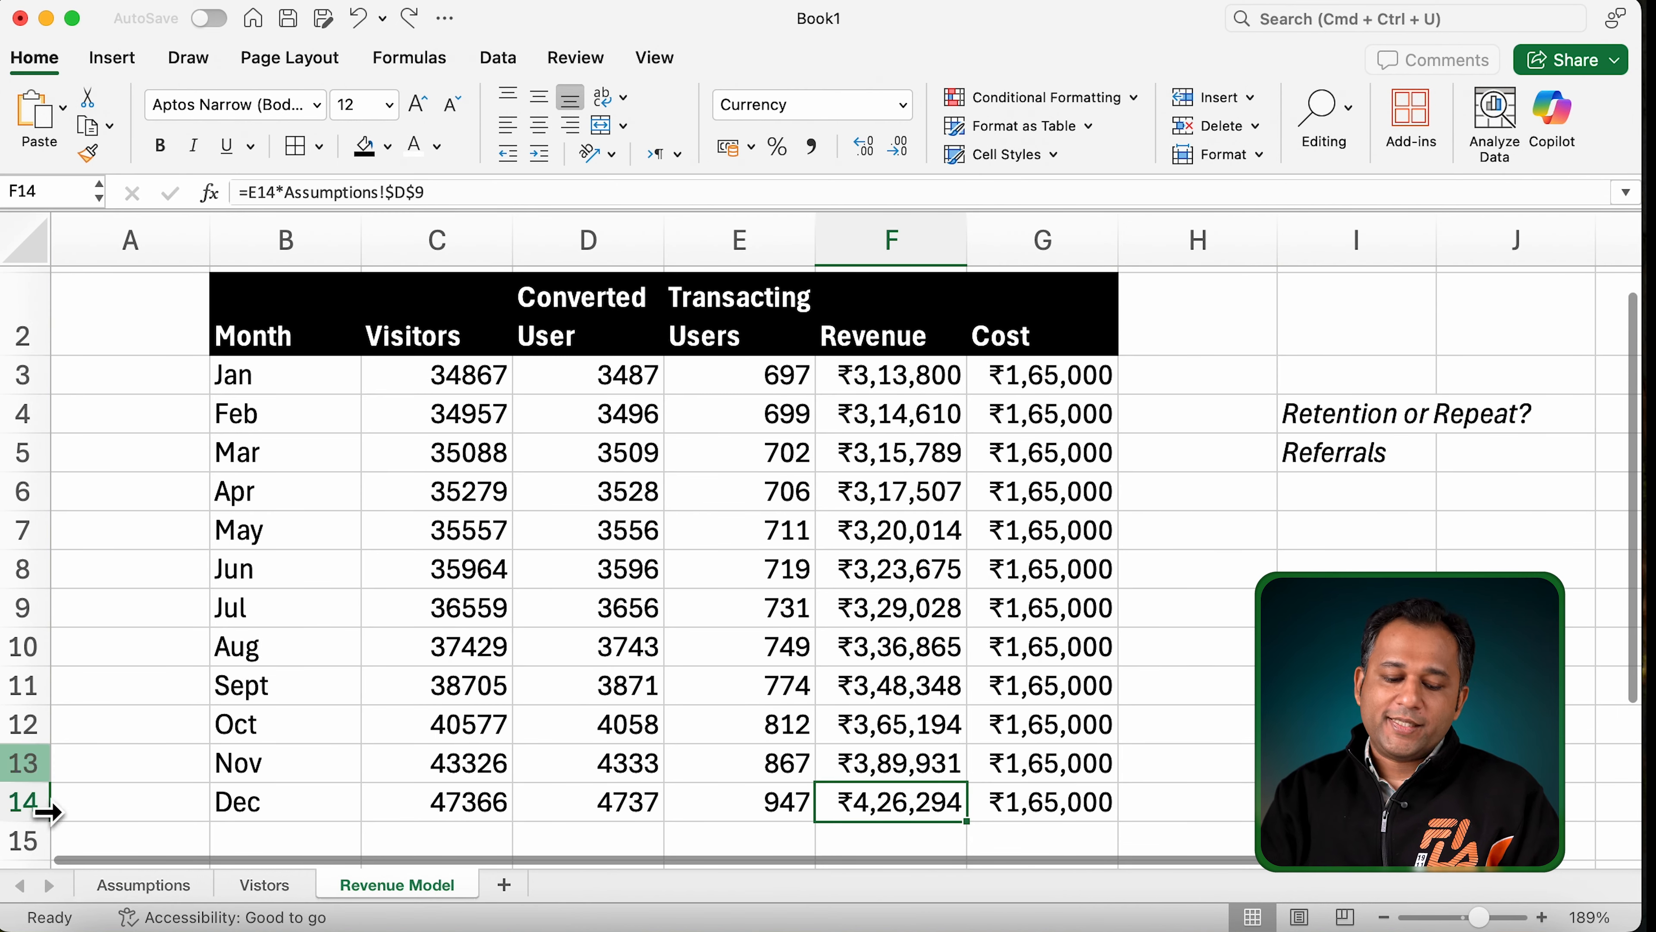
click(148, 887)
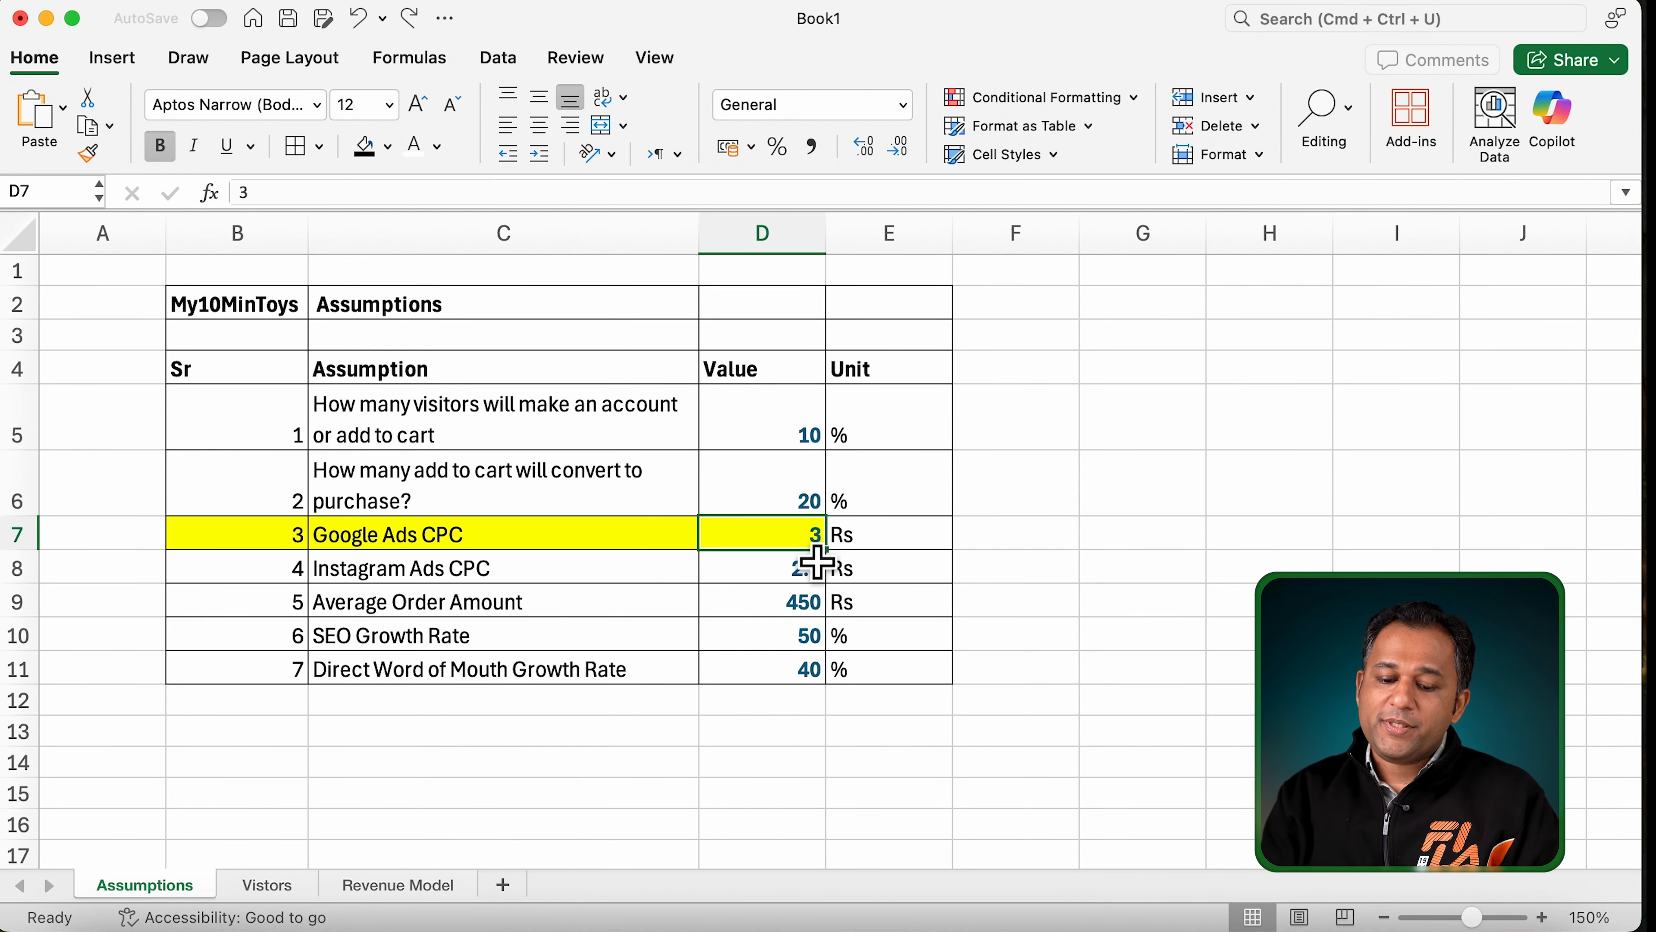
click(392, 892)
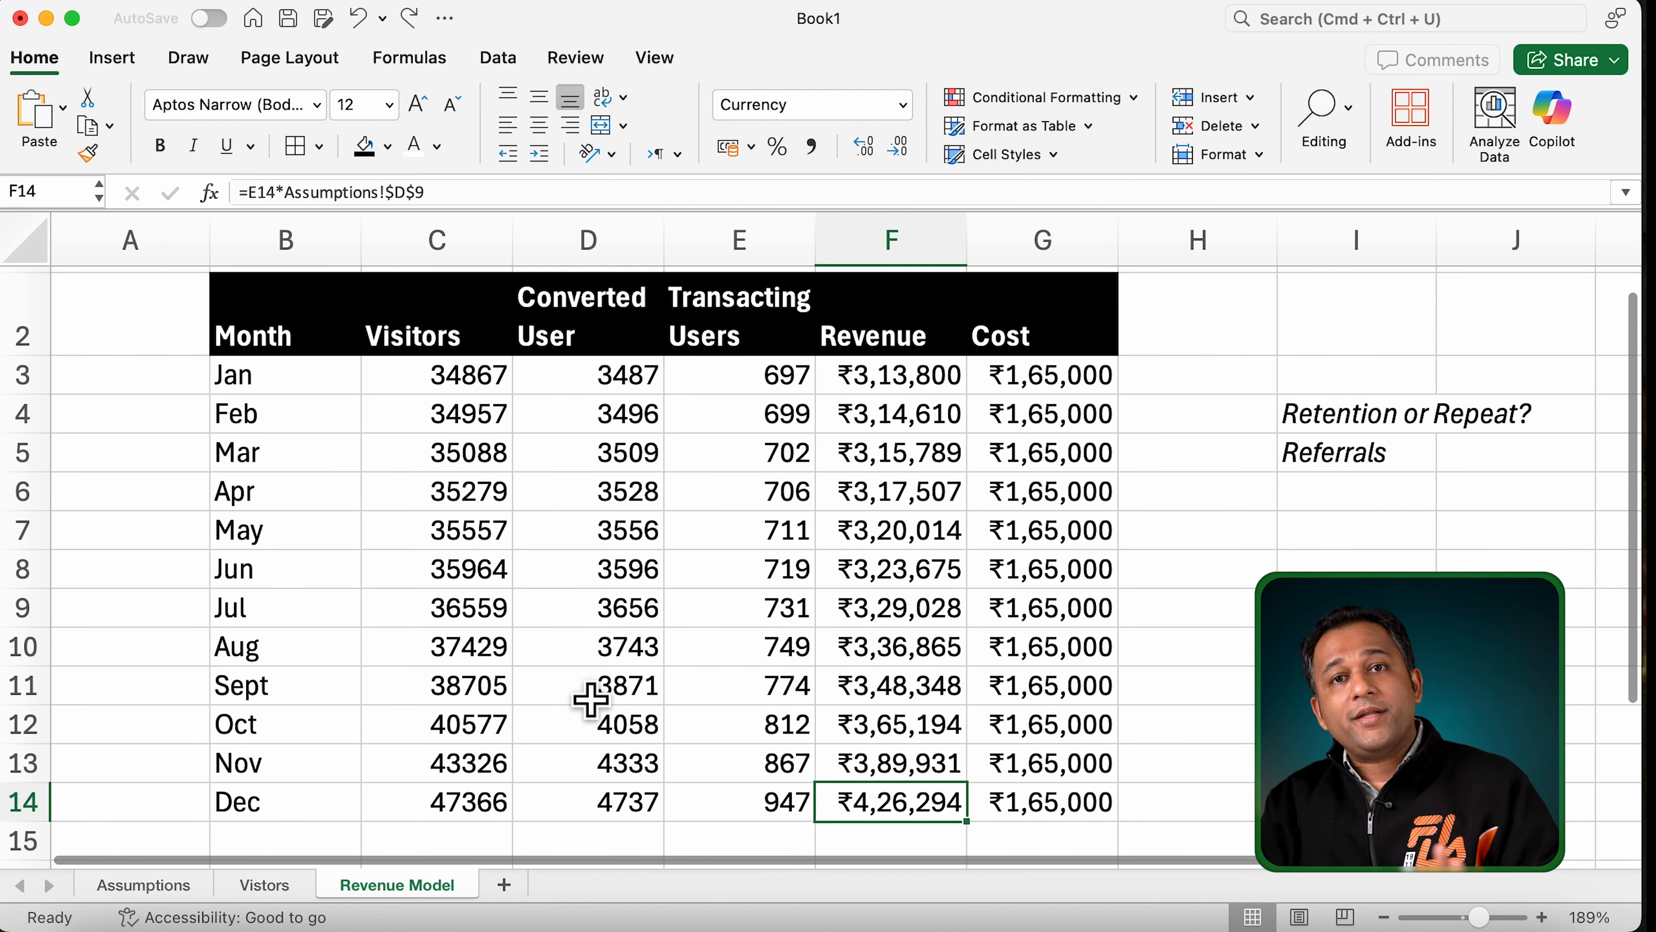
Step: Add assumption number 8, "Monthly Budget Increment", in row 12 of the Assumptions sheet
click(182, 894)
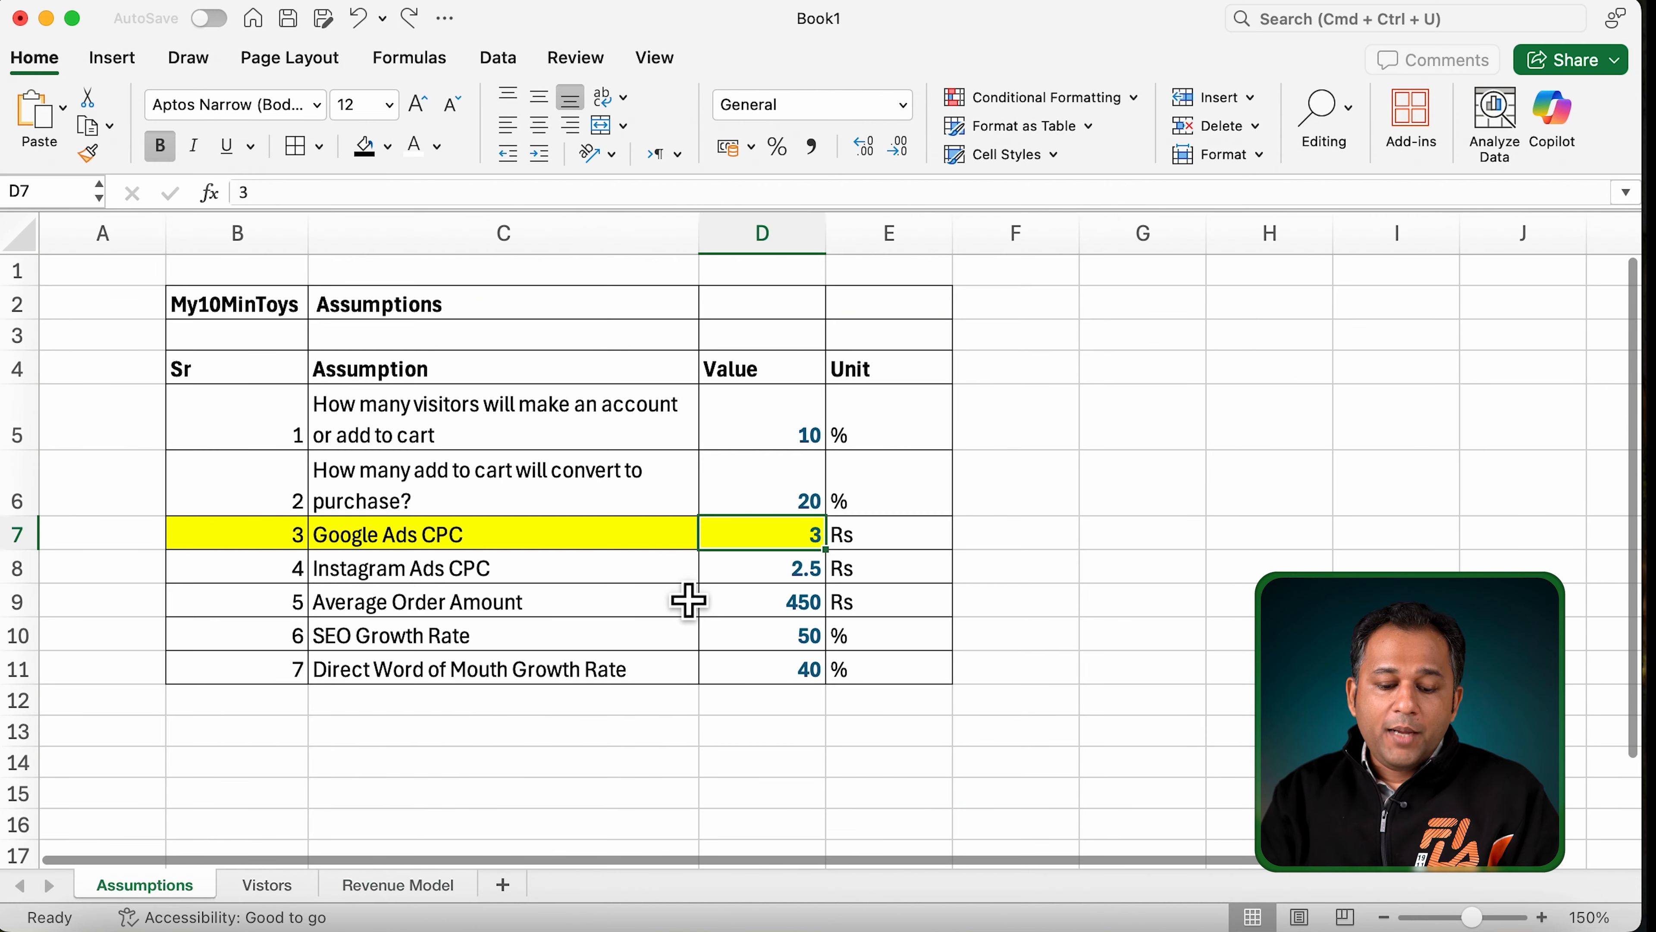
scroll(652, 607, down, 1)
click(288, 685)
text(8)
key(Tab)
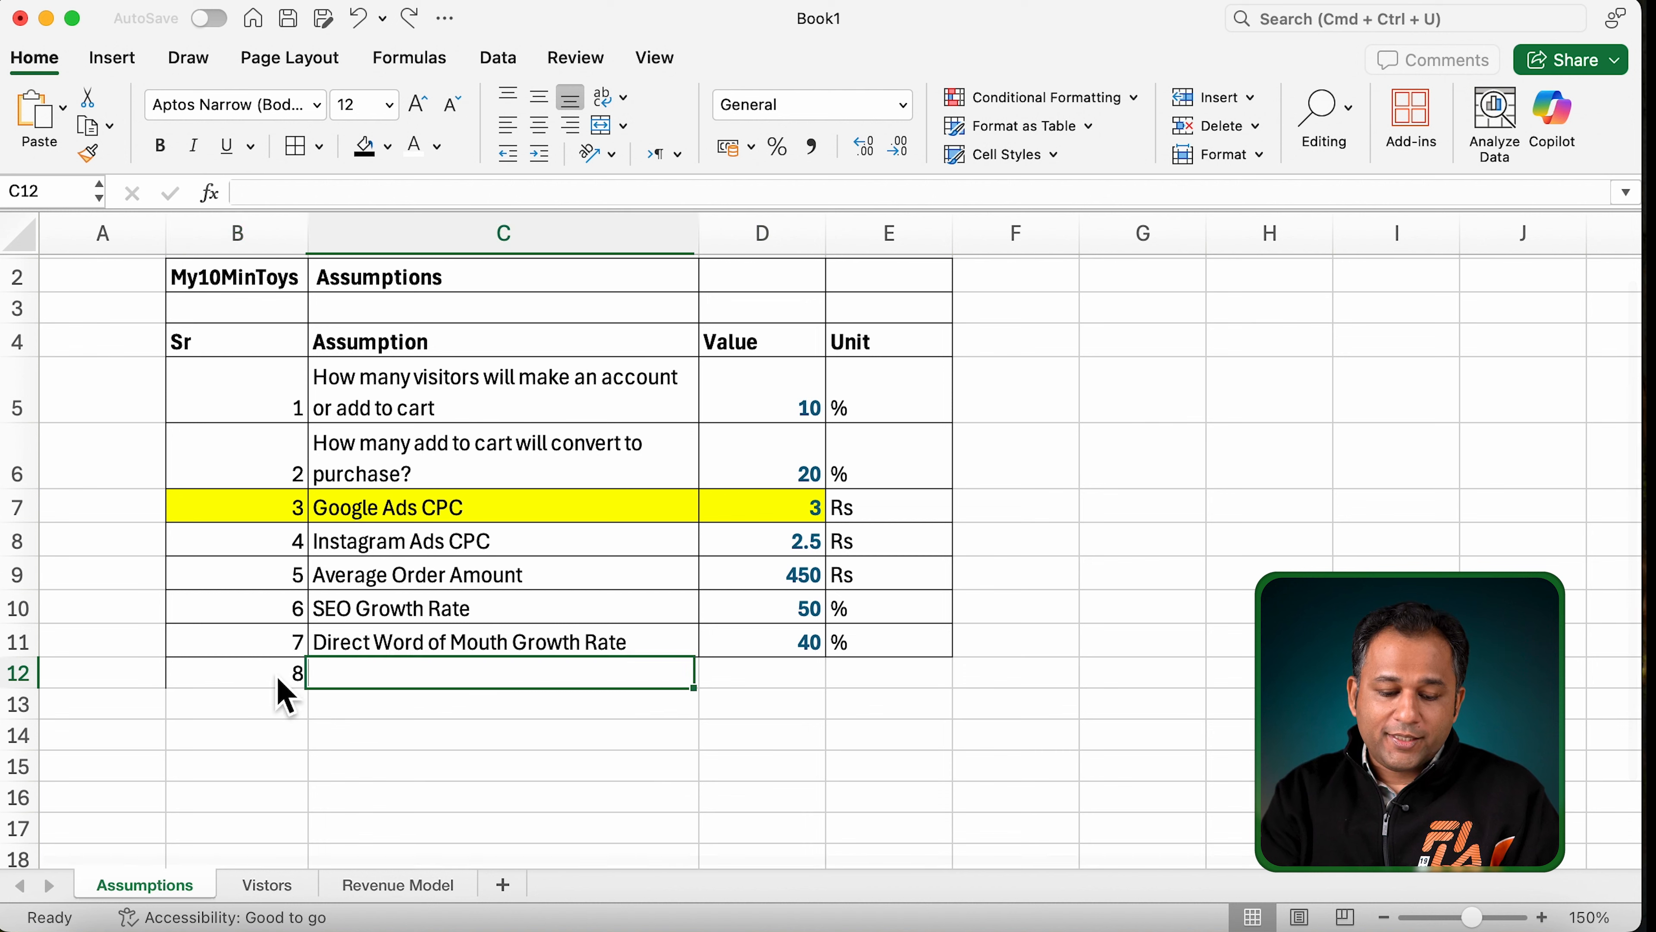
text(Monthly Budge)
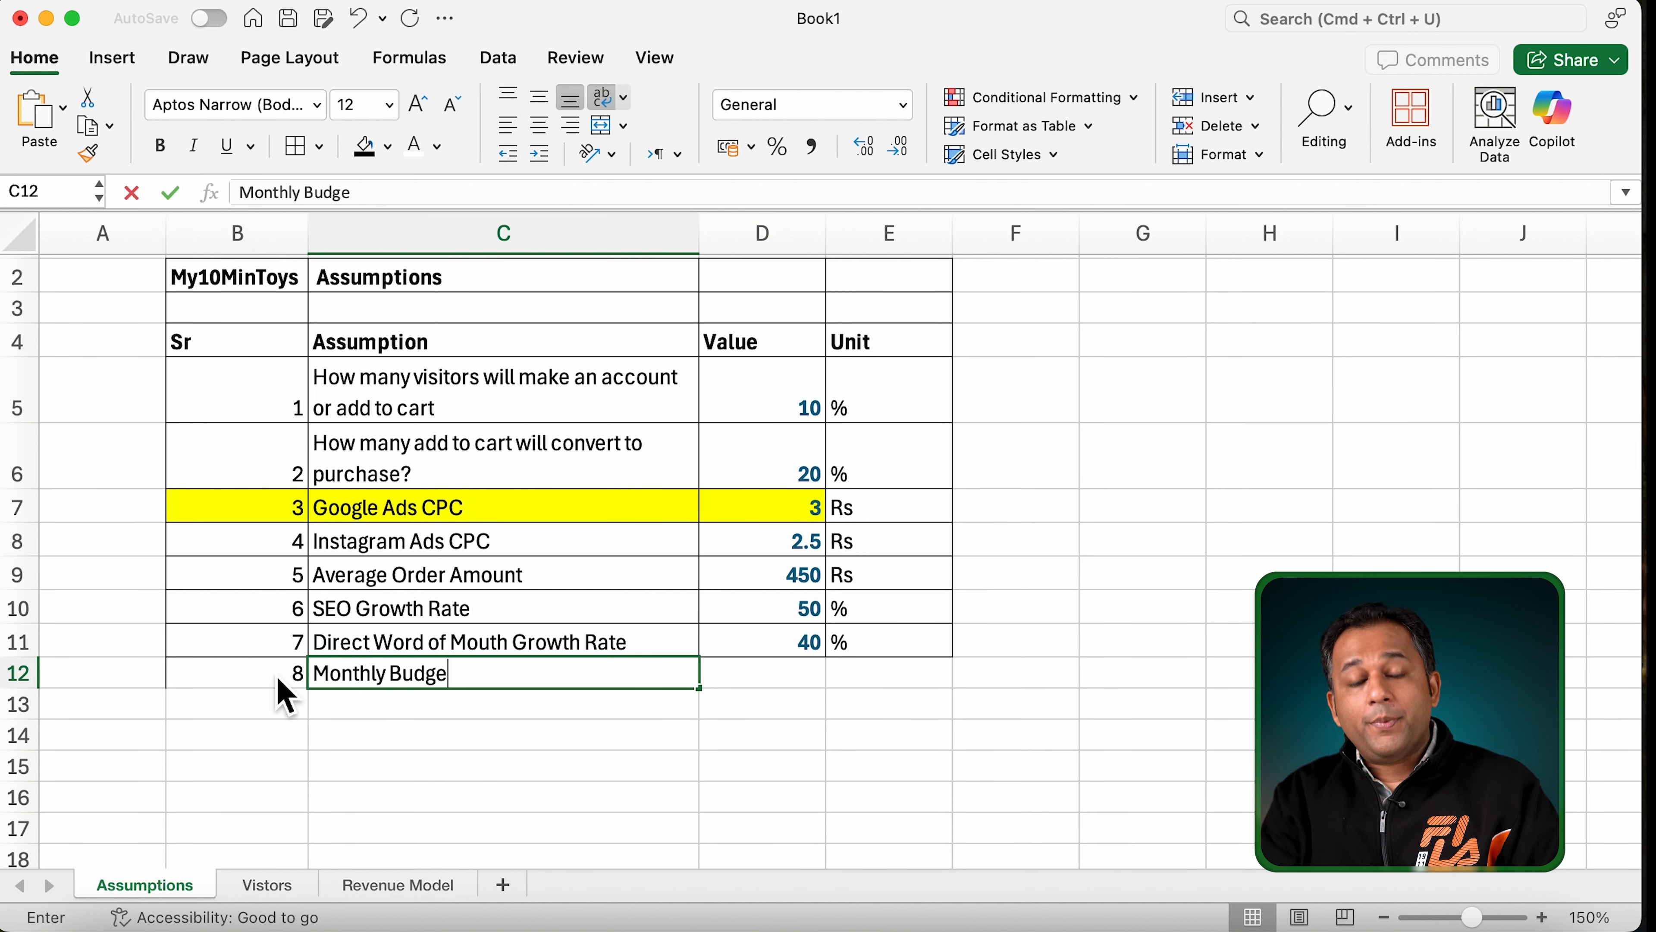
text(t Increment)
key(Tab)
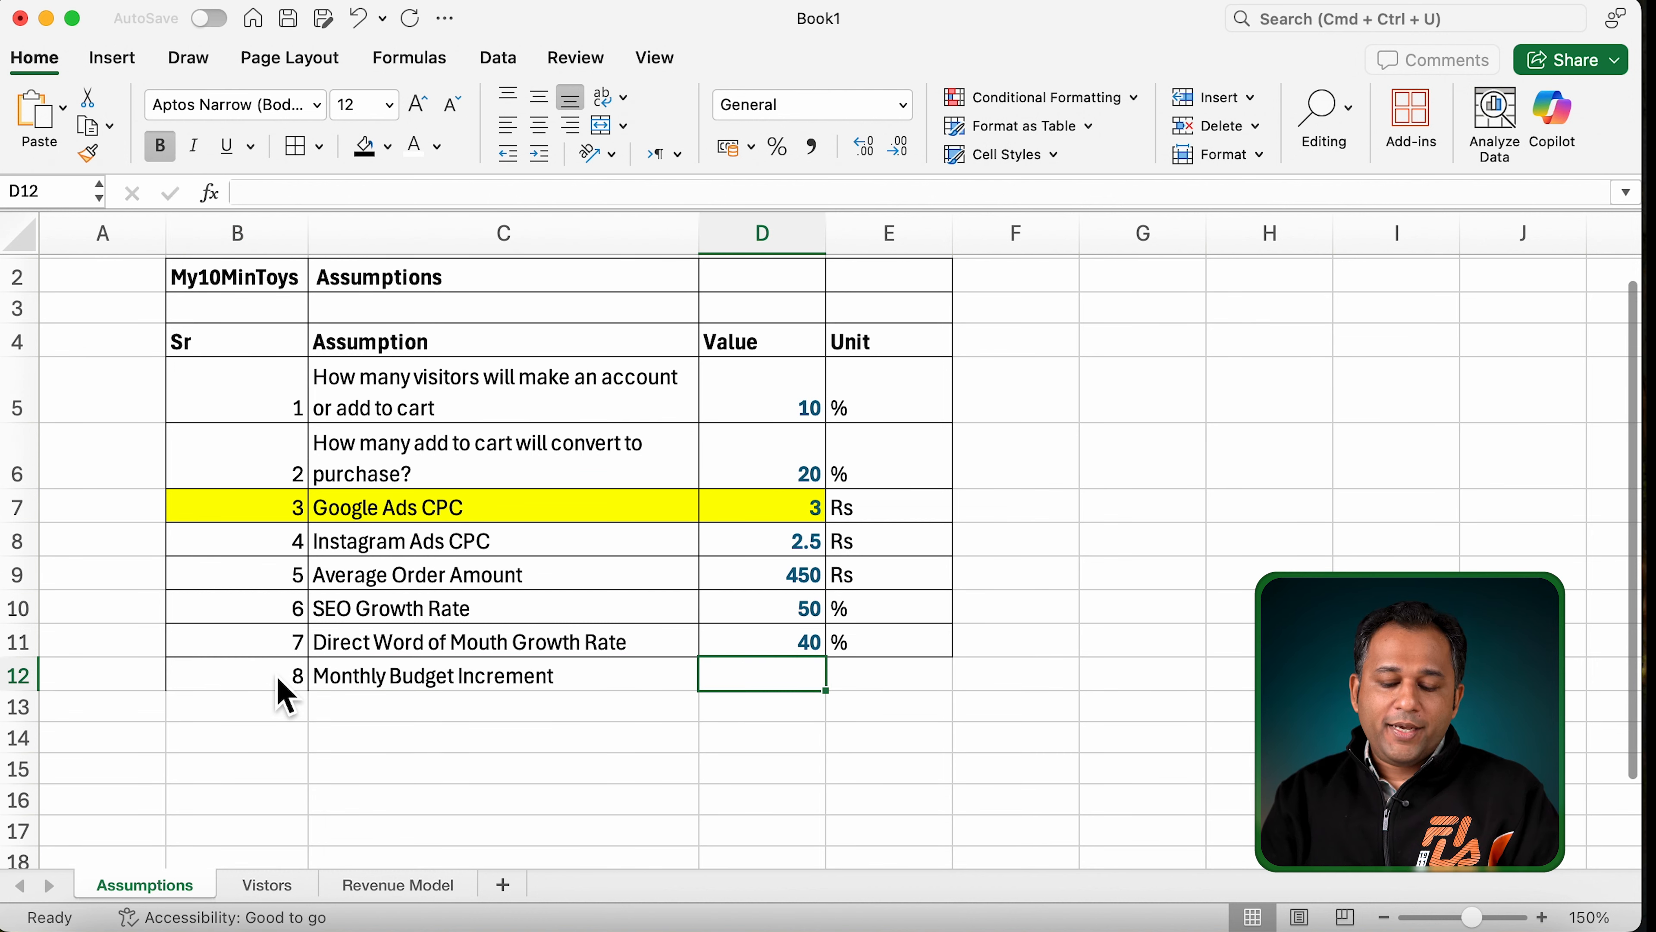
Step: Set the Monthly Budget Increment value to 12.5 with the unit %
text(10)
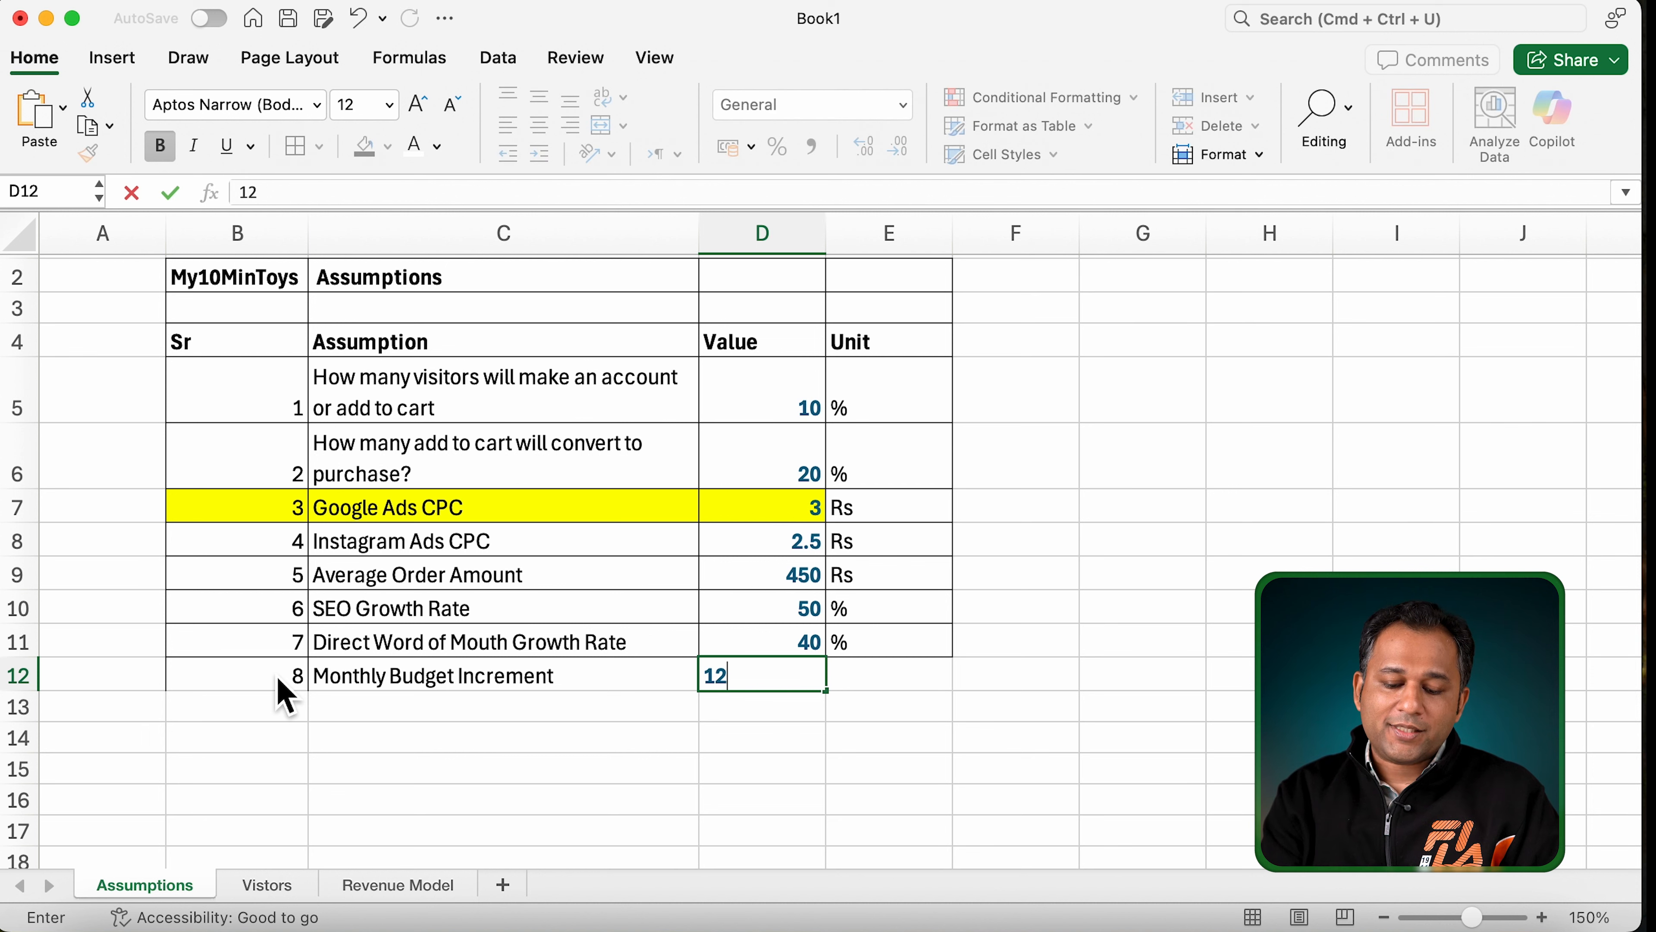
text(.5)
key(Tab)
key(Right)
key(Left)
text(%)
Step: Add cell borders to the Monthly Budget Increment row, B12:E12, to match the rest of the assumptions table
key(Left)
key(Left)
key(Left)
key(shift+Right)
key(shift+Right)
key(shift+Right)
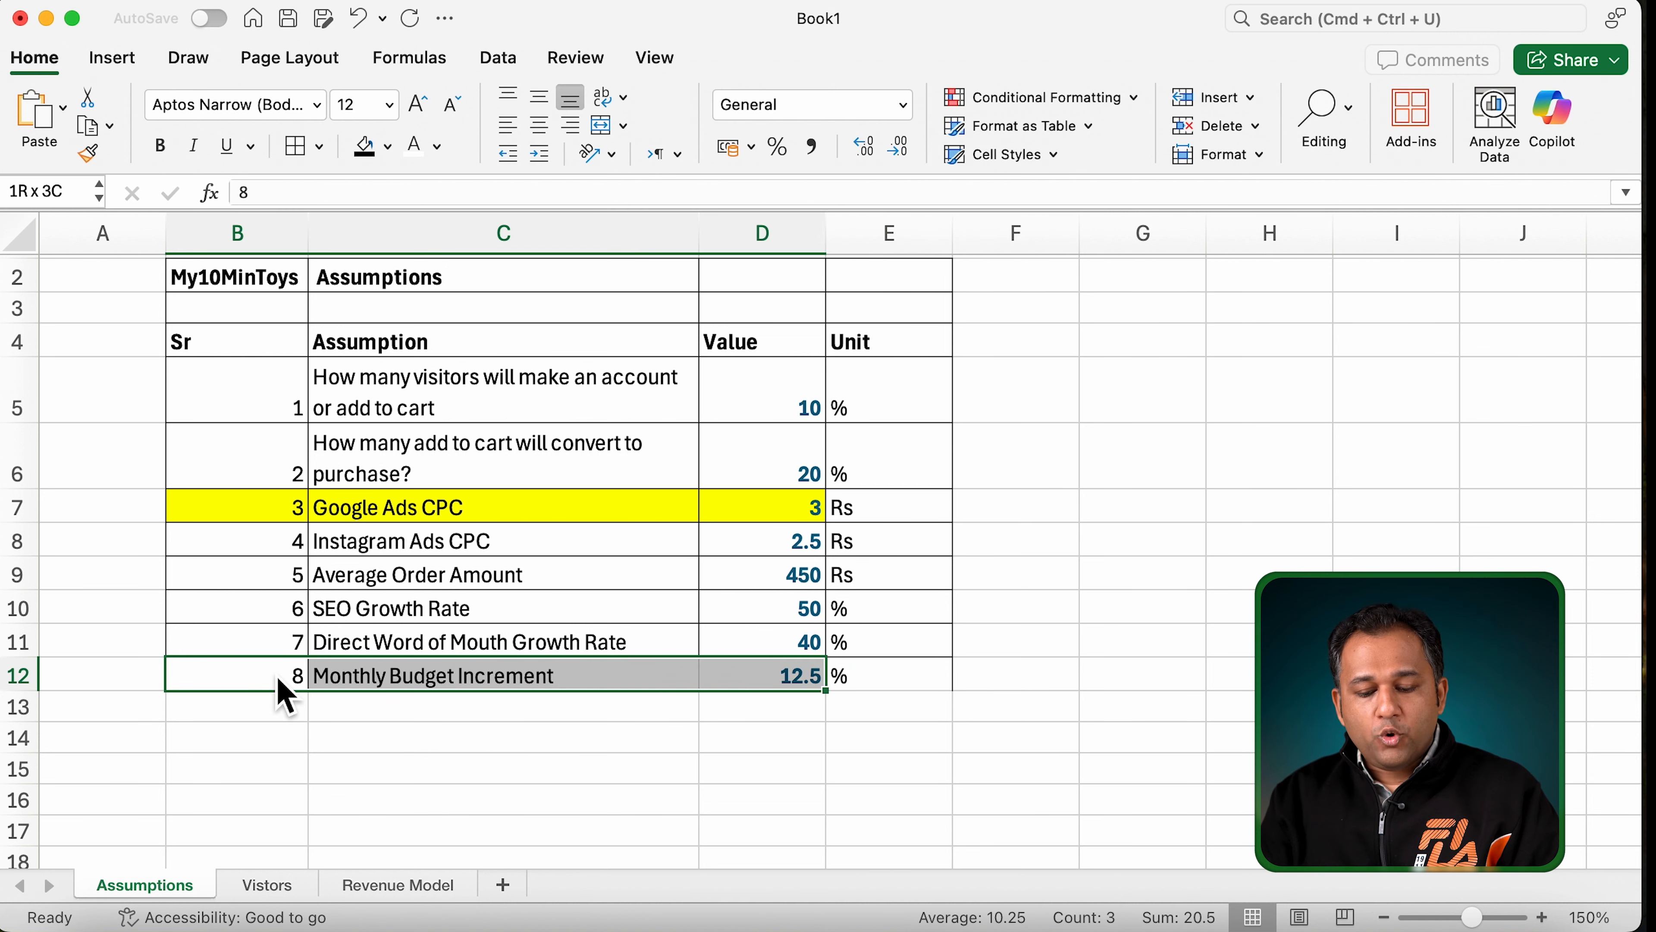
click(531, 459)
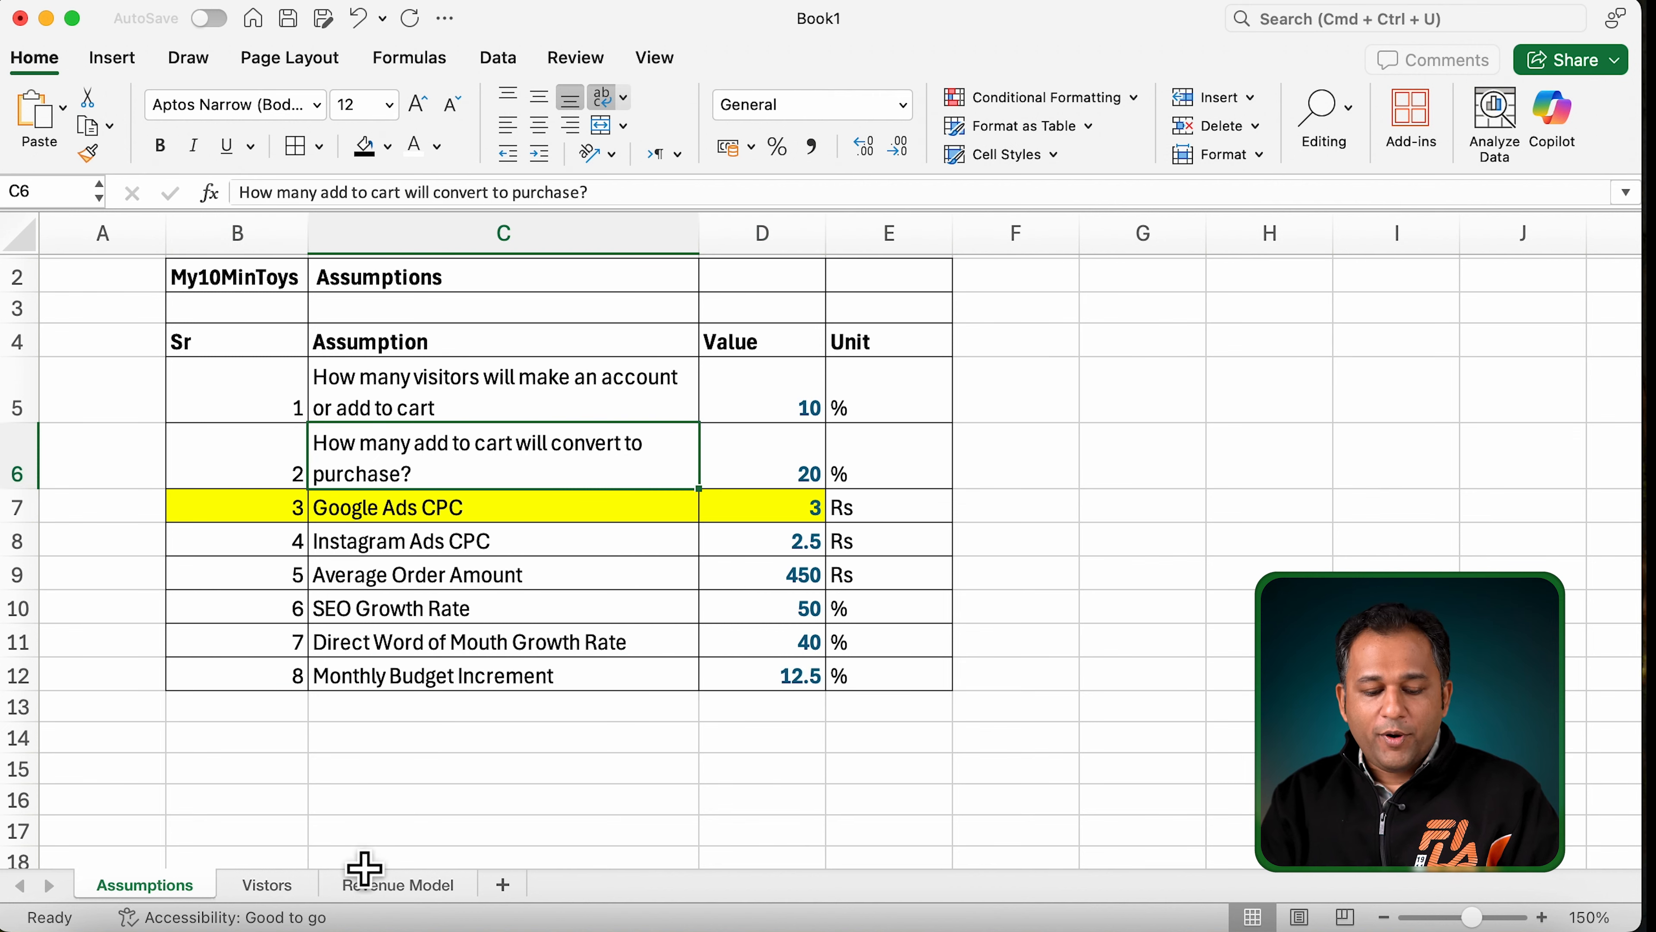
Step: Review the Google CPC and Instagram Ads budgets across the months on the Vistors sheet
click(266, 884)
scroll(312, 664, left, 2)
scroll(312, 663, left, 2)
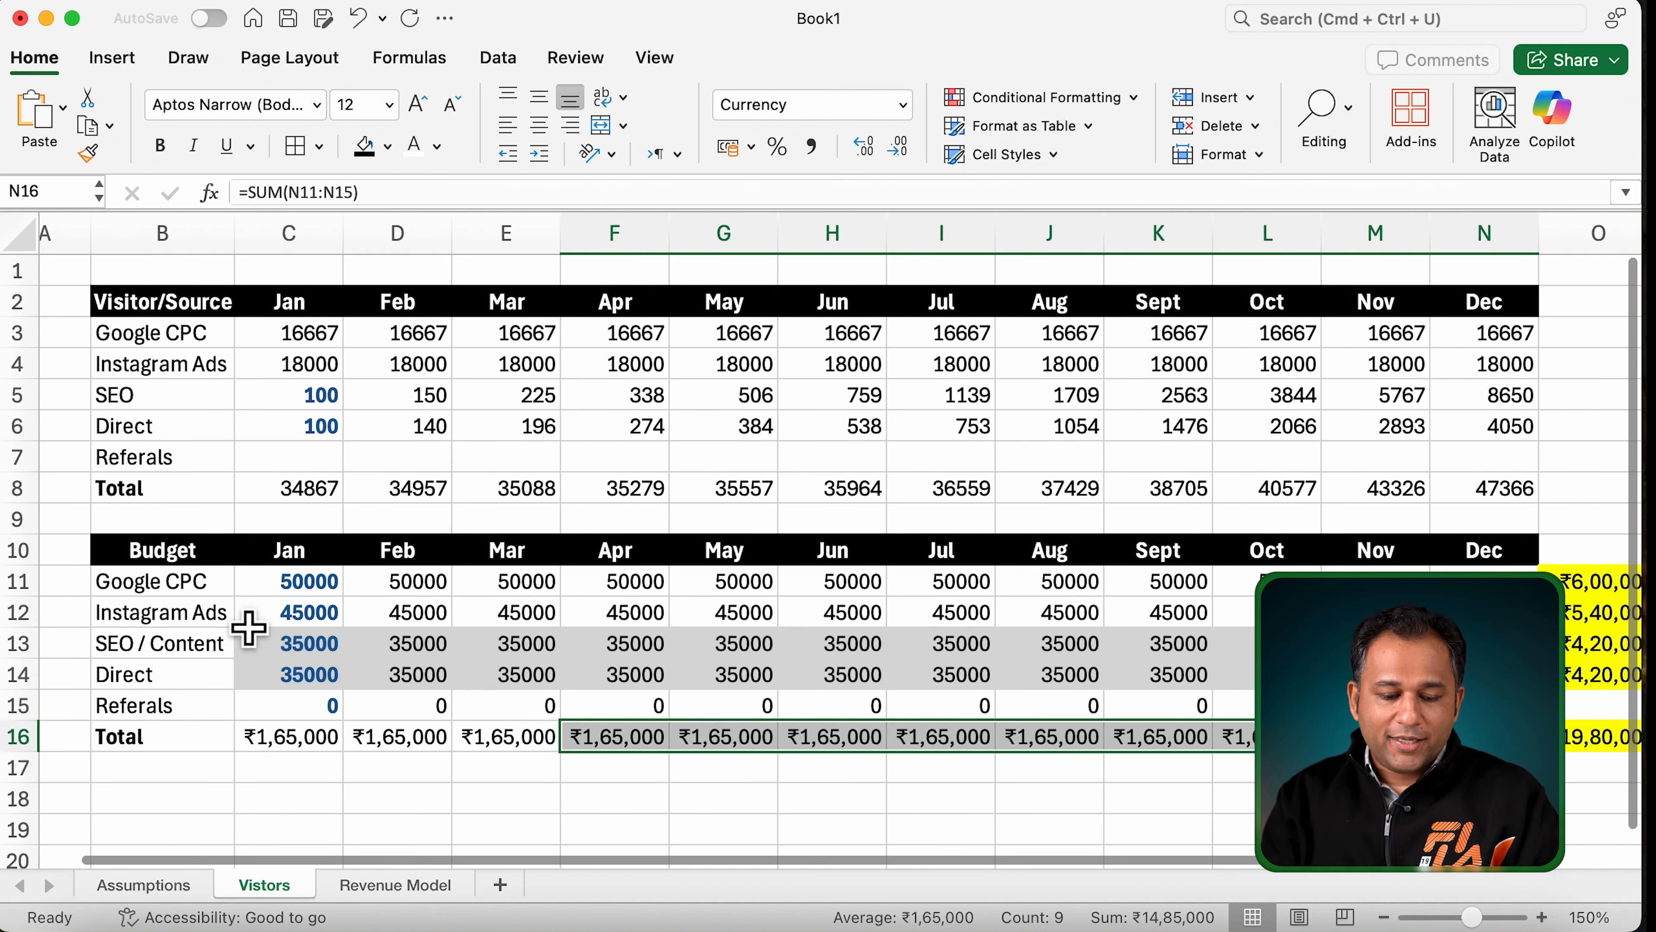
drag(184, 584, 184, 597)
key(shift+Right)
key(shift+Right)
key(shift+Right)
key(shift+Right)
key(shift+Right)
key(shift+Right)
key(shift+Right)
key(shift+Right)
key(shift+Right)
key(shift+Right)
key(shift+Right)
key(shift+Right)
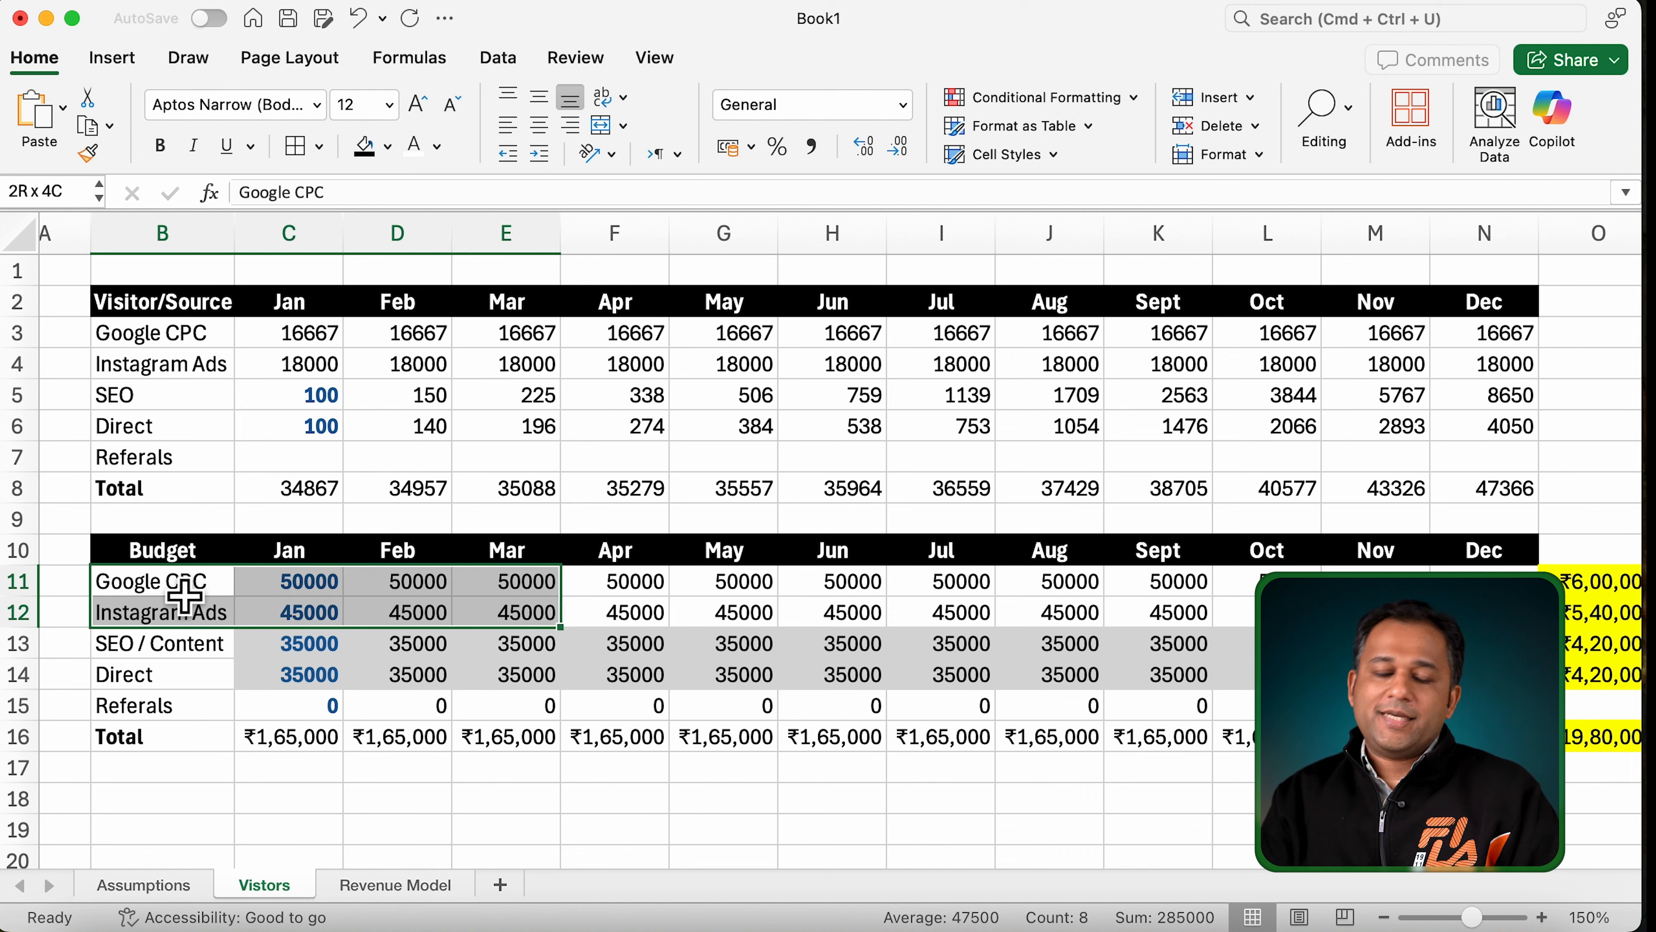
key(Left)
key(Right)
key(Right)
key(Right)
key(shift+Right)
key(shift+Left)
key(shift+Down)
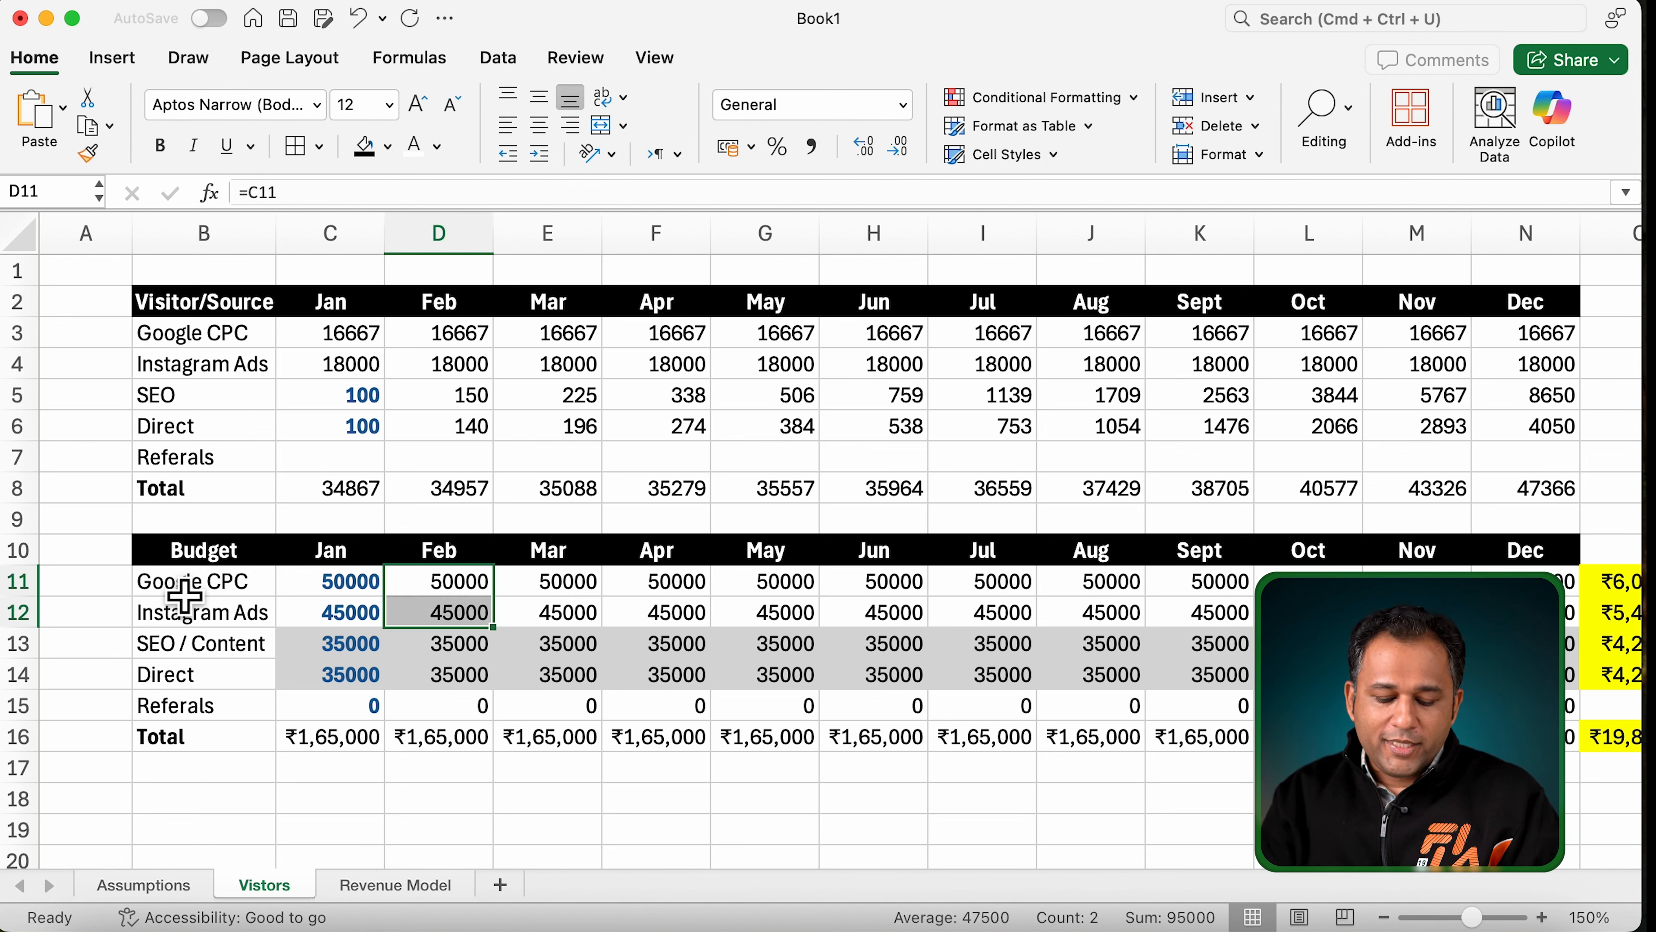
key(super+b)
key(super+b)
key(super+b)
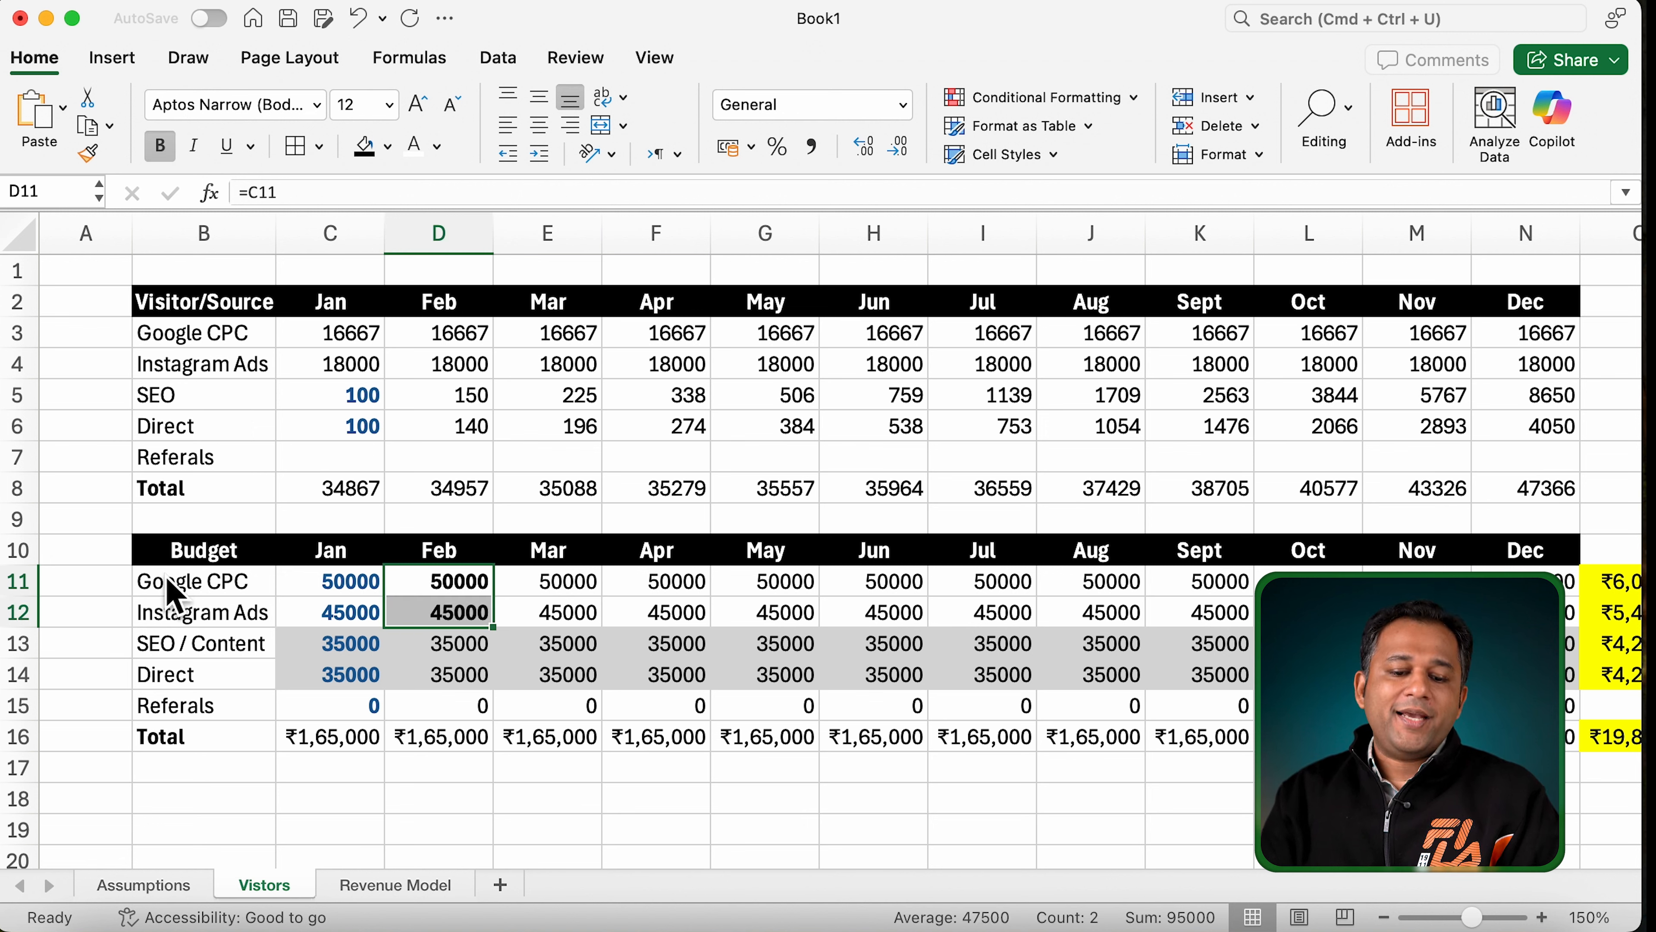
key(super+b)
key(super+b)
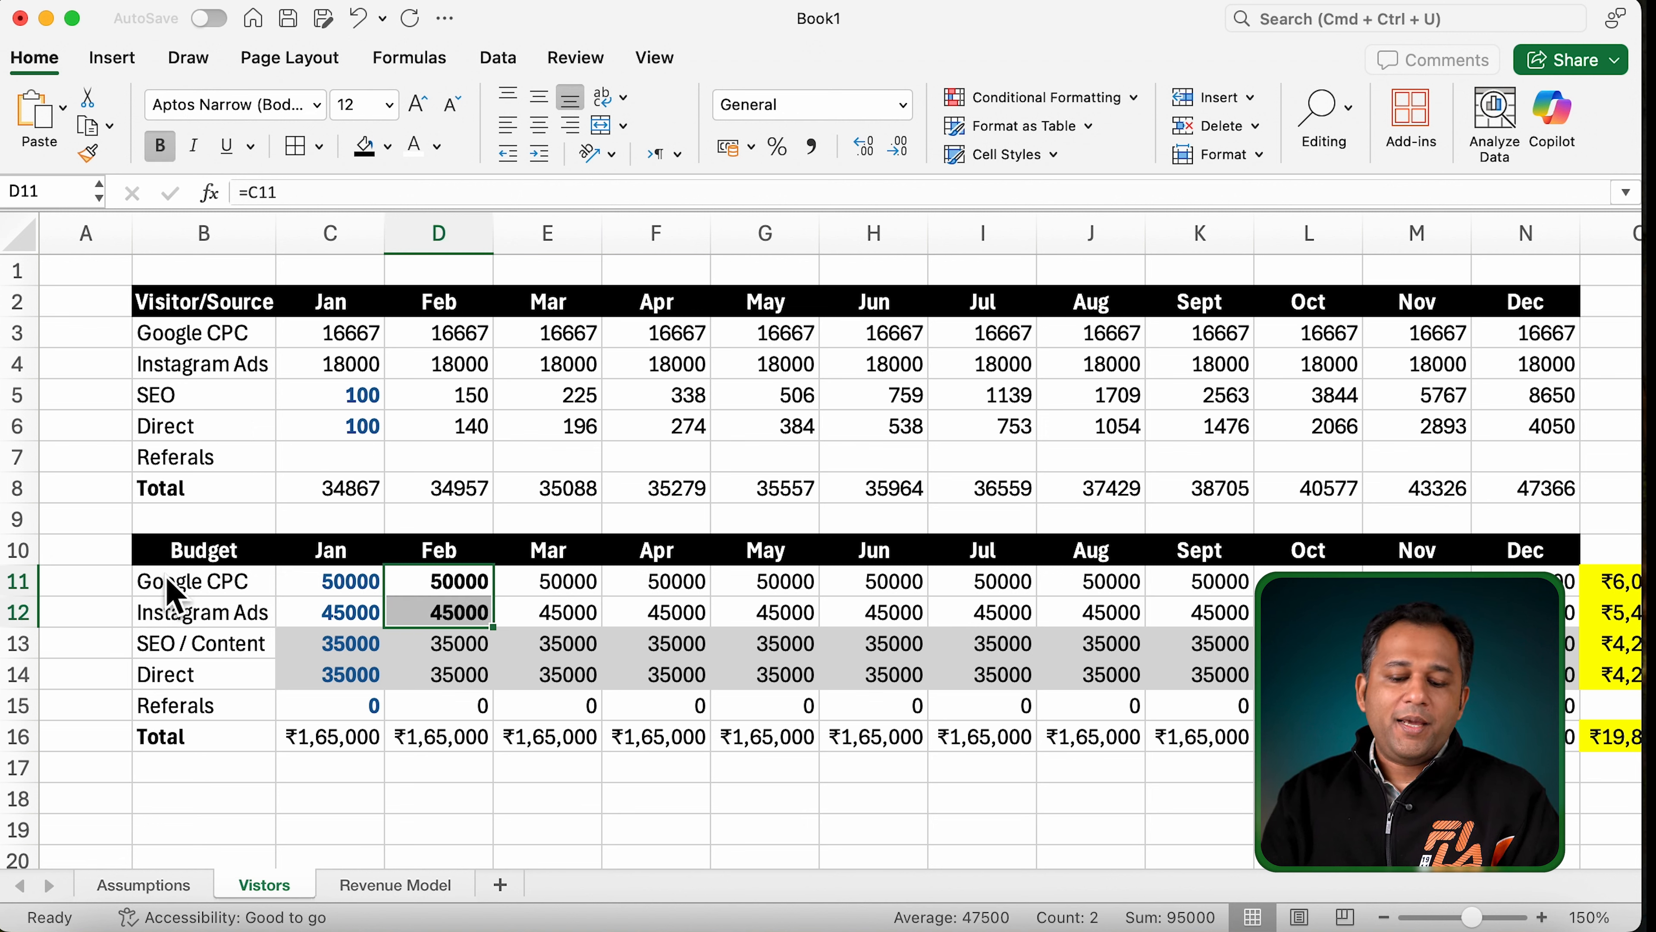
key(super+b)
Step: Enter the February Google CPC budget in D11 as =C11+C11*Assumptions!D12/100, applying the Monthly Budget Increment
key(Right)
key(Left)
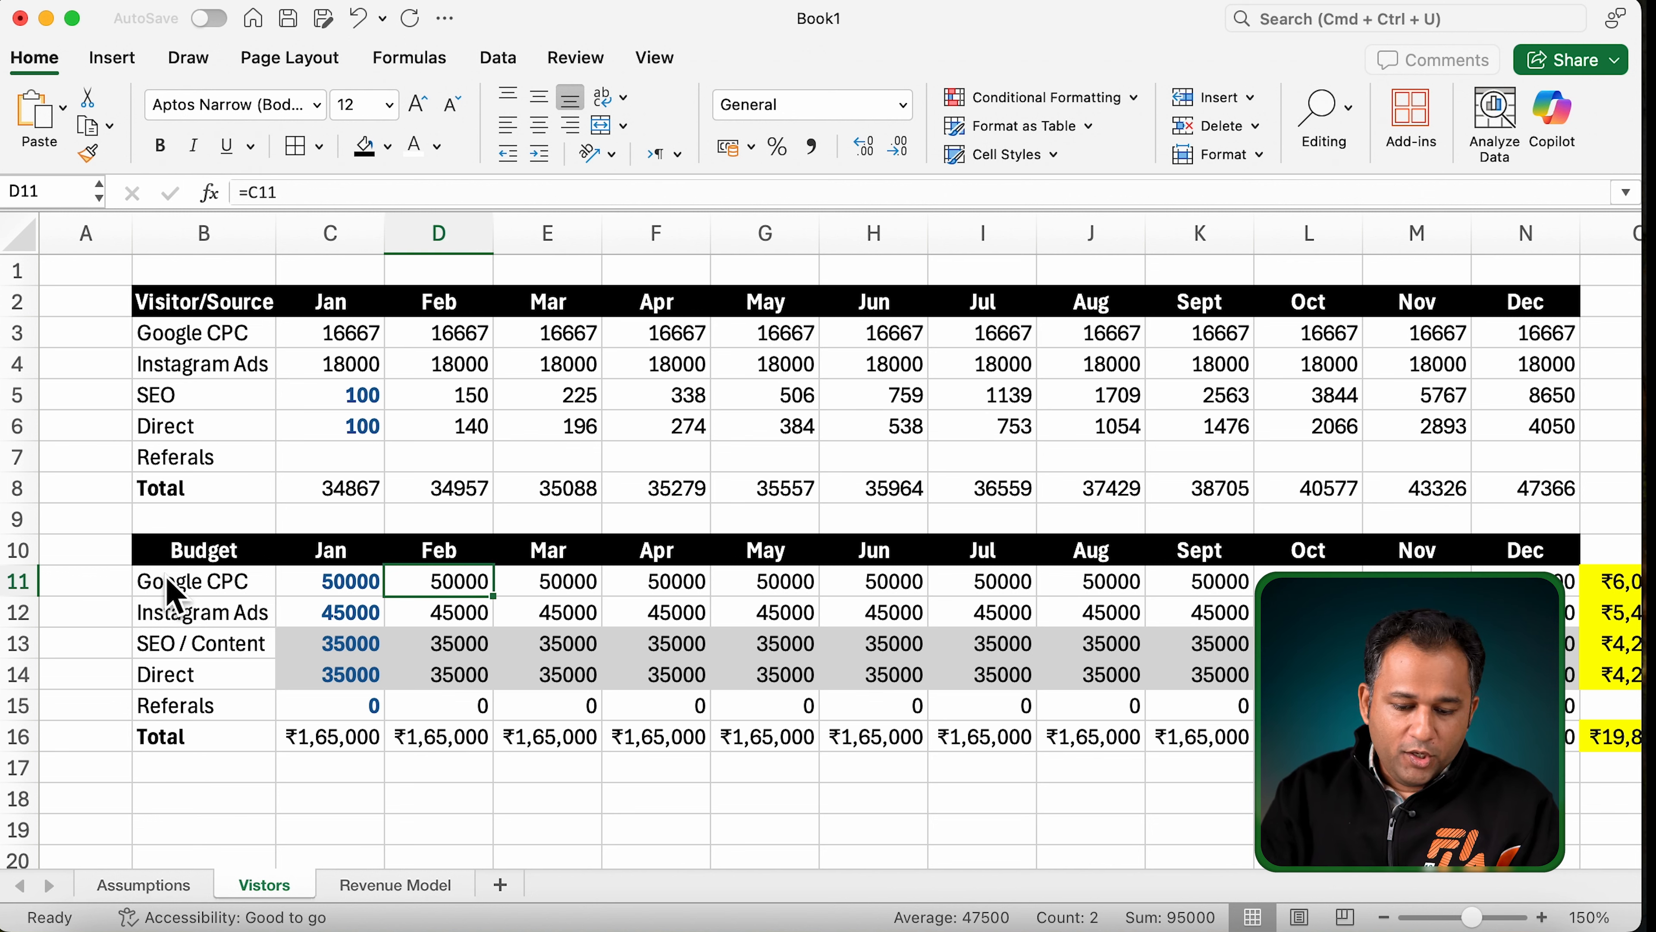
text(=)
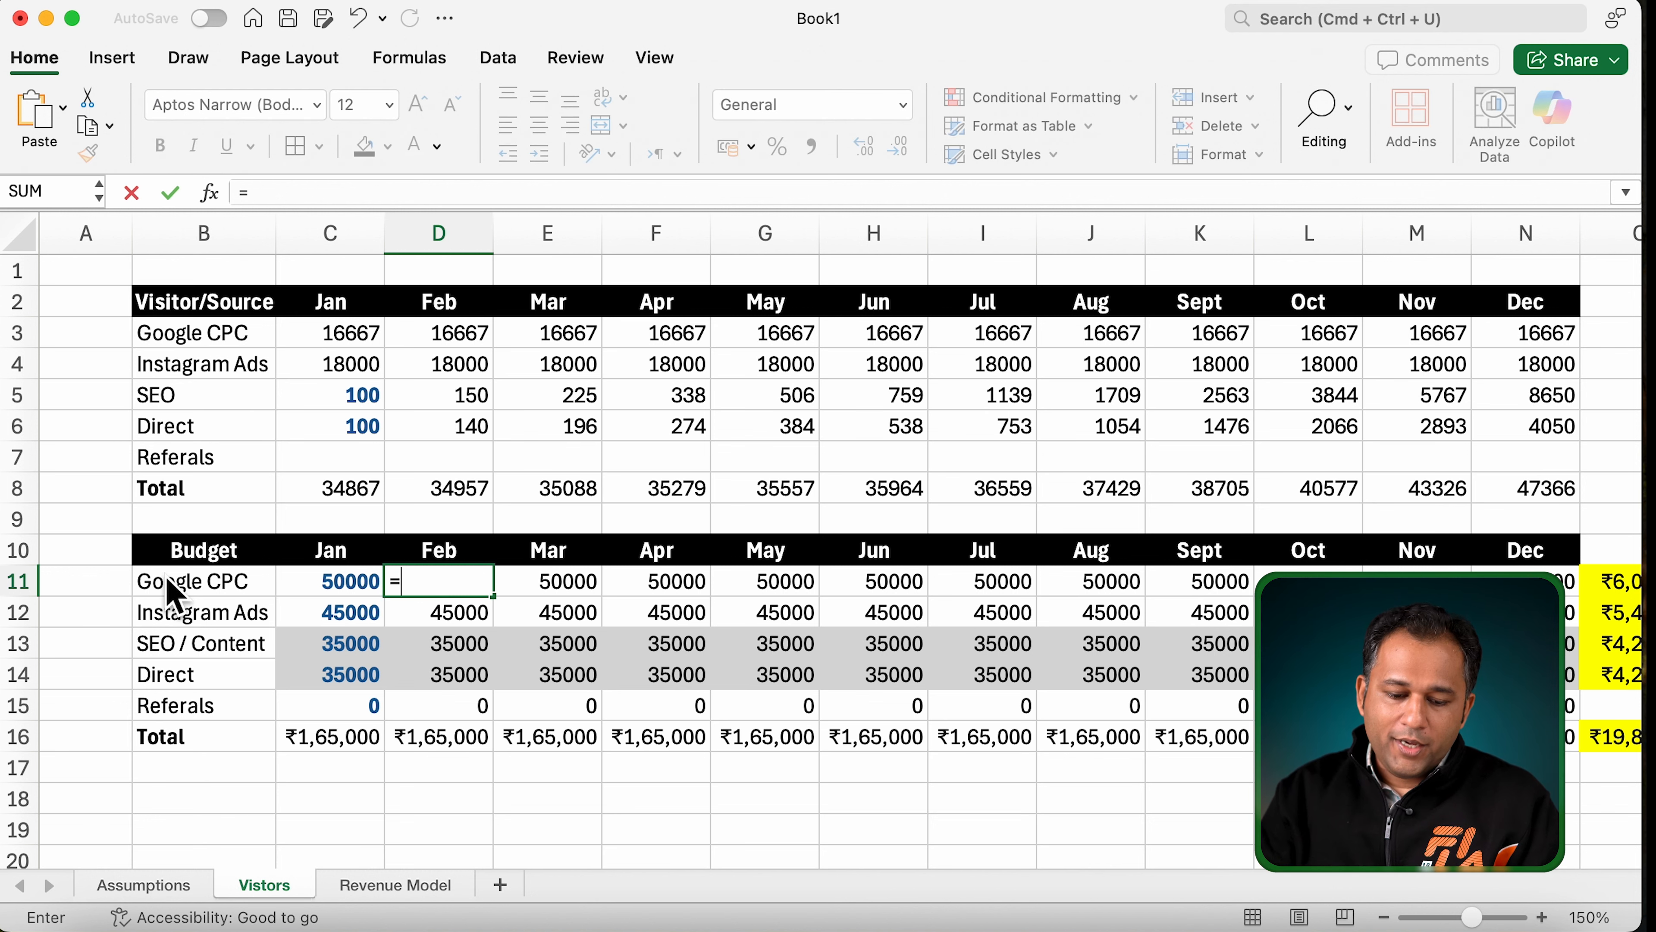
key(Left)
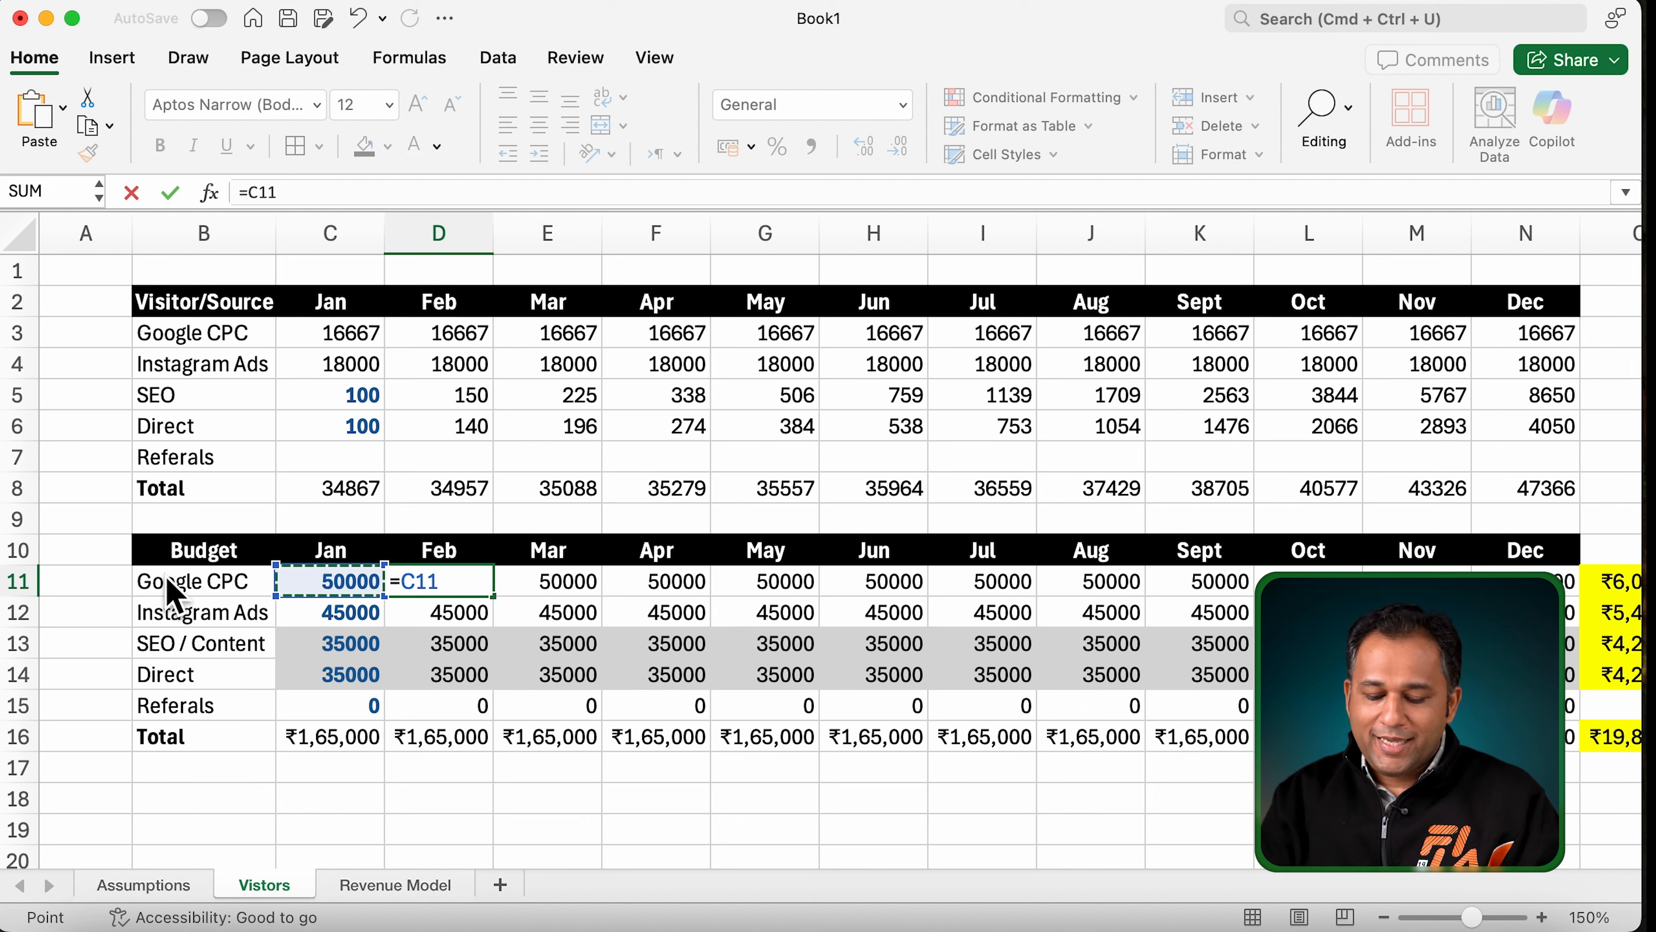
text(+)
key(Left)
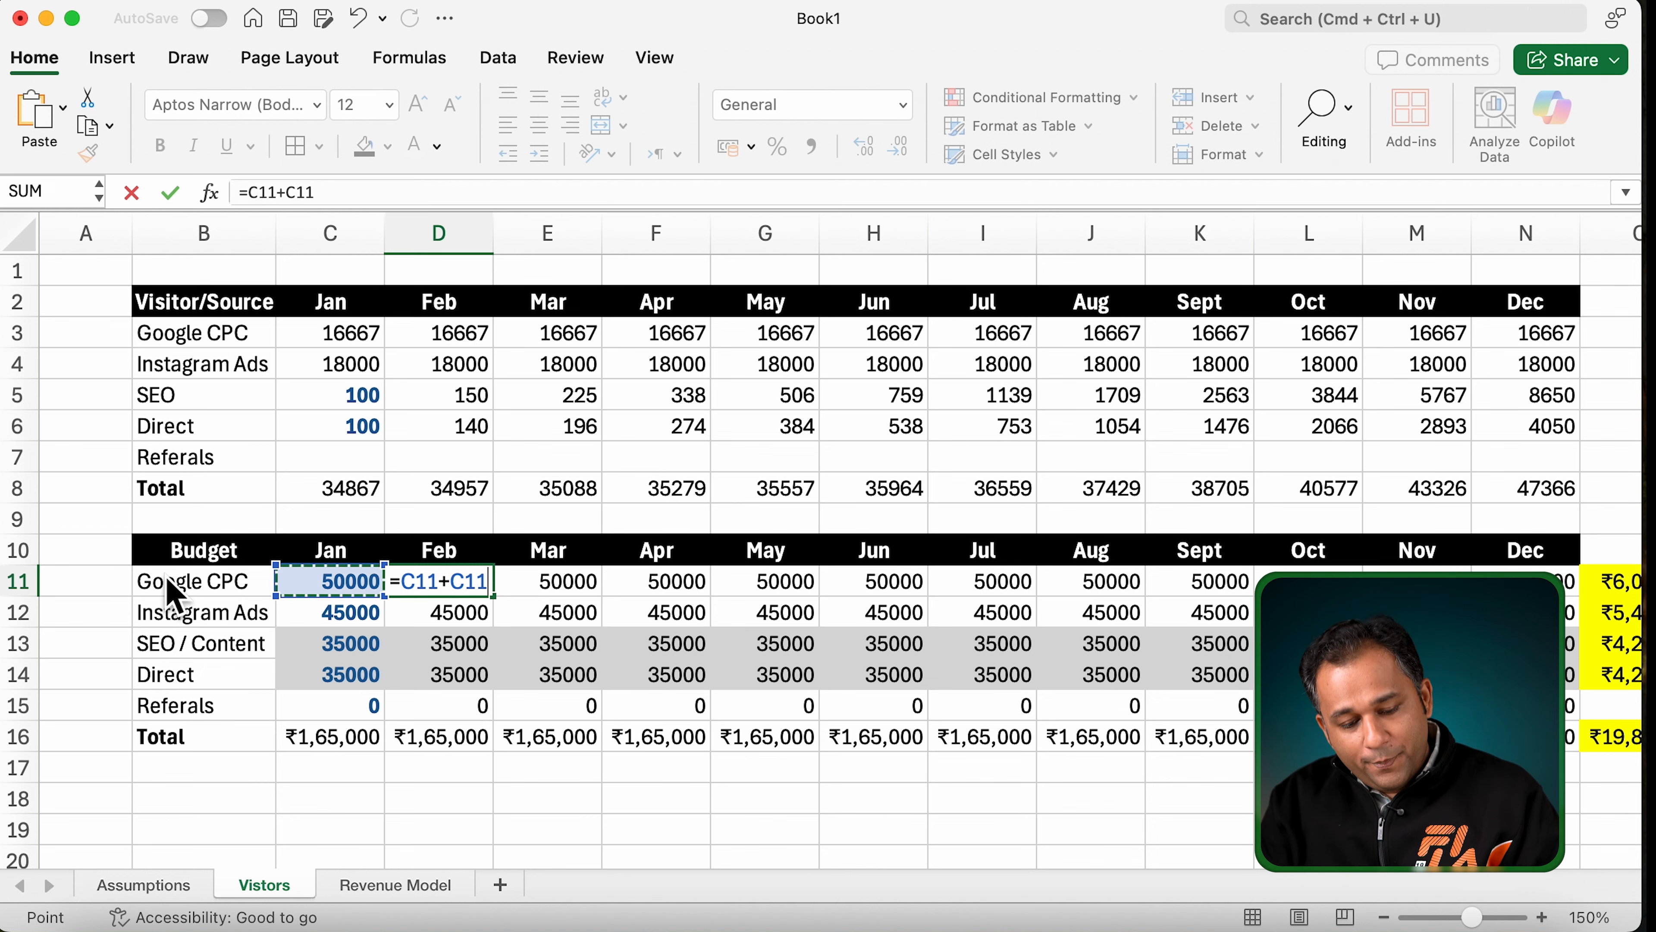
text(*)
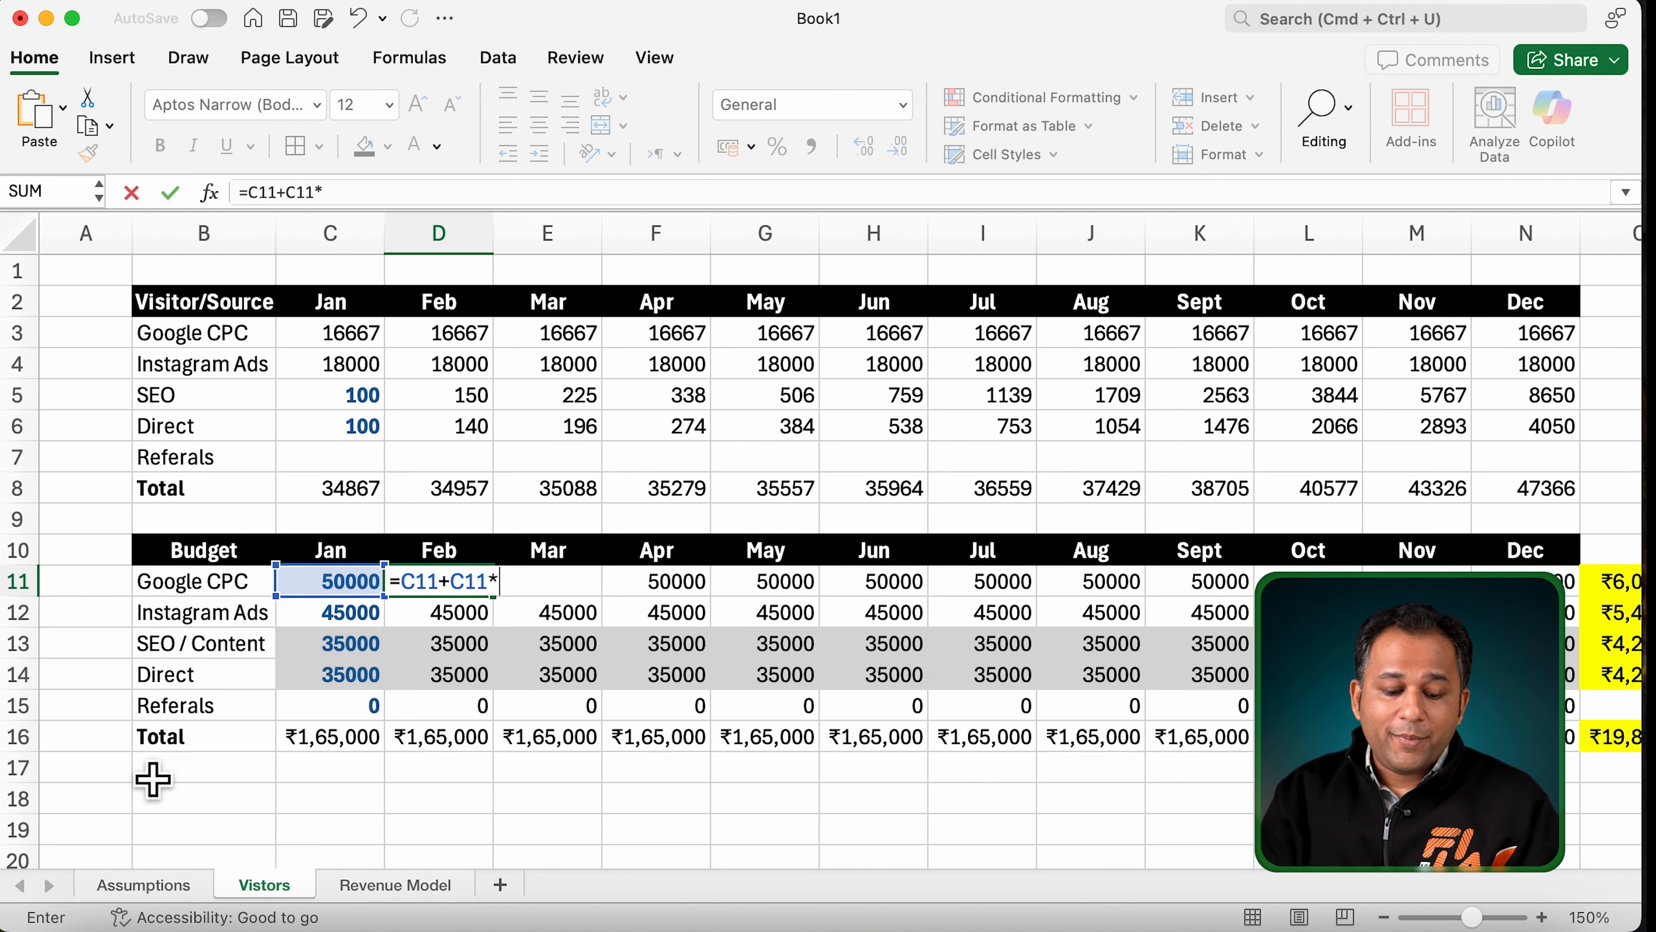
click(162, 892)
click(793, 710)
text(/100)
key(Return)
Step: Make the Assumptions reference in the D11 formula absolute, giving =C11+C11*Assumptions!$D$12/100
click(443, 581)
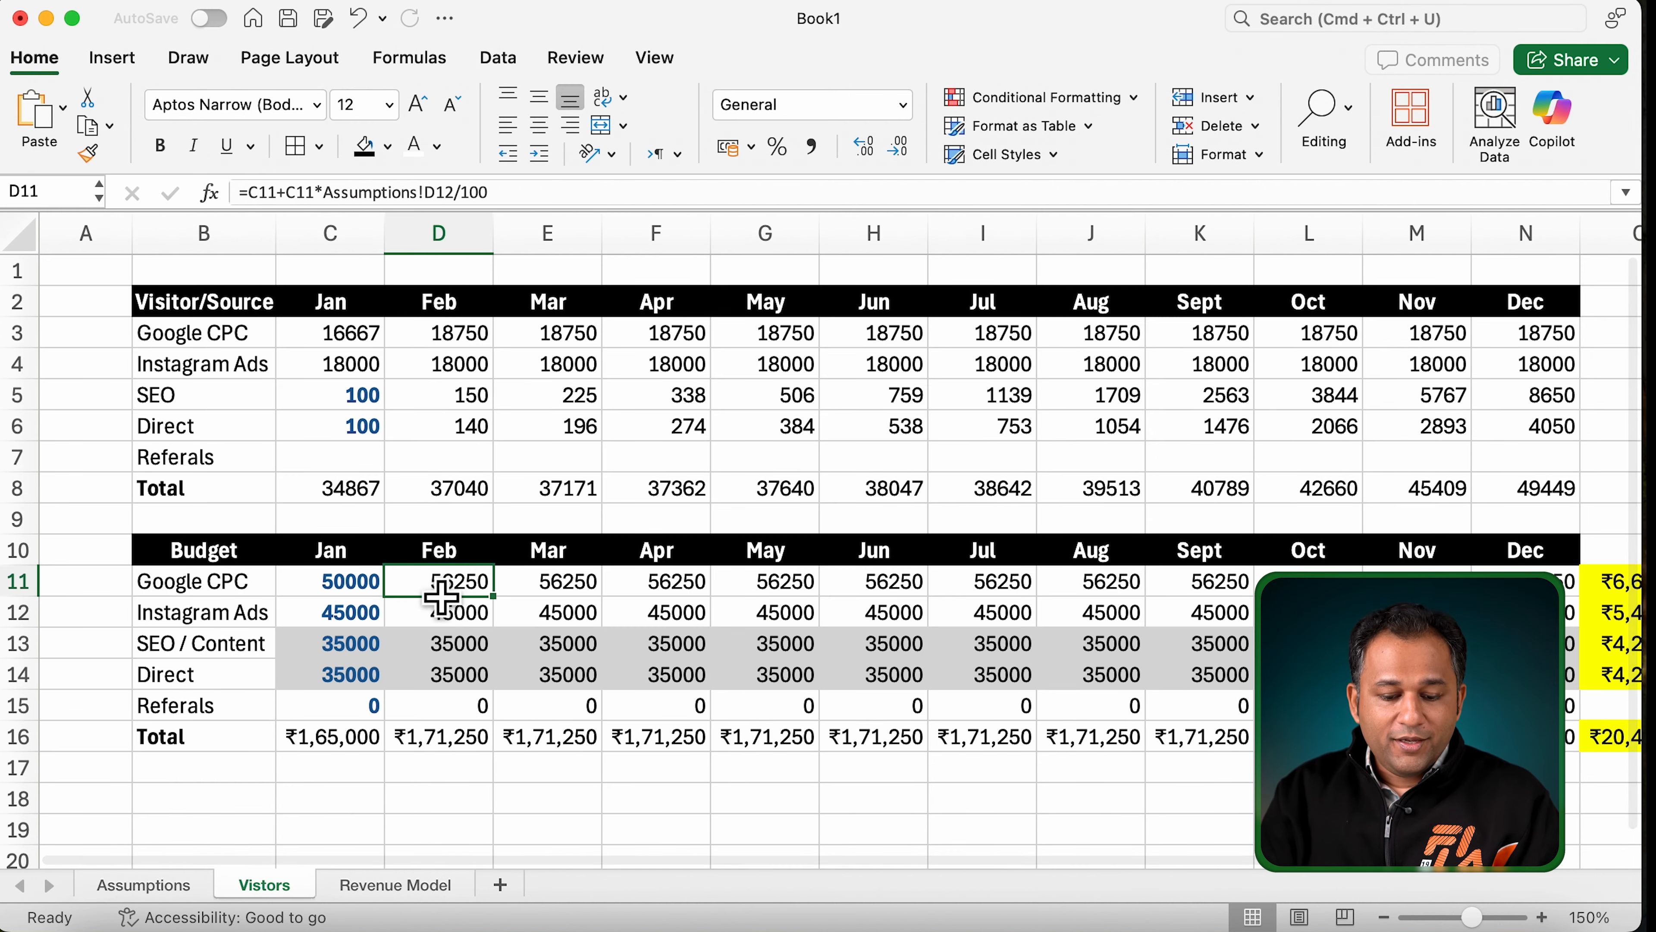
click(560, 195)
key(Left)
key(Left)
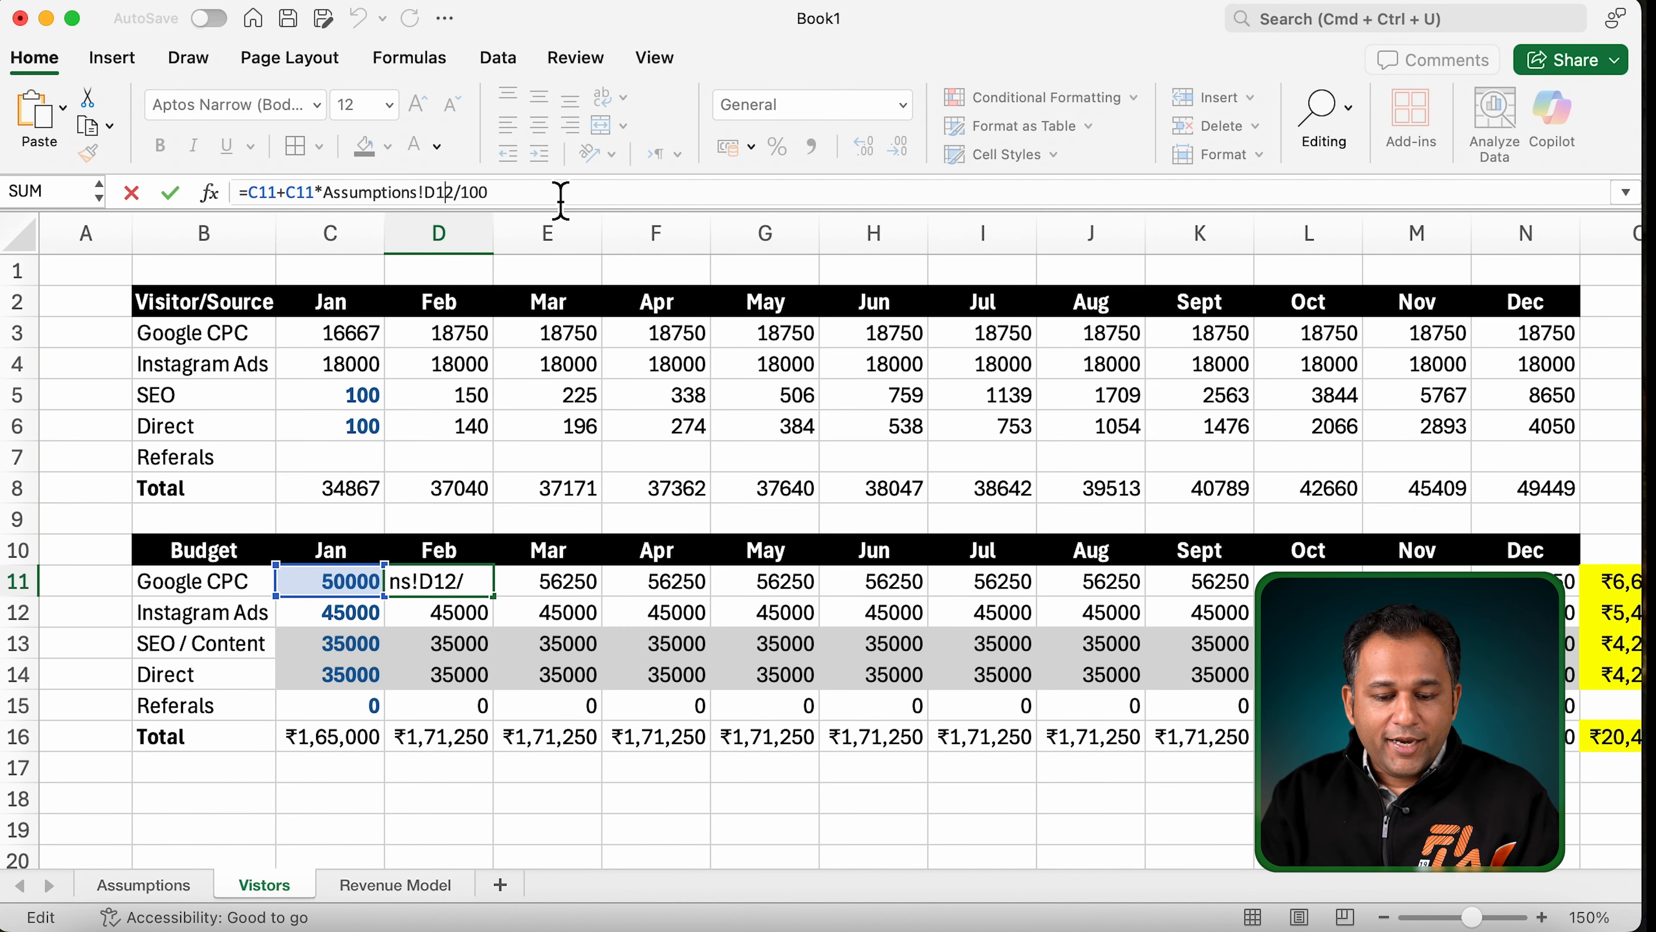
text($D$)
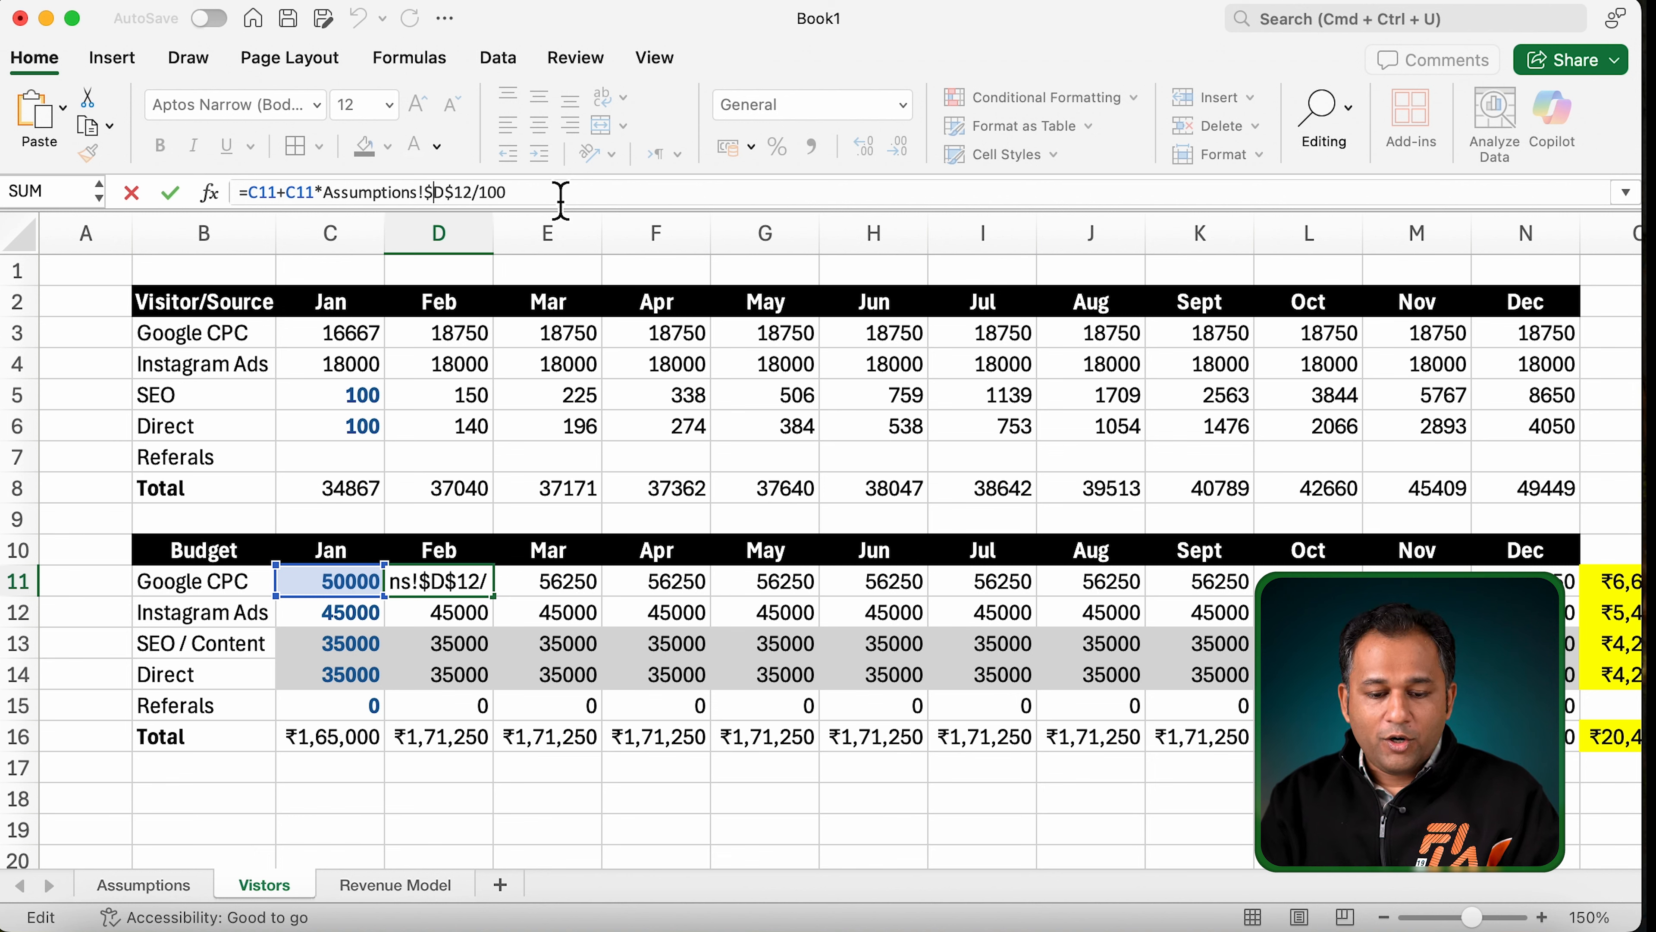
key(ctrl+Return)
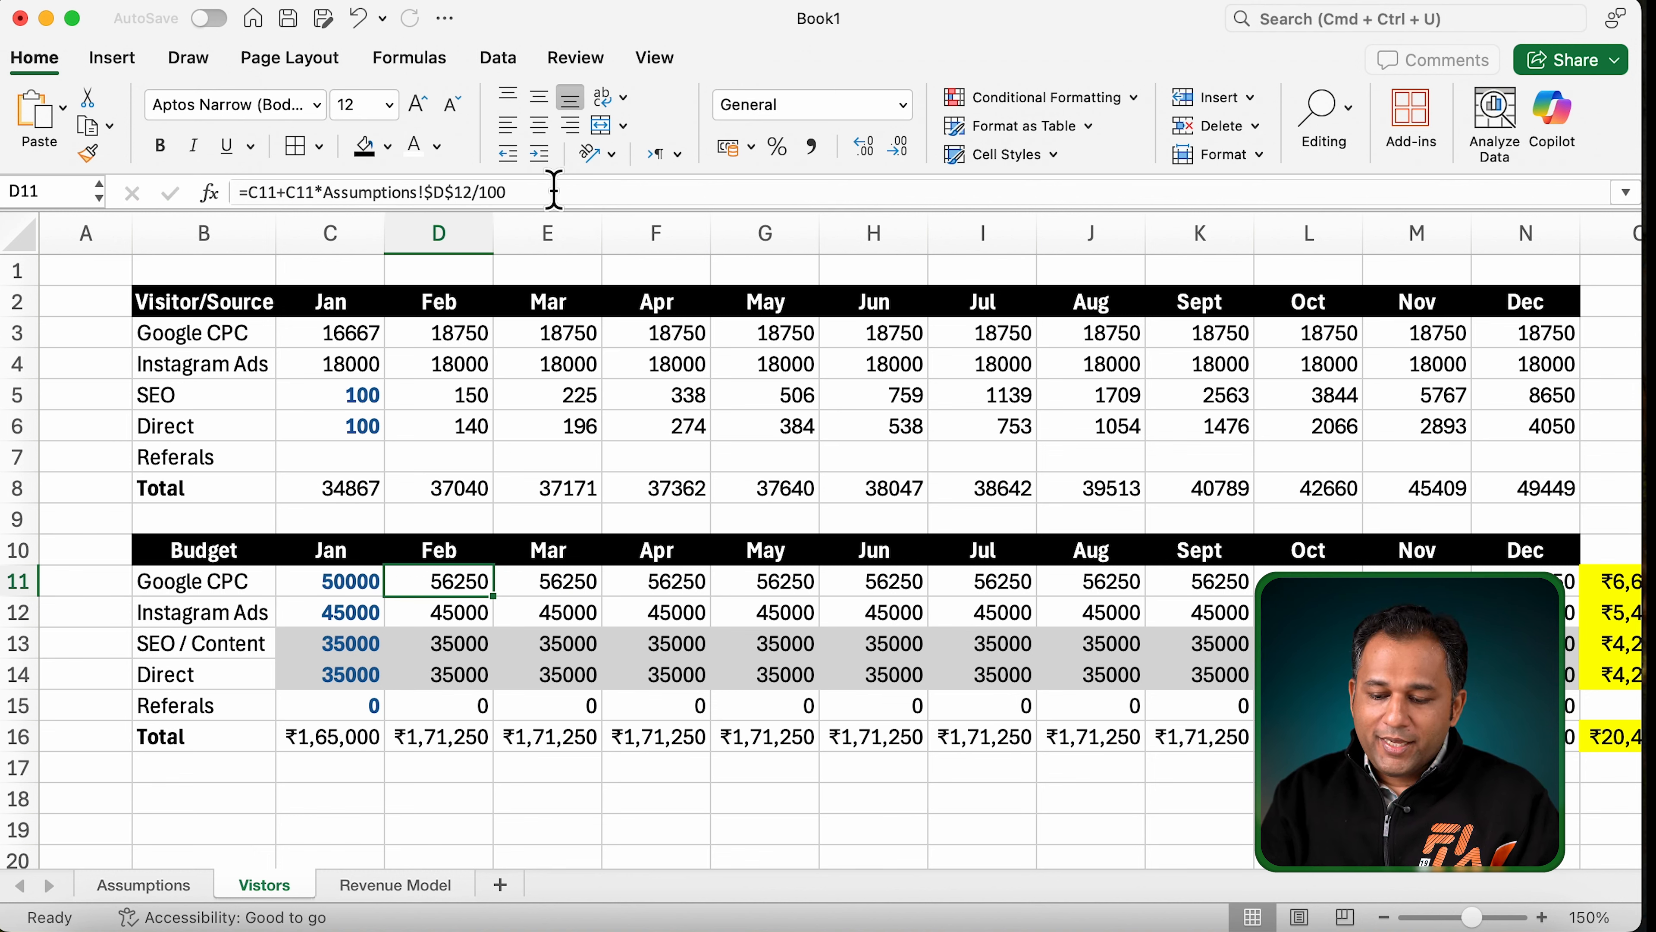
Step: Copy the February Google CPC budget formula from D11 to March through December, E11:N11
click(574, 588)
click(475, 592)
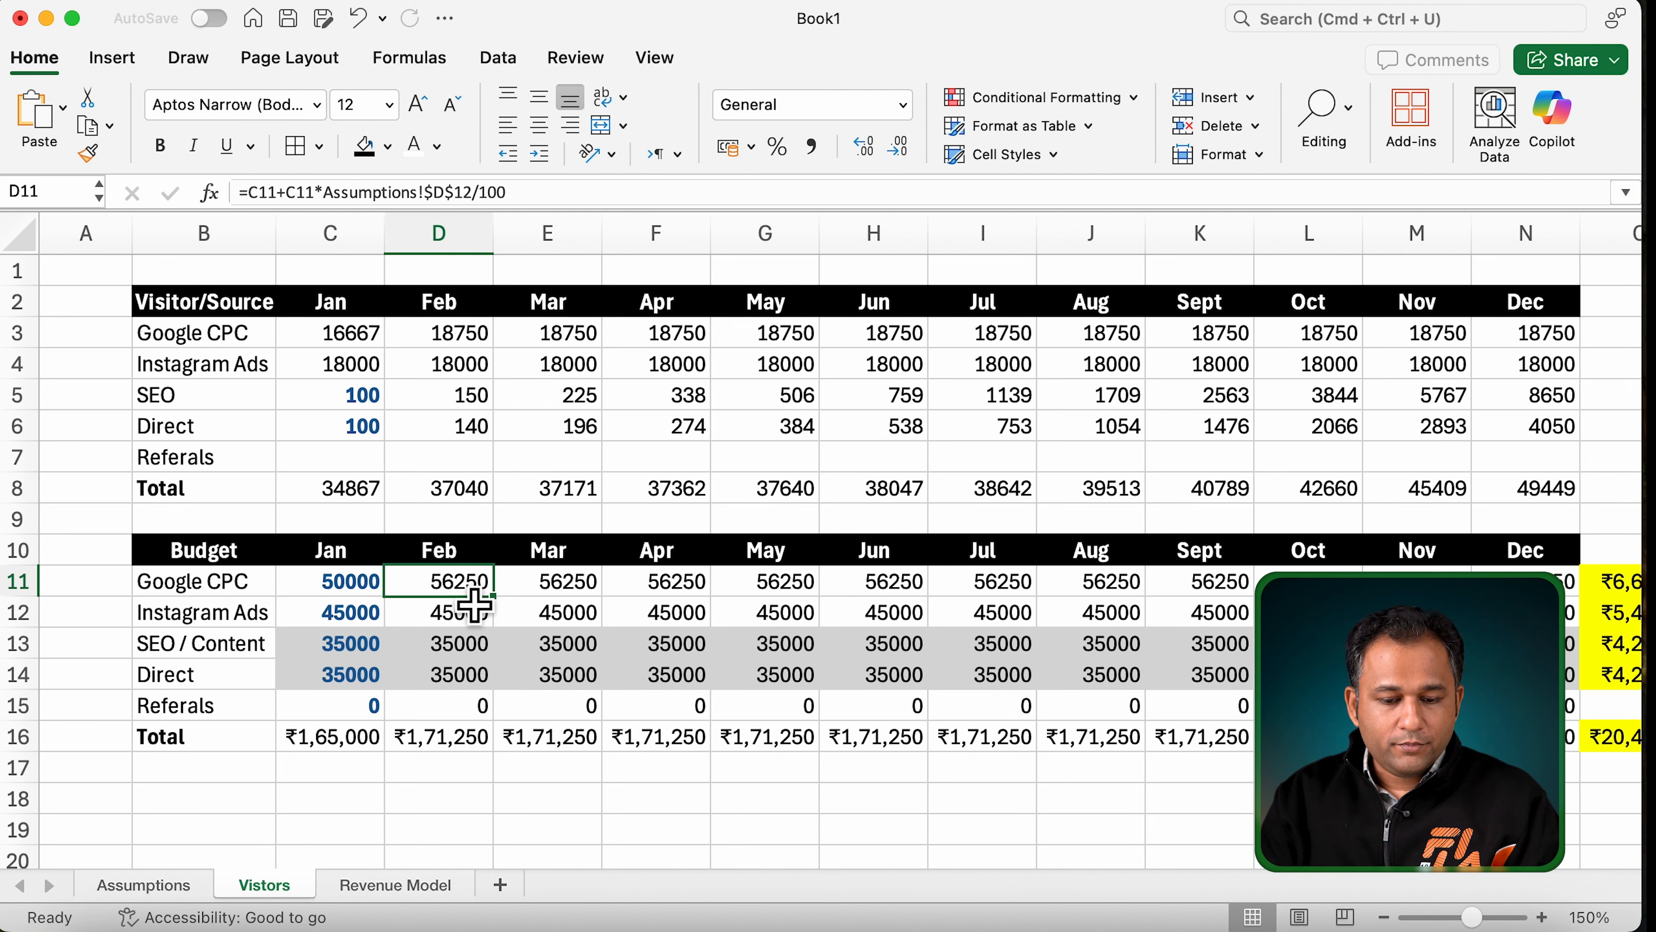
click(549, 596)
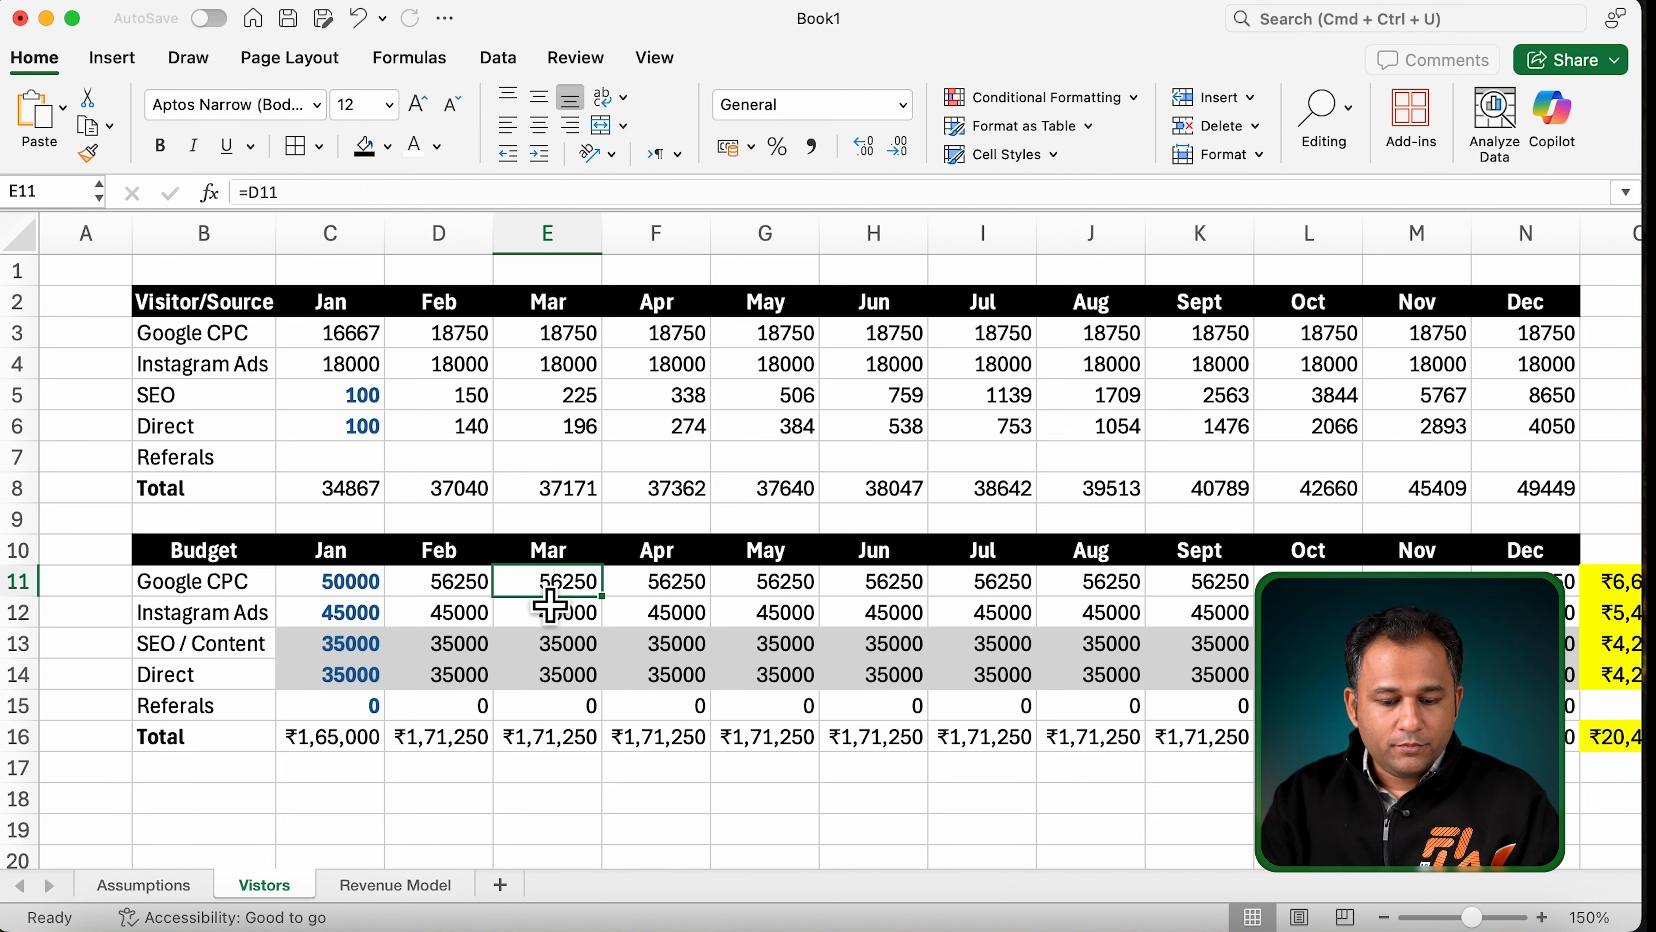
double_click(549, 595)
key(Escape)
click(481, 591)
key(super+c)
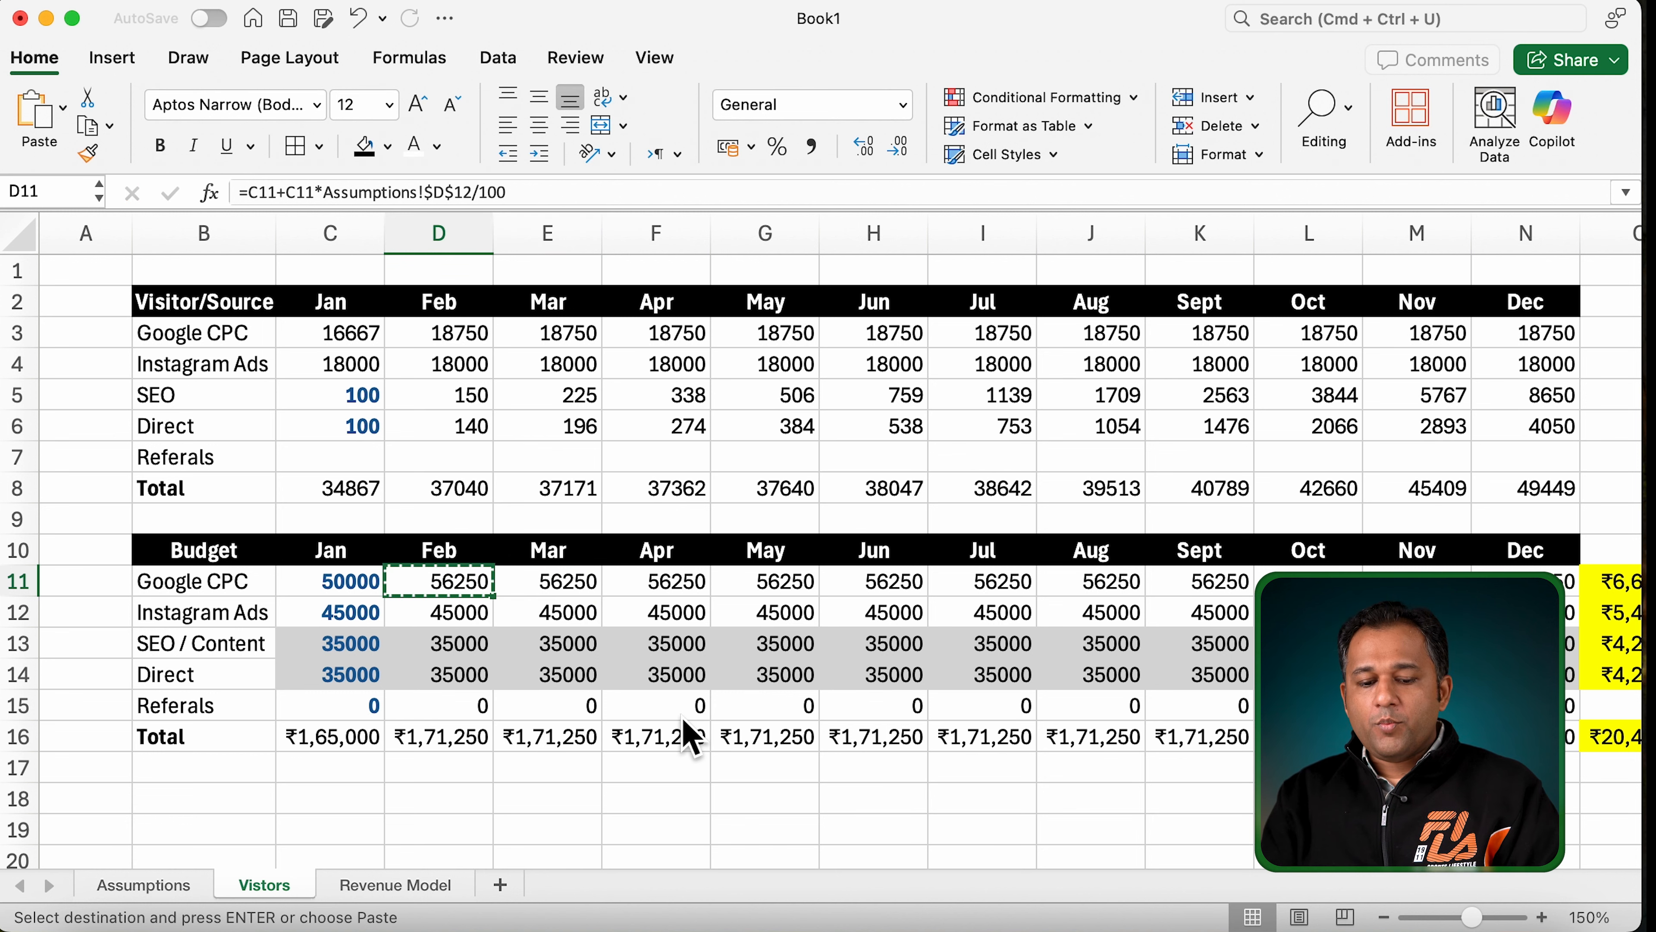
key(Right)
key(shift+Right)
key(shift+Right)
key(shift+Right)
key(shift+Right)
key(shift+Right)
key(shift+Right)
key(shift+Right)
key(shift+Right)
key(shift+Right)
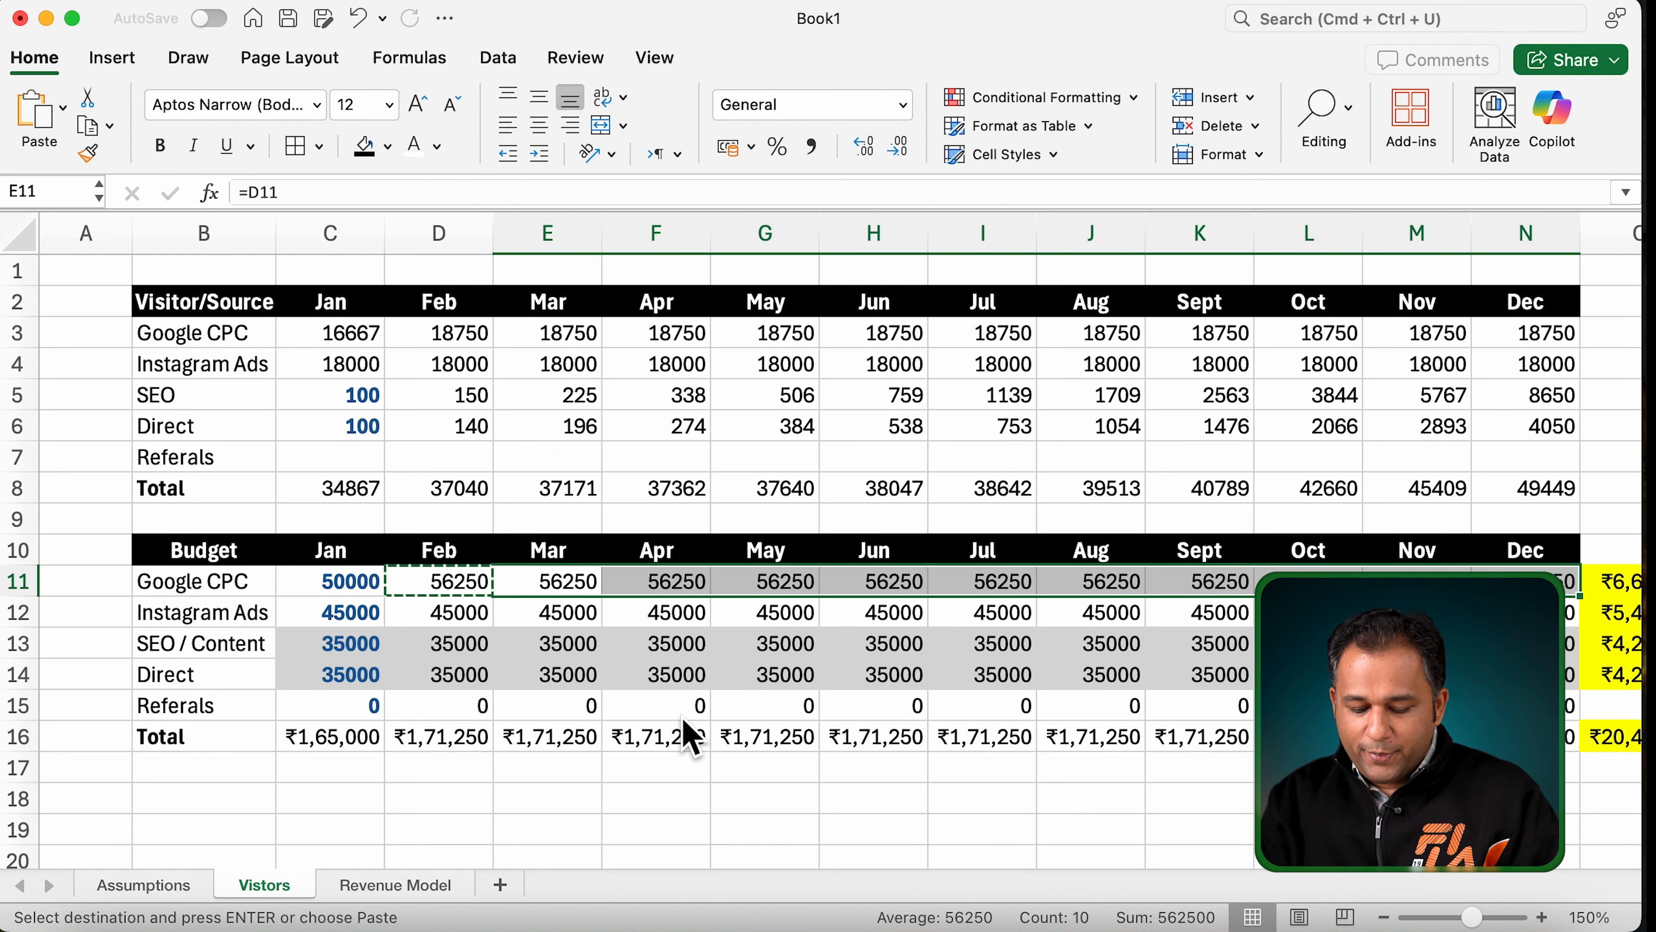
key(super+v)
key(Left)
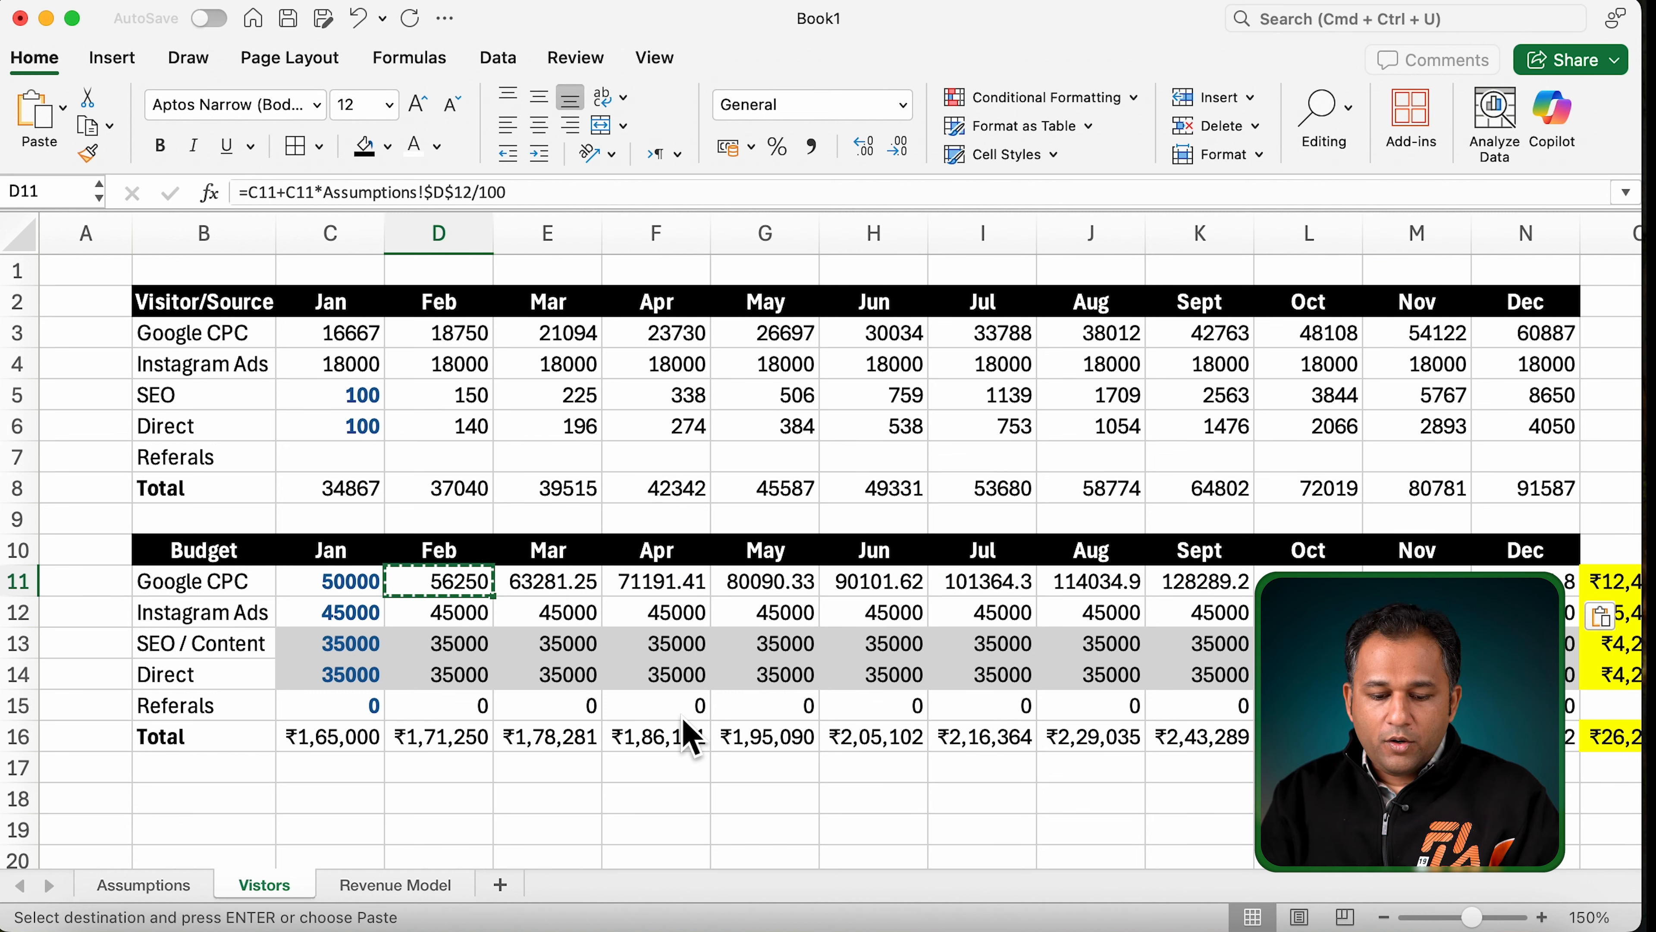
Step: Examine the monthly Google CPC budgets alongside the other budget rows
key(Right)
key(shift+Right)
key(shift+Right)
key(shift+Right)
key(shift+Right)
key(shift+Right)
key(shift+Right)
key(shift+Right)
key(shift+Right)
key(shift+Right)
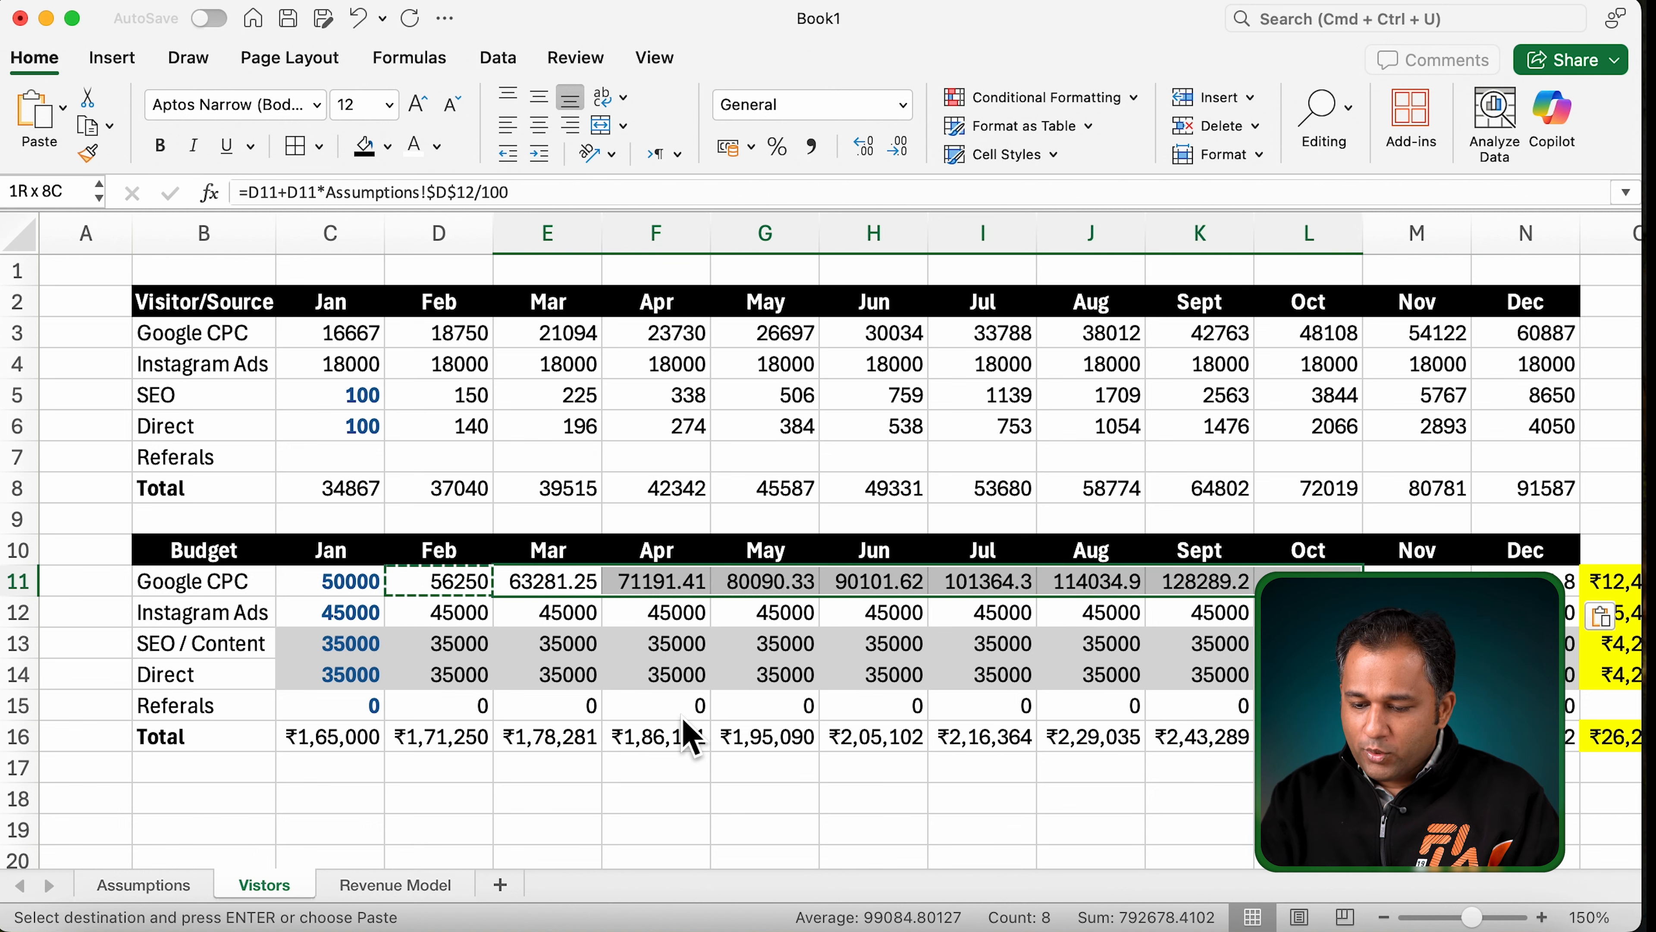
key(Left)
key(Left)
key(shift+Right)
key(shift+Right)
key(shift+Right)
key(shift+Right)
key(shift+Right)
key(shift+Right)
key(shift+Right)
key(shift+Right)
key(shift+Right)
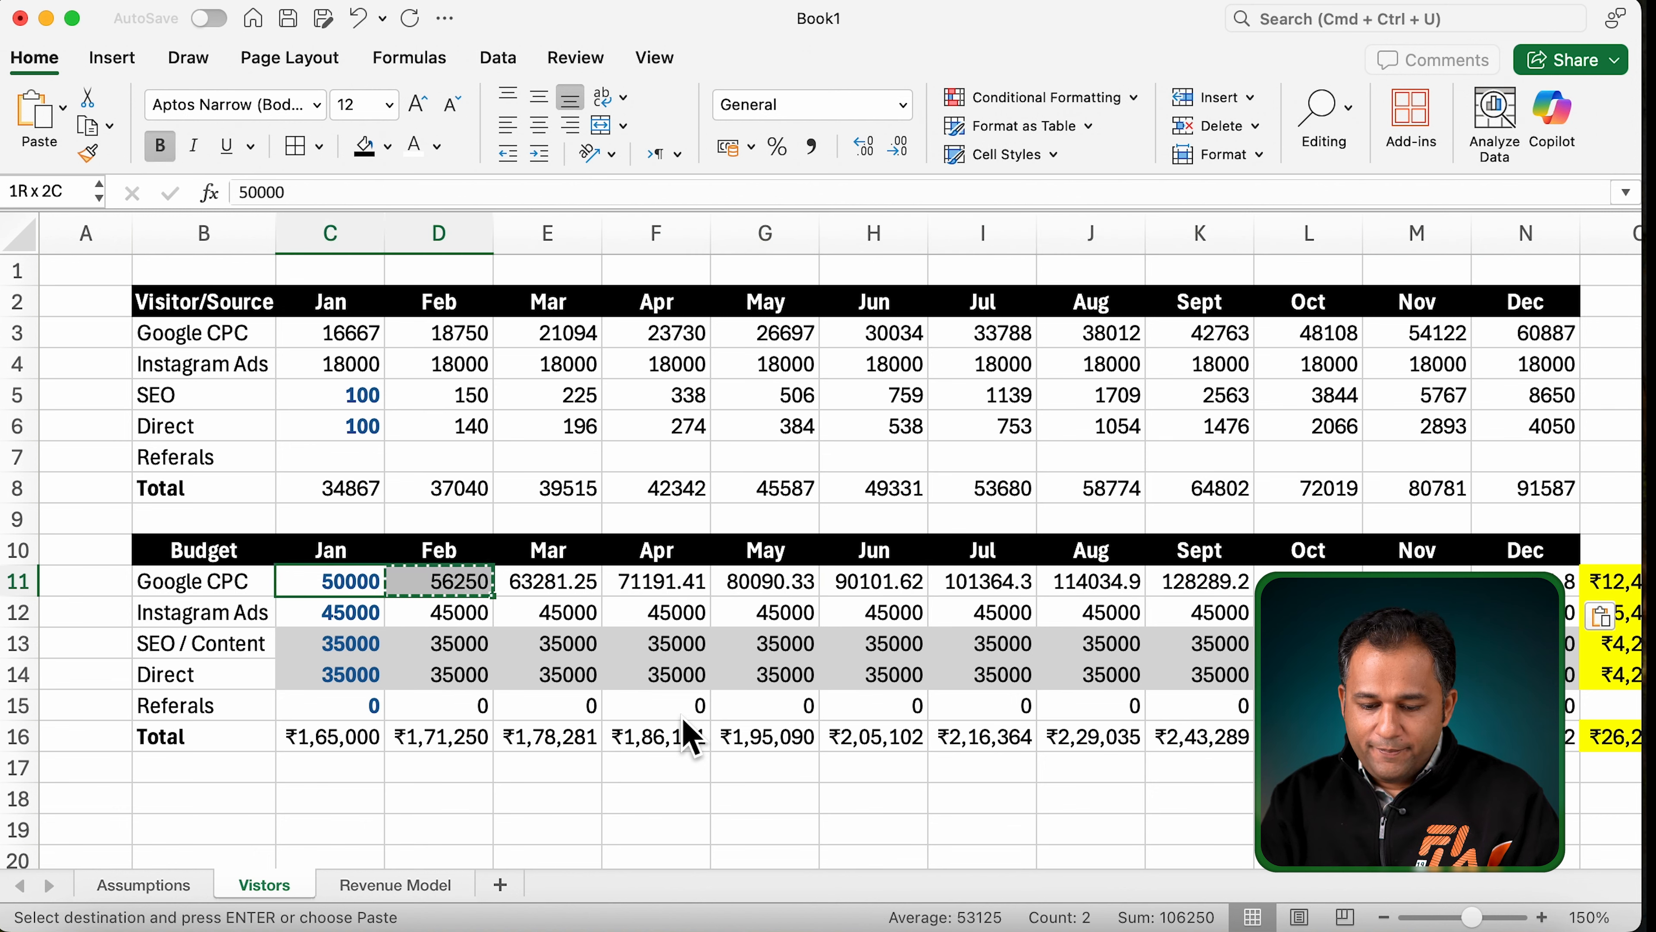
key(shift+Right)
key(shift+Right)
key(shift+Down)
key(shift+Down)
key(shift+Down)
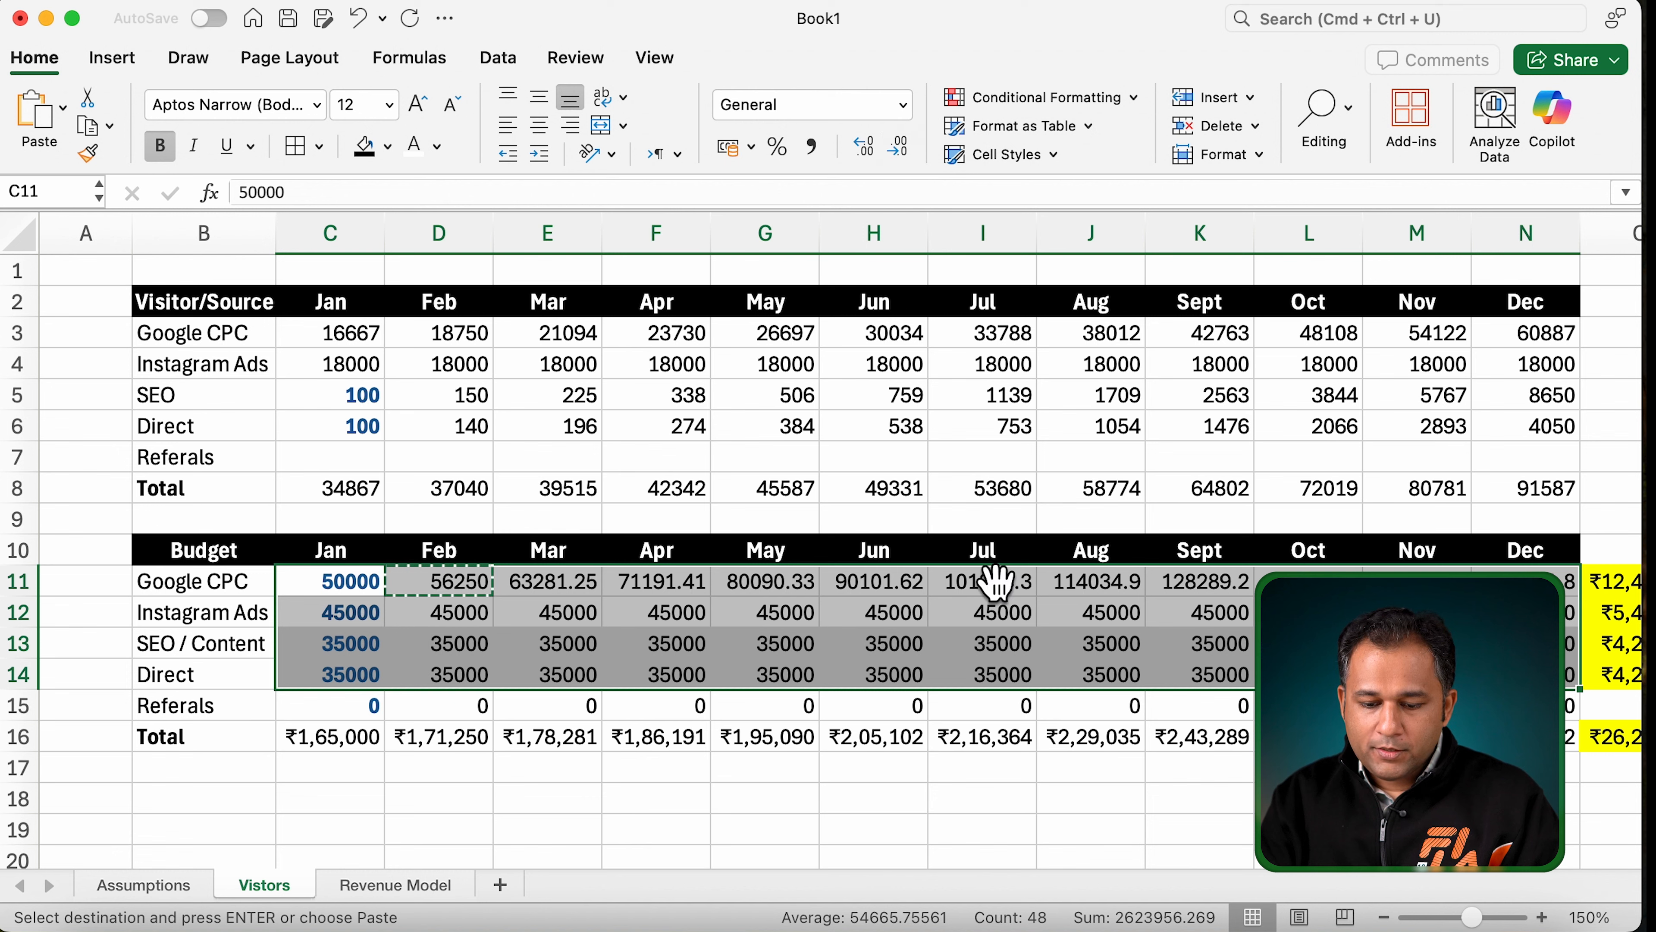
click(758, 677)
key(Escape)
Step: Reduce the Google CPC budgets for March through December, E11:N11, to zero decimal places
click(481, 591)
key(Left)
key(shift+Right)
key(shift+Right)
key(shift+Right)
key(shift+Right)
key(shift+Right)
key(shift+Right)
key(shift+Right)
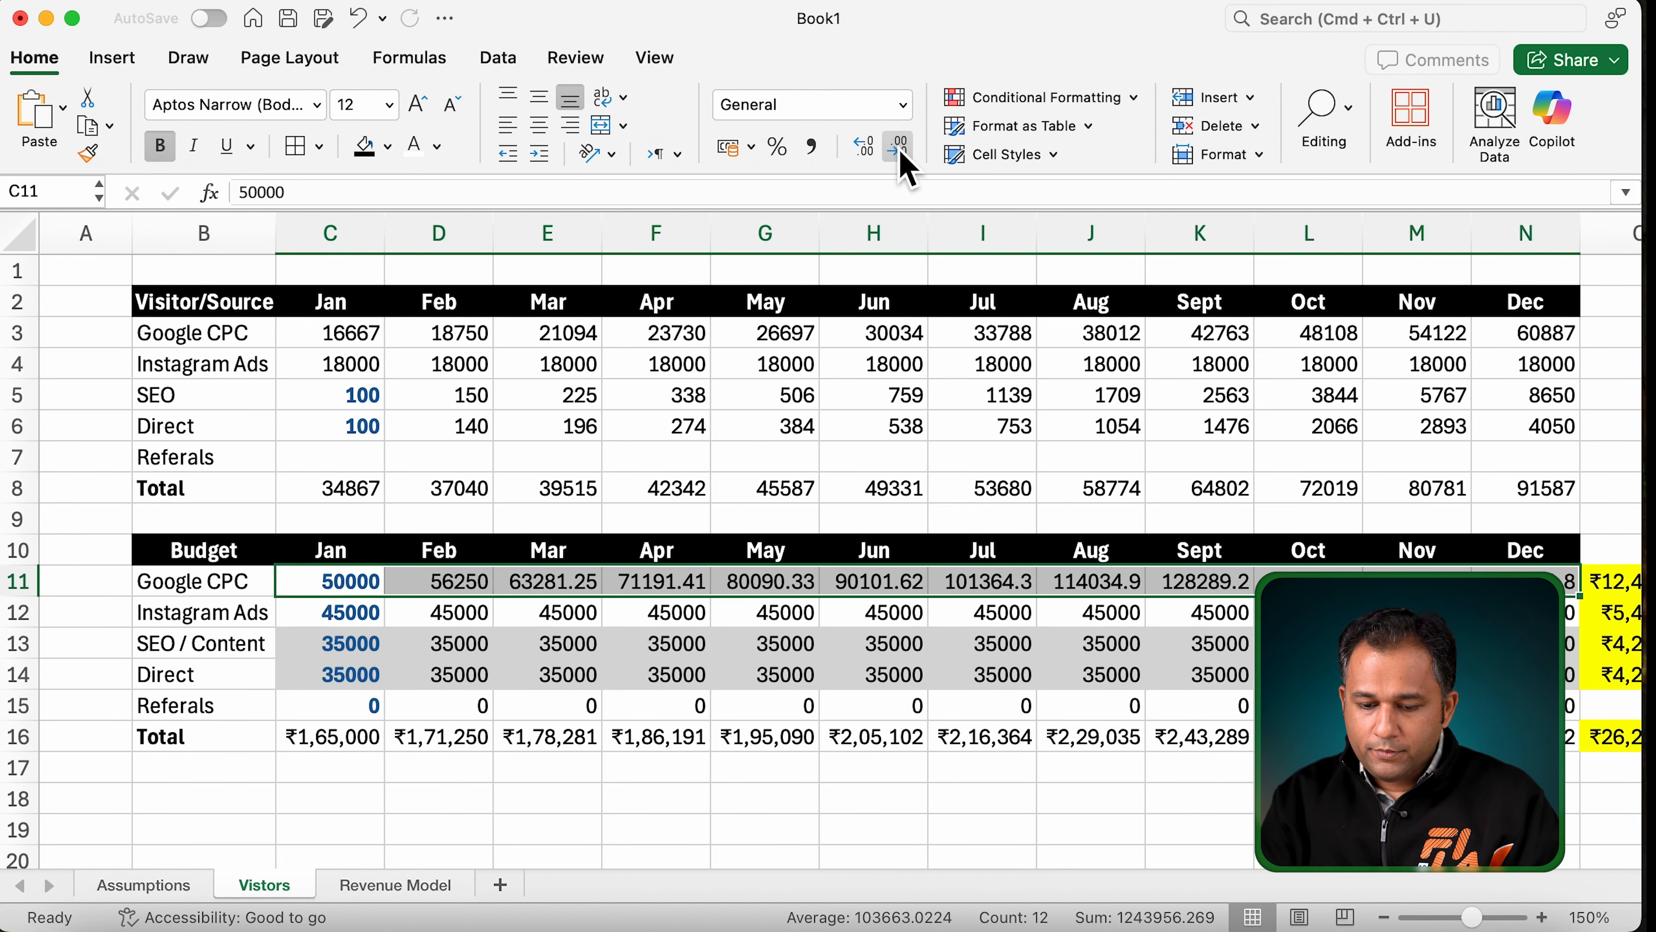
click(900, 707)
click(568, 593)
key(shift+Right)
key(shift+Right)
key(shift+Right)
key(shift+Right)
key(shift+Right)
key(shift+Right)
key(shift+Right)
key(shift+Right)
key(shift+Right)
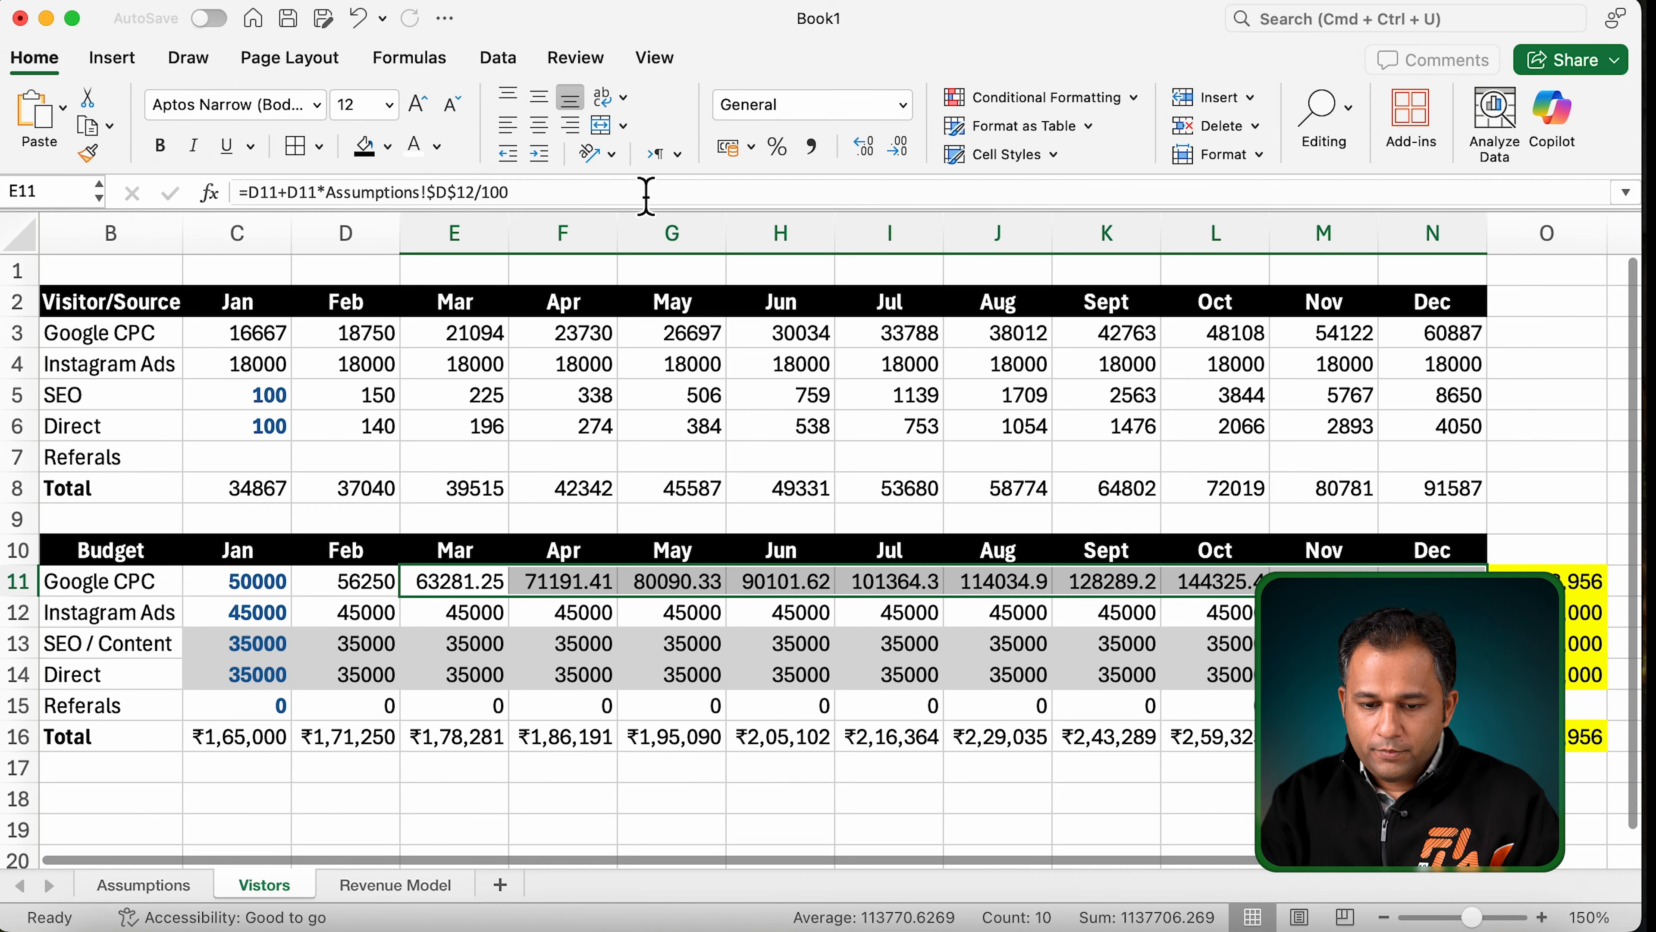
click(903, 153)
click(899, 146)
click(1017, 613)
Step: Examine the yearly Google CPC budget total and the January to December amounts in row 11
click(1532, 580)
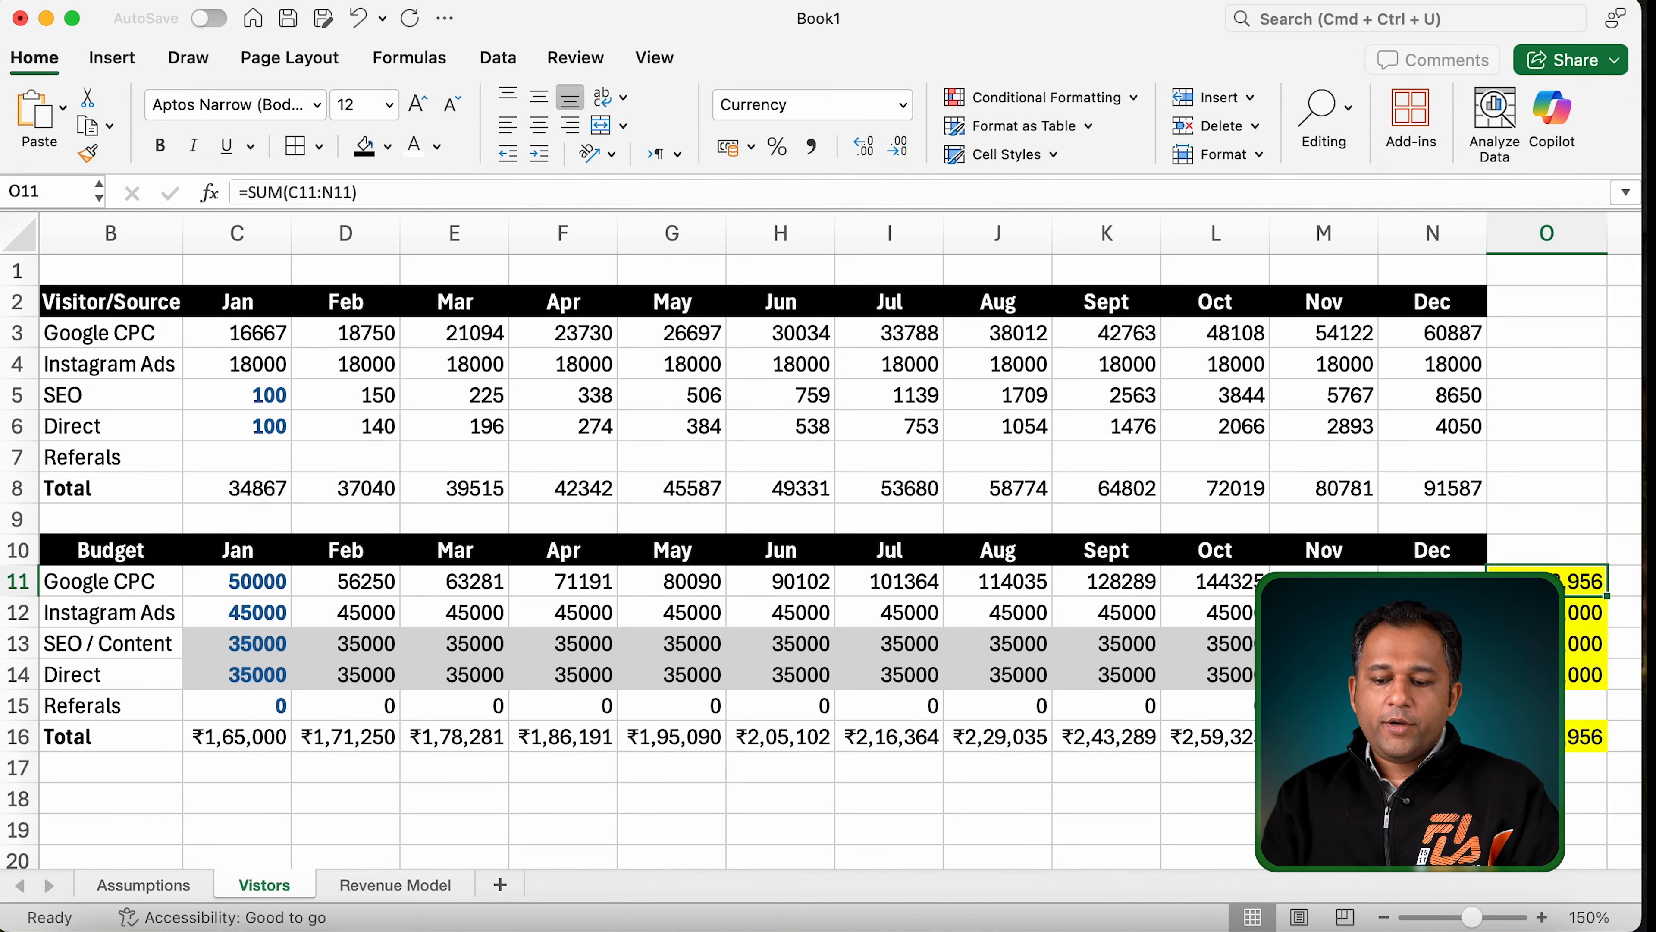
click(1435, 580)
key(shift+Left)
key(shift+Left)
key(shift+Left)
key(shift+Left)
key(shift+Left)
key(shift+Left)
key(shift+Left)
key(shift+Left)
key(shift+Left)
key(shift+Left)
key(shift+Left)
key(shift+Left)
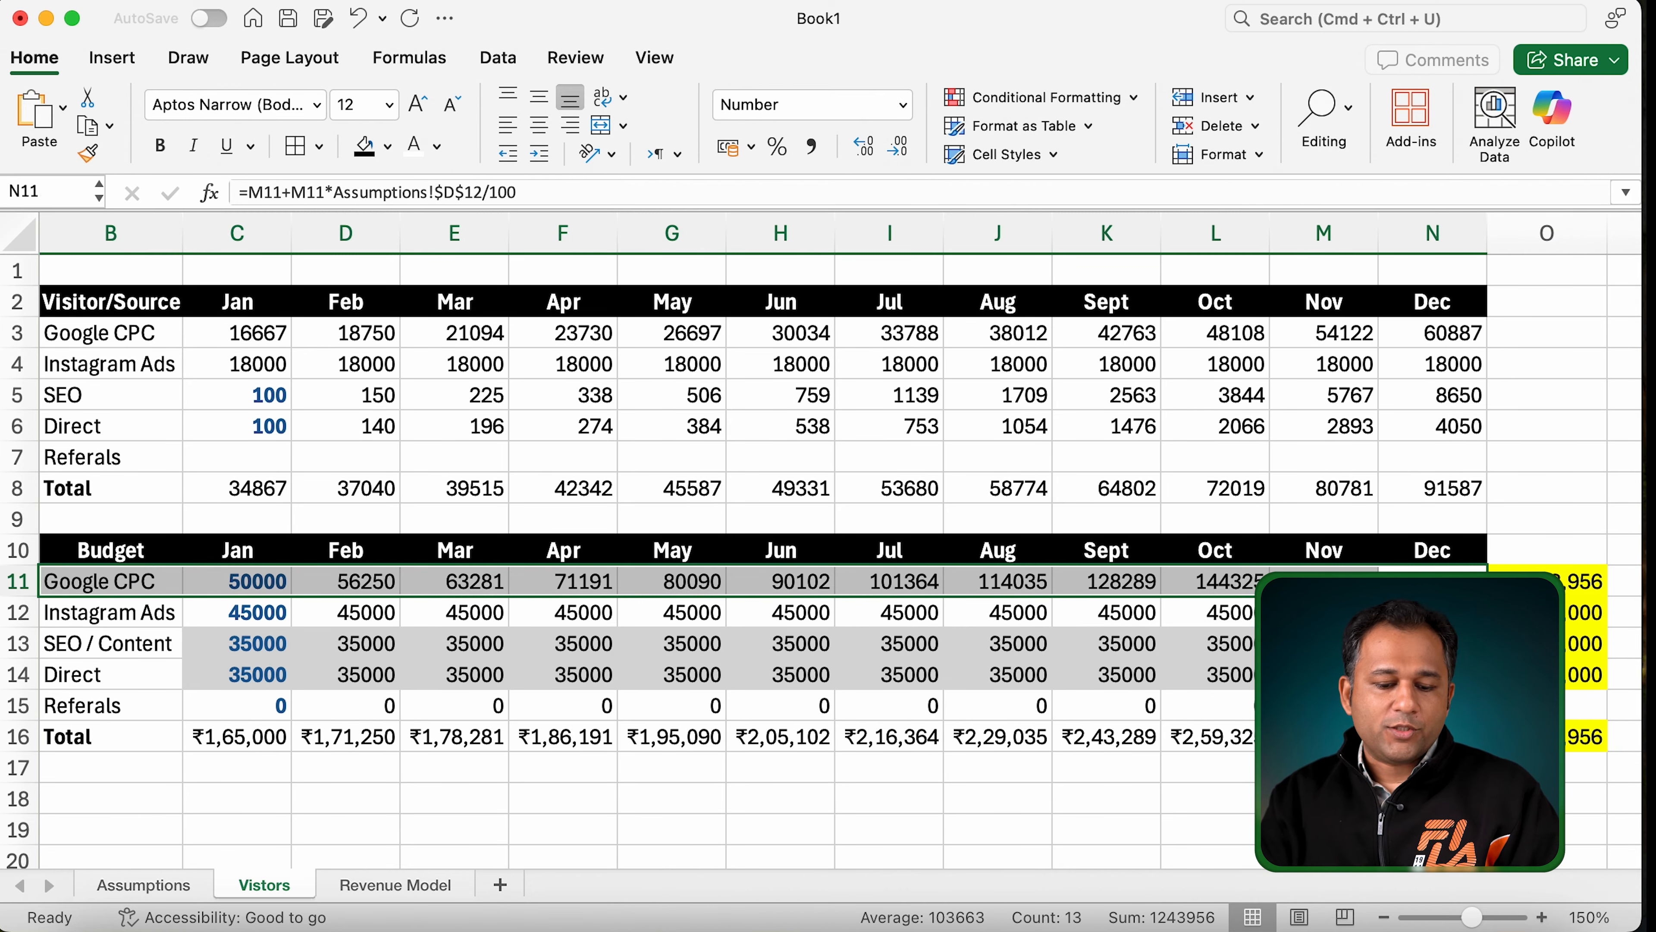
key(Right)
key(shift+Left)
key(Right)
key(Left)
key(Left)
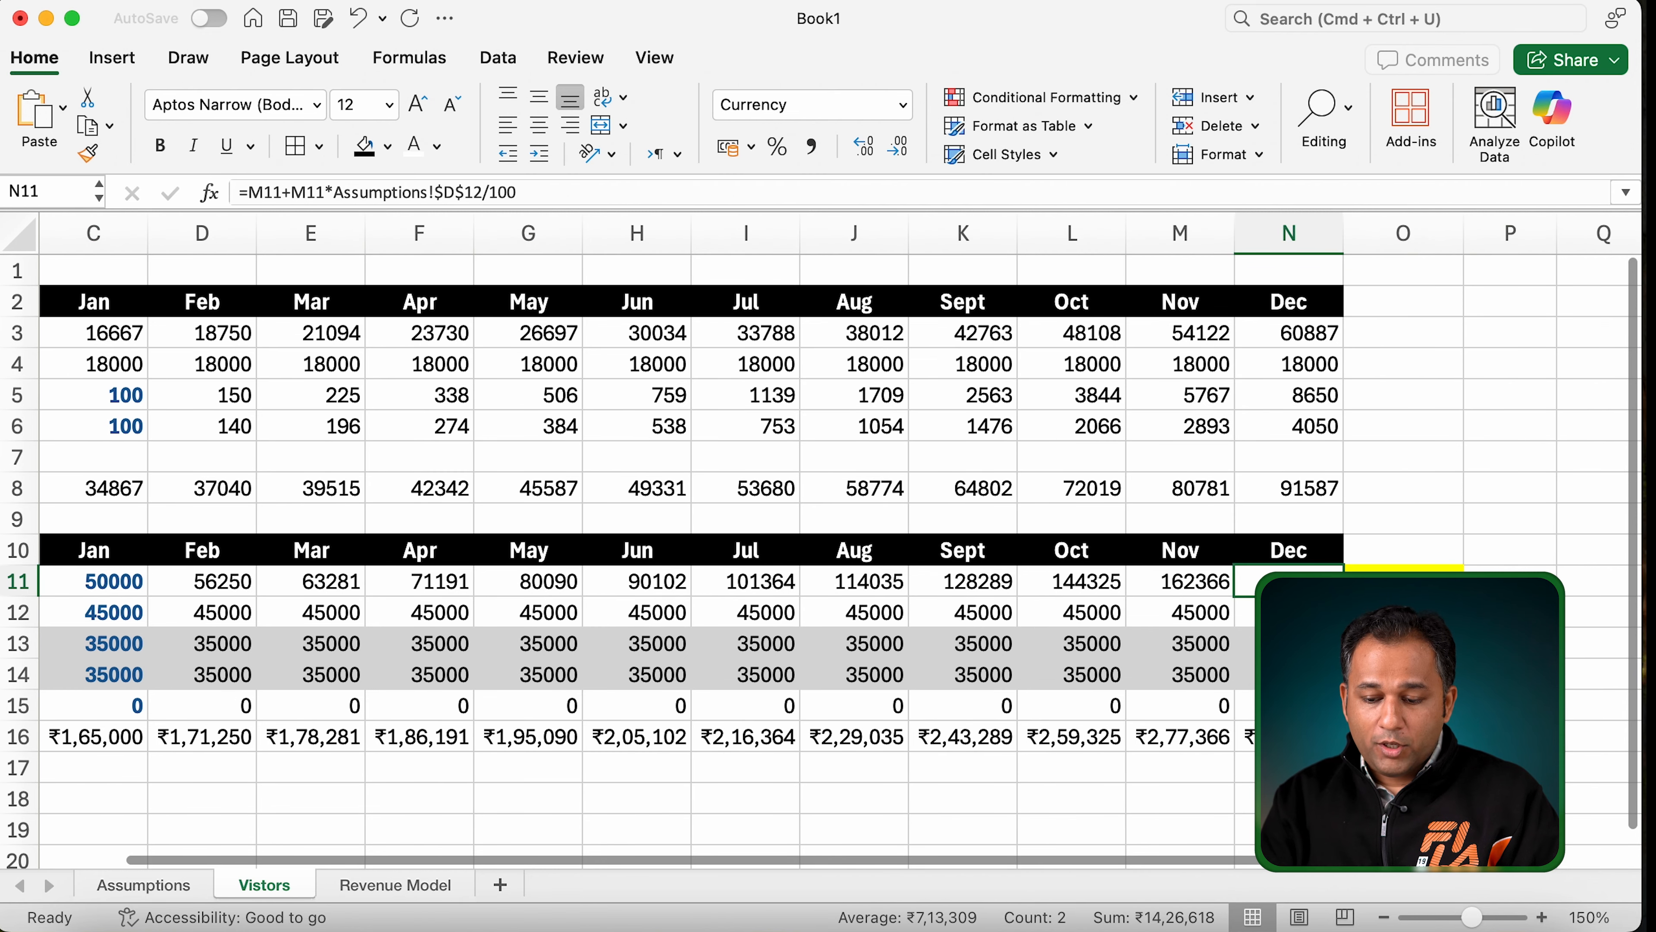
key(shift+Left)
key(shift+Left)
key(shift+Left)
key(shift+Left)
key(shift+Left)
key(shift+Left)
key(shift+Left)
key(shift+Left)
key(shift+Left)
key(shift+Left)
key(shift+Left)
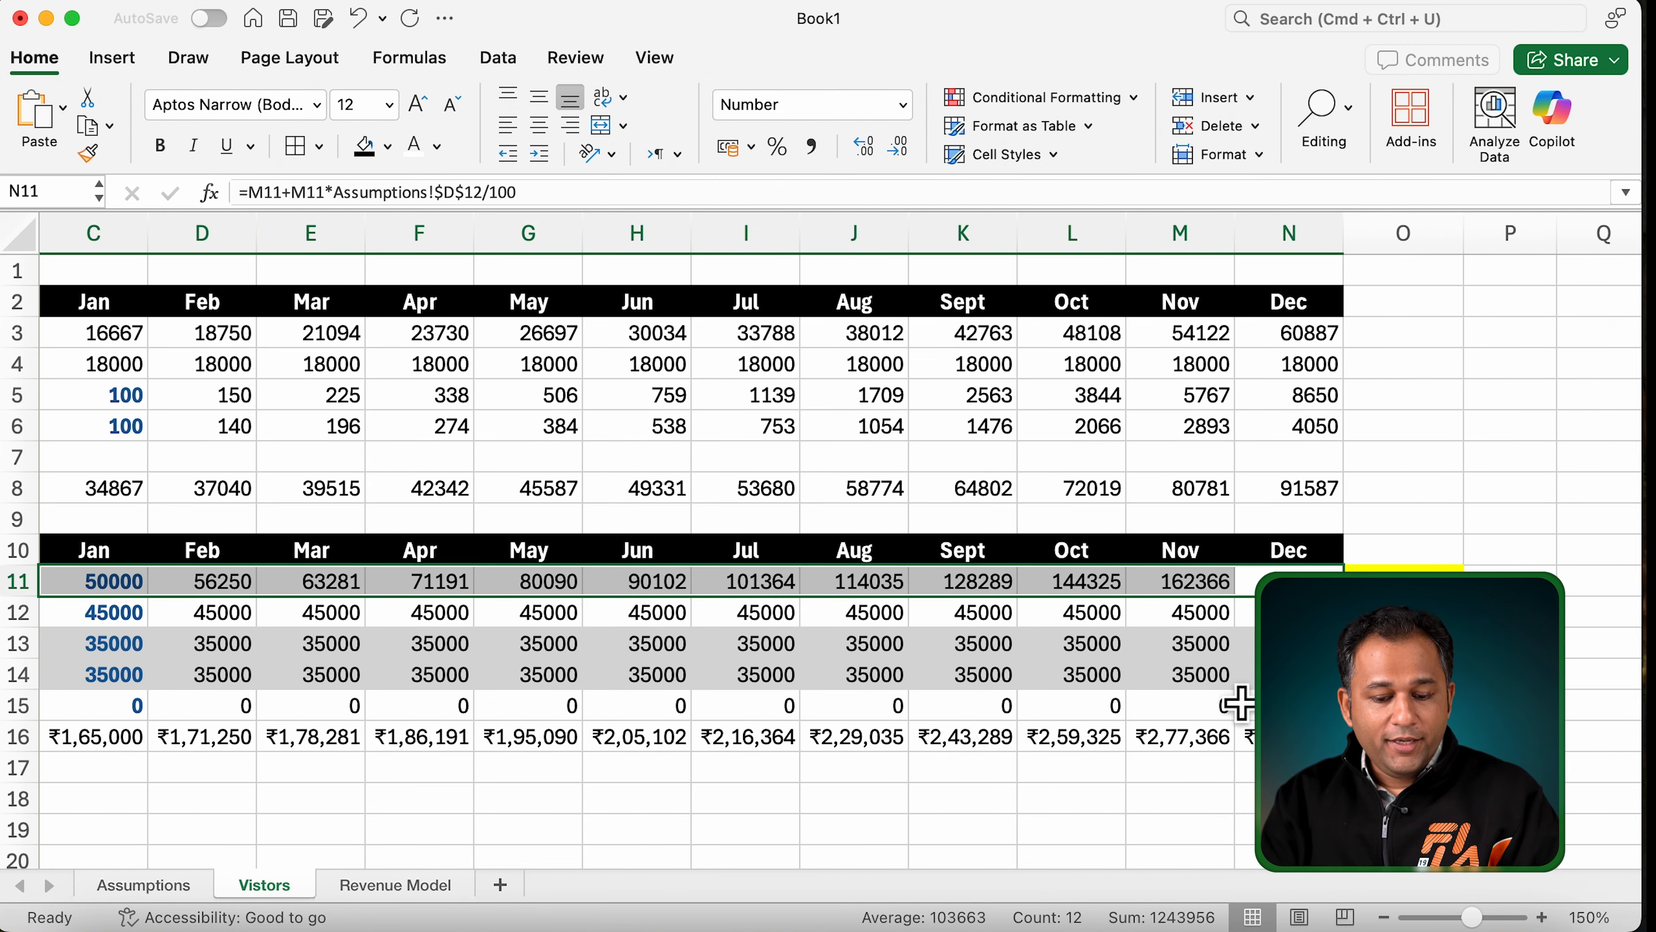
scroll(1239, 703, left, 2)
scroll(1239, 703, right, 1)
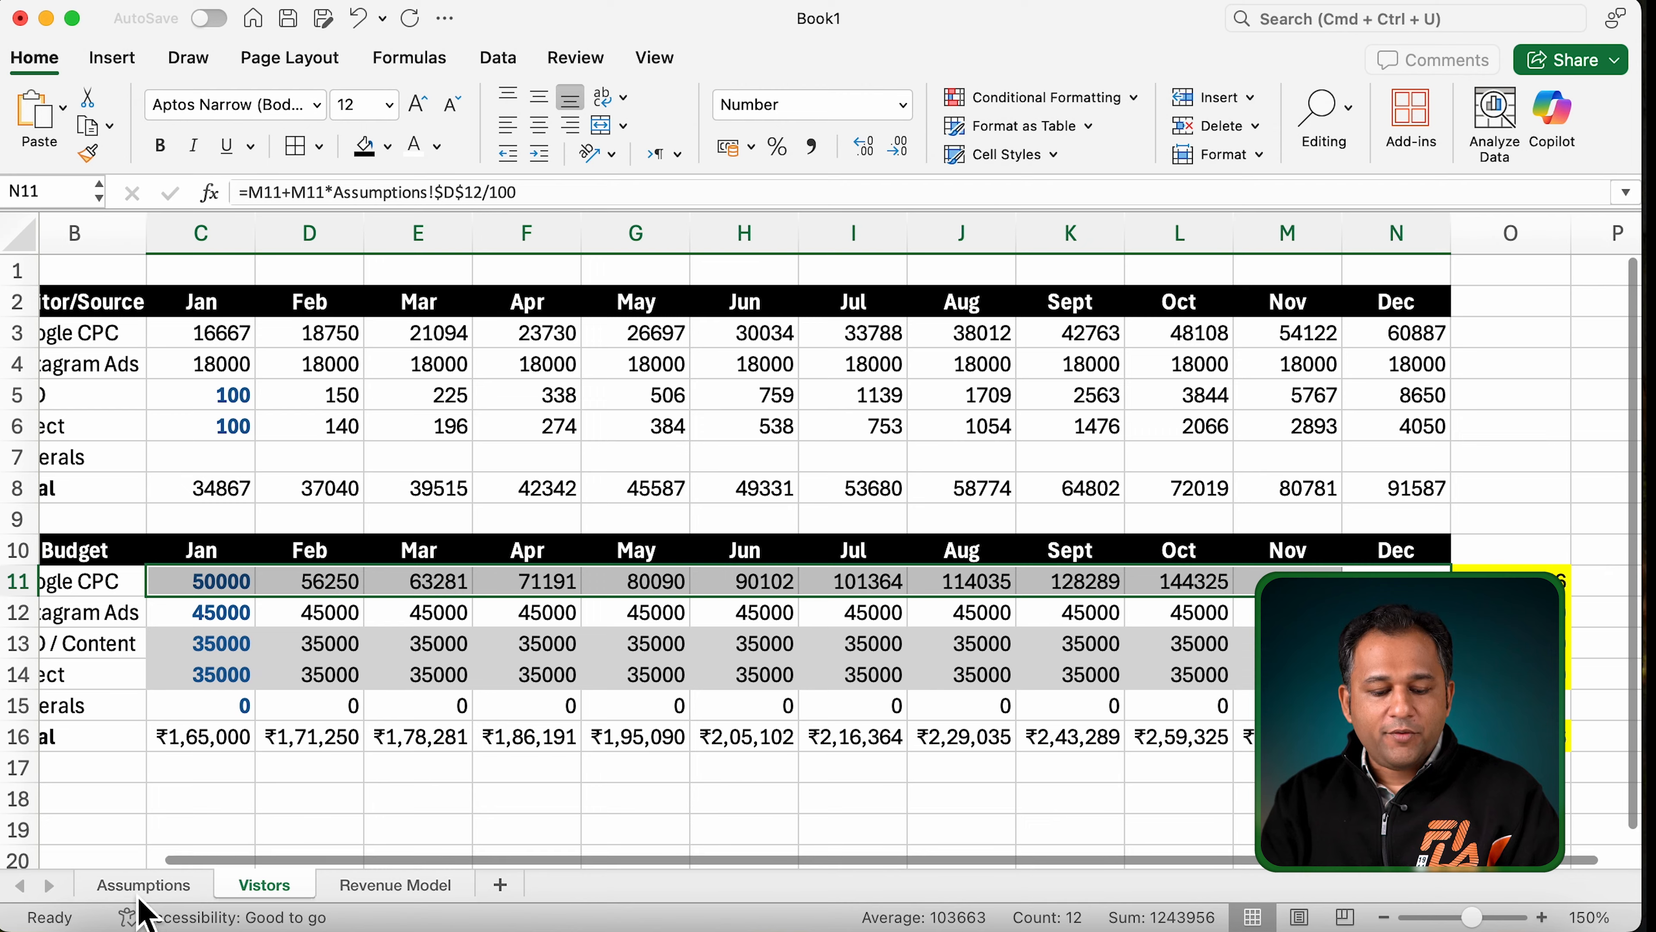
click(143, 885)
click(280, 885)
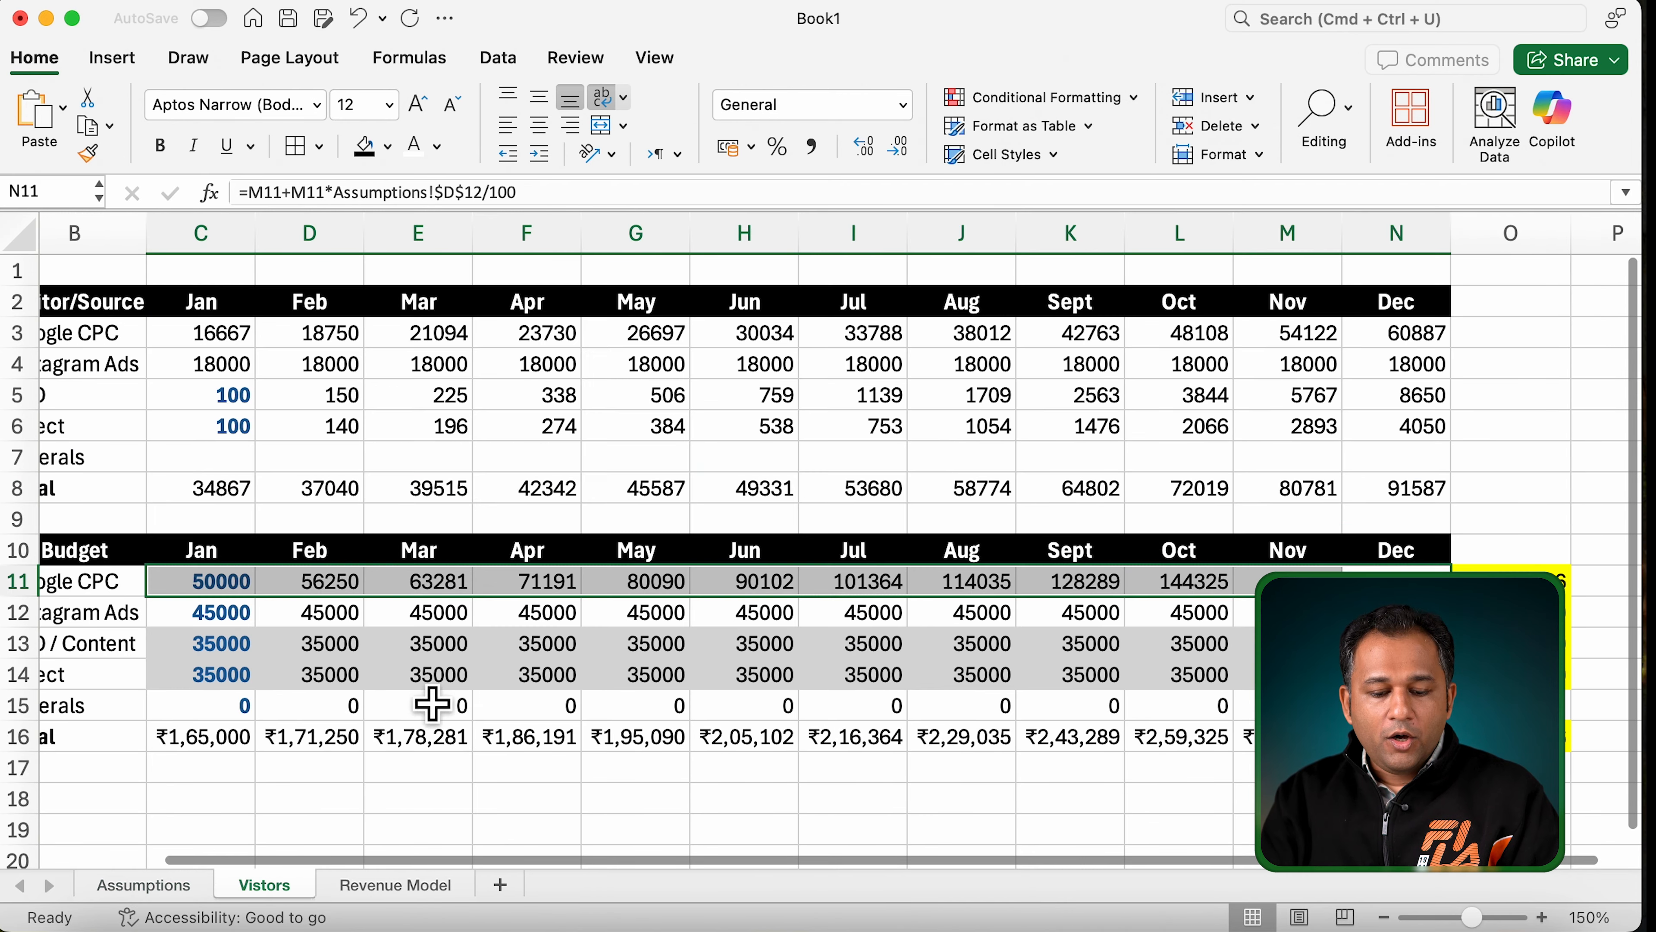
click(307, 582)
drag(210, 582, 1395, 582)
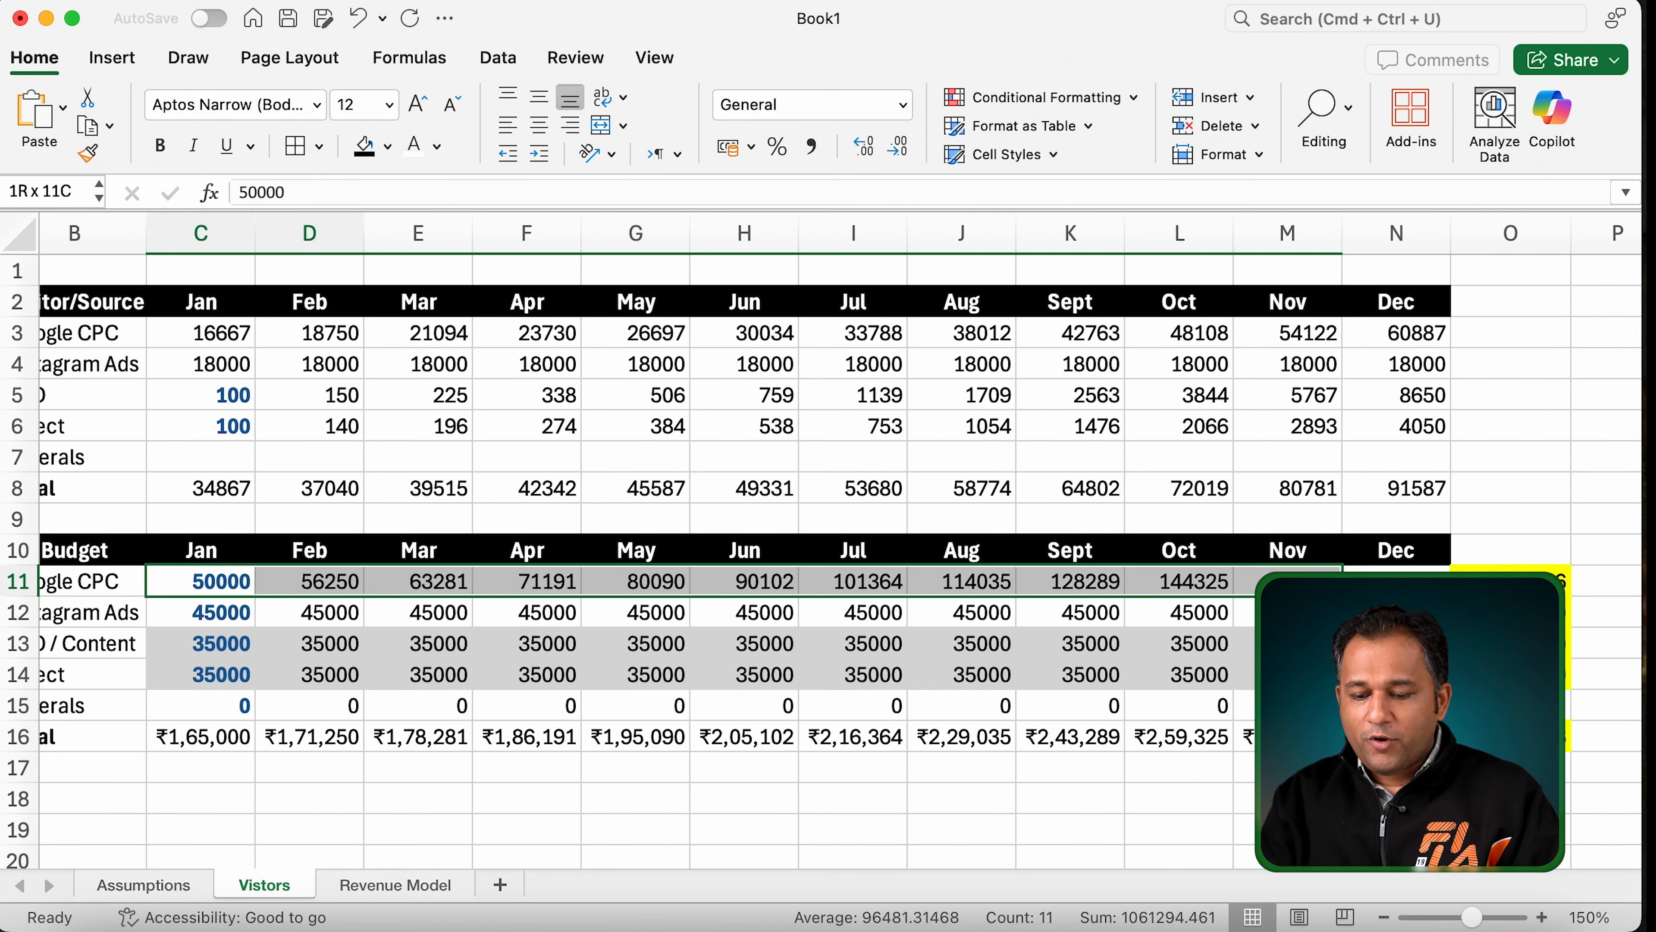
Step: Set the Monthly Budget Increment on the Assumptions sheet to 15 and return to the Vistors sheet to check the budgets
click(163, 885)
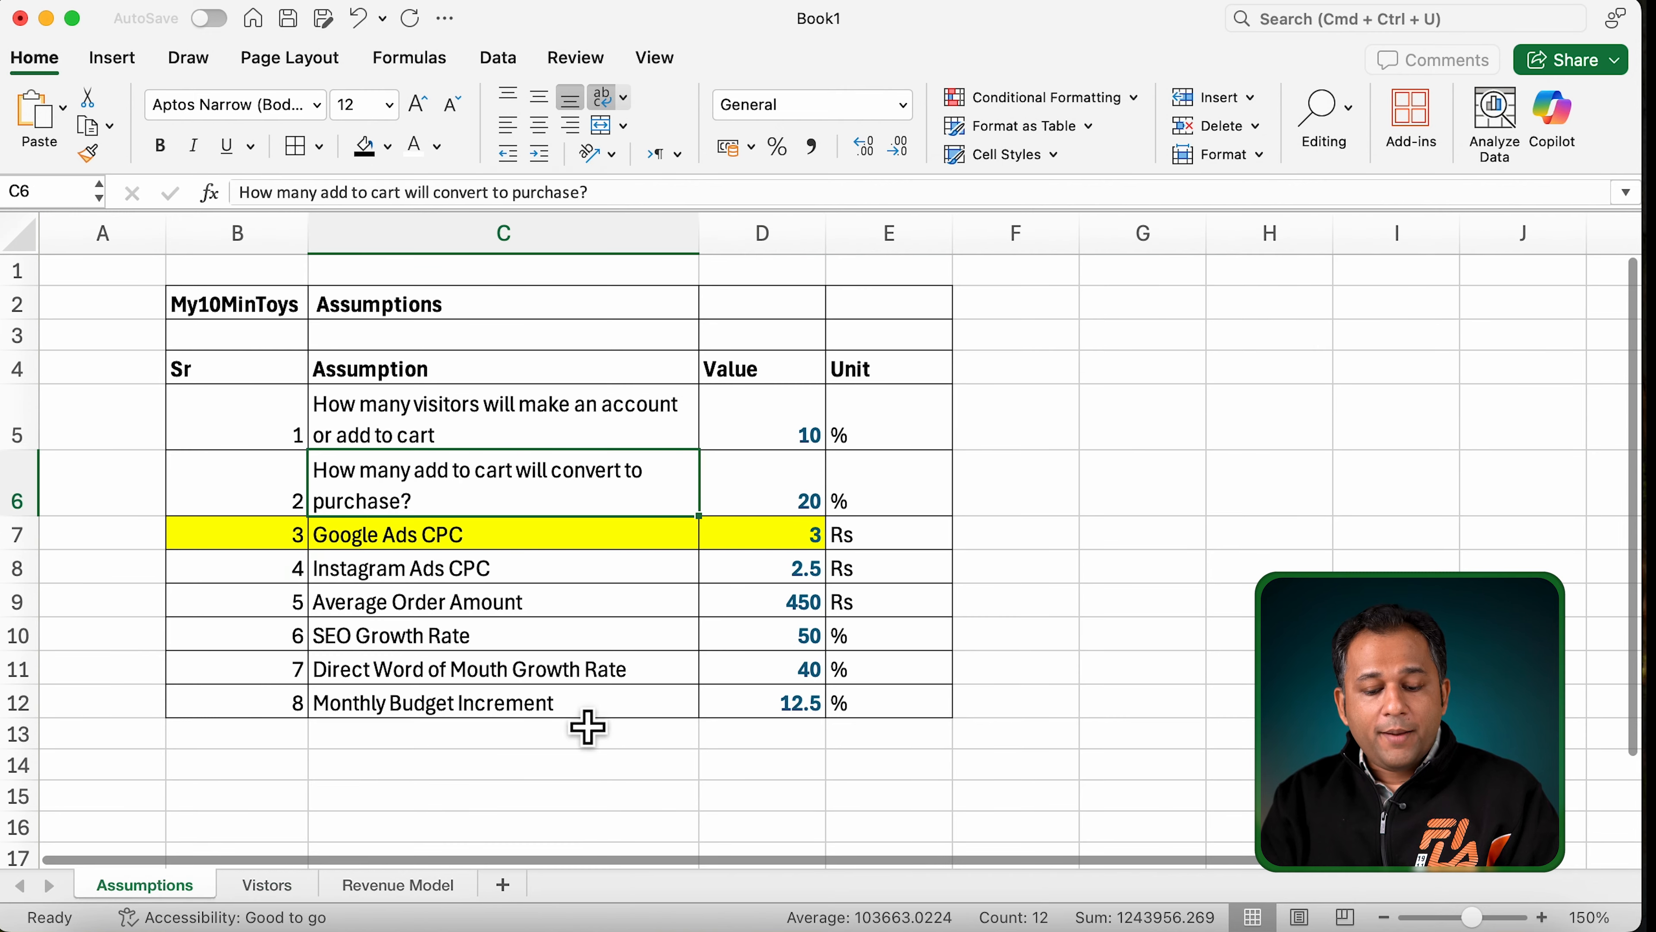
click(803, 711)
text(15)
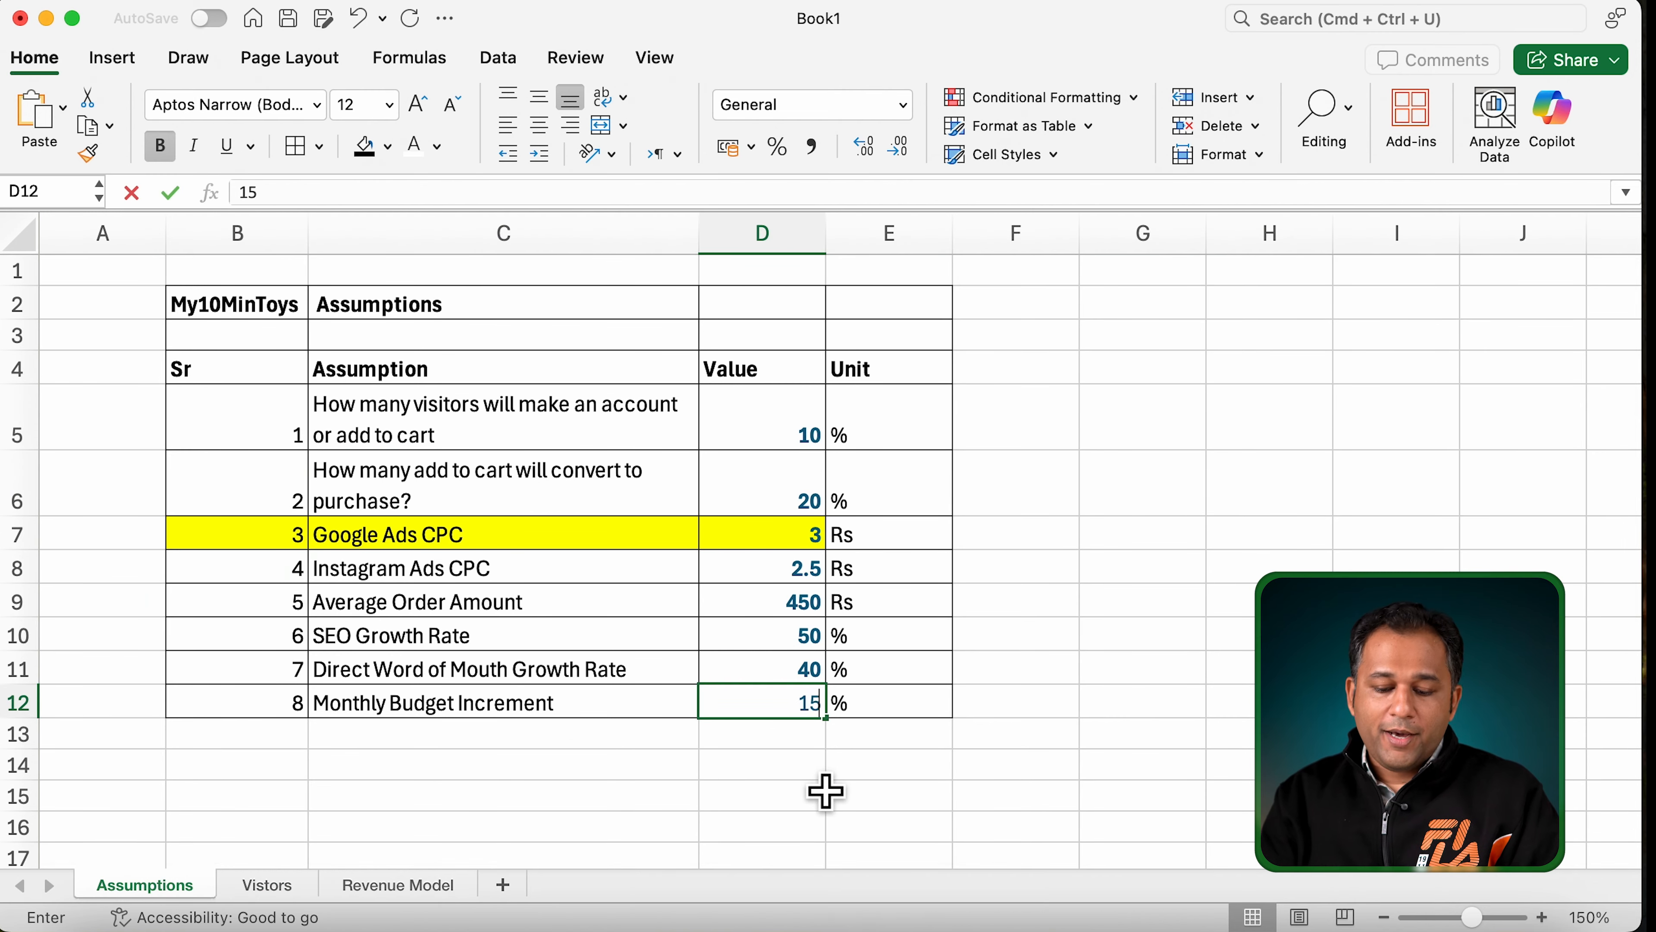
key(Return)
click(268, 885)
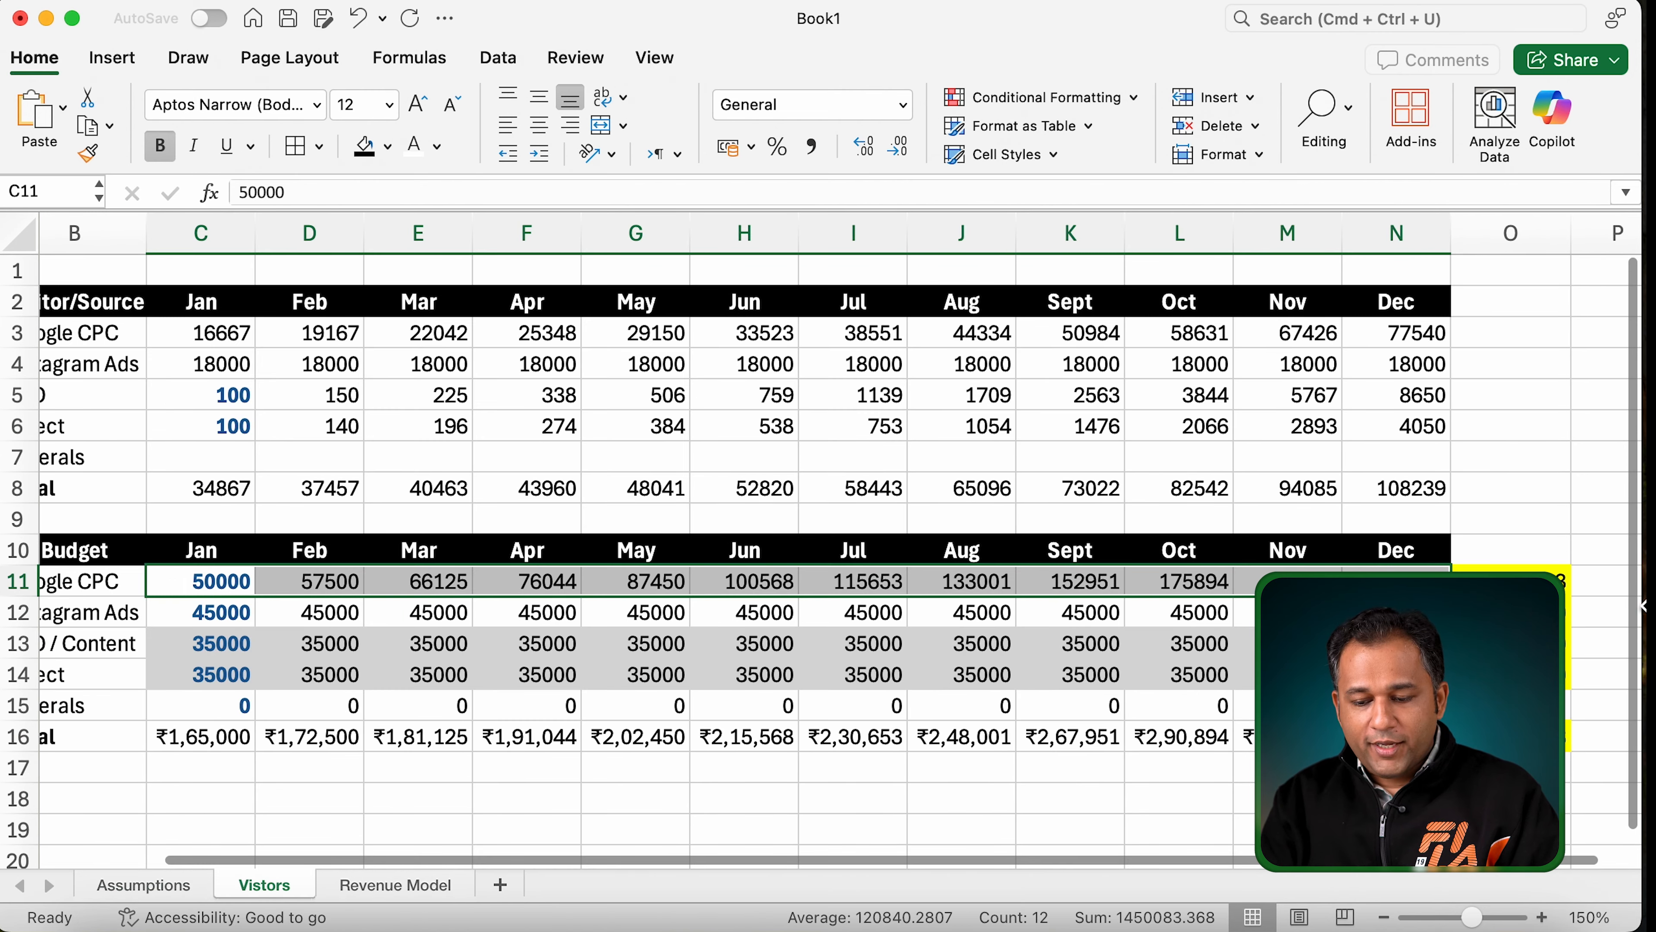
Step: Set the Monthly Budget Increment on the Assumptions sheet to 11 and return to the Vistors sheet to check the yearly Google CPC total
click(144, 885)
click(779, 702)
text(11)
key(Return)
click(264, 886)
click(1510, 580)
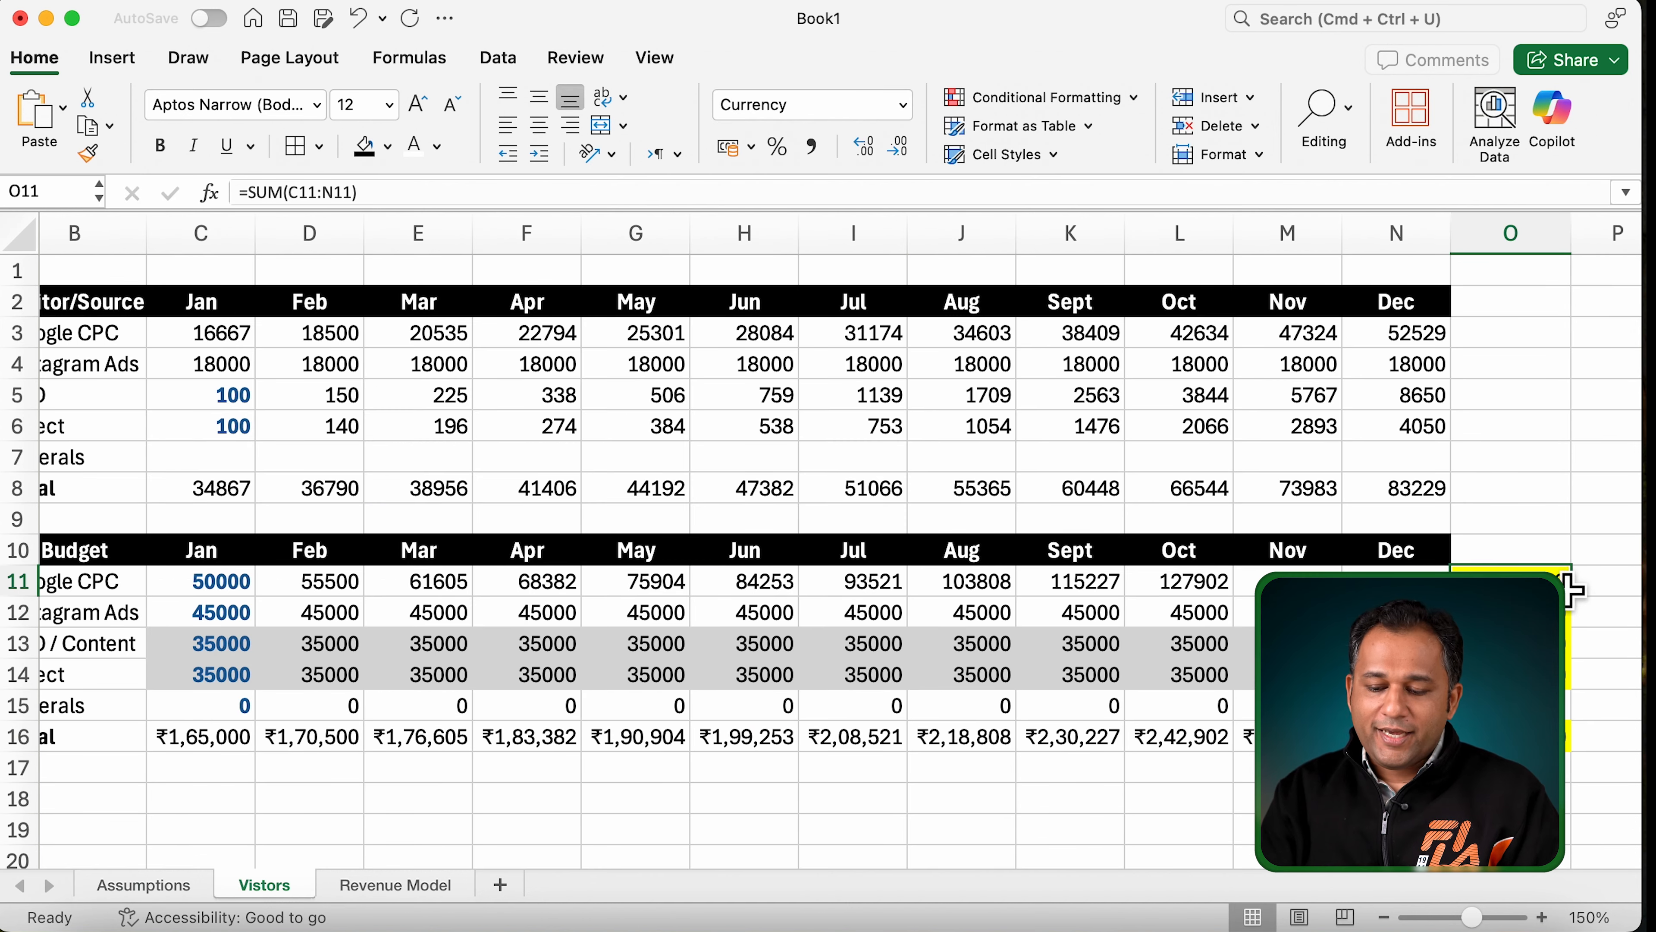
click(1597, 587)
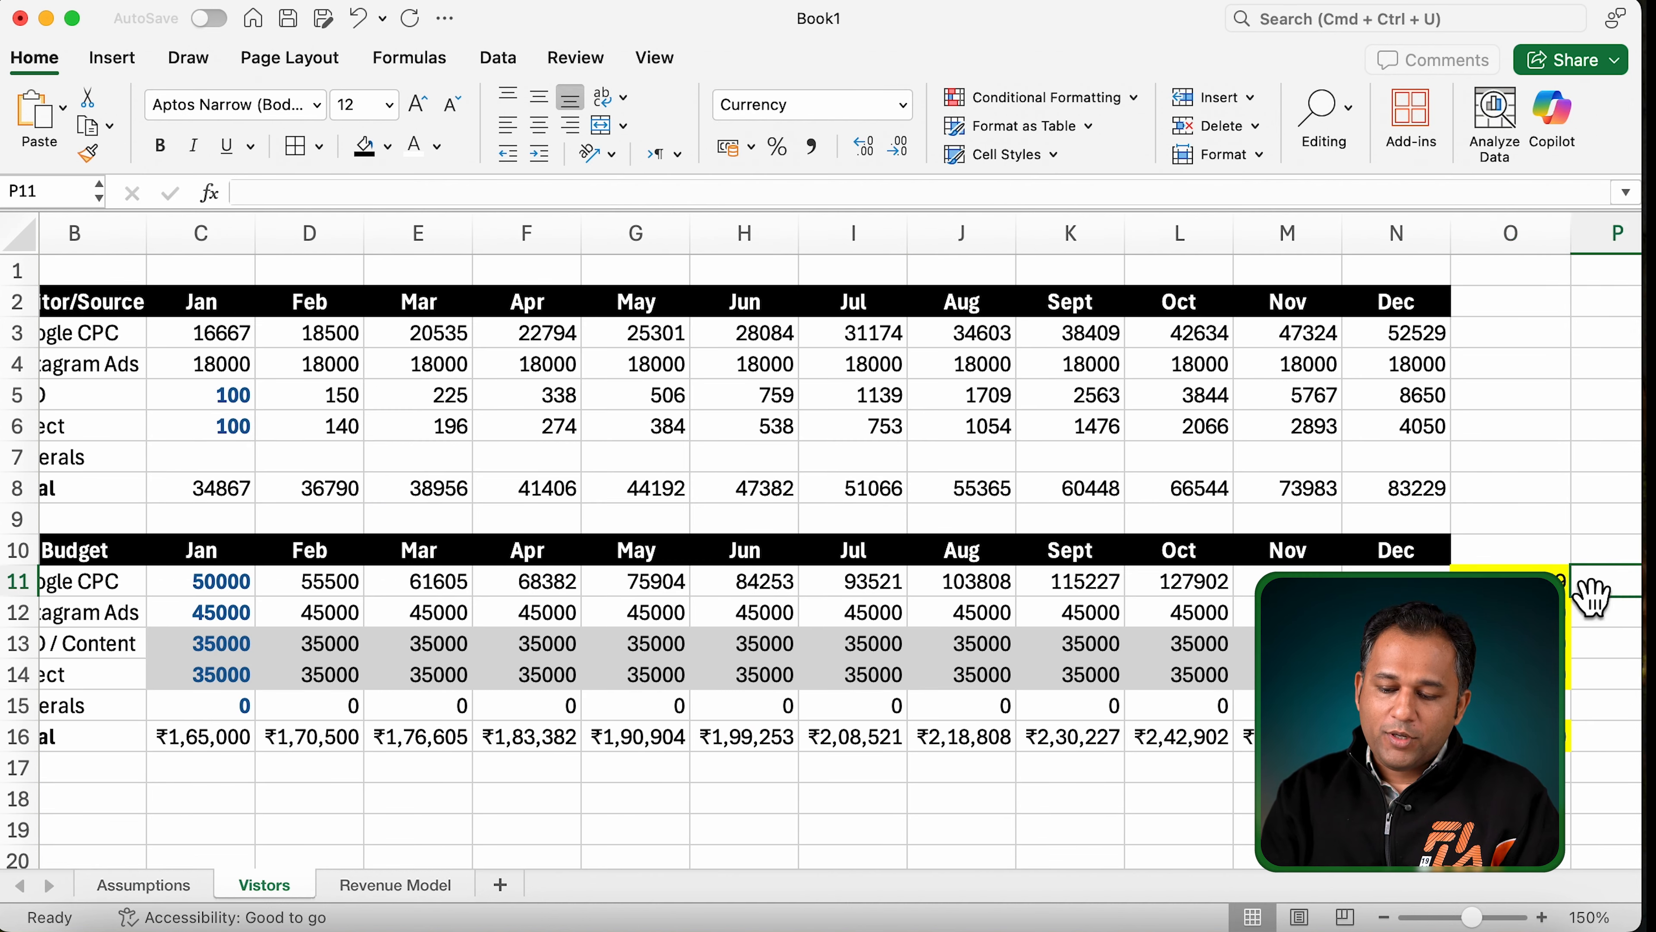
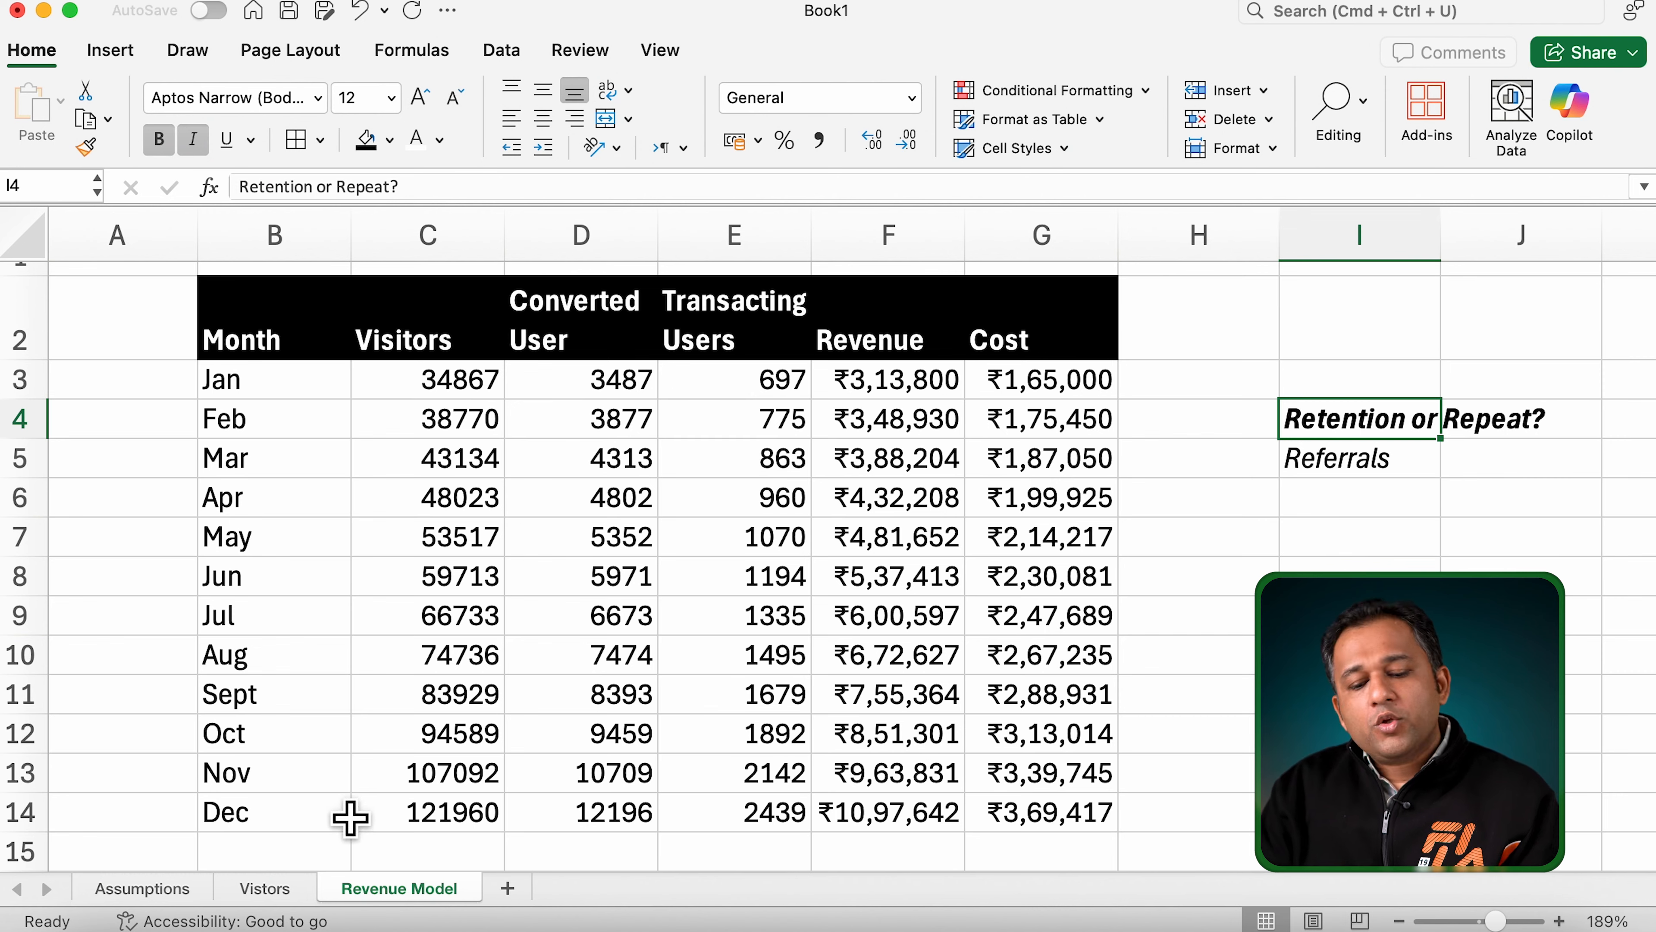
Step: Add assumption 9, "MoM Returning Users (Transacting)", with value 20 and unit % in row 13 of the Assumptions sheet
click(156, 890)
click(285, 745)
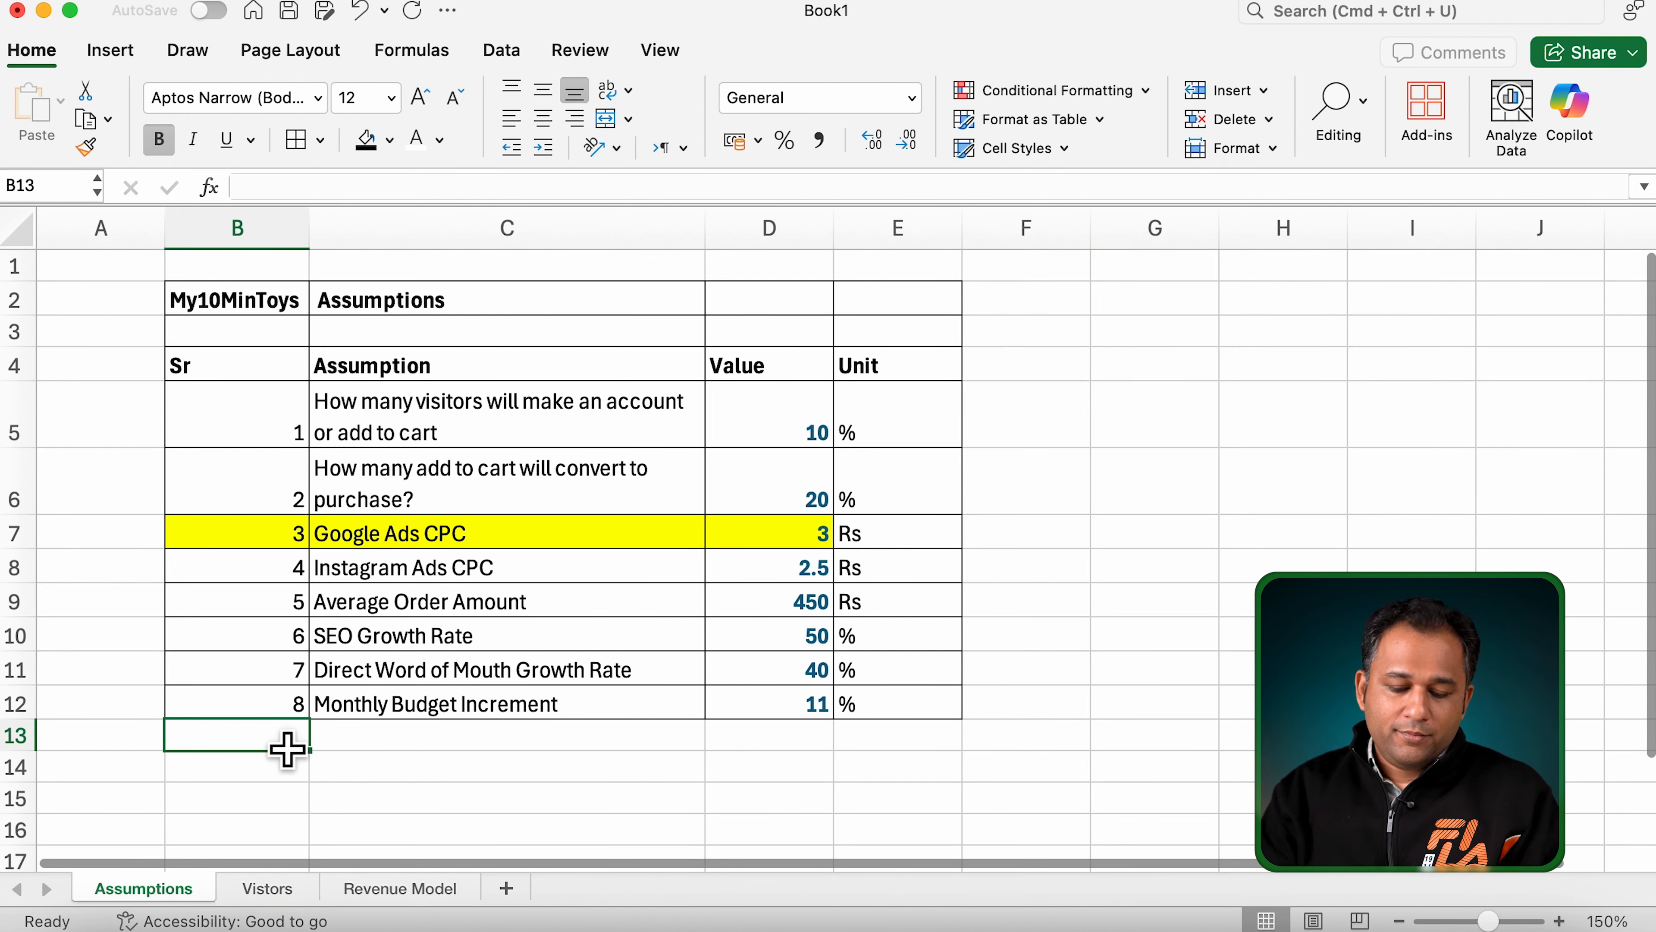
text(9)
key(Tab)
text(MoM)
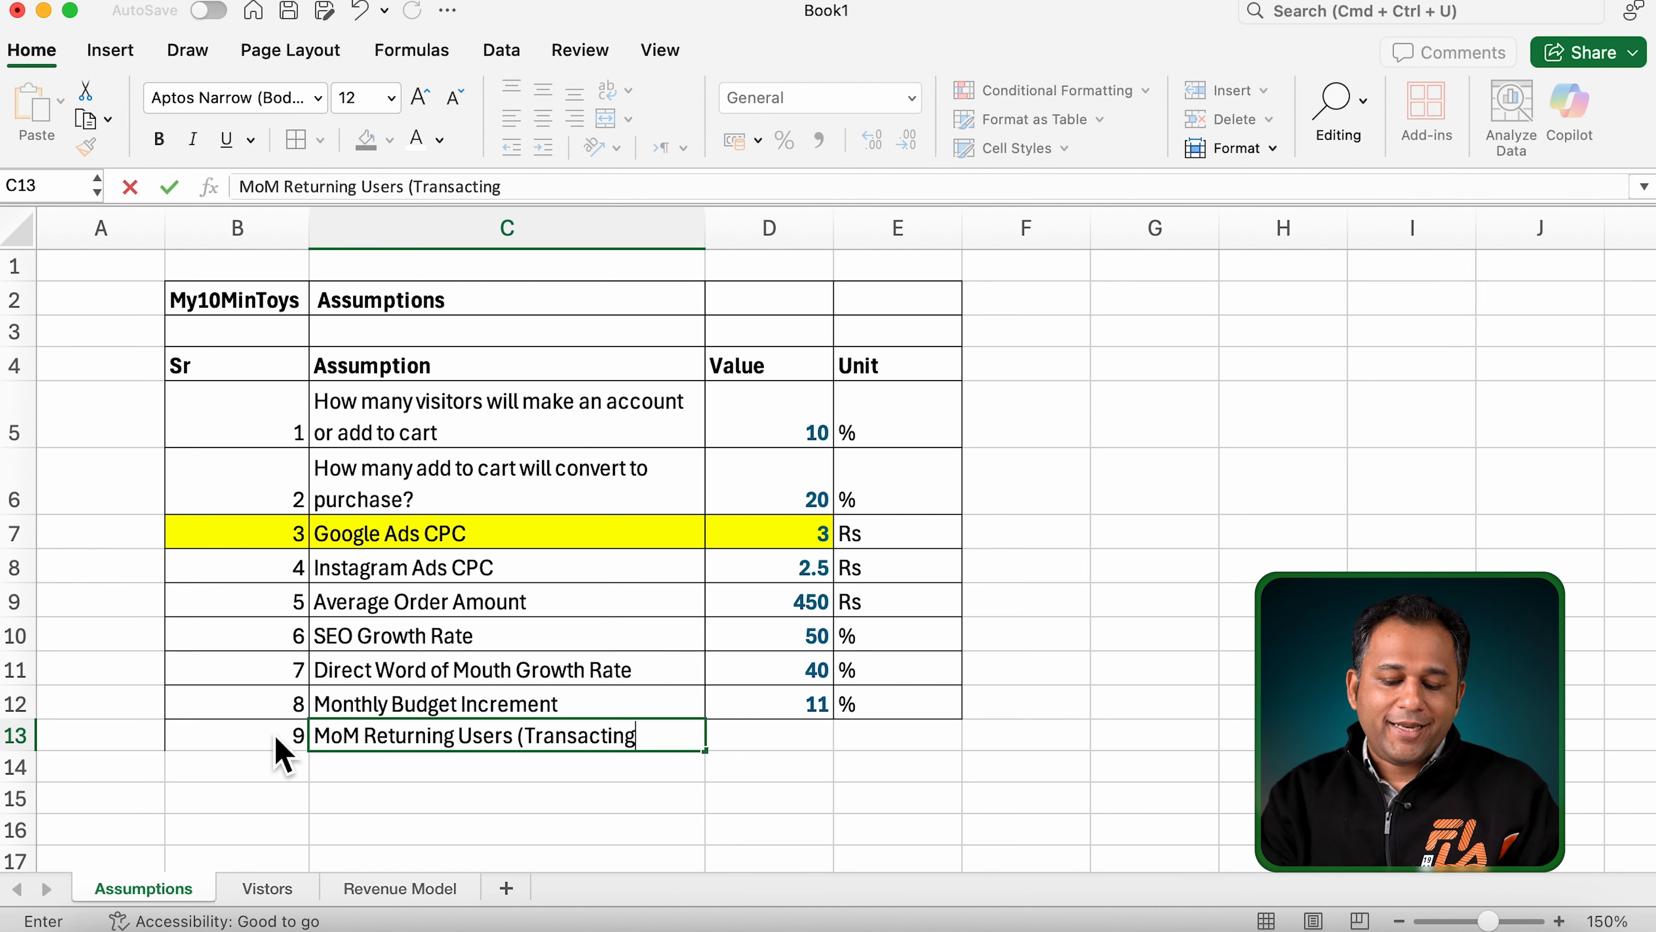
key(Tab)
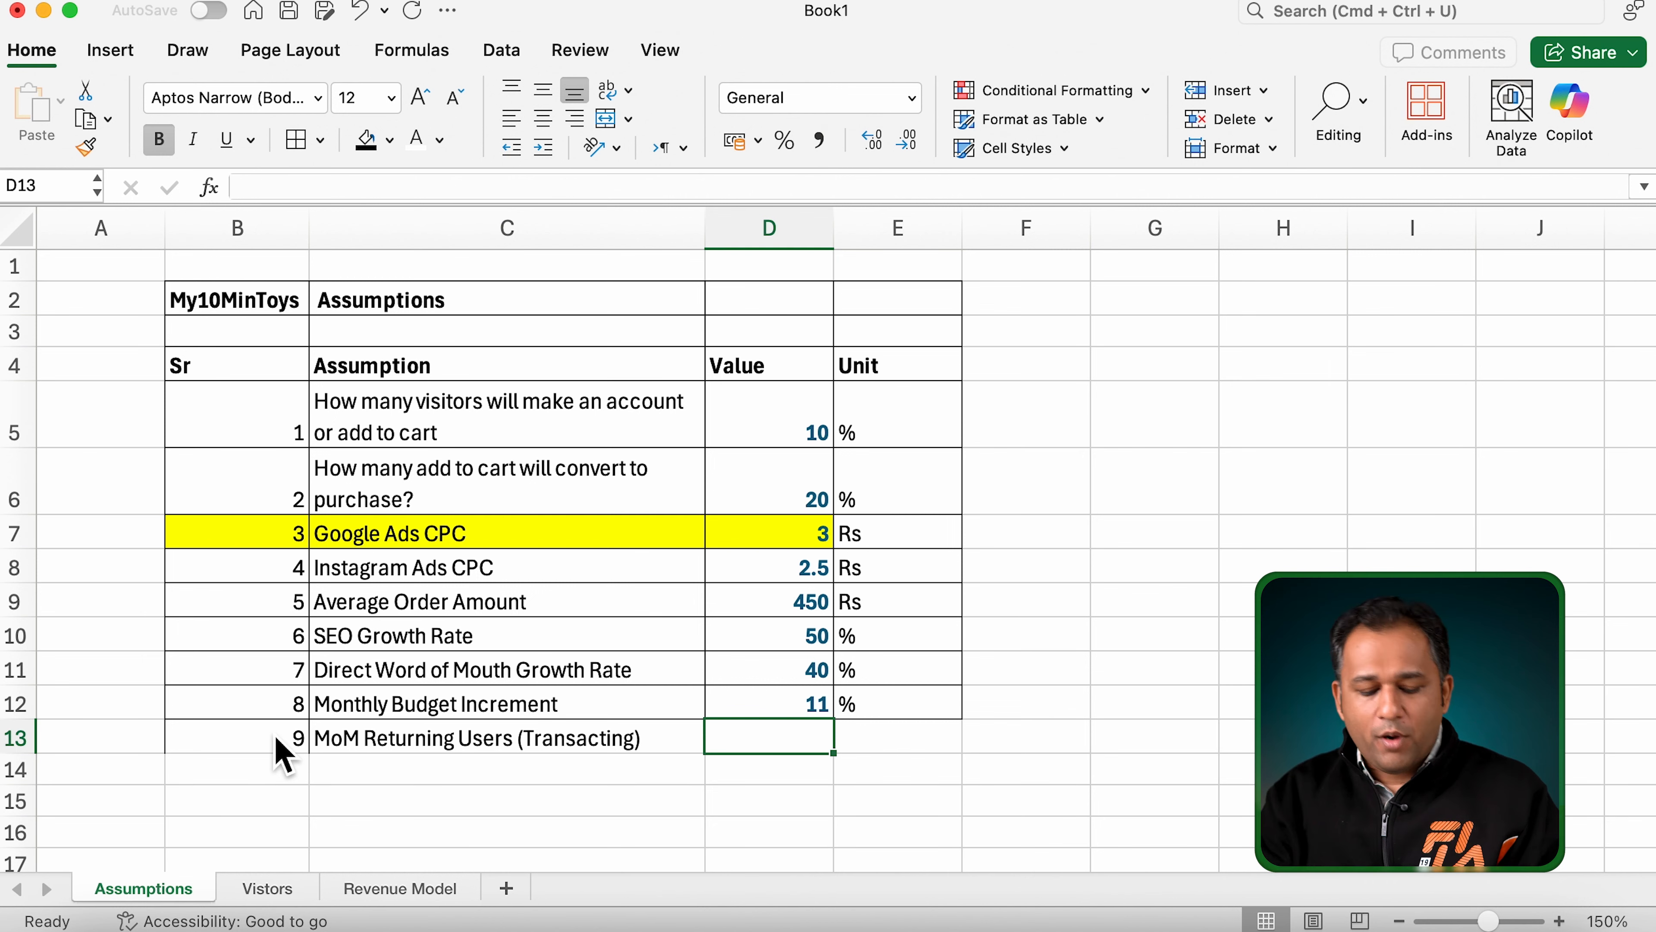
text(20)
key(Tab)
text(%)
key(Tab)
Step: Apply cell borders to the new assumption row, B13:E13
key(Left)
key(Left)
key(Left)
key(Left)
key(shift+Right)
key(shift+Right)
key(shift+Right)
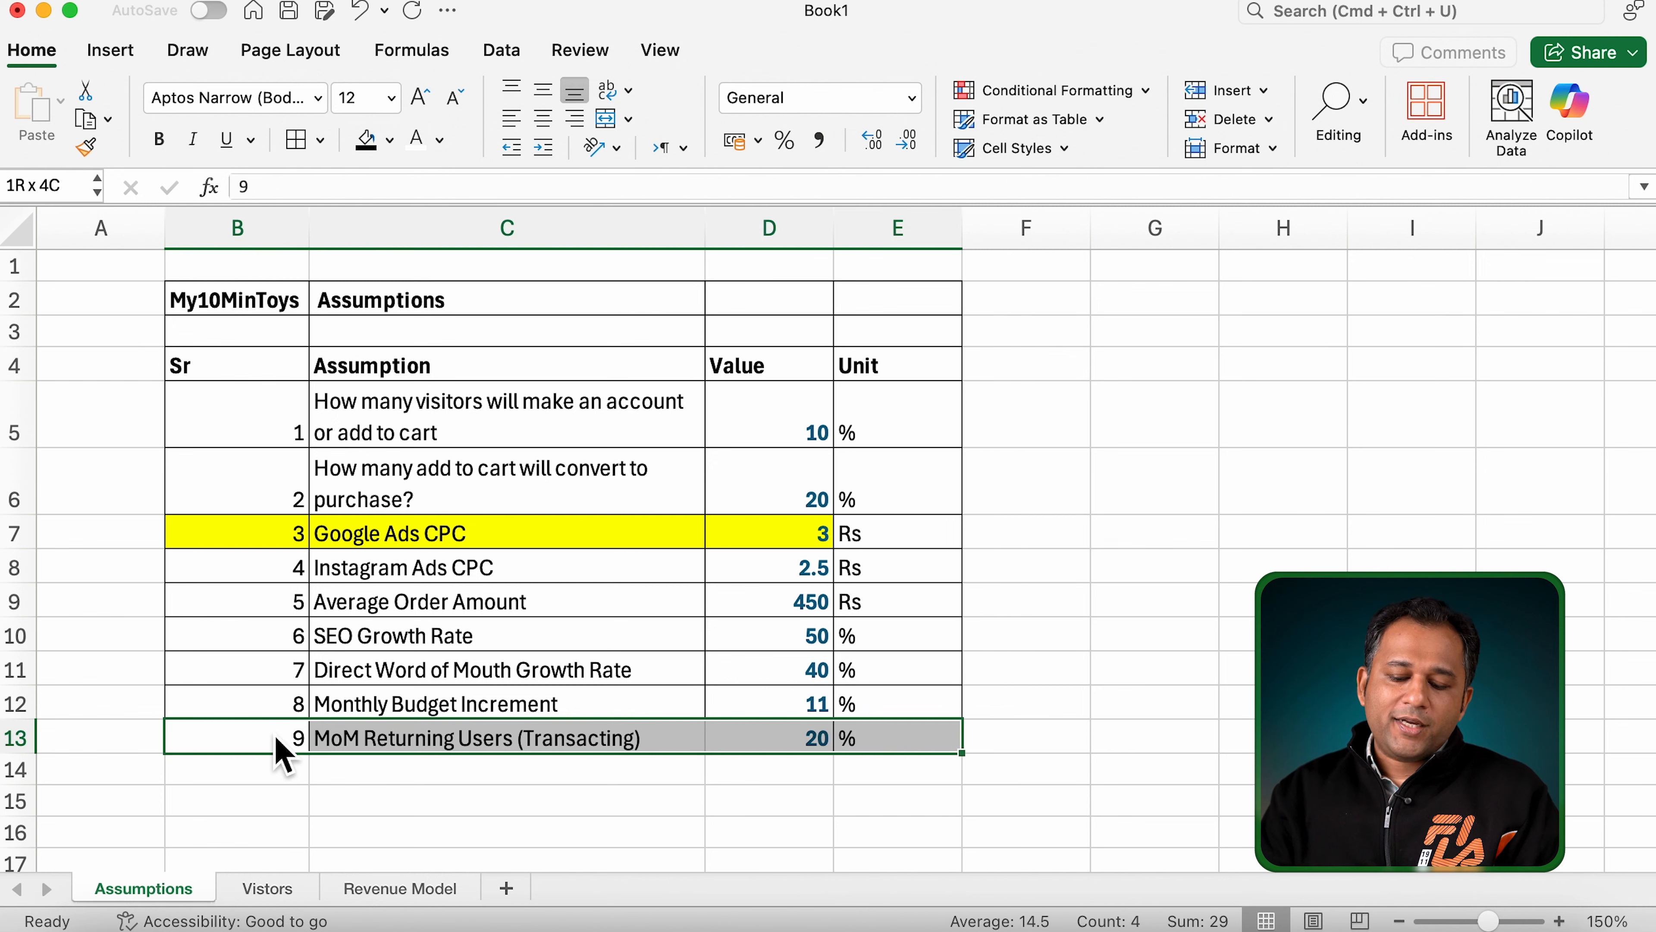
click(297, 140)
click(1117, 565)
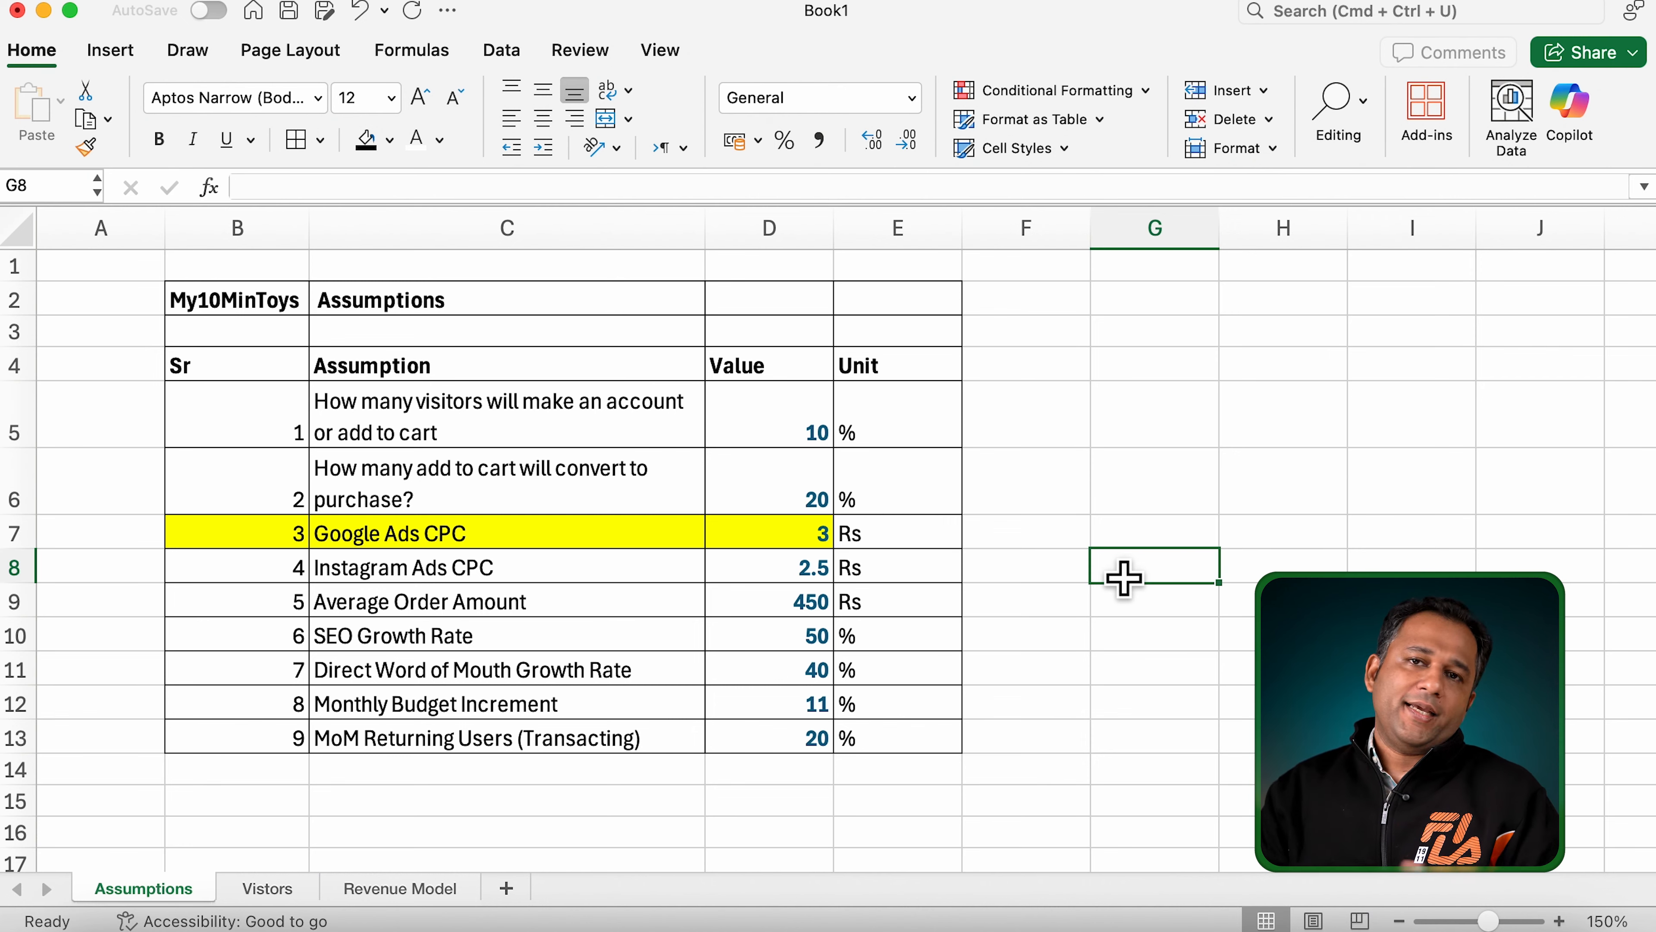
Step: Insert a column before Revenue on the Revenue Model sheet and title it "Repeat (T) Users"
click(365, 888)
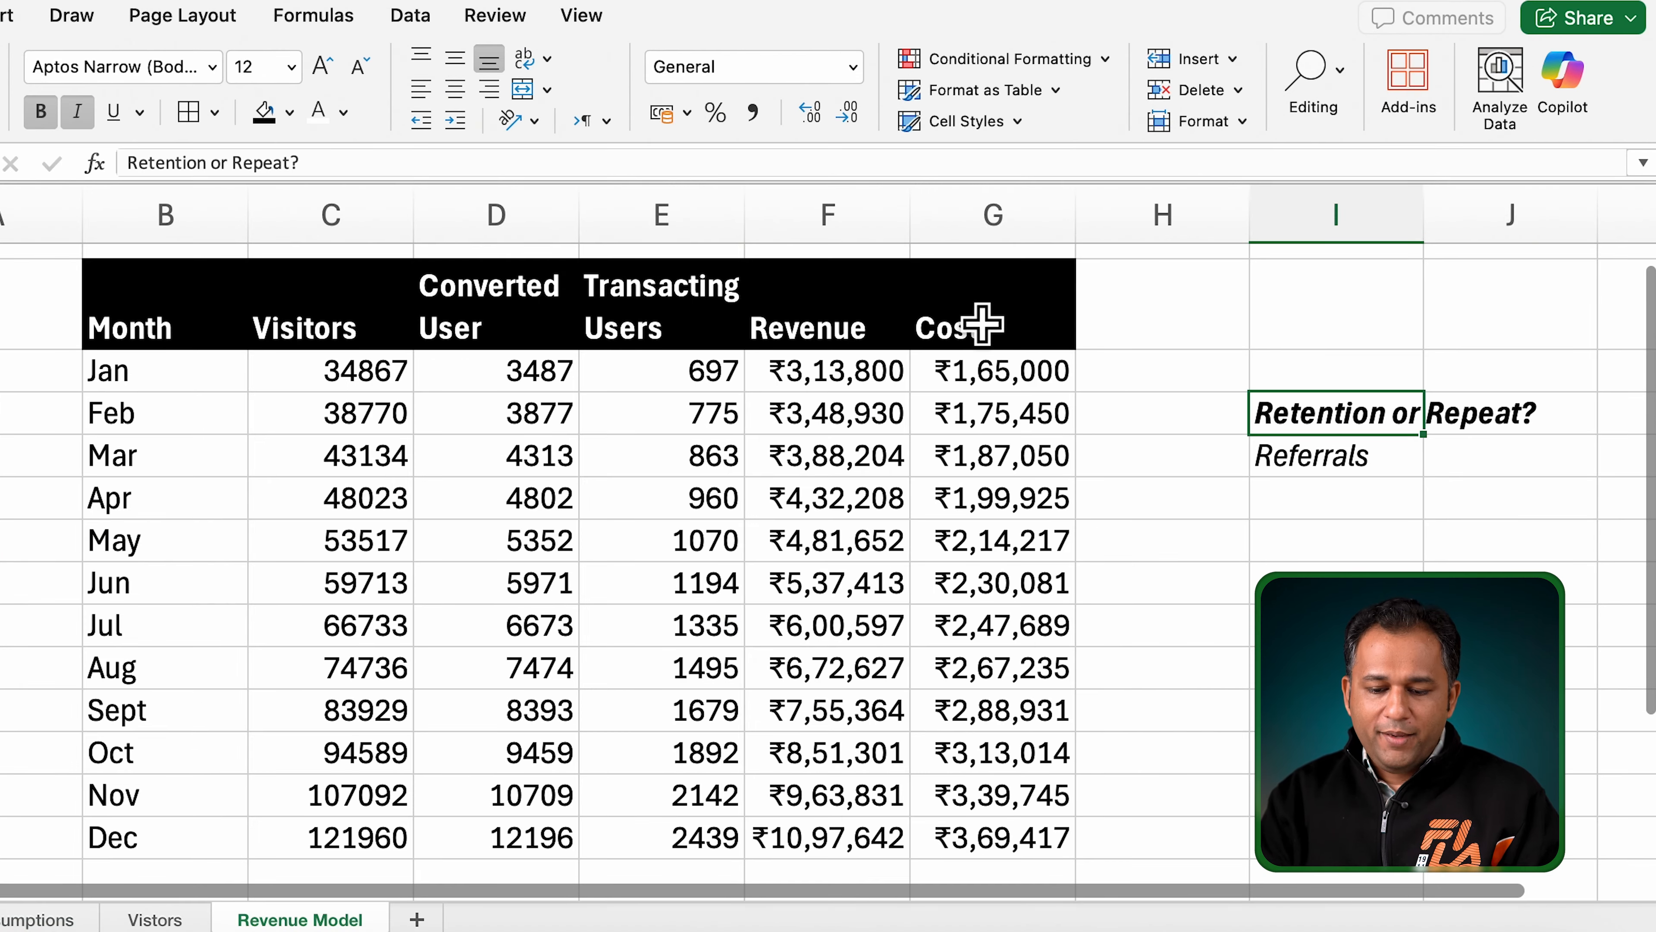
scroll(1053, 463, up, 1)
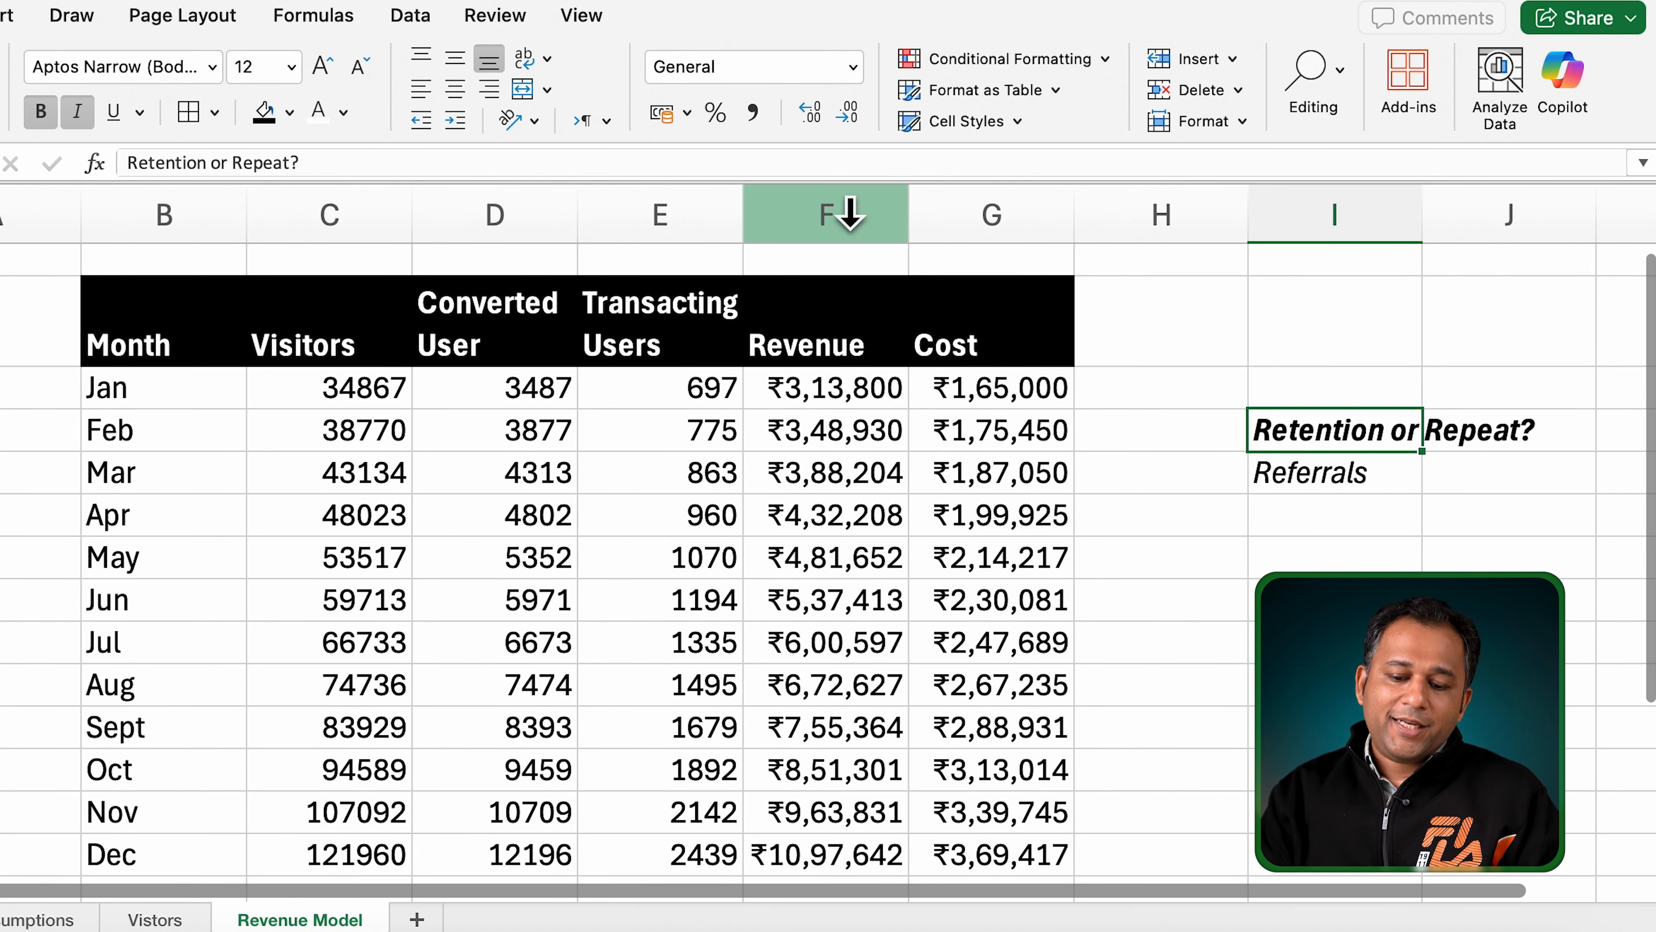
right_click(842, 227)
click(894, 392)
click(828, 319)
text(Repeat (T) Users)
key(Return)
Step: Enter 0 as January's Repeat (T) Users in F3 and format it as bold blue text
scroll(889, 574, down, 1)
key(Down)
key(Up)
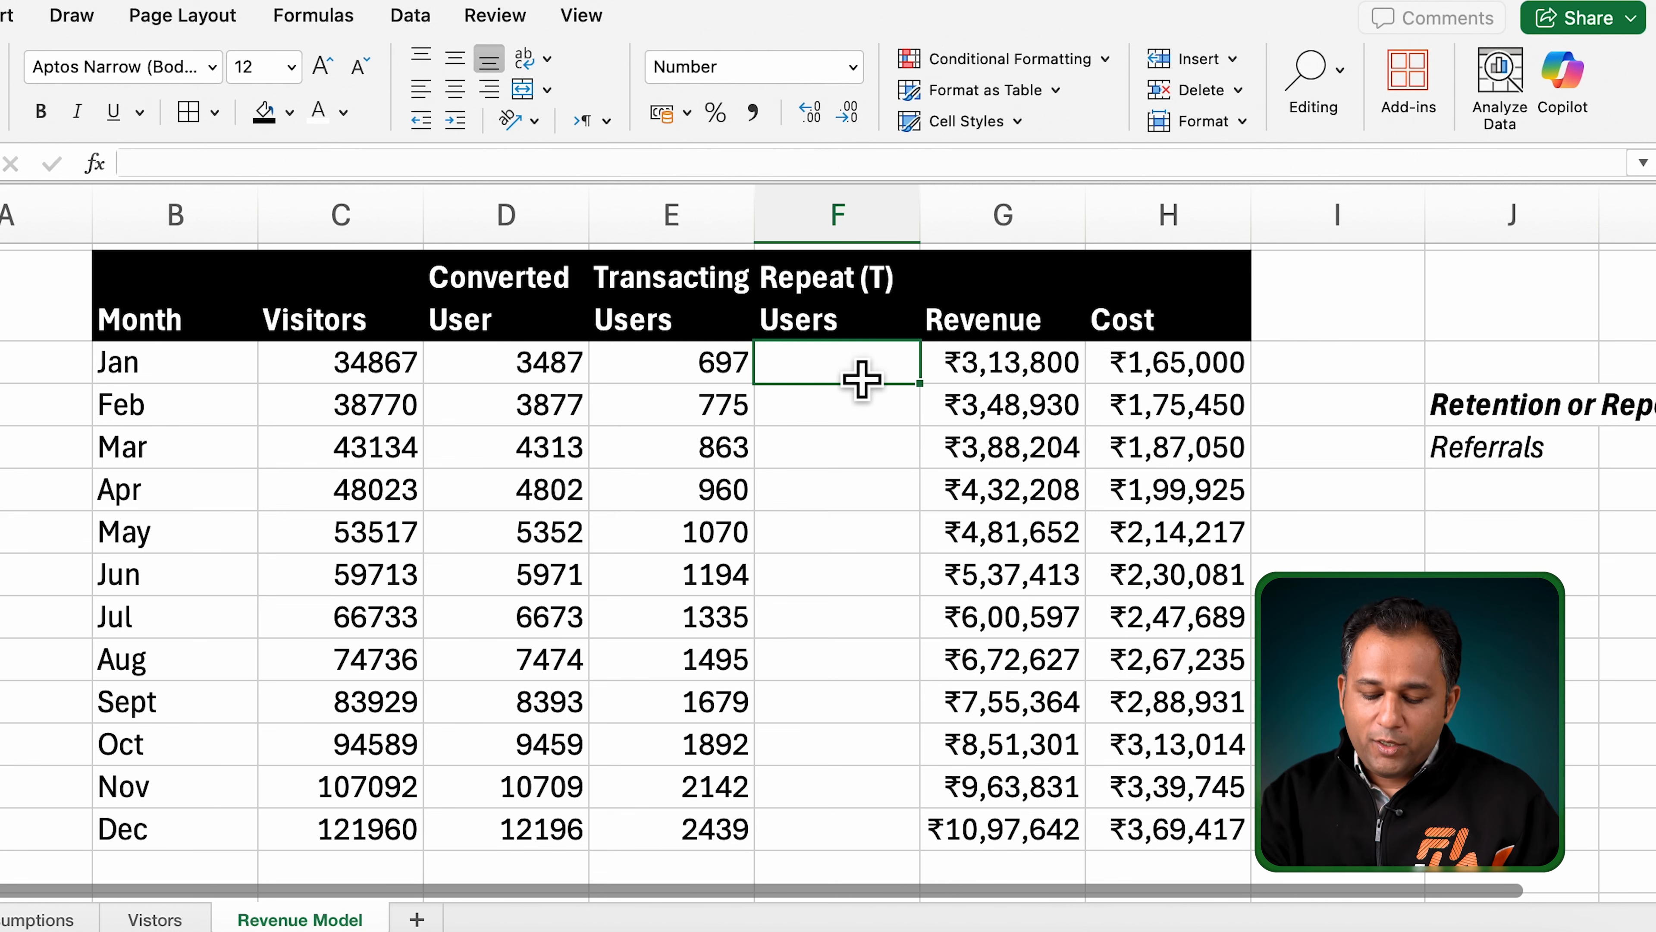
text(0)
key(Return)
key(Up)
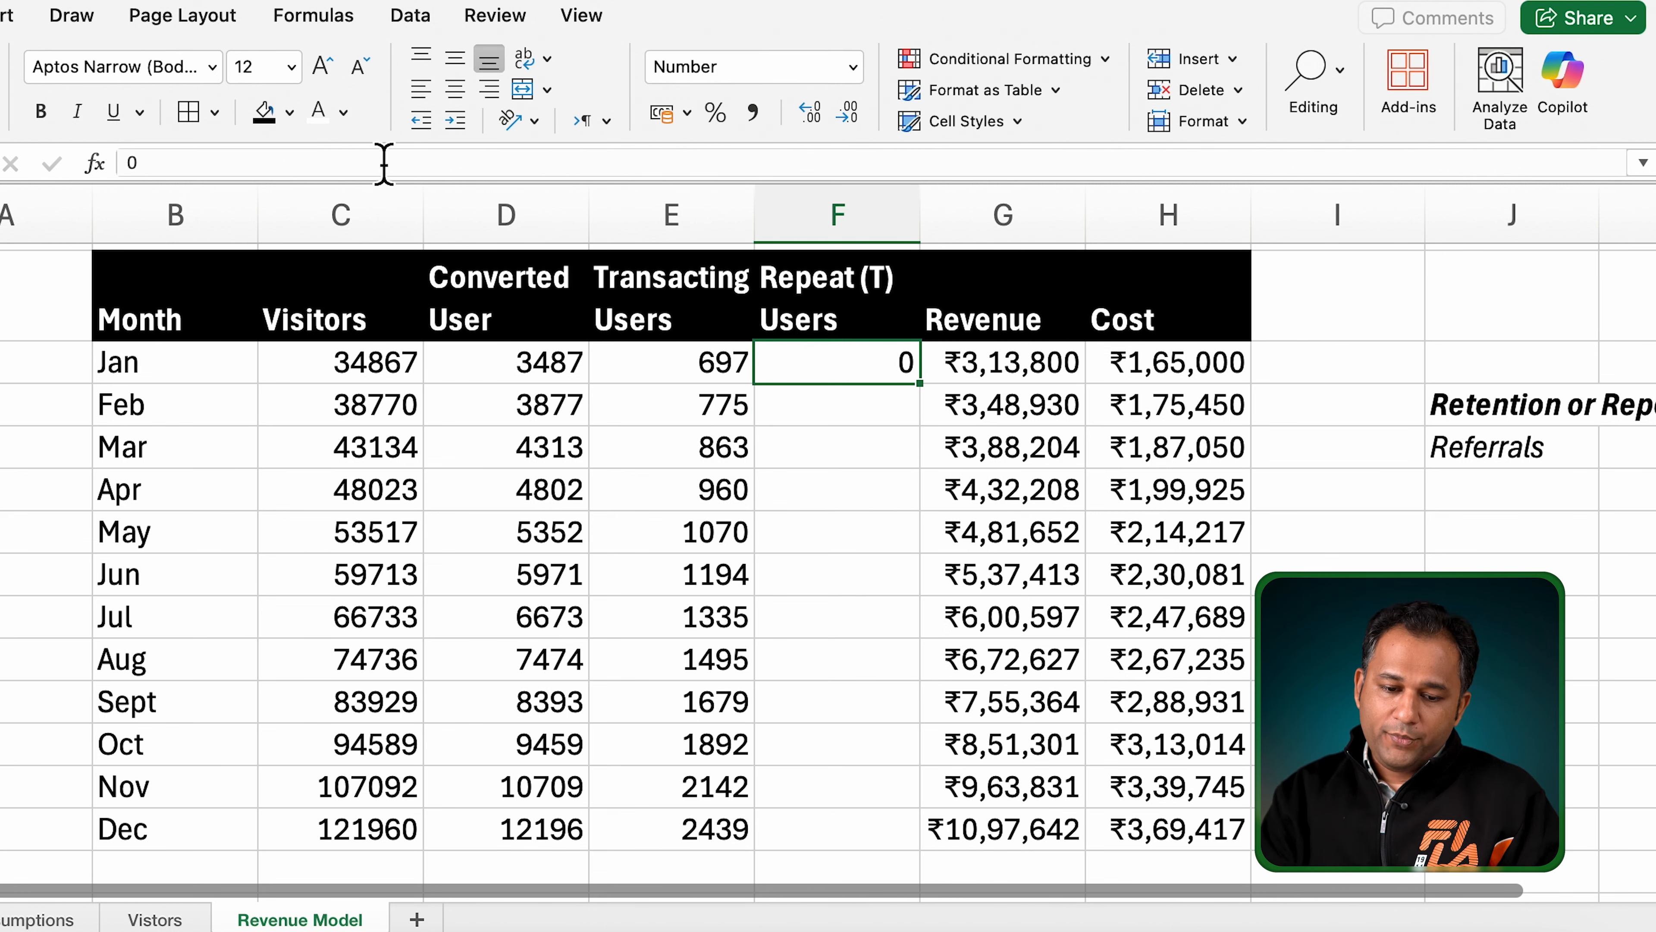
click(343, 112)
click(463, 280)
click(948, 616)
click(1116, 603)
click(852, 377)
key(super+b)
Step: Calculate February's Repeat (T) Users in F4 with the formula =E3*Assumptions!D13/100
key(Down)
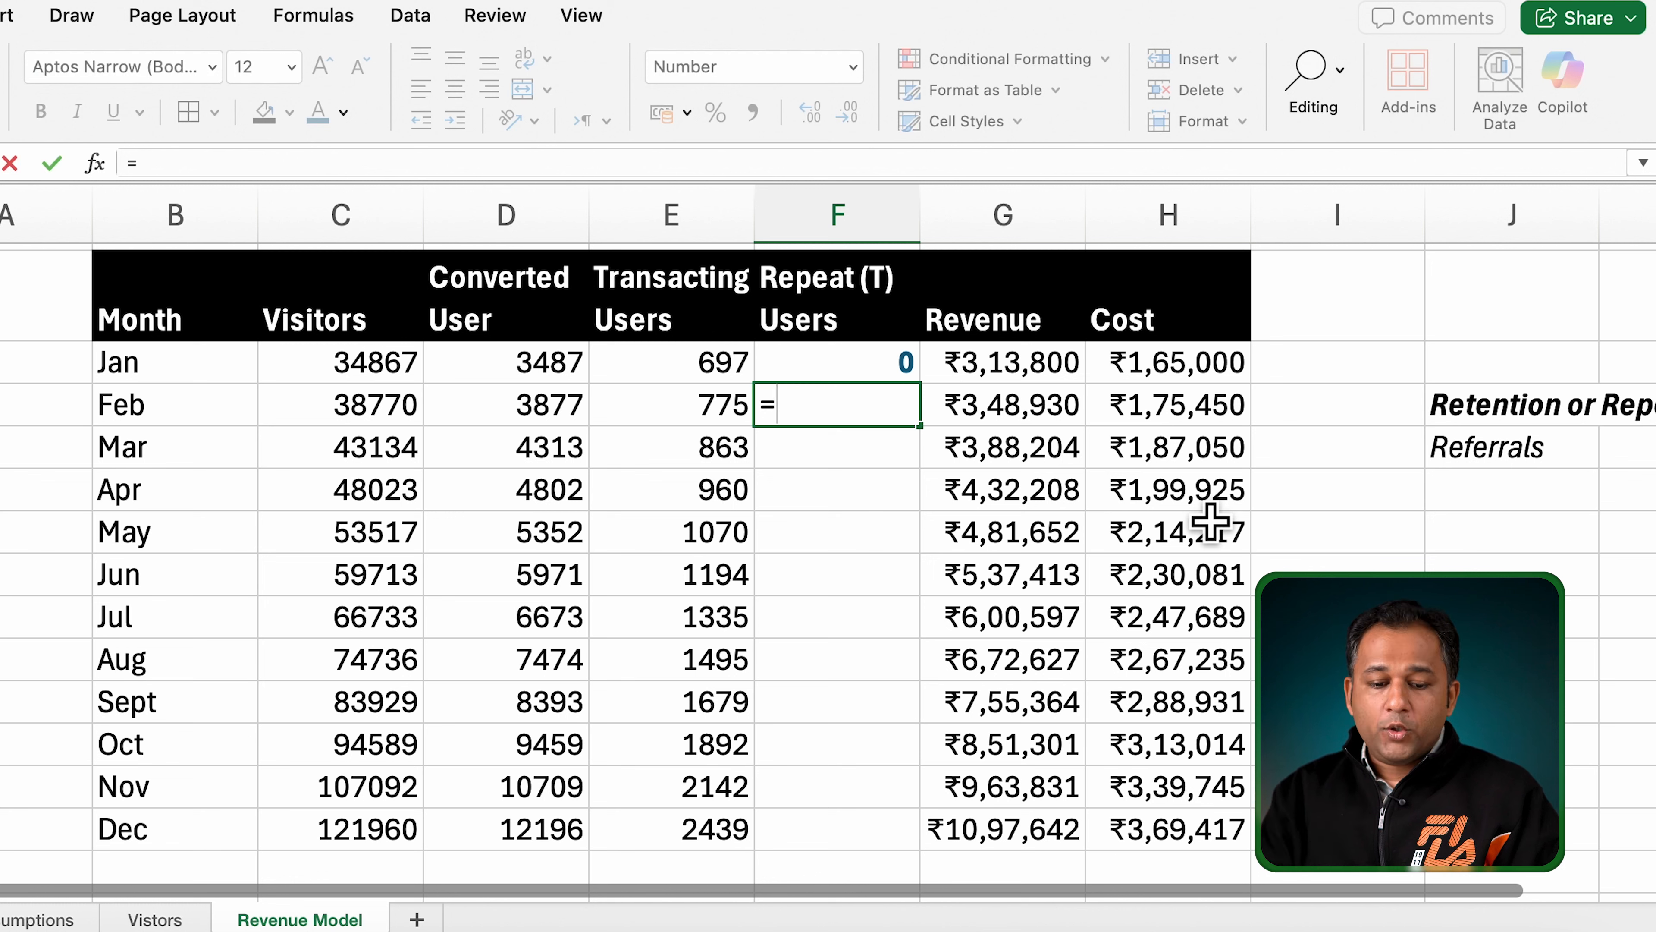
key(Left)
key(Up)
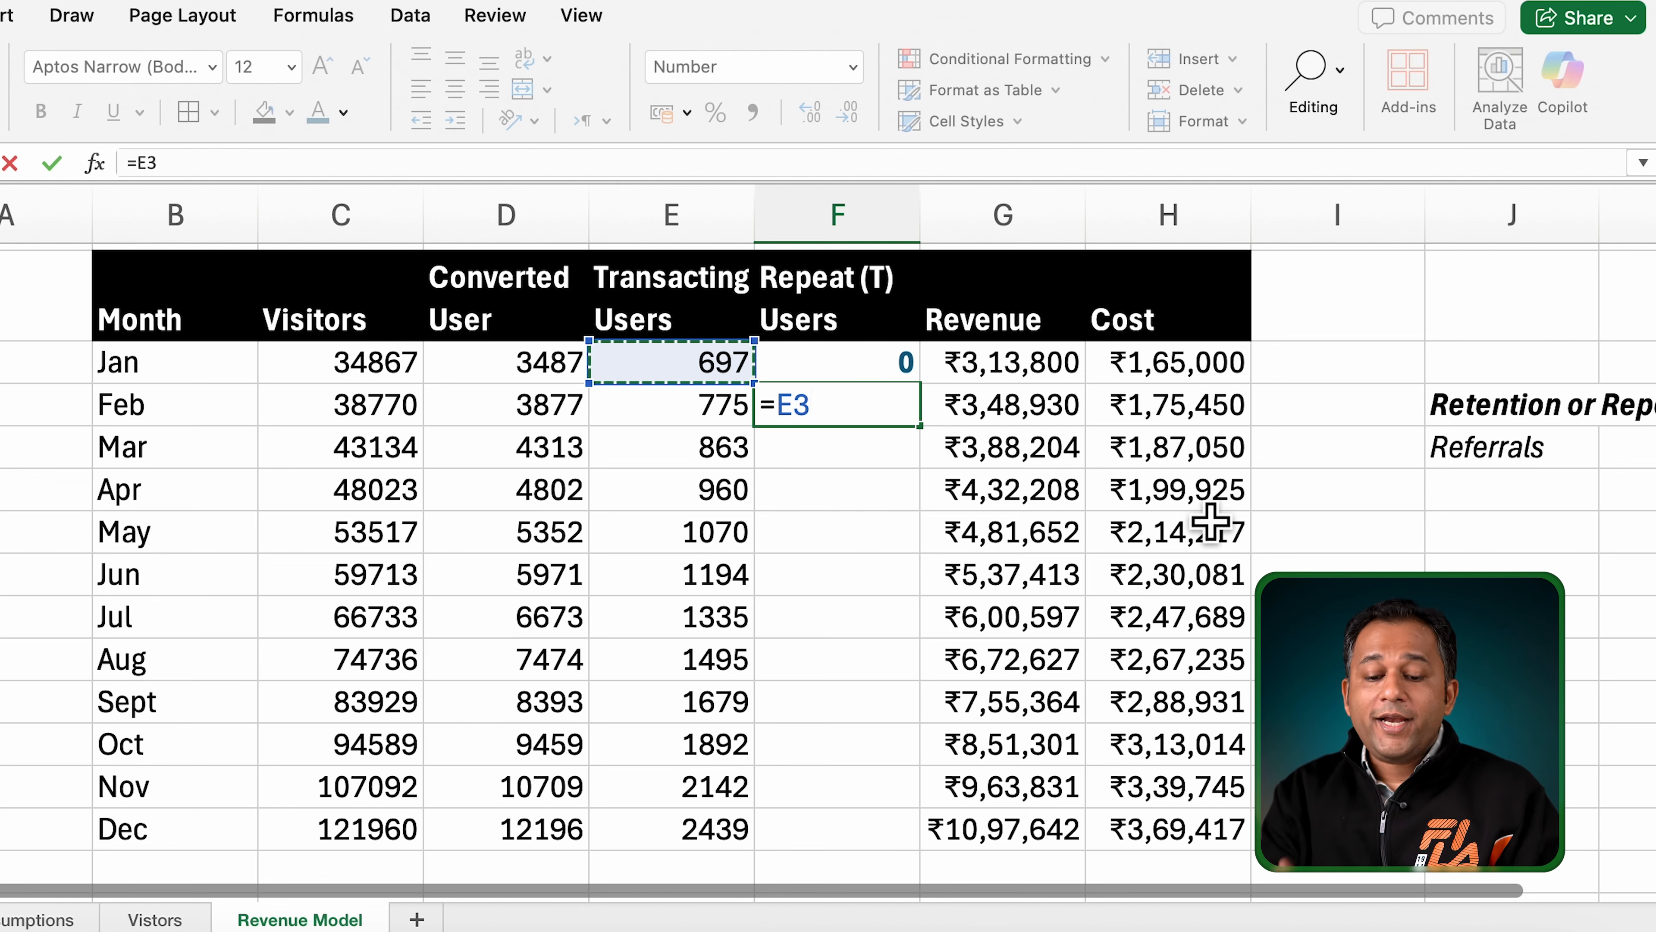
text(*)
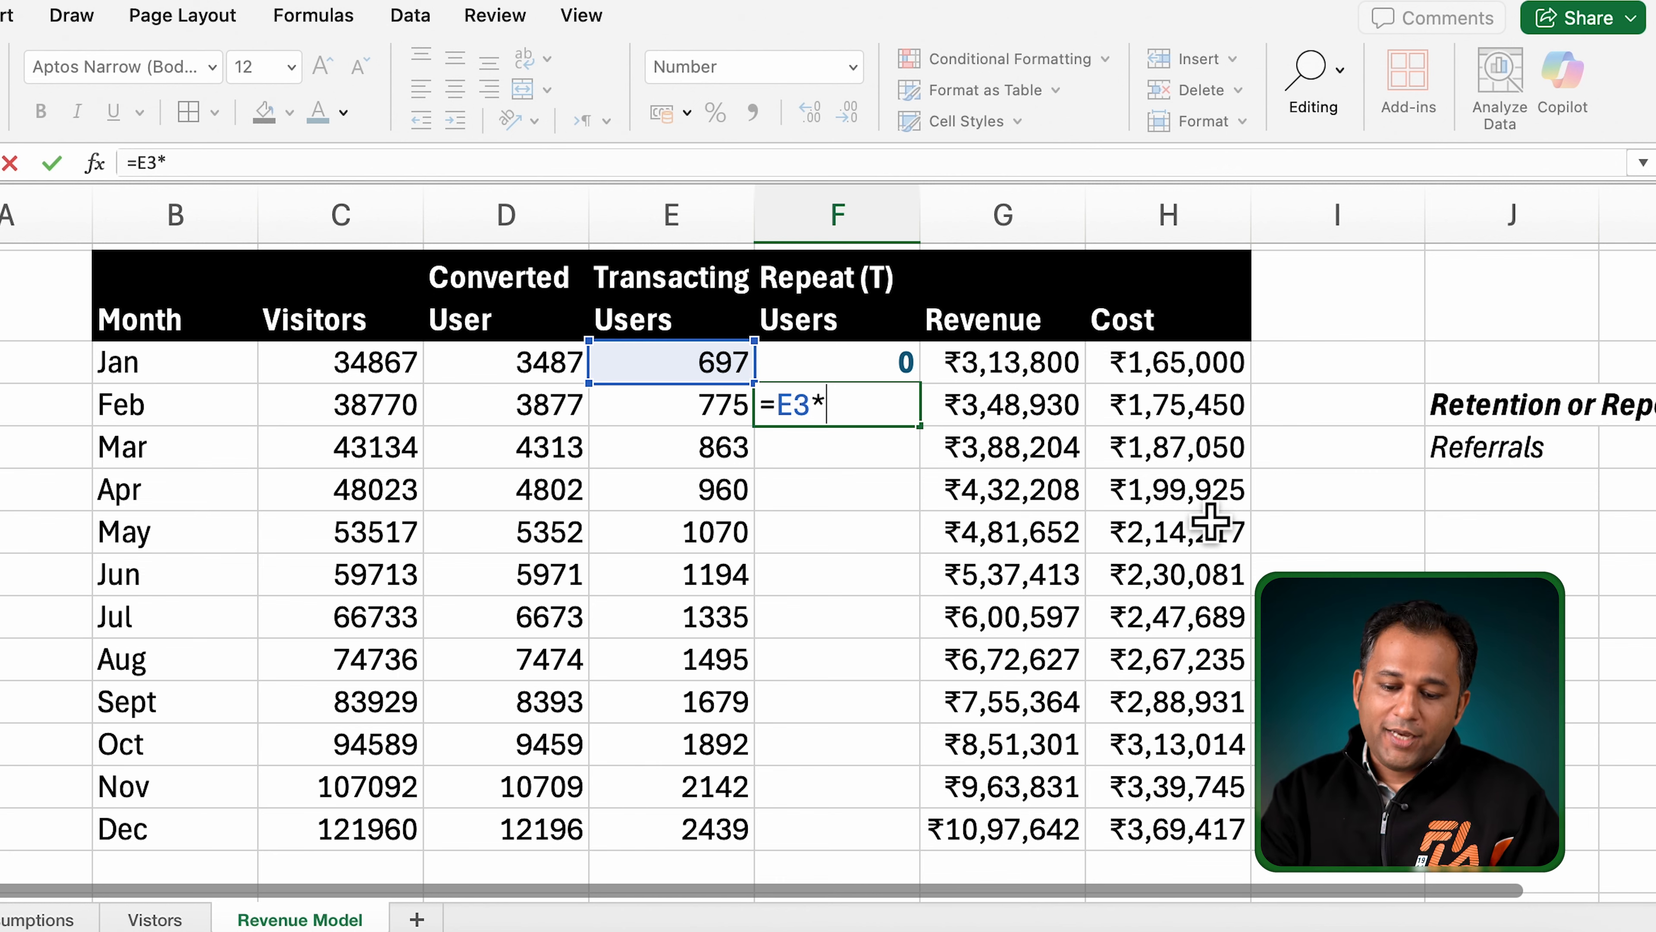
click(56, 915)
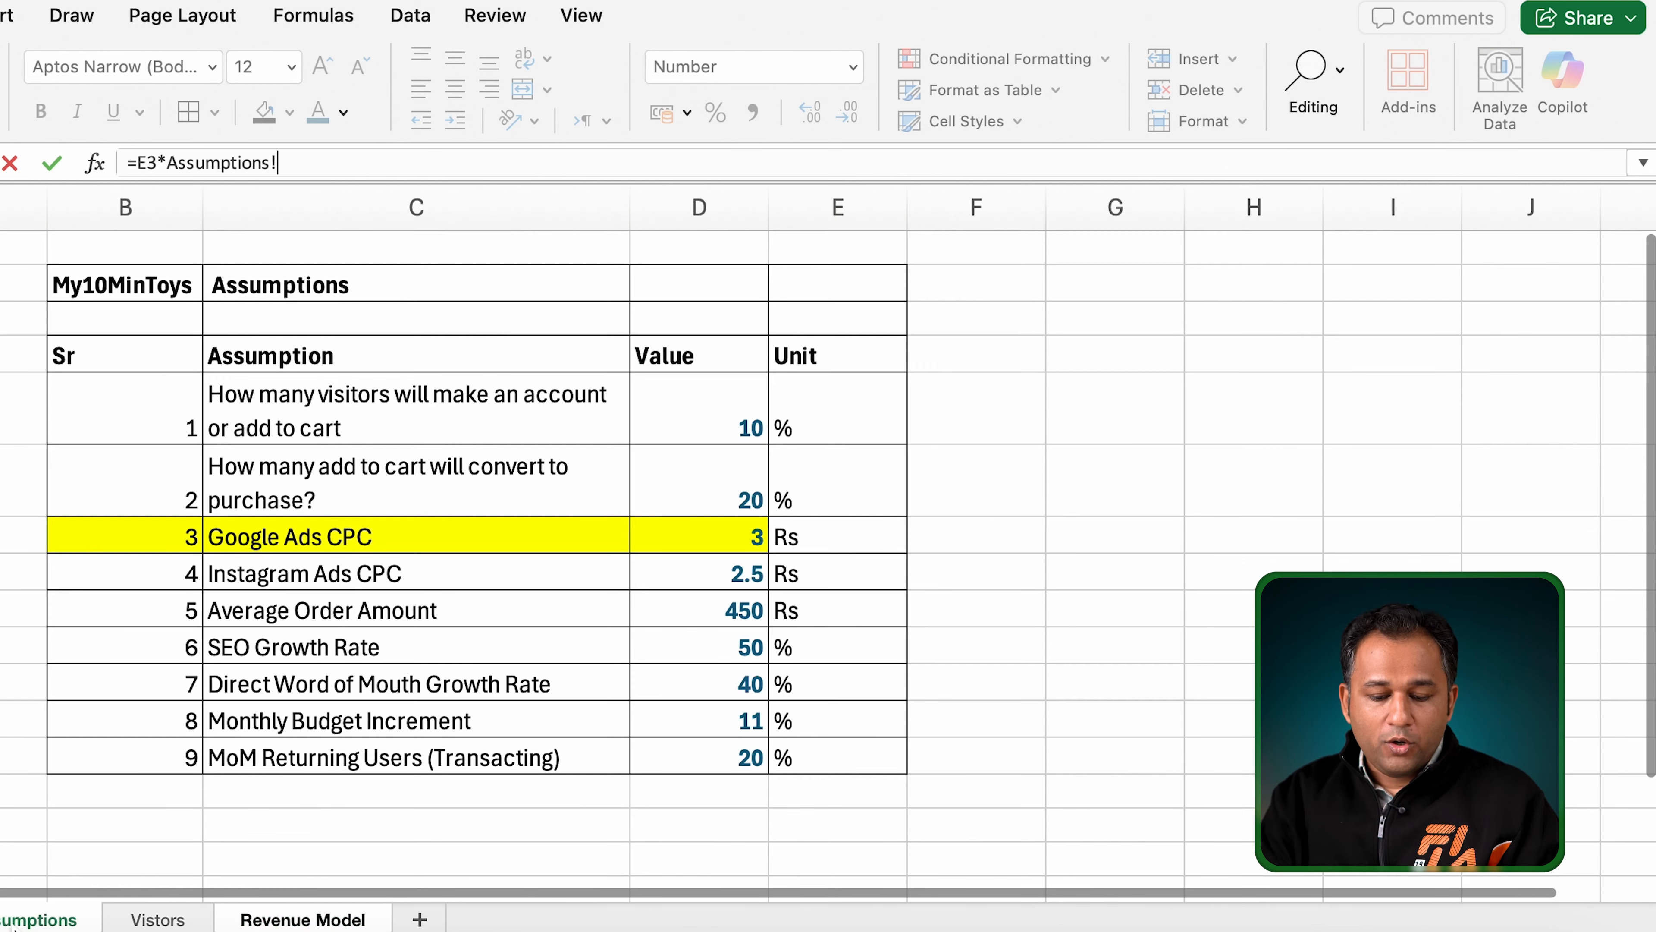
click(736, 766)
text(/100)
key(Return)
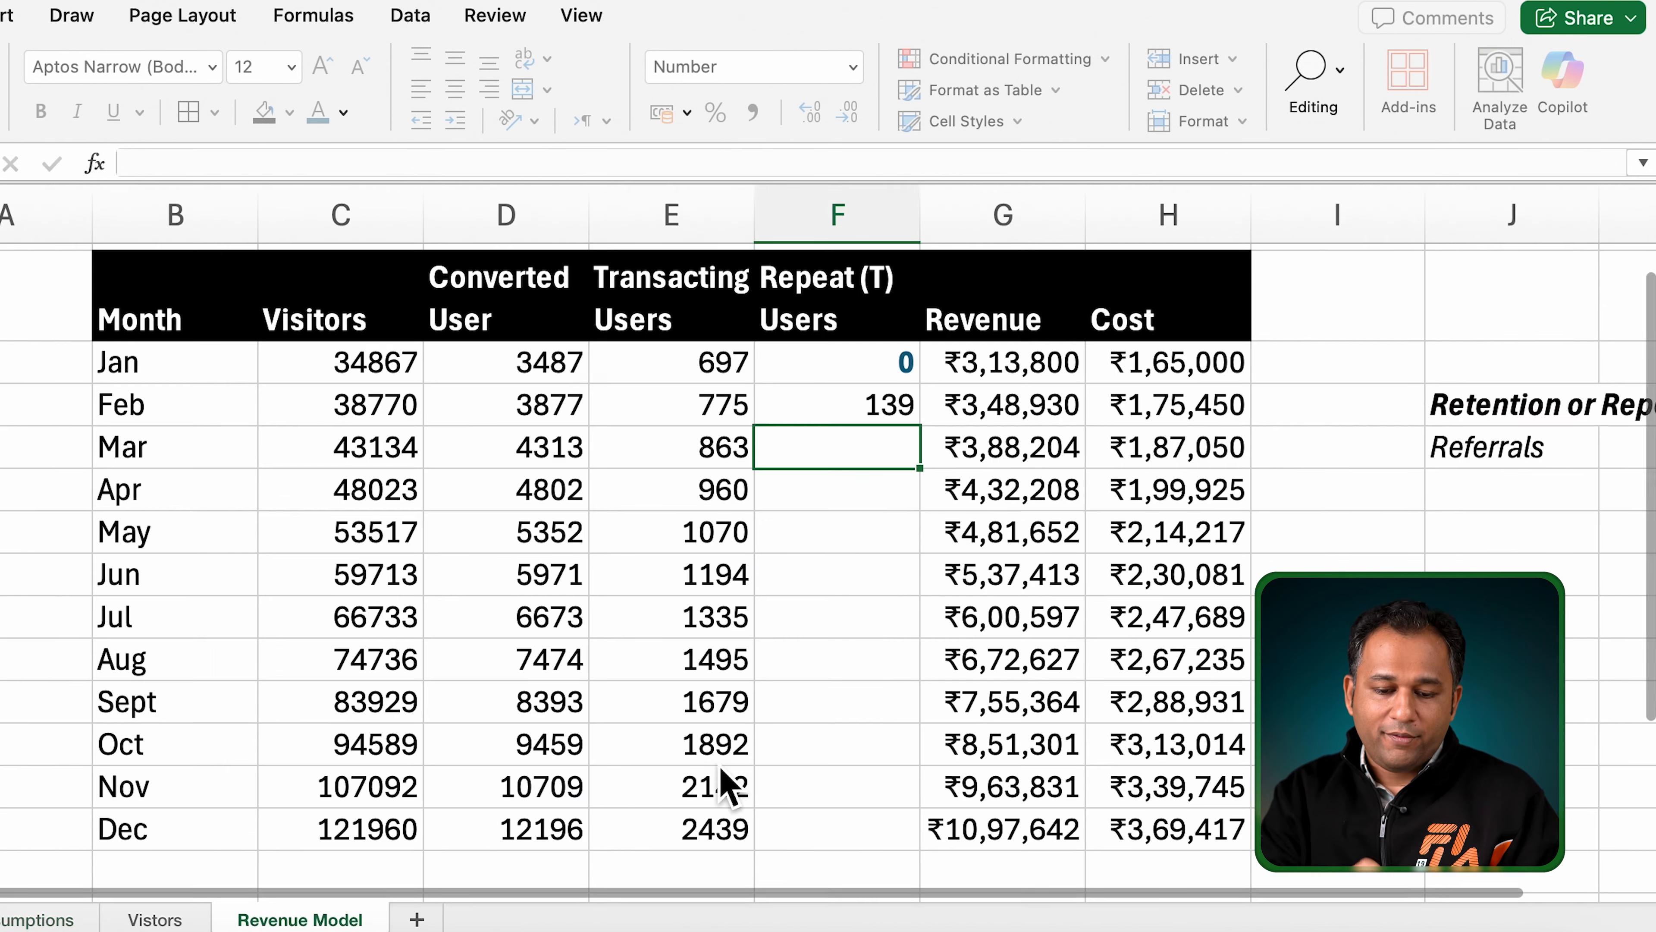
Step: Make the returning-users reference in F4 absolute, so the formula reads =E3*Assumptions!$D$13/100
click(855, 406)
click(417, 180)
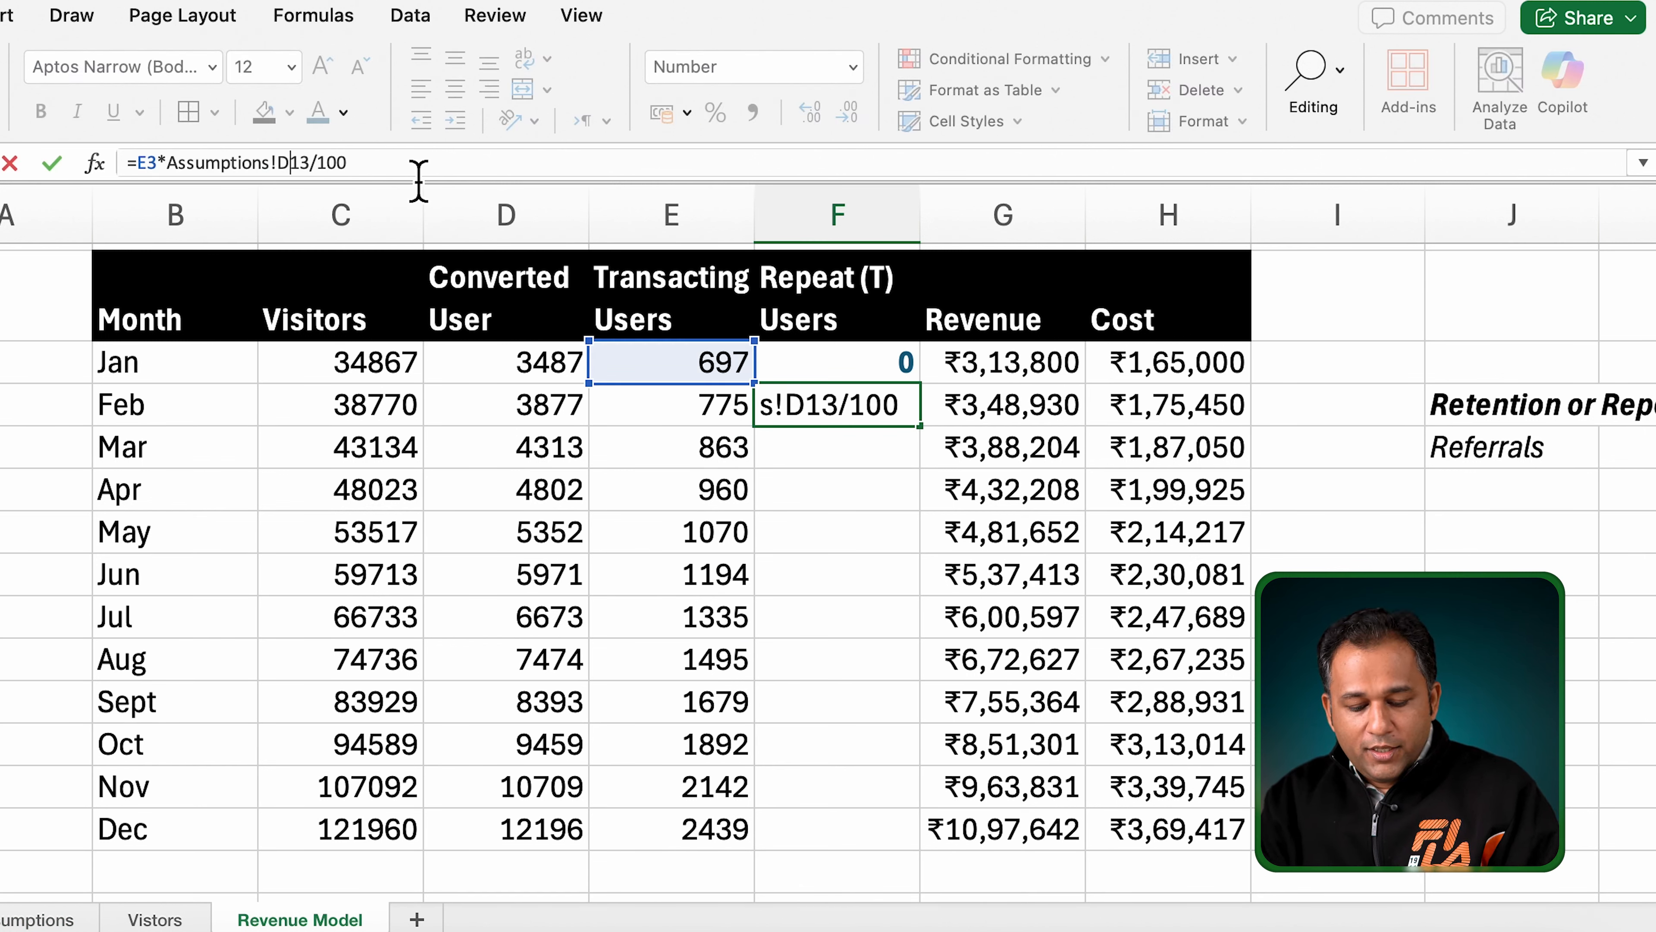
text($D$)
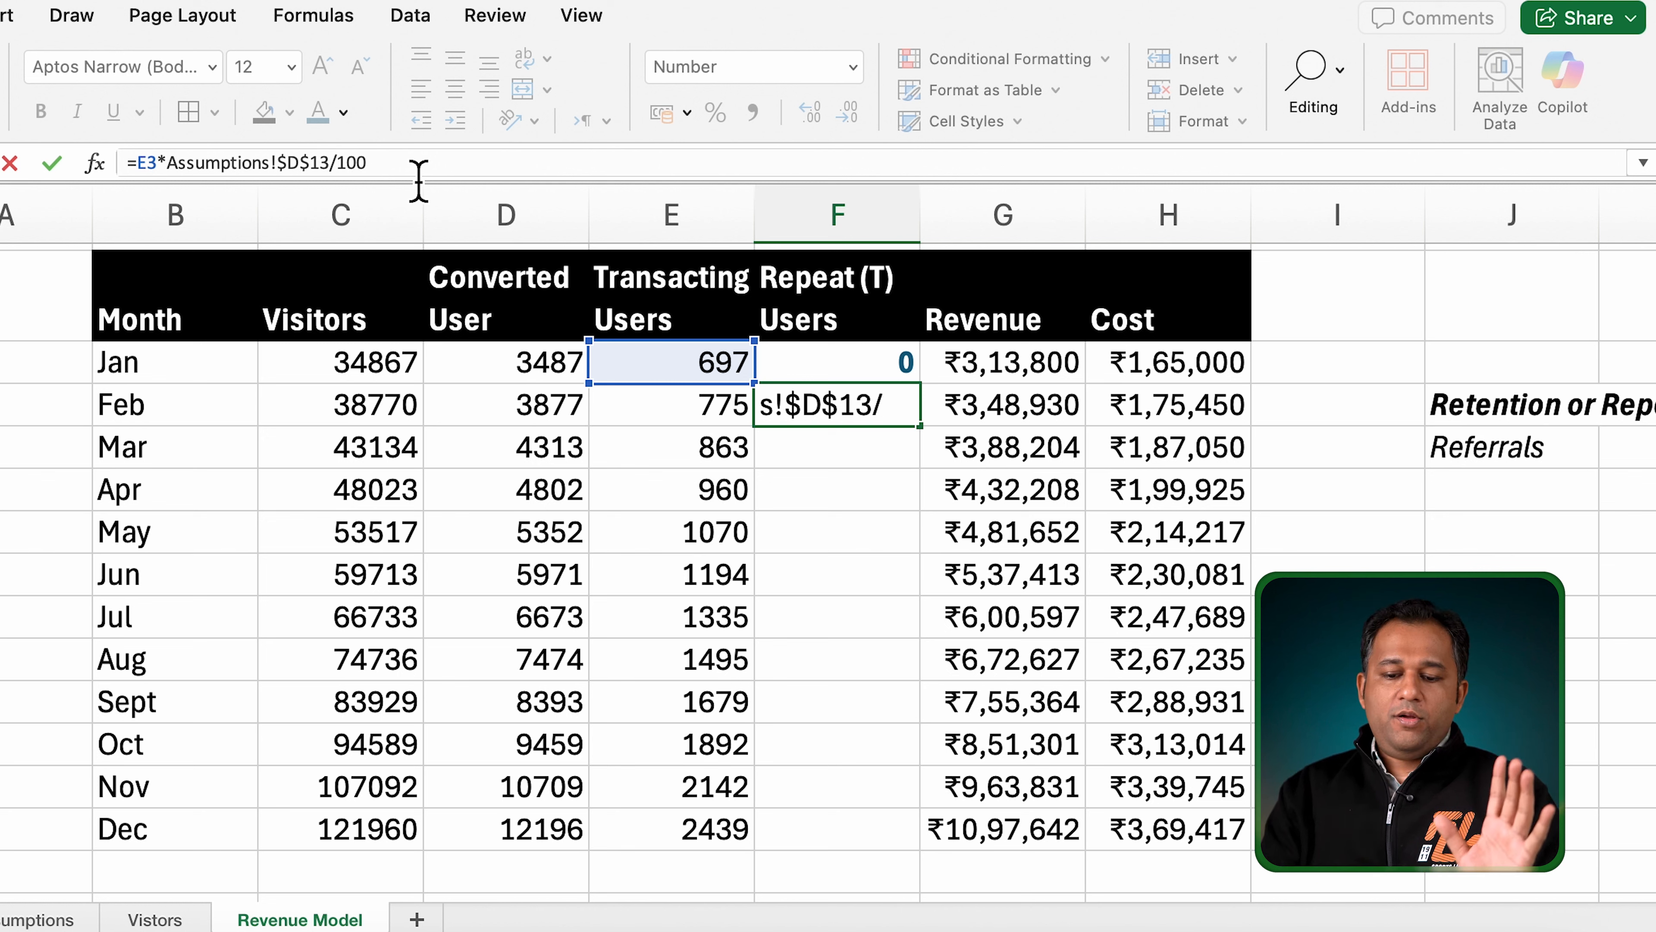
key(Return)
Step: Copy February's Repeat (T) Users formula from F4 to March through December, F5:F14
key(Up)
key(cmd+c)
key(Down)
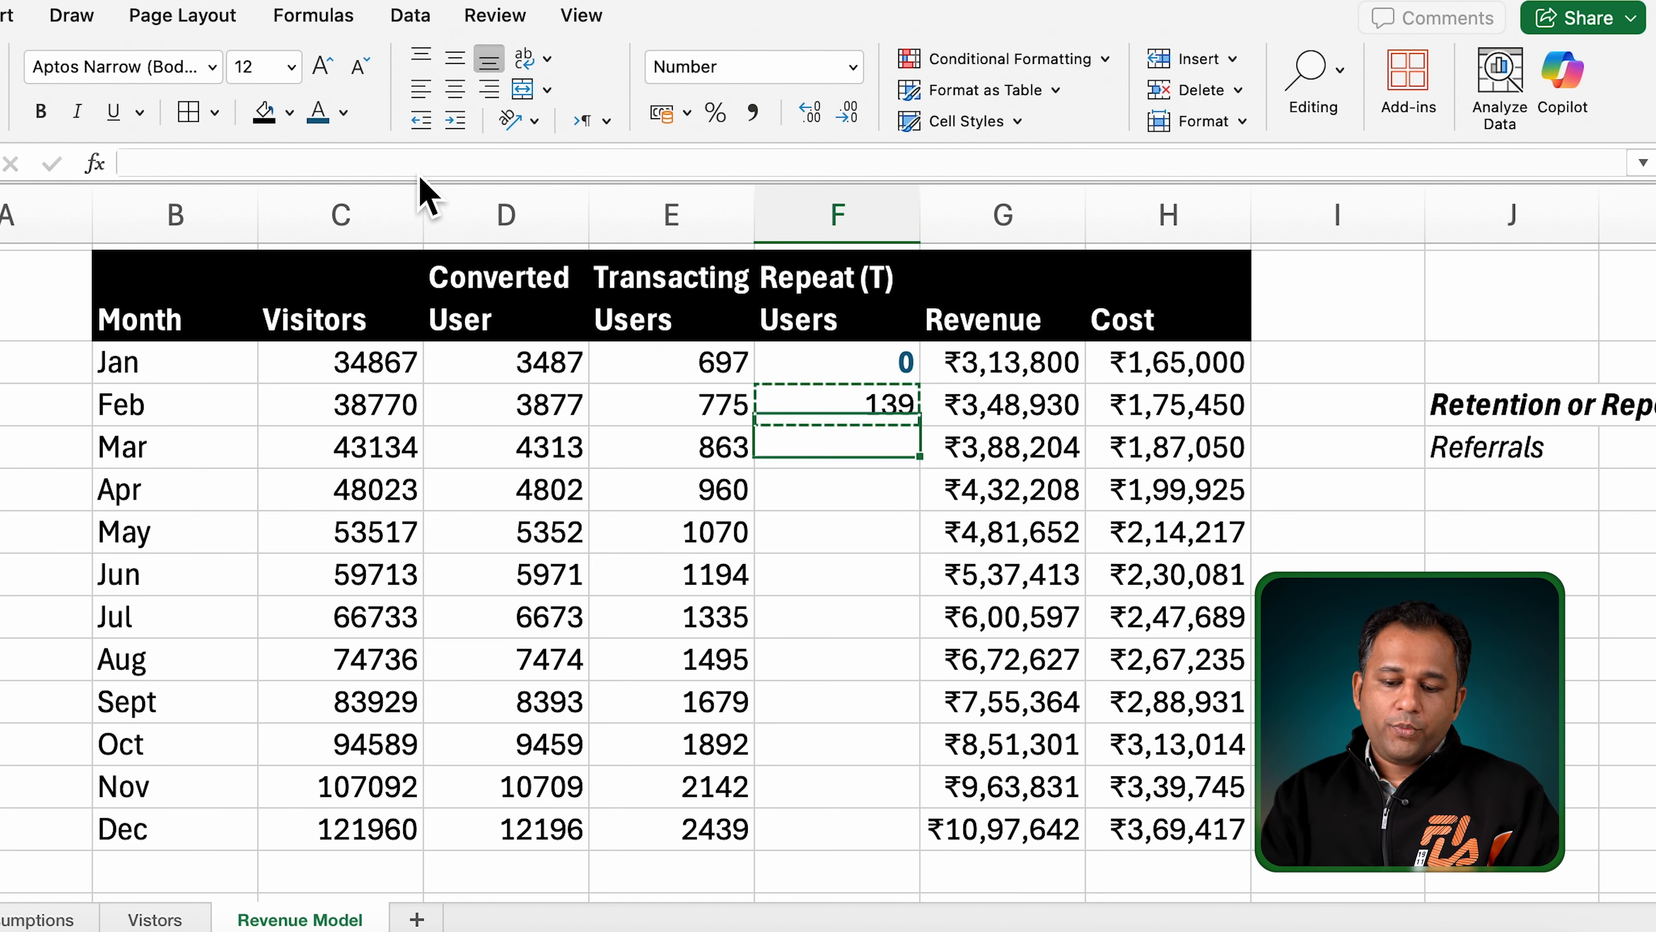
key(cmd+v)
key(Down)
key(shift+Down)
key(shift+Down)
key(shift+Down)
key(shift+Down)
key(shift+Down)
key(shift+Down)
key(shift+Down)
key(shift+Down)
key(shift+Down)
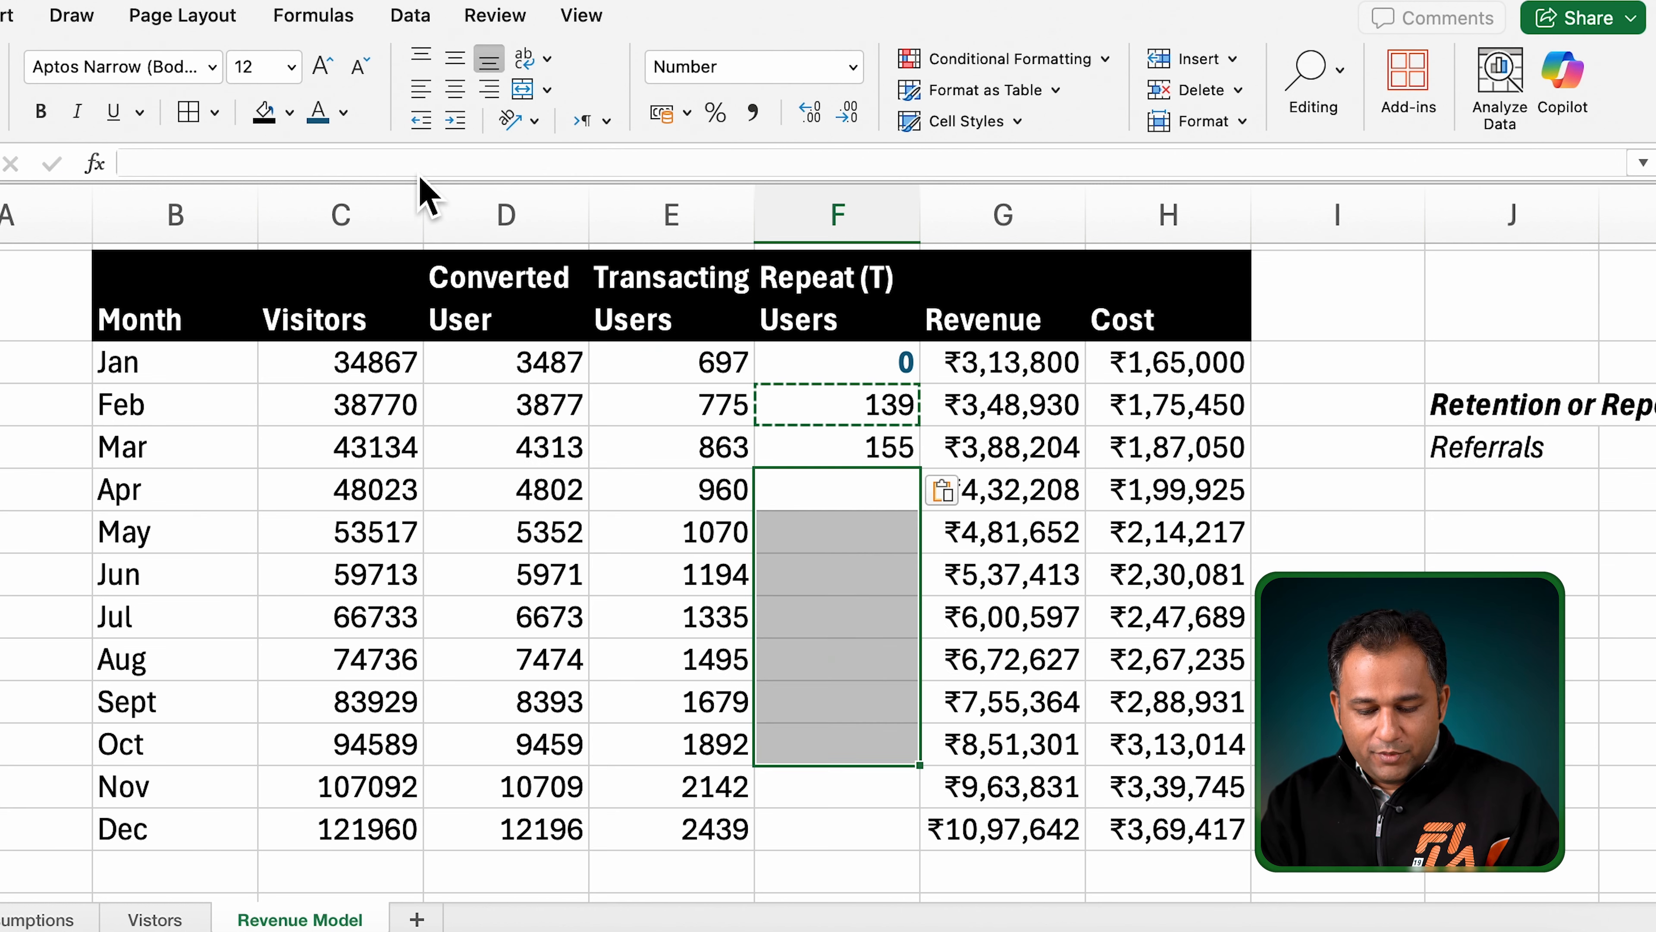
key(cmd+v)
key(Up)
key(Up)
key(Escape)
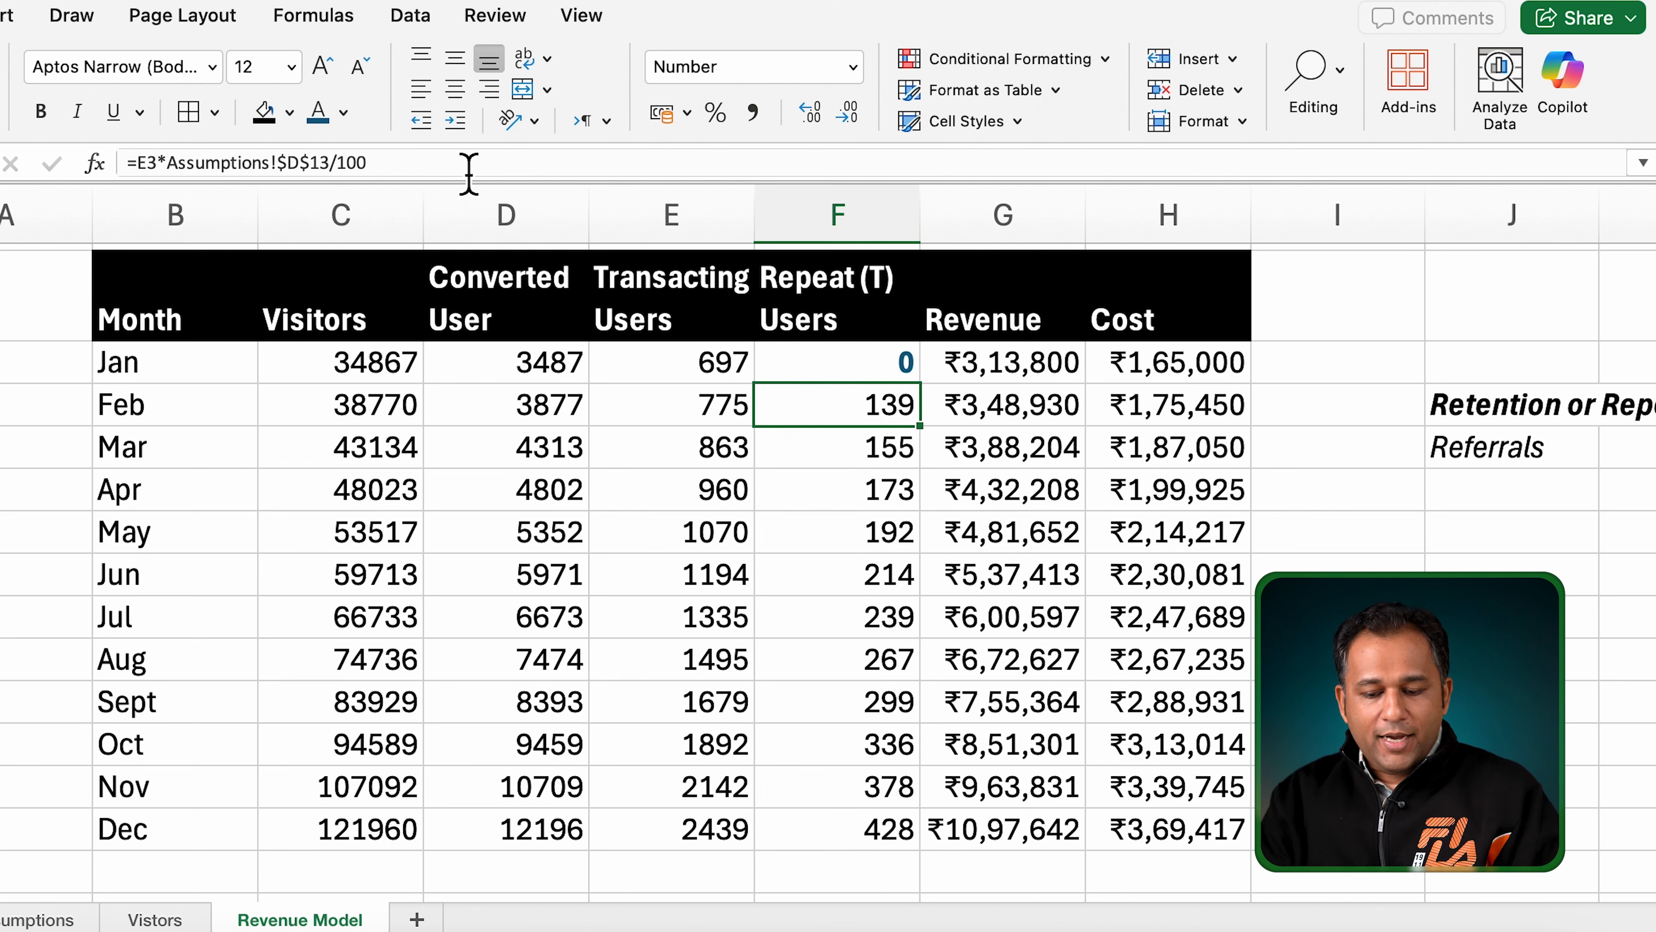
Step: Examine the Repeat (T) Users values, the October formula in F12 and the user columns behind January's revenue formula
drag(855, 374, 826, 848)
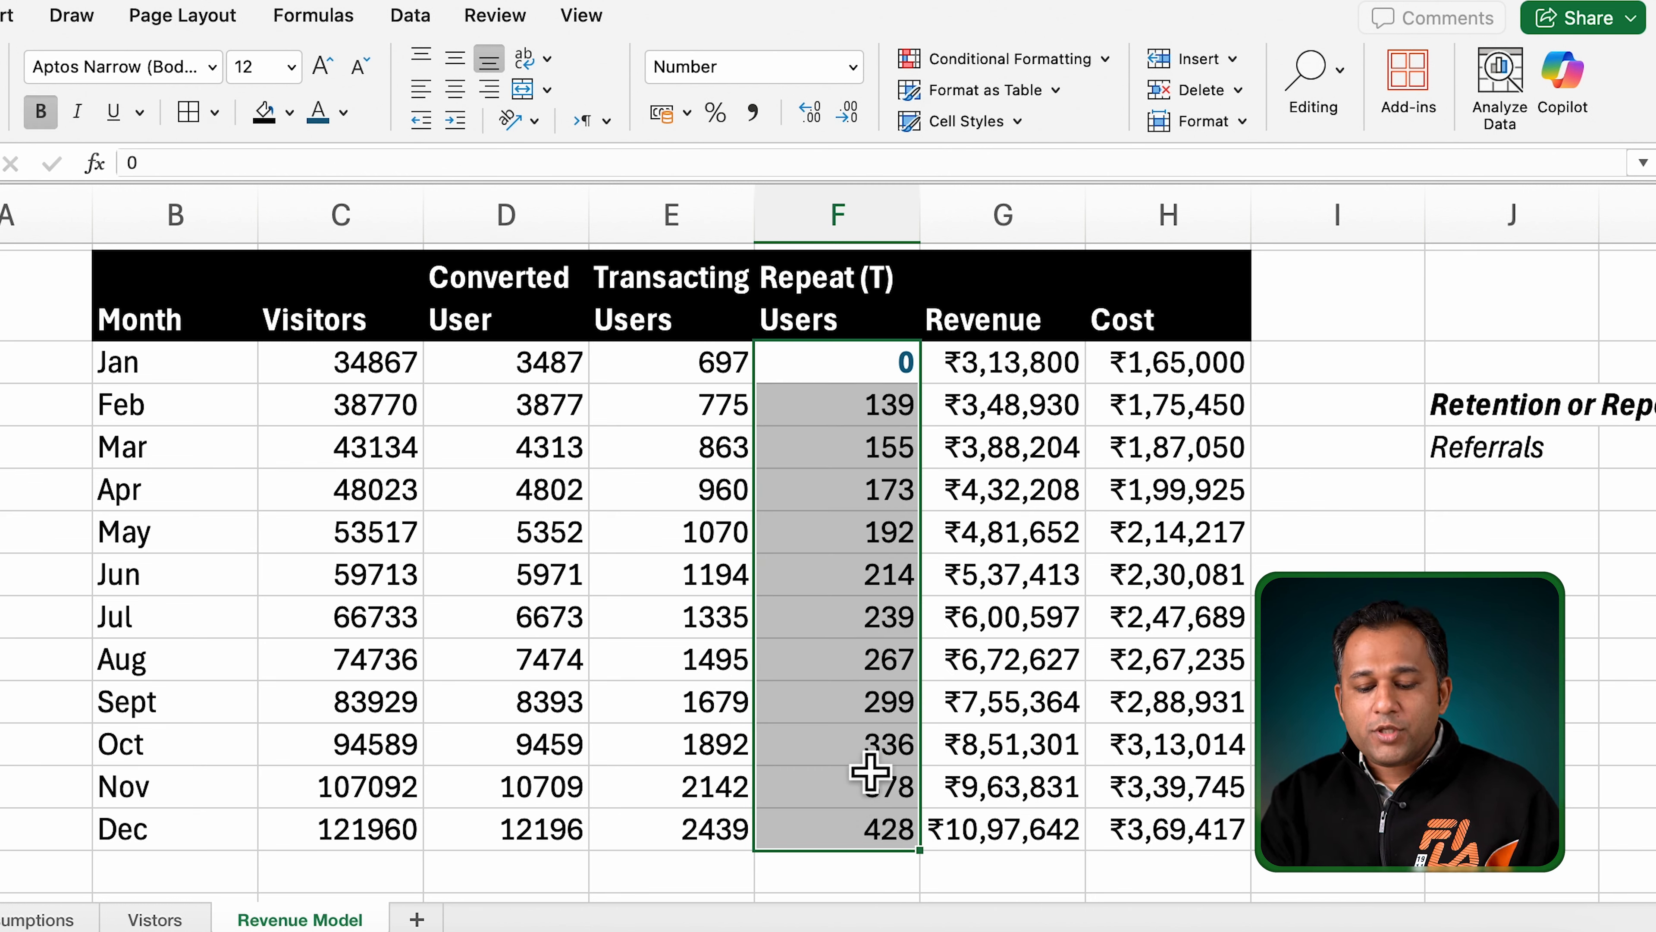
click(841, 750)
double_click(837, 743)
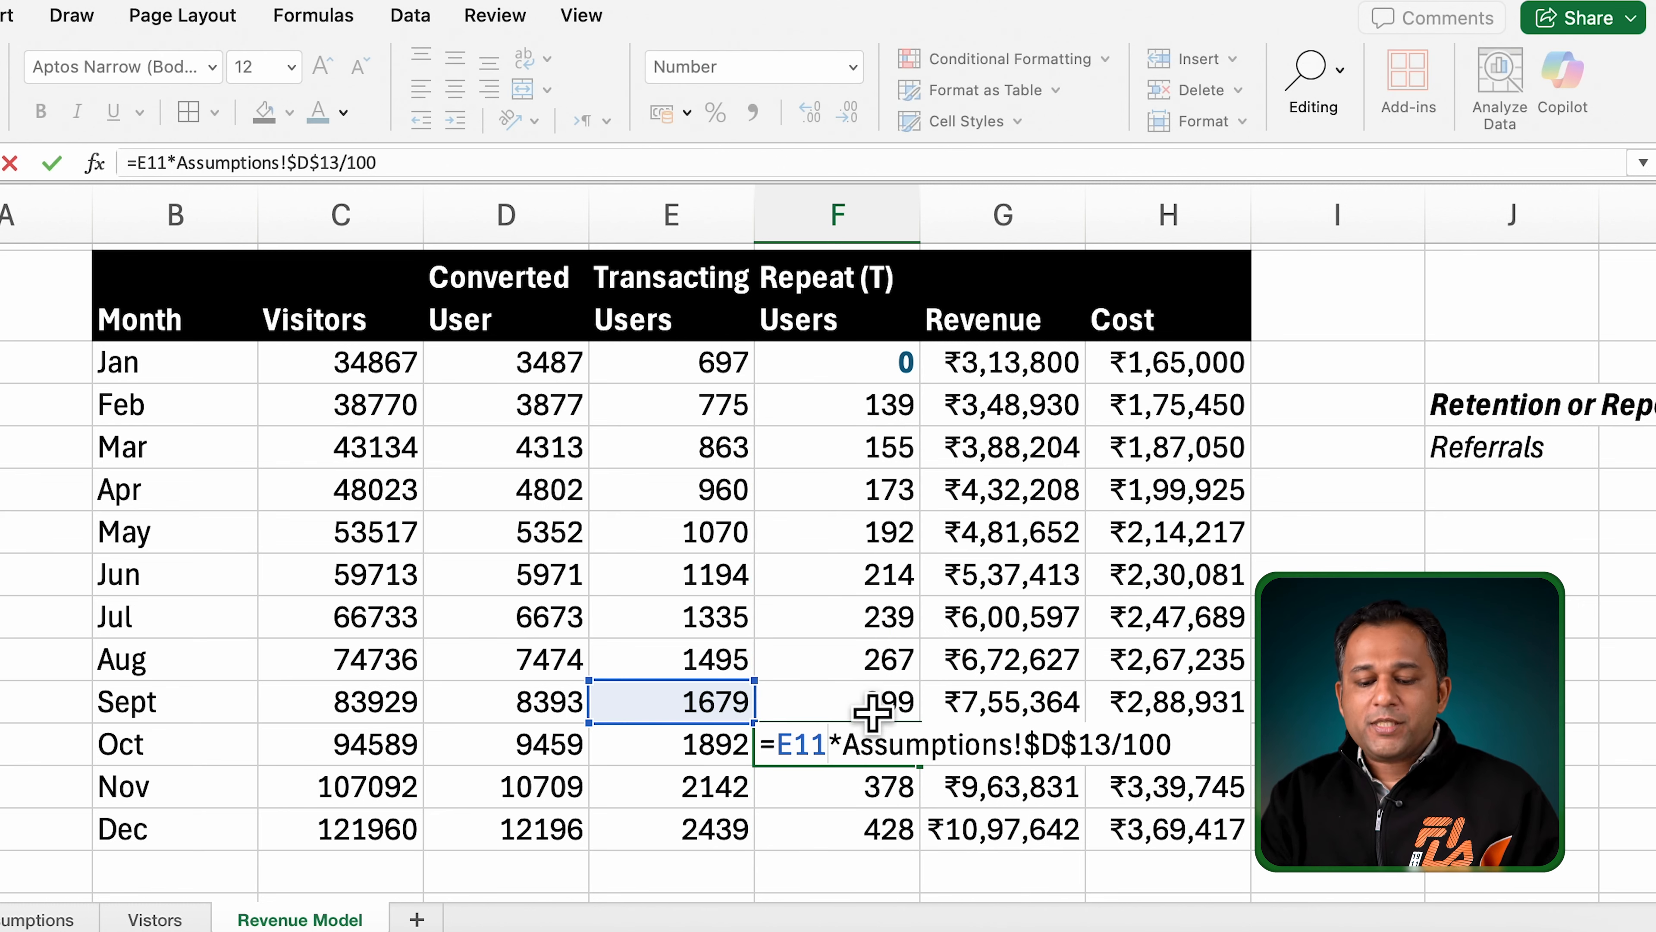
click(861, 704)
click(838, 750)
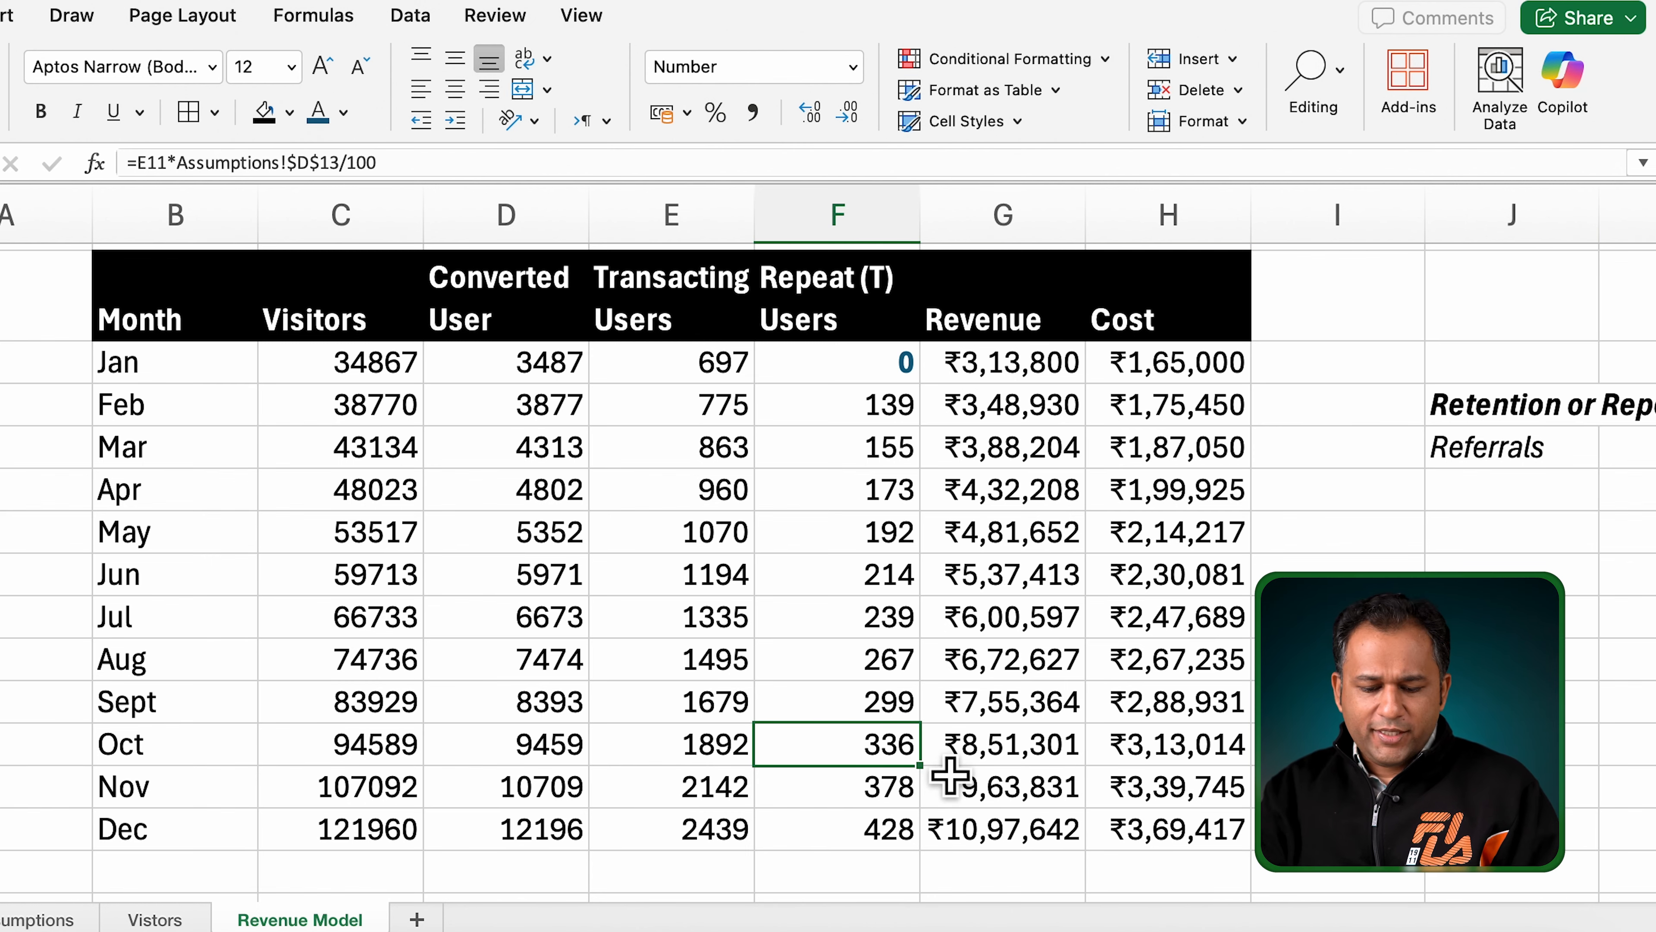
scroll(946, 770, right, 3)
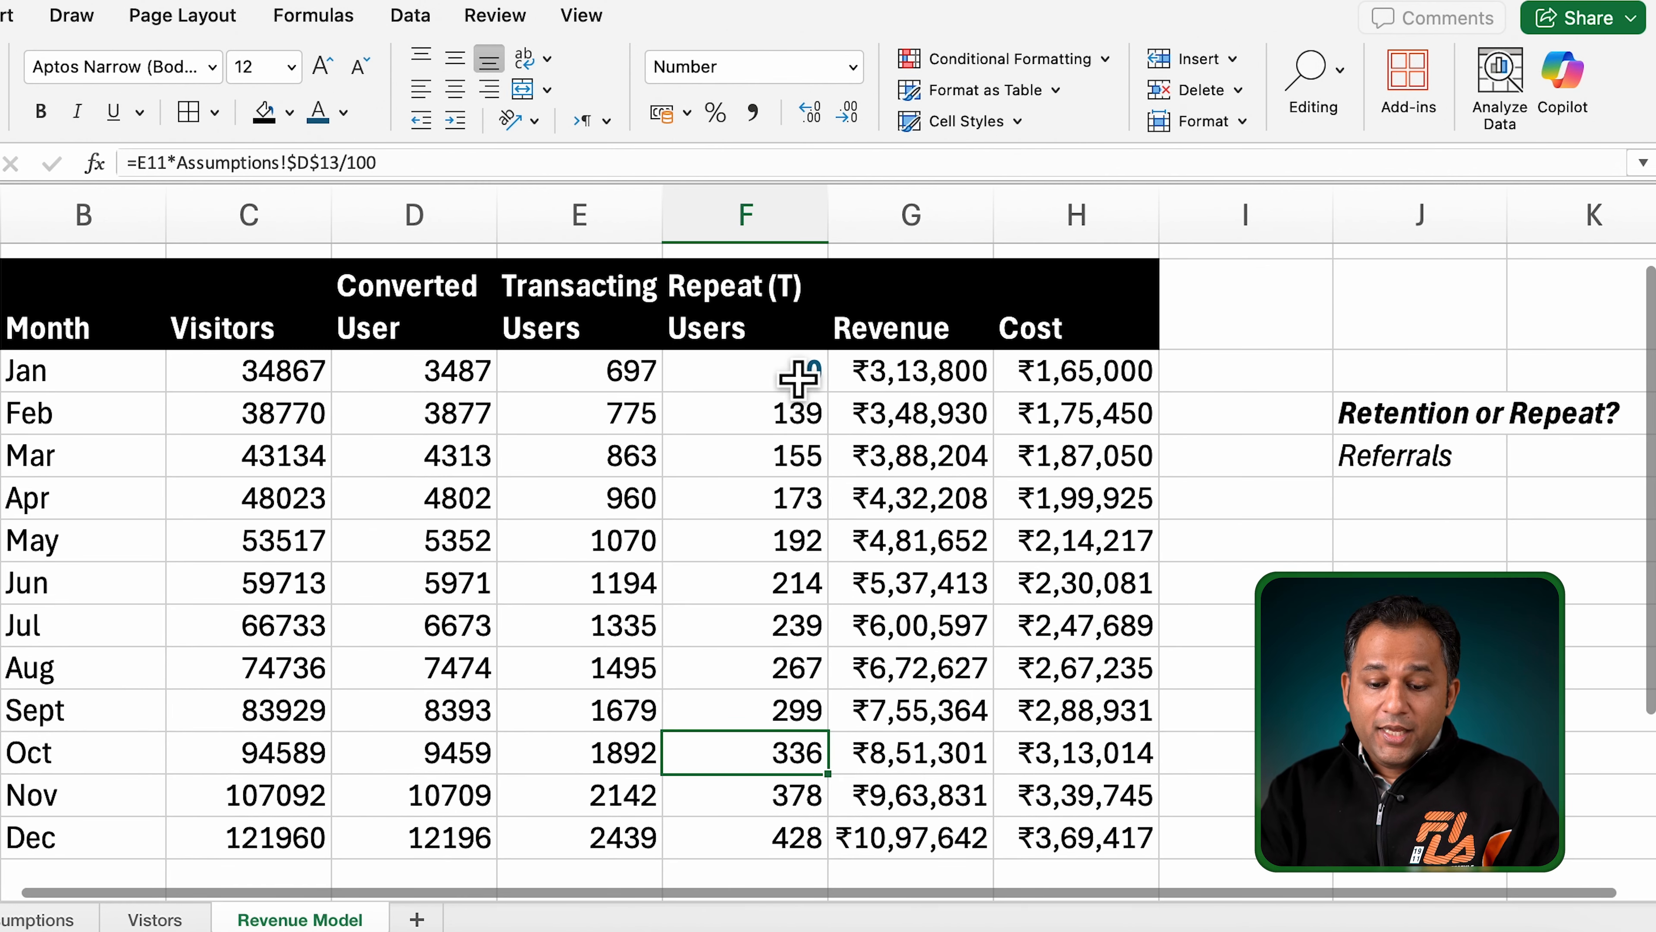
drag(769, 381, 766, 861)
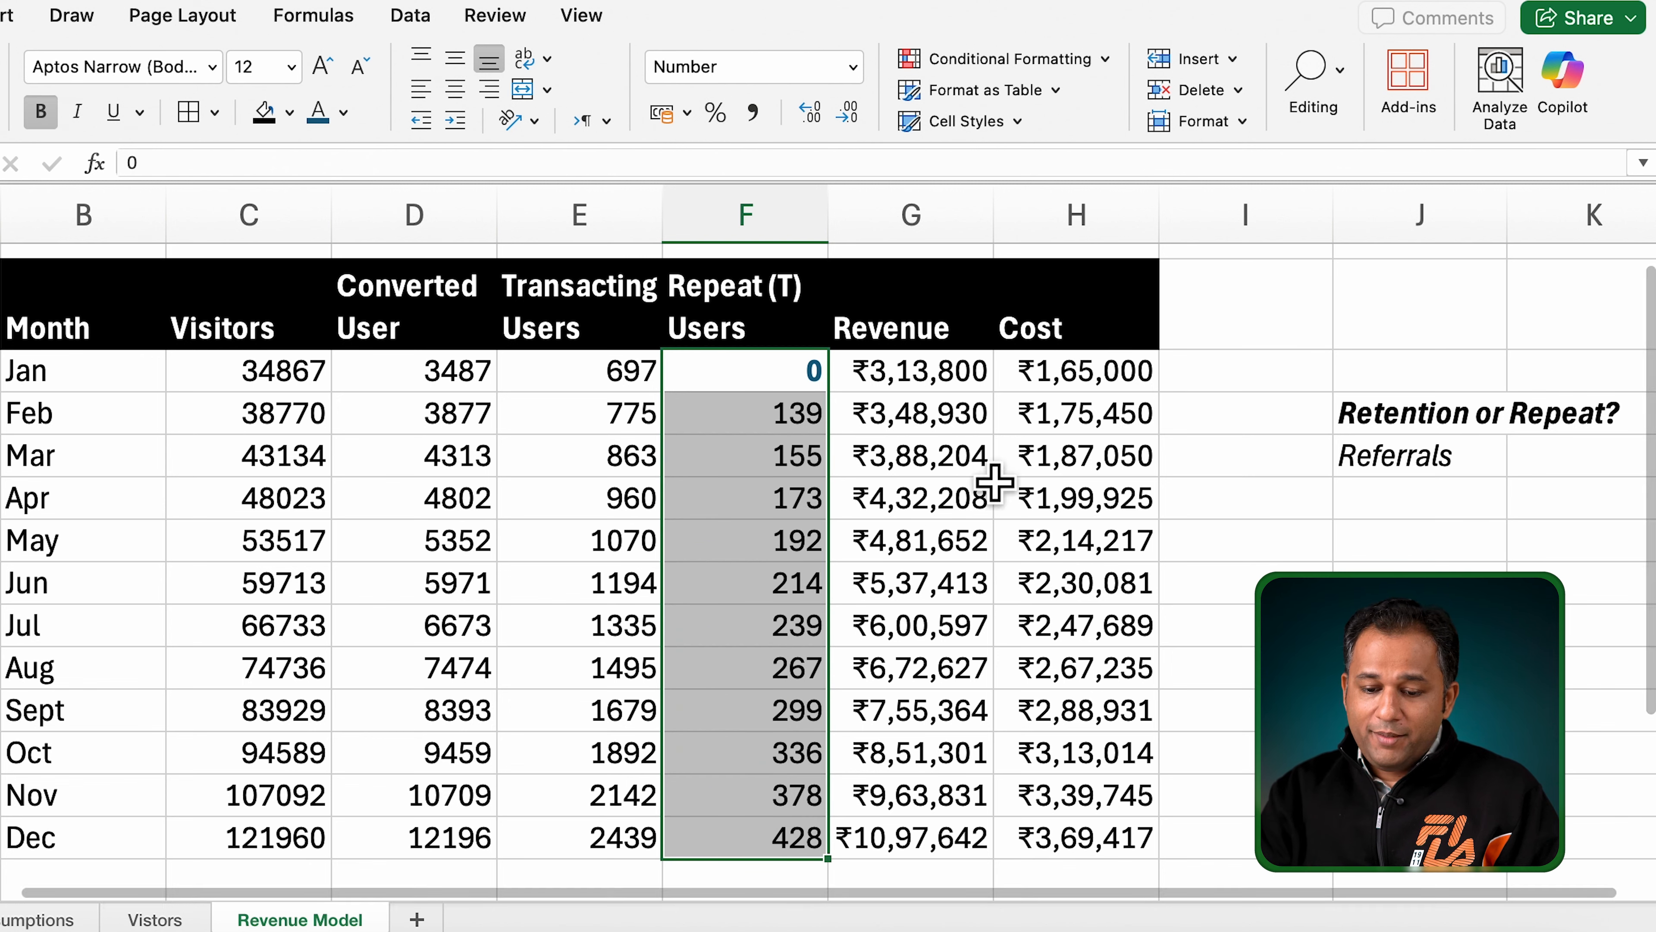
click(945, 381)
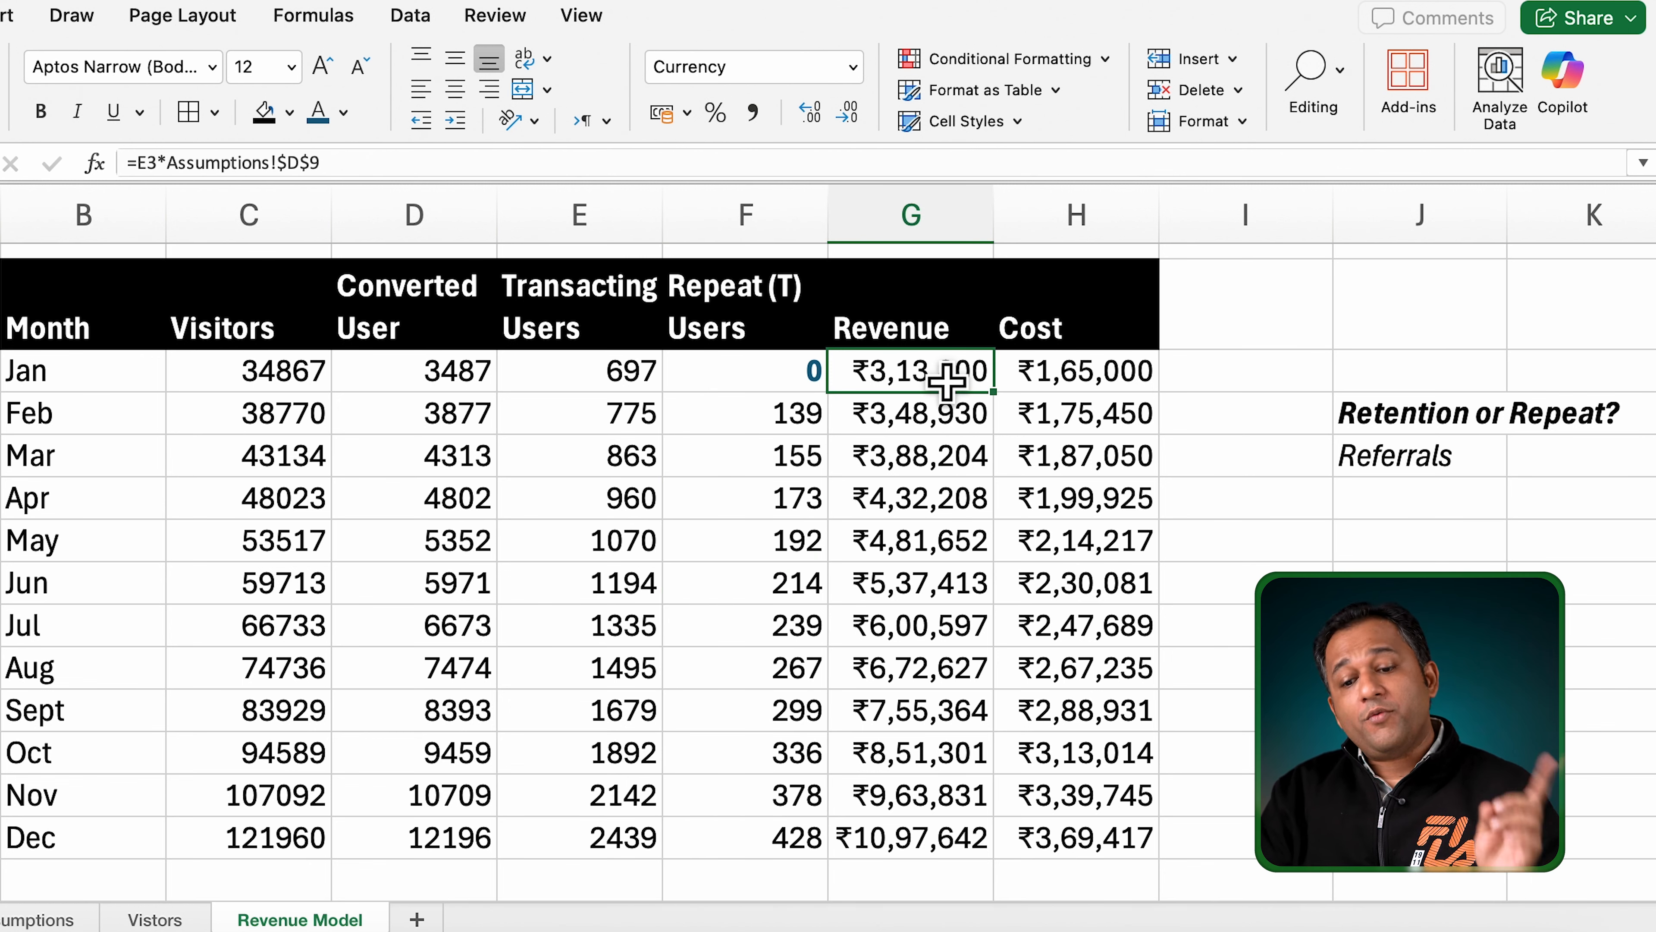
double_click(932, 373)
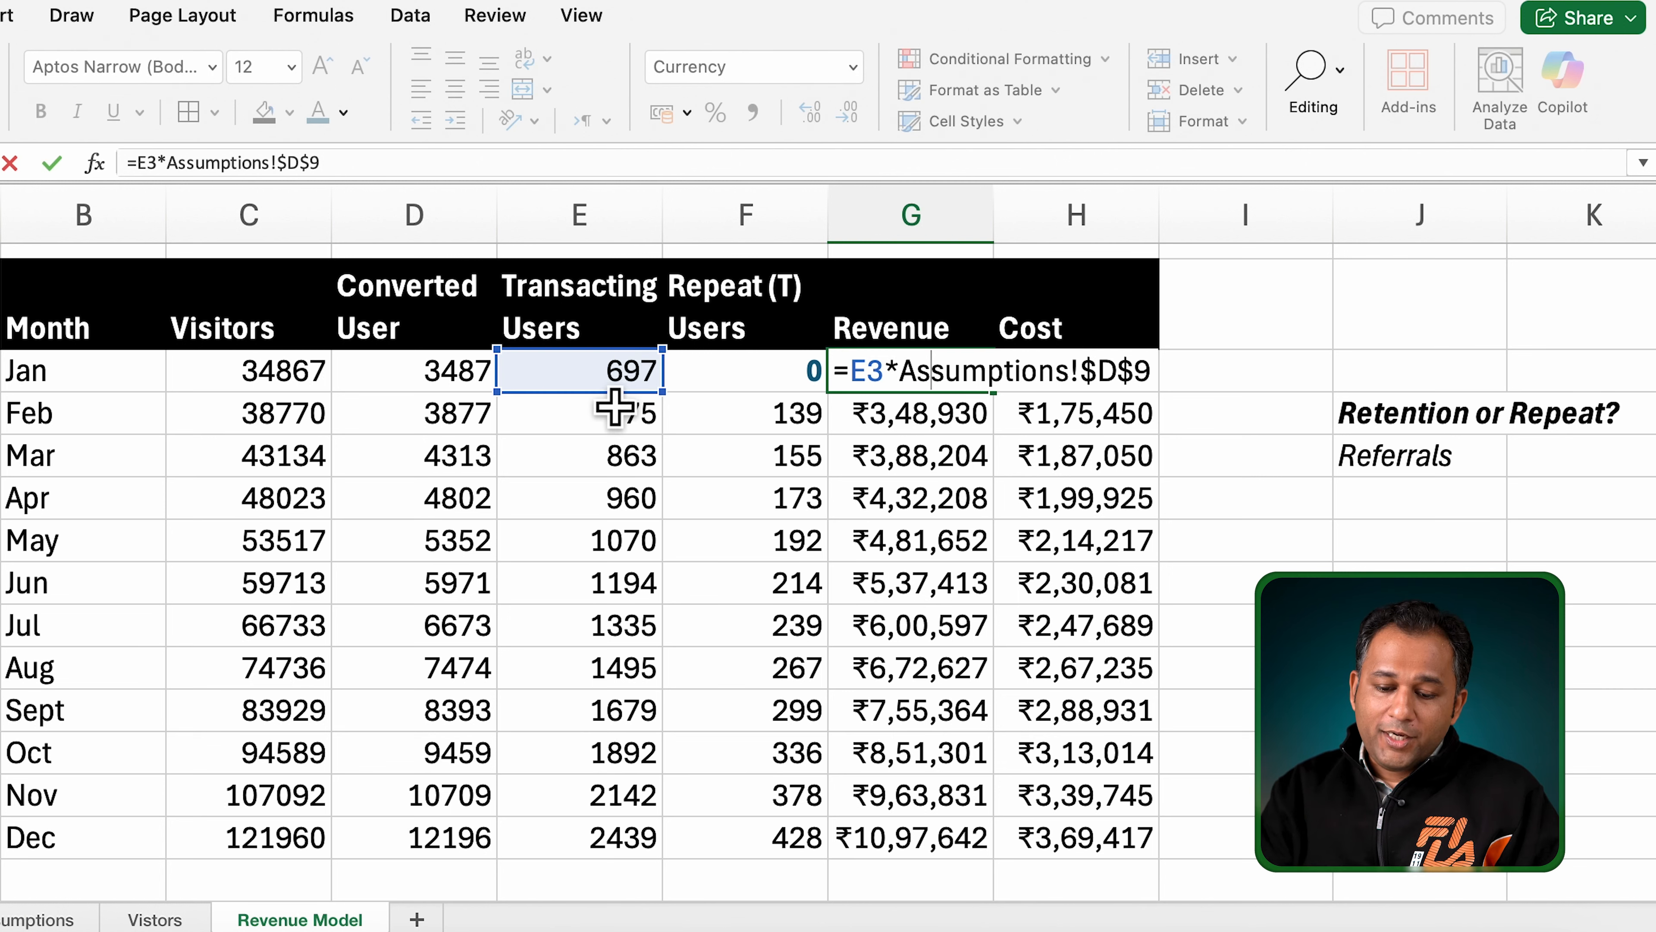
key(Escape)
click(616, 392)
click(753, 391)
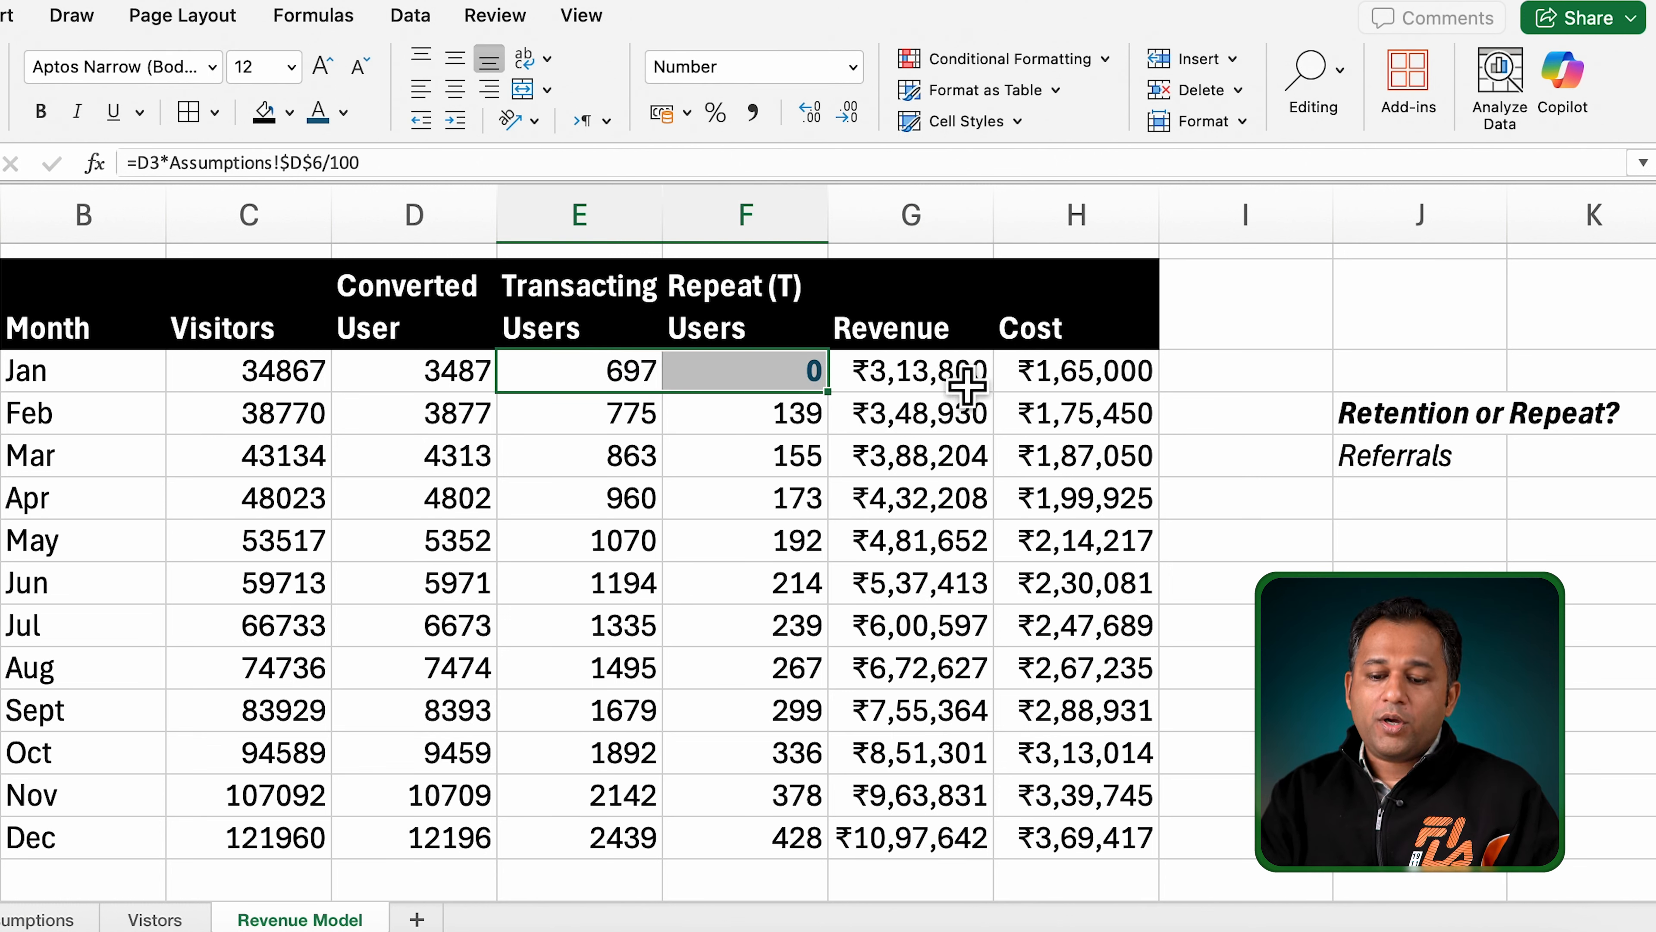
Step: Change January's revenue formula in G3 to include repeat users: =(E3+F3)*Assumptions!$D$9
double_click(942, 391)
key(Left)
key(Left)
key(Left)
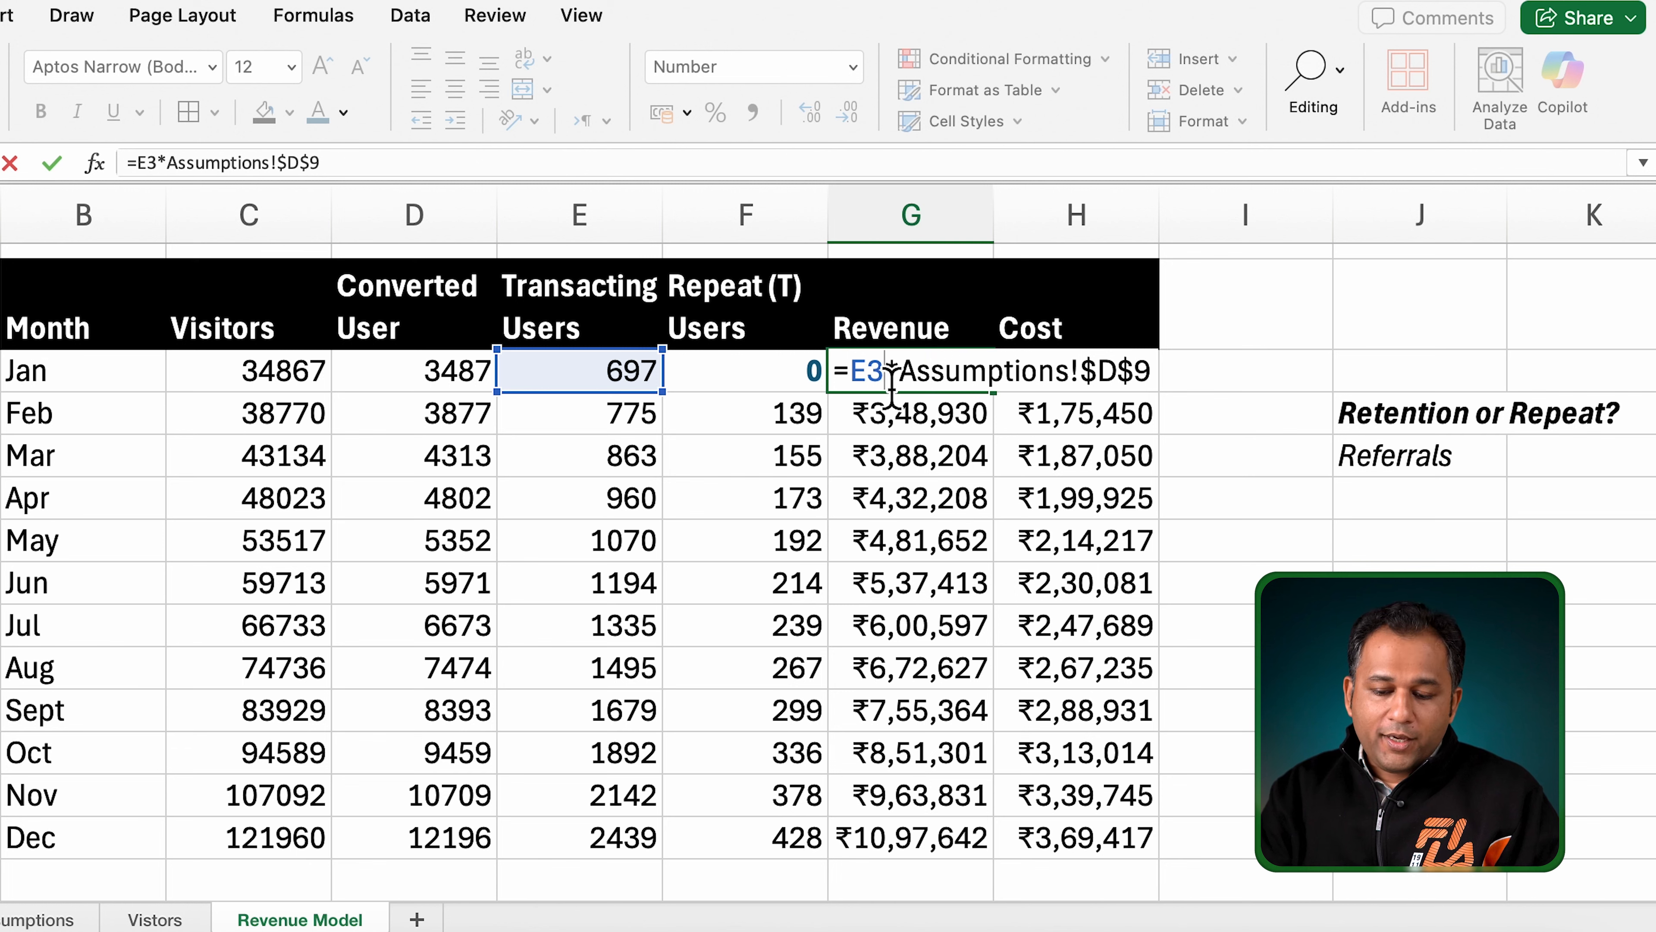
text(+)
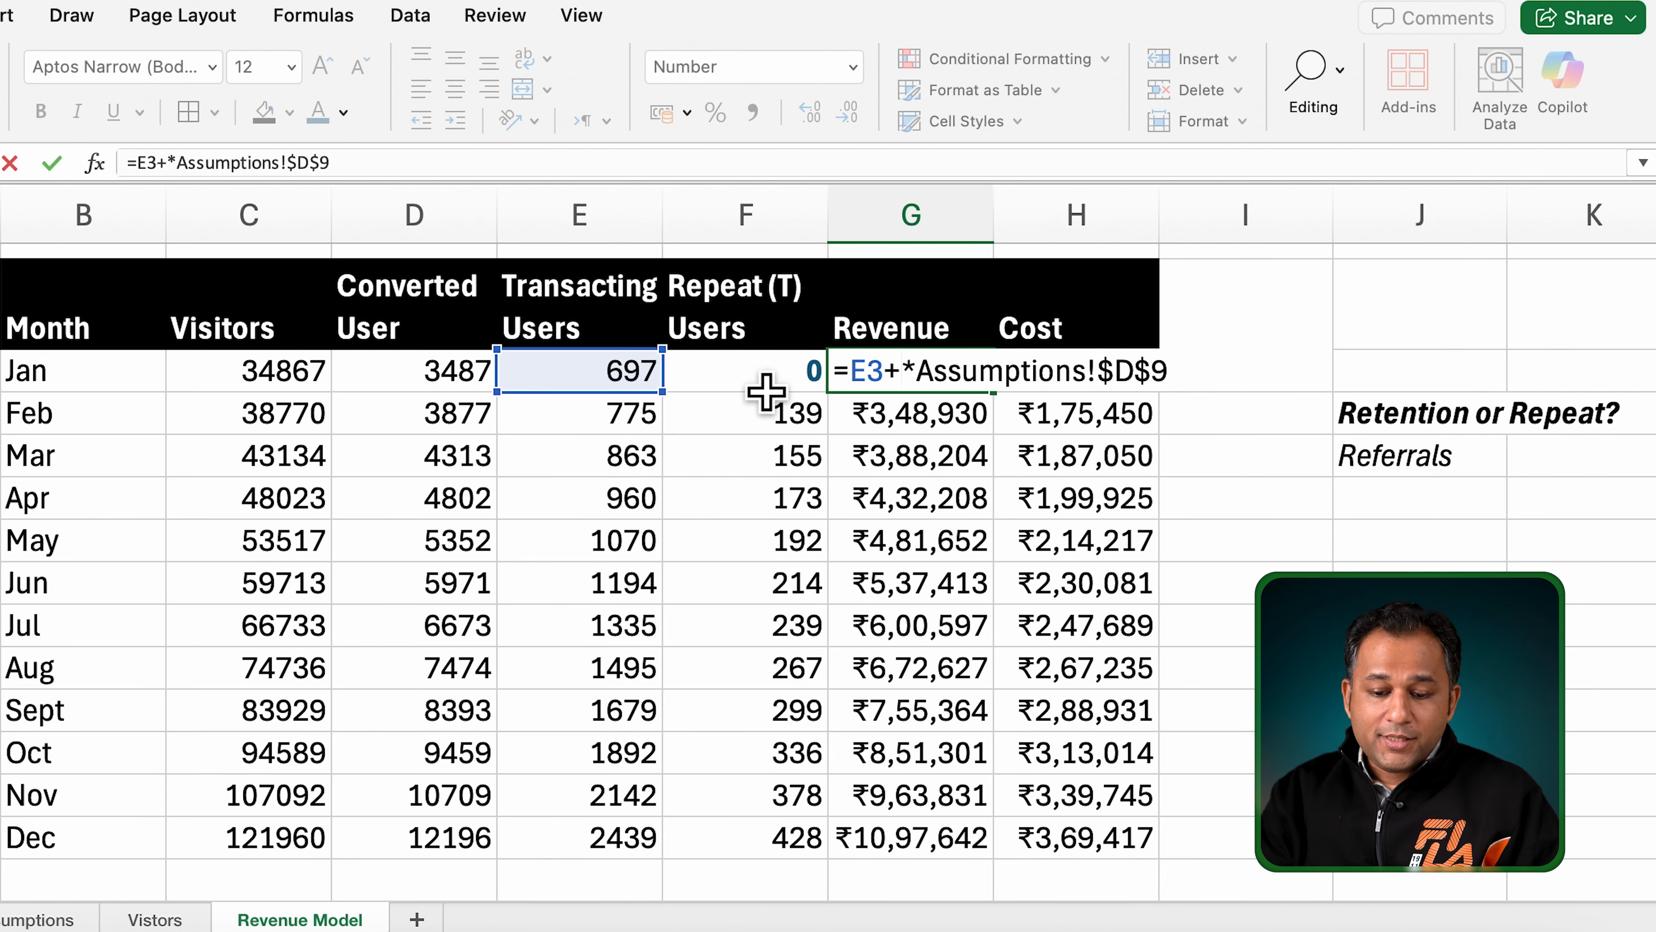
click(760, 383)
text())
key(Return)
key(Return)
click(850, 370)
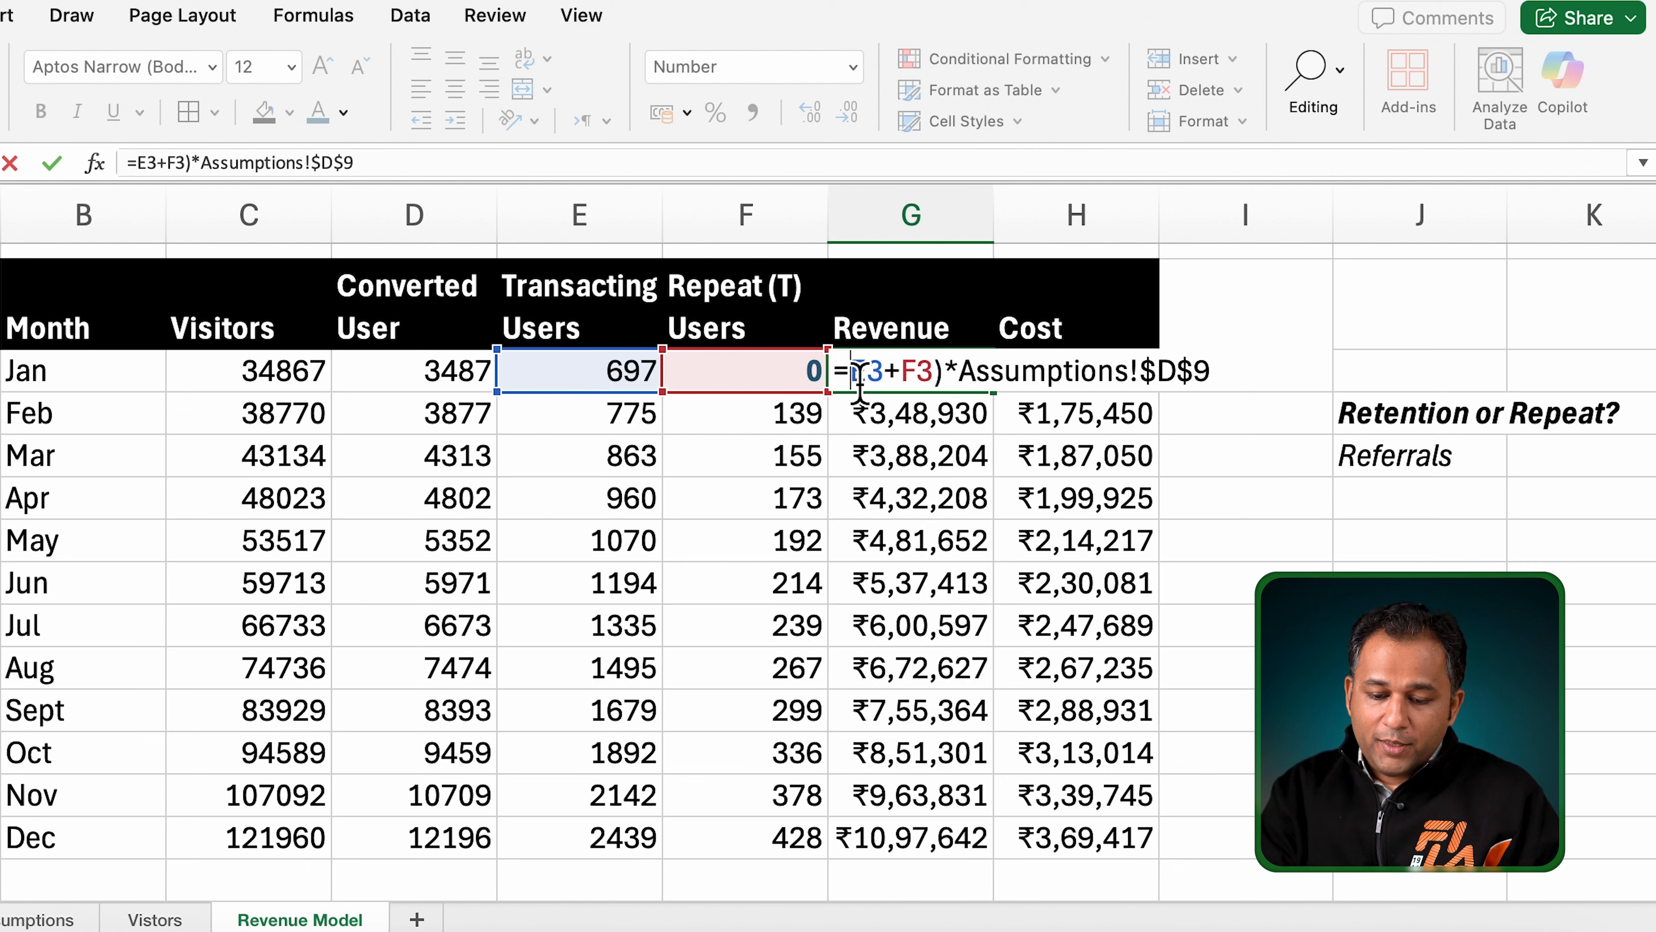
text(()
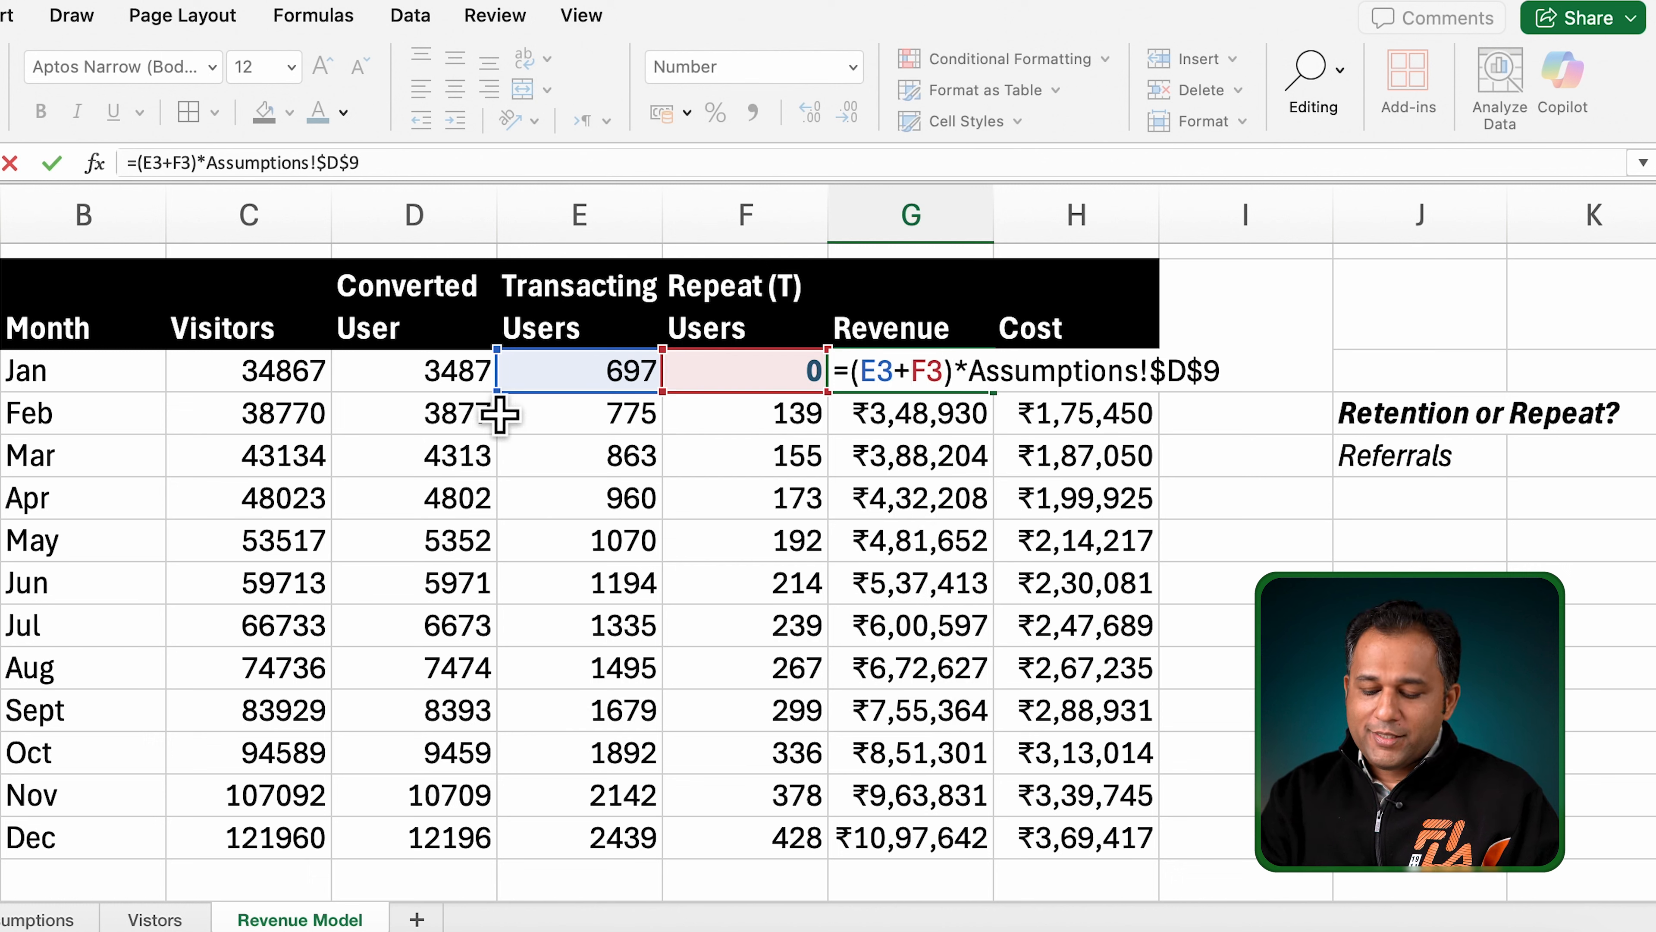
key(Return)
Step: Copy January's revenue formula from G3 to February through December, G4:G14
key(Up)
key(super+c)
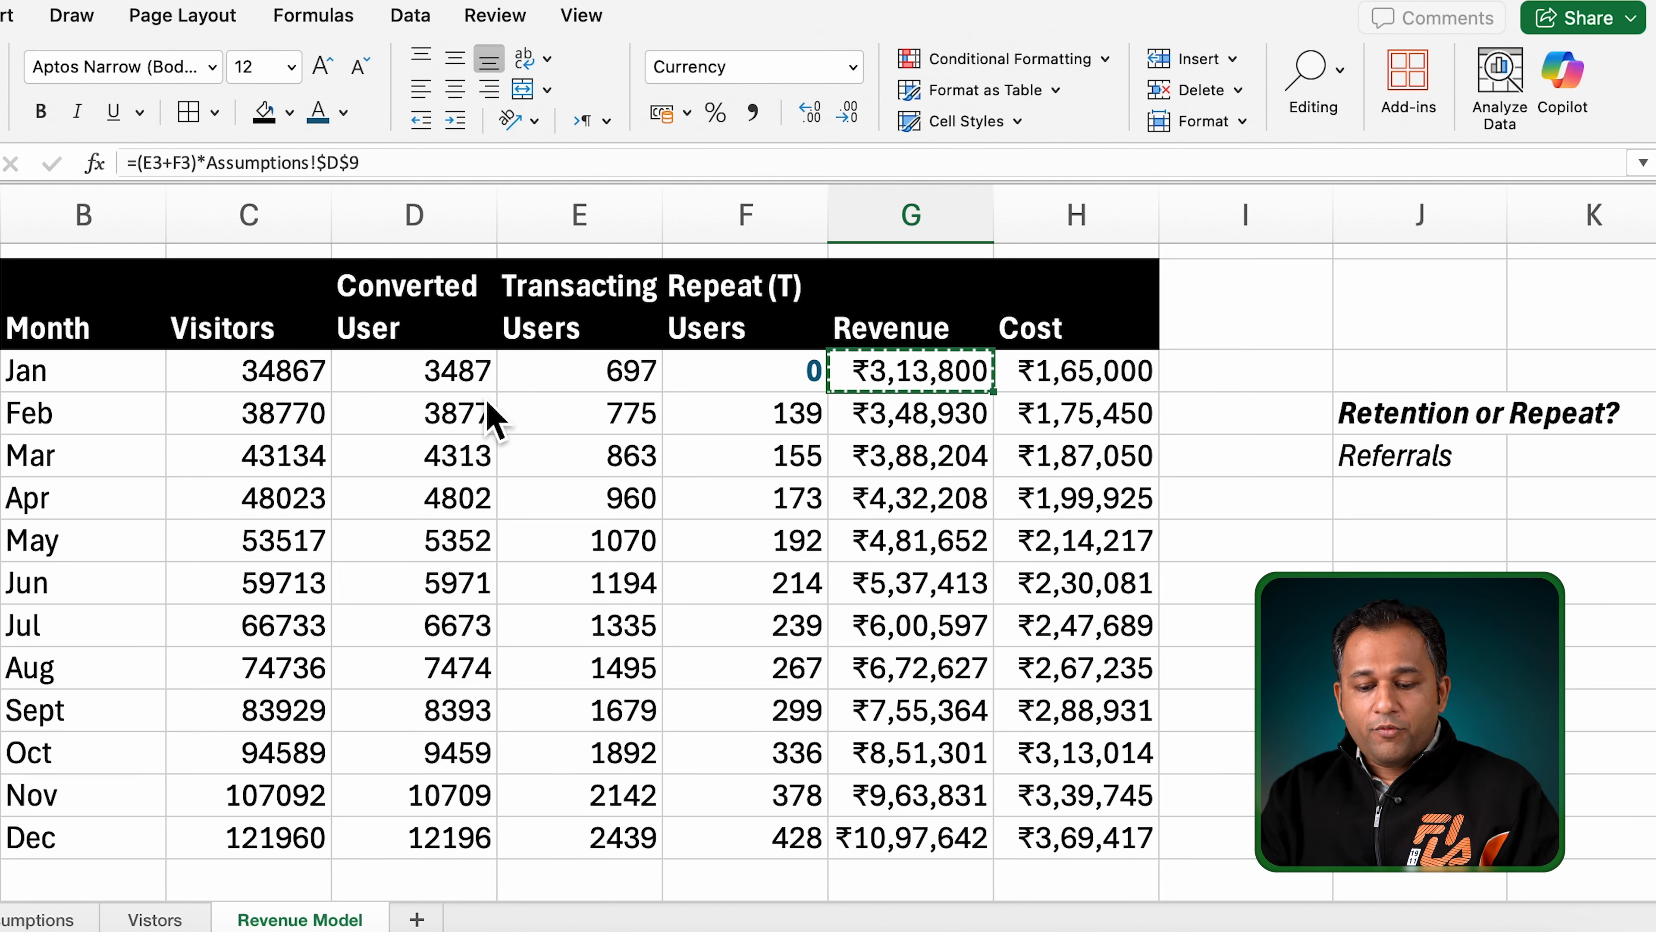
key(Down)
key(shift+Down)
key(shift+Down)
key(shift+Down)
key(shift+Down)
key(shift+Down)
key(shift+Down)
key(shift+Down)
key(shift+Down)
key(shift+Down)
key(shift+Down)
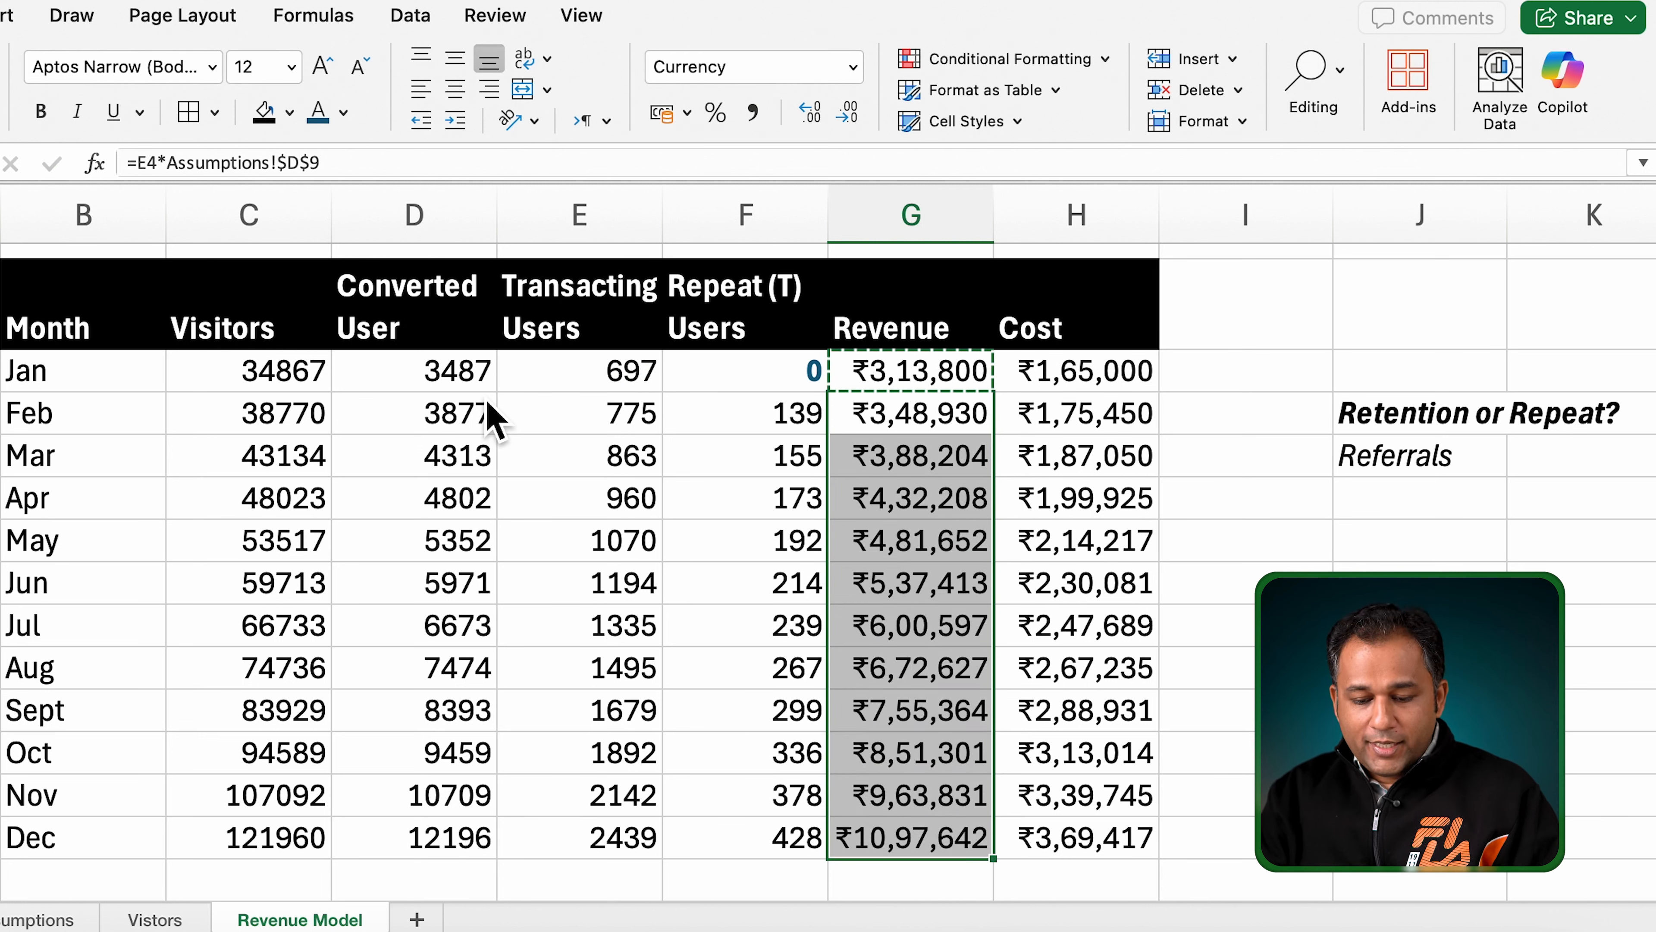
key(super+v)
key(Up)
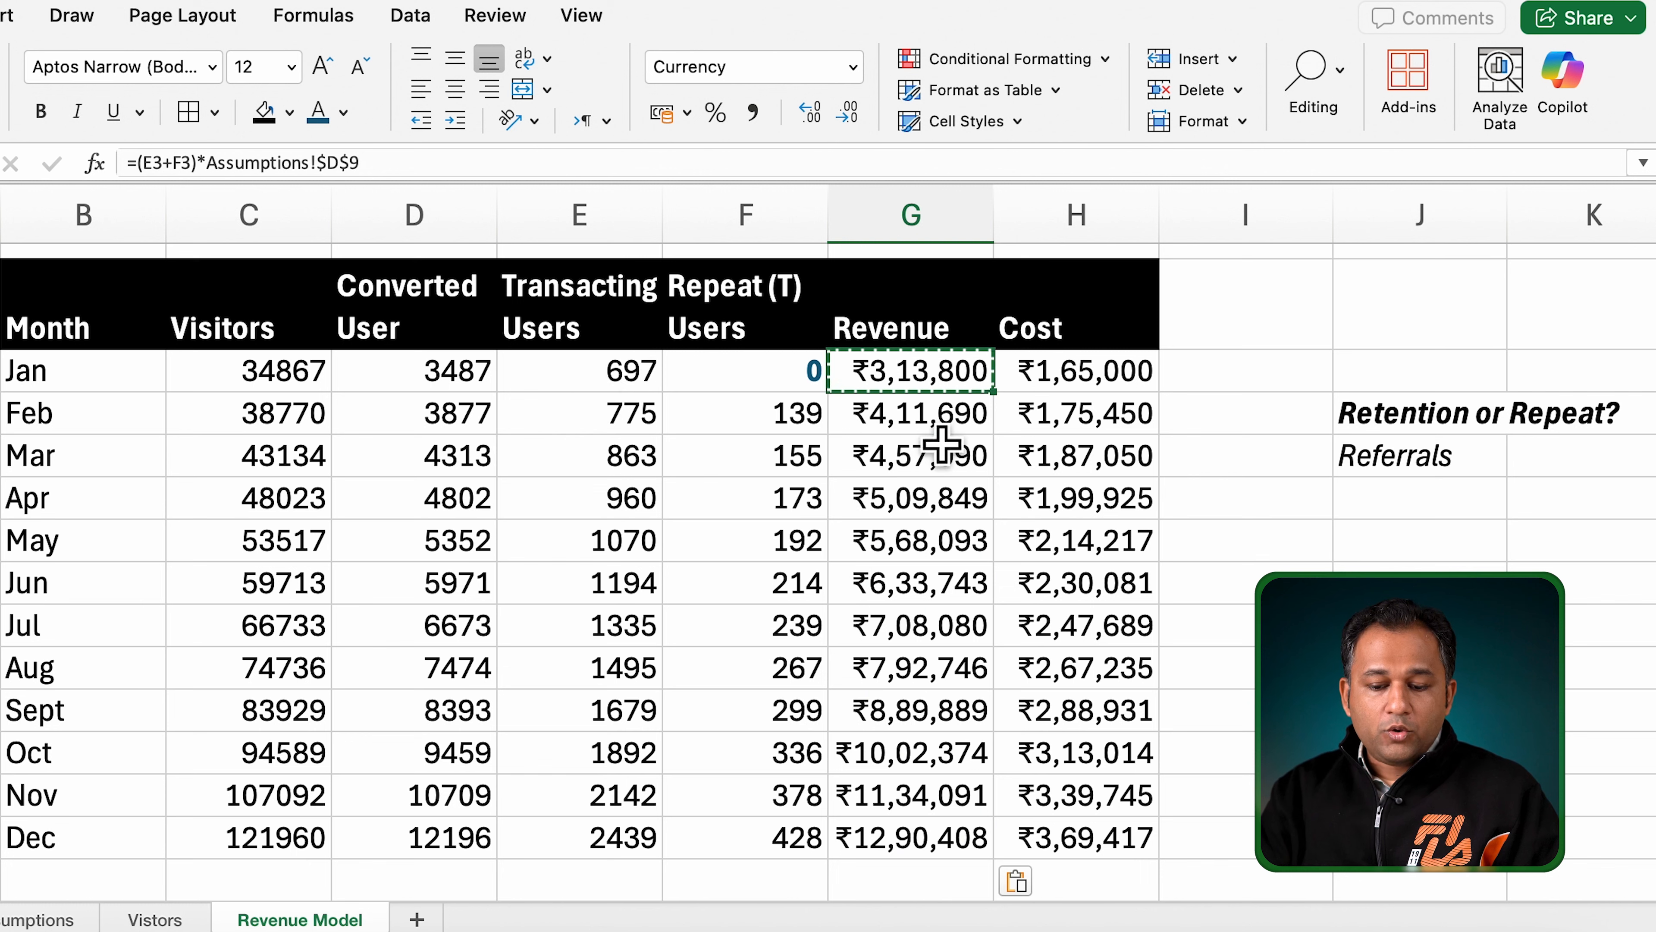
Step: Examine the copied revenue formulas down the Revenue column and compare the monthly revenue with the monthly cost
key(Down)
key(Down)
key(Down)
key(Down)
key(Down)
key(Down)
key(Down)
key(Down)
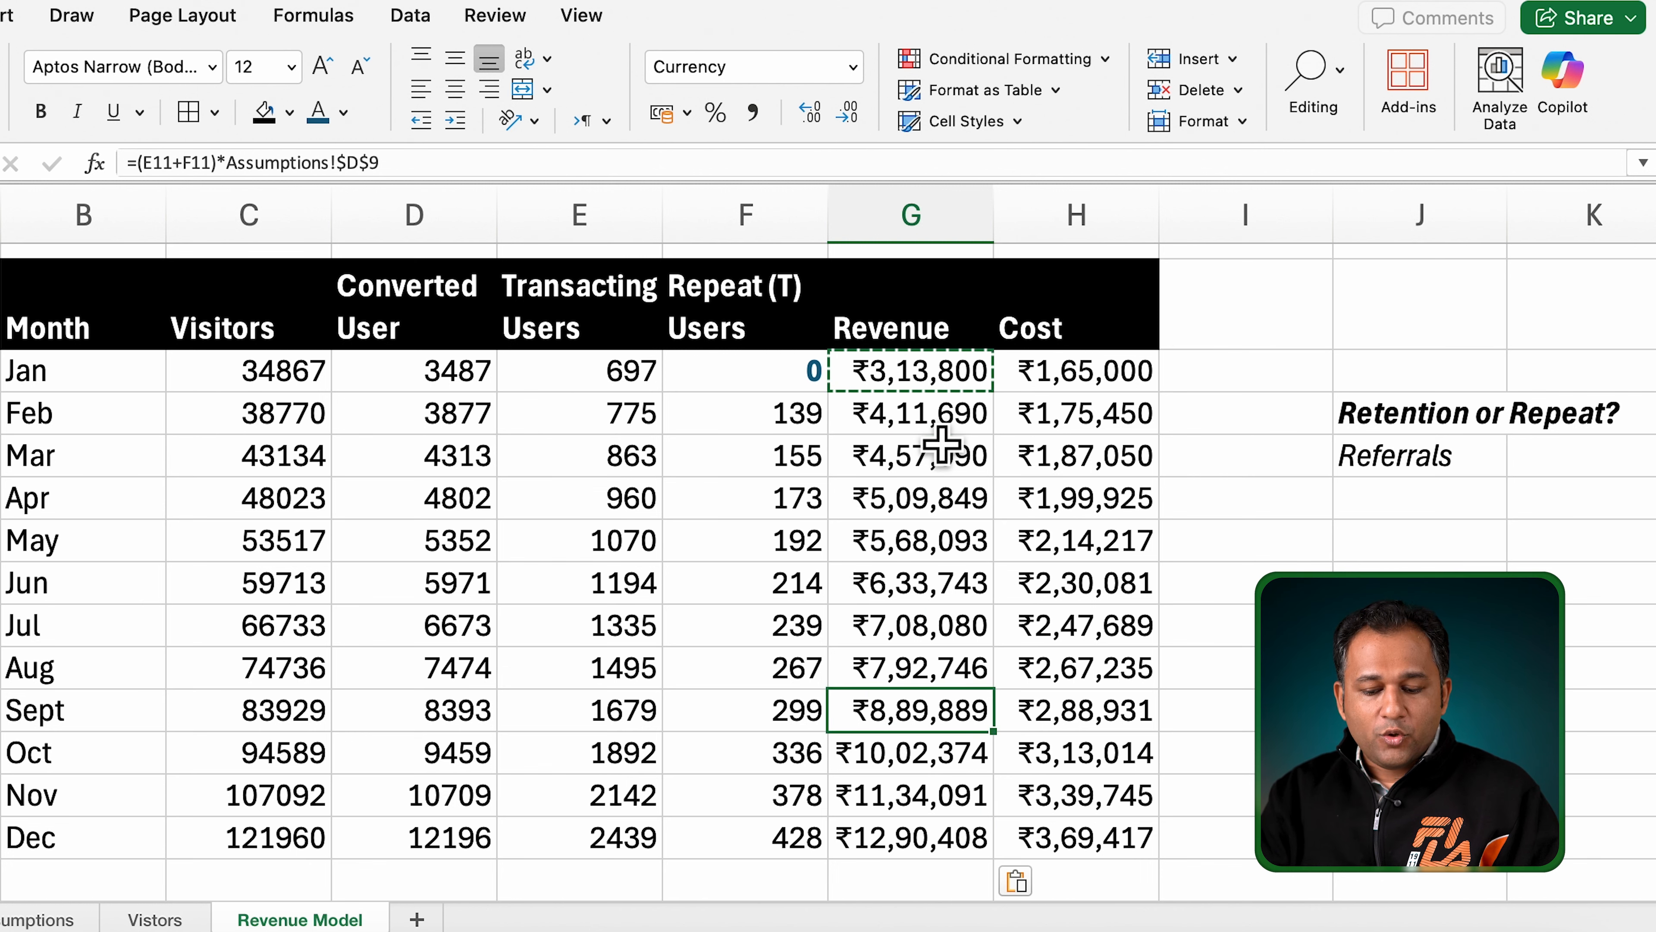
key(Down)
key(Down)
key(Down)
key(Escape)
drag(948, 370, 933, 855)
drag(1135, 841, 1158, 396)
Step: Add a "Gross Profit" column header in I2, beside Cost
click(1310, 309)
text(Prof)
key(BackSpace)
key(BackSpace)
key(BackSpace)
key(BackSpace)
text(Groww)
key(BackSpace)
key(BackSpace)
key(BackSpace)
key(BackSpace)
text(ss Profit)
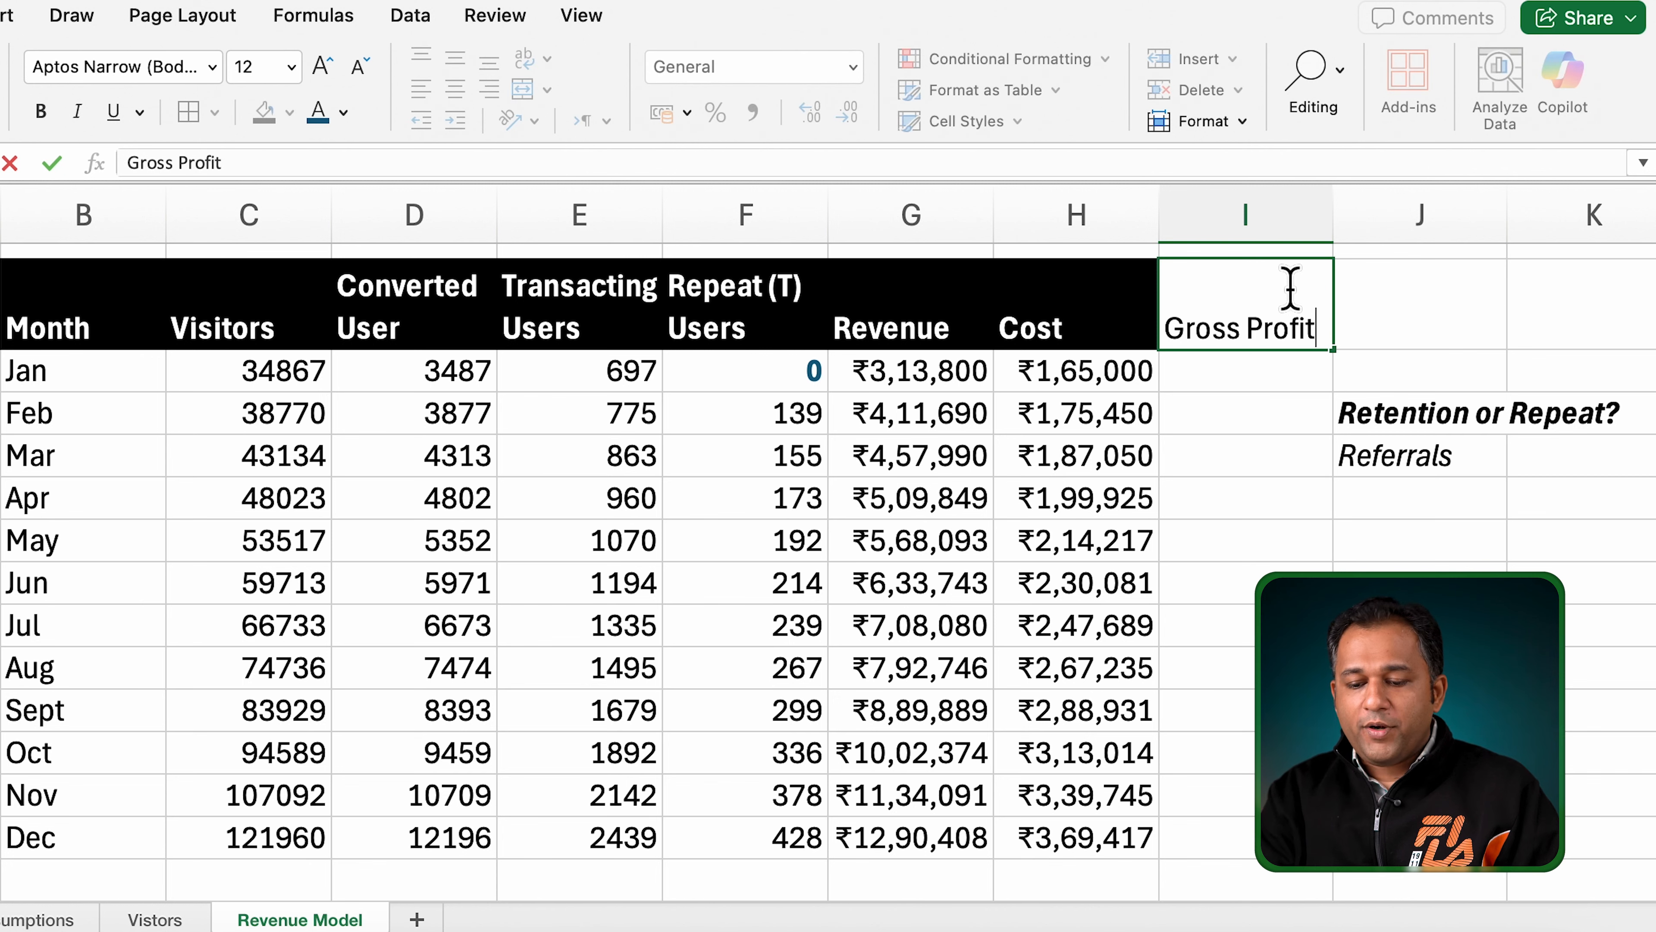
key(Return)
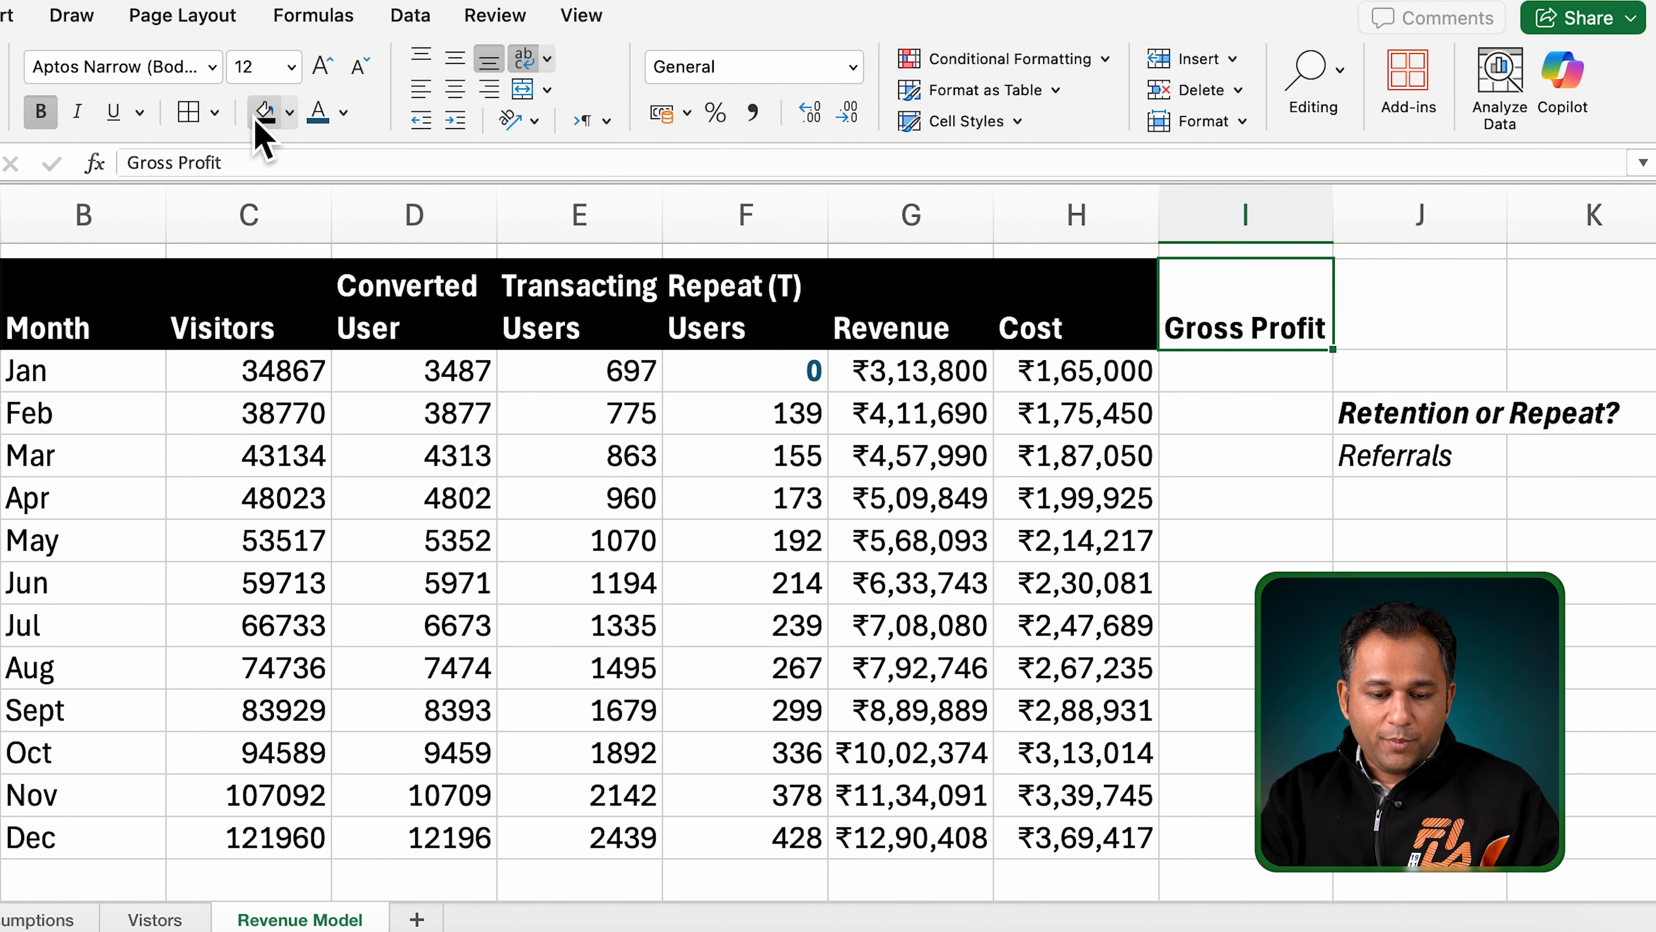
Step: Format the Gross Profit header in I2 with a black fill and white text, matching the other headers
click(264, 114)
click(344, 112)
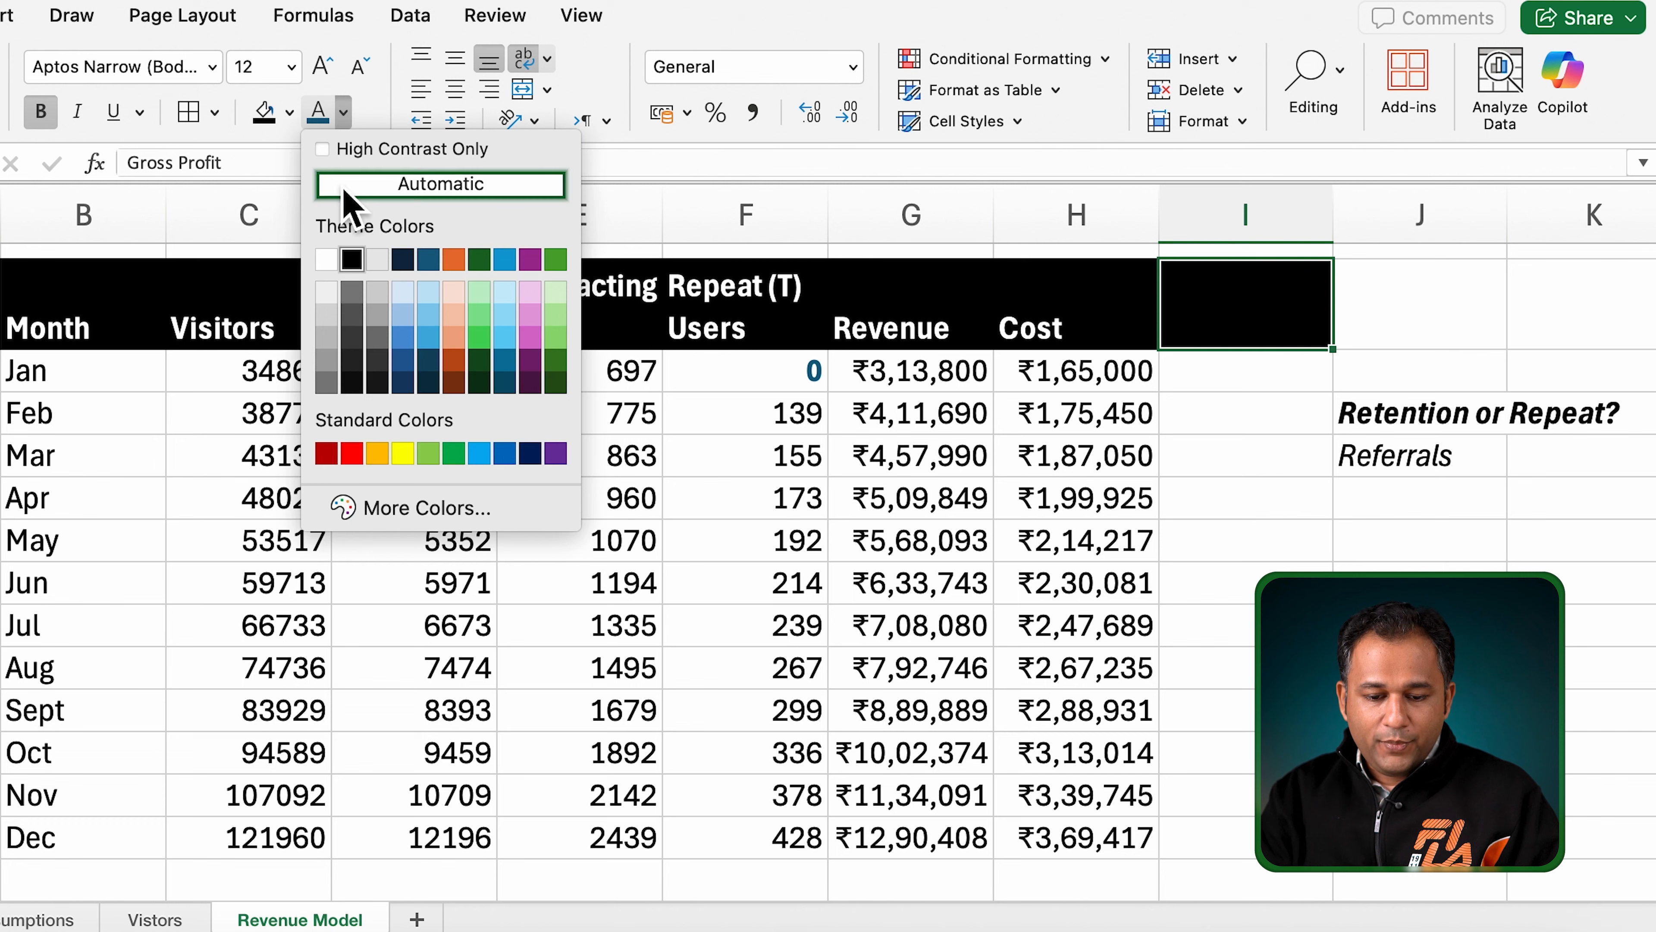
click(330, 257)
Step: Calculate January's gross profit in I3 as revenue minus cost: =G3-H3
click(1249, 378)
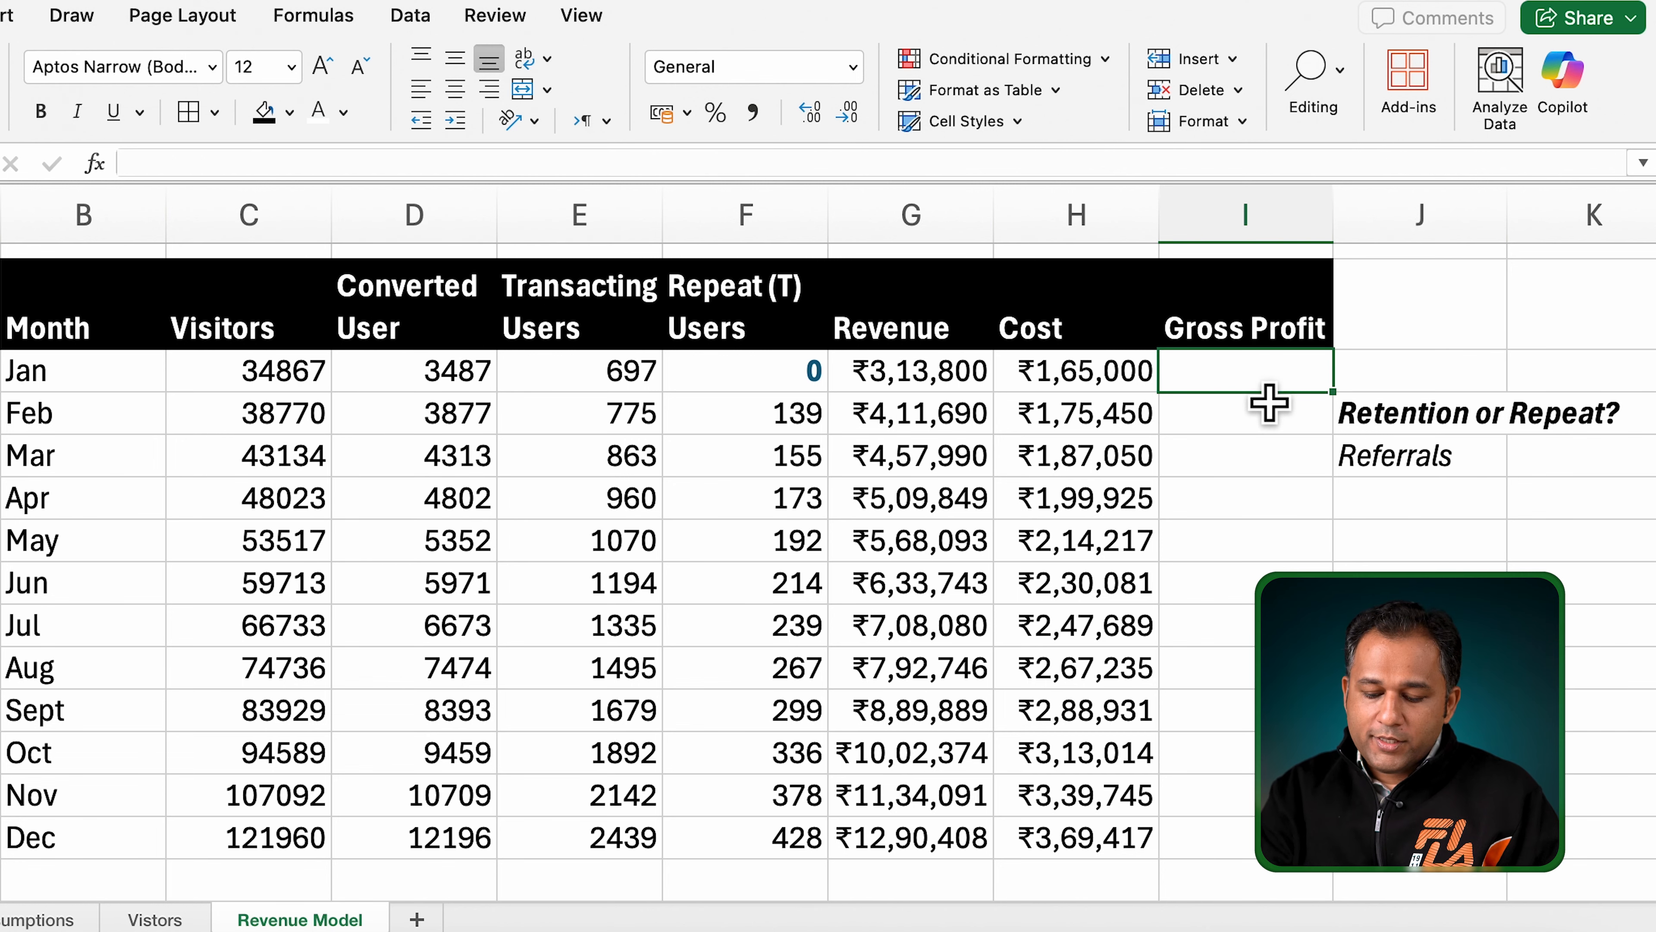
text(=)
key(Left)
key(Left)
text(-)
key(Left)
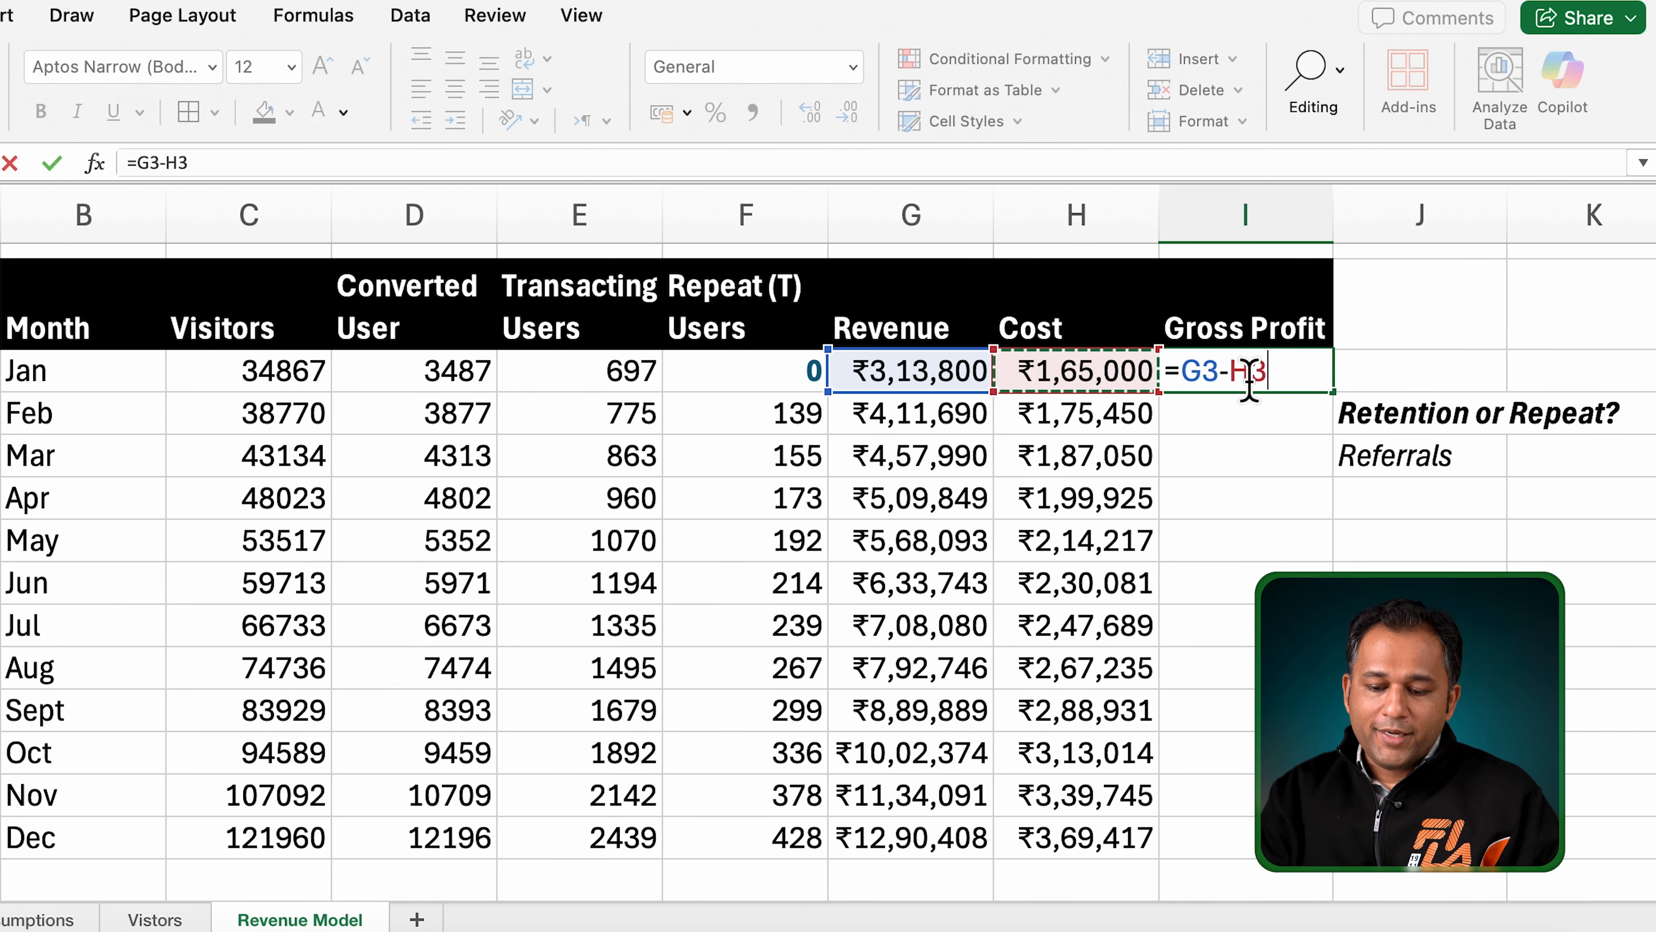
key(ctrl+Return)
Step: Copy January's gross profit formula from I3 to February through December, I4:I14
key(ctrl+c)
click(1258, 401)
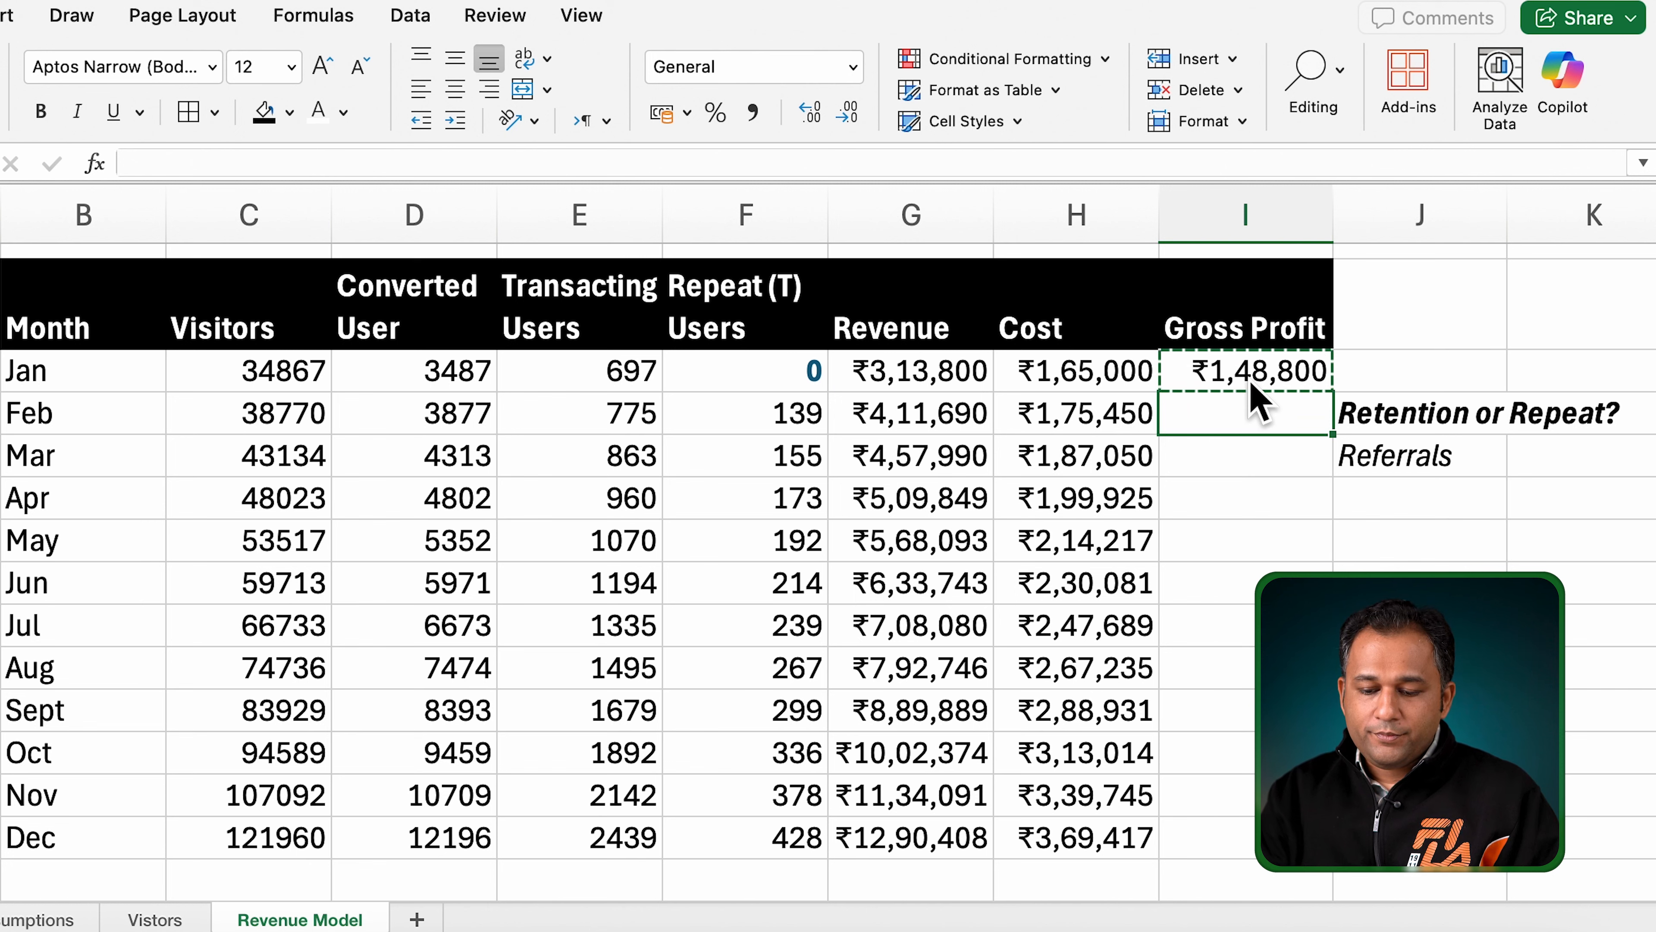
key(shift+Down)
key(shift+Down)
key(shift+Down)
key(shift+Down)
key(shift+Down)
key(shift+Down)
key(shift+Down)
key(shift+Down)
key(shift+Down)
key(shift+Down)
key(shift+Down)
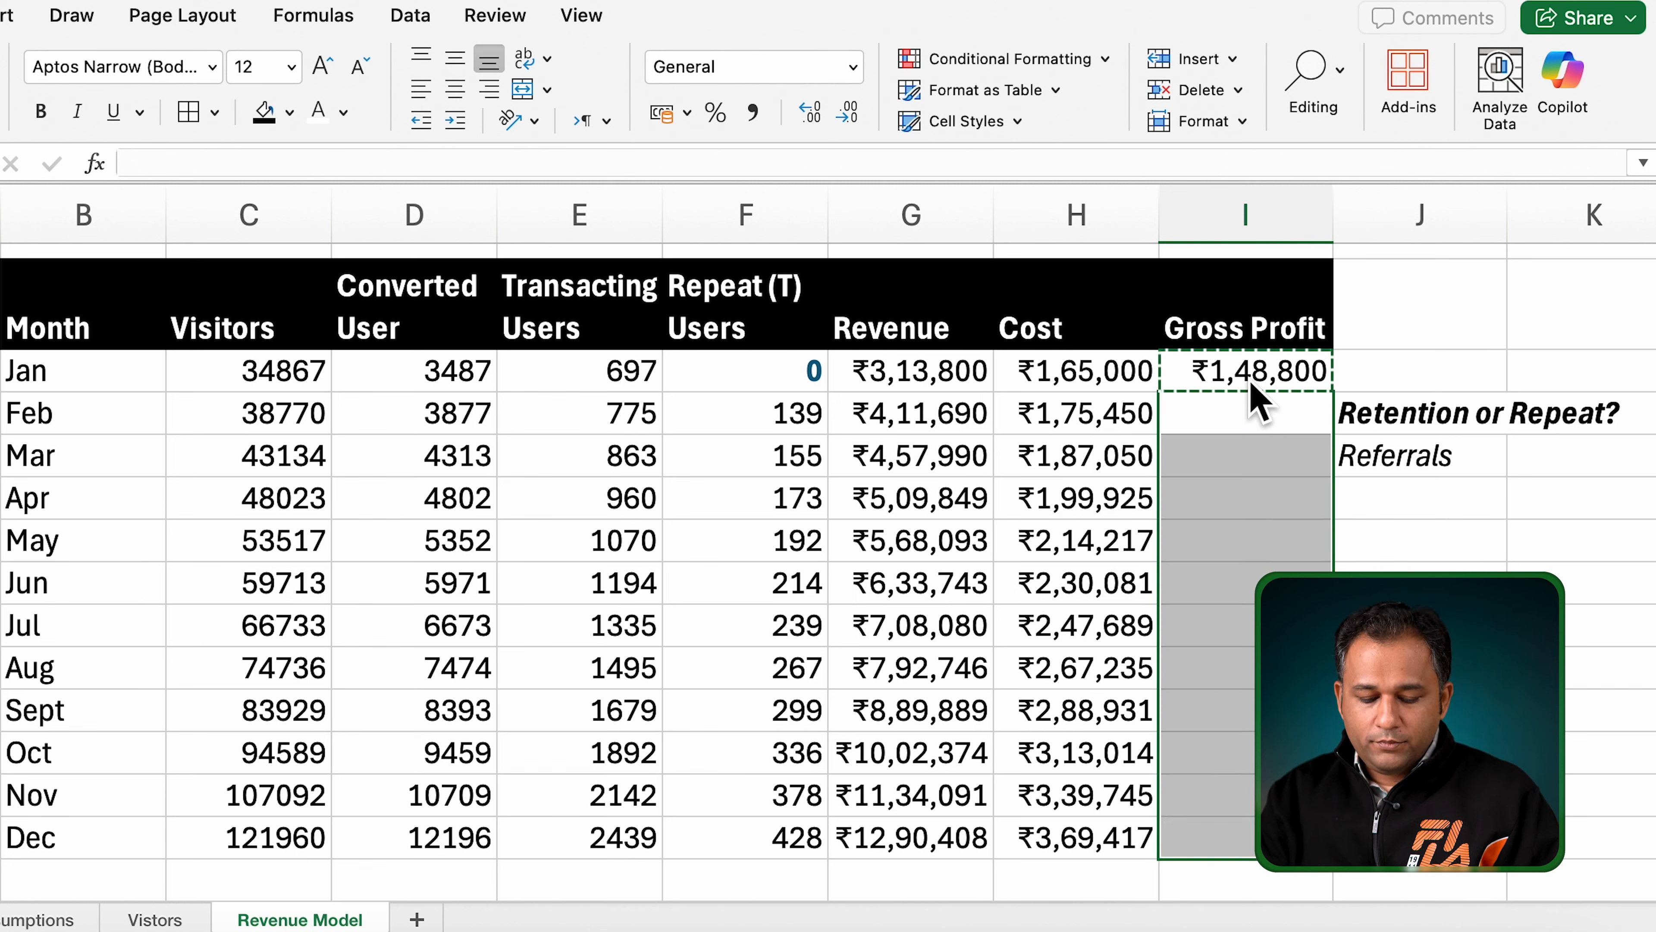
key(ctrl+v)
key(Up)
key(Escape)
Step: Delete the "Retention or Repeat?" and "Referrals" notes in J4:J5
key(Right)
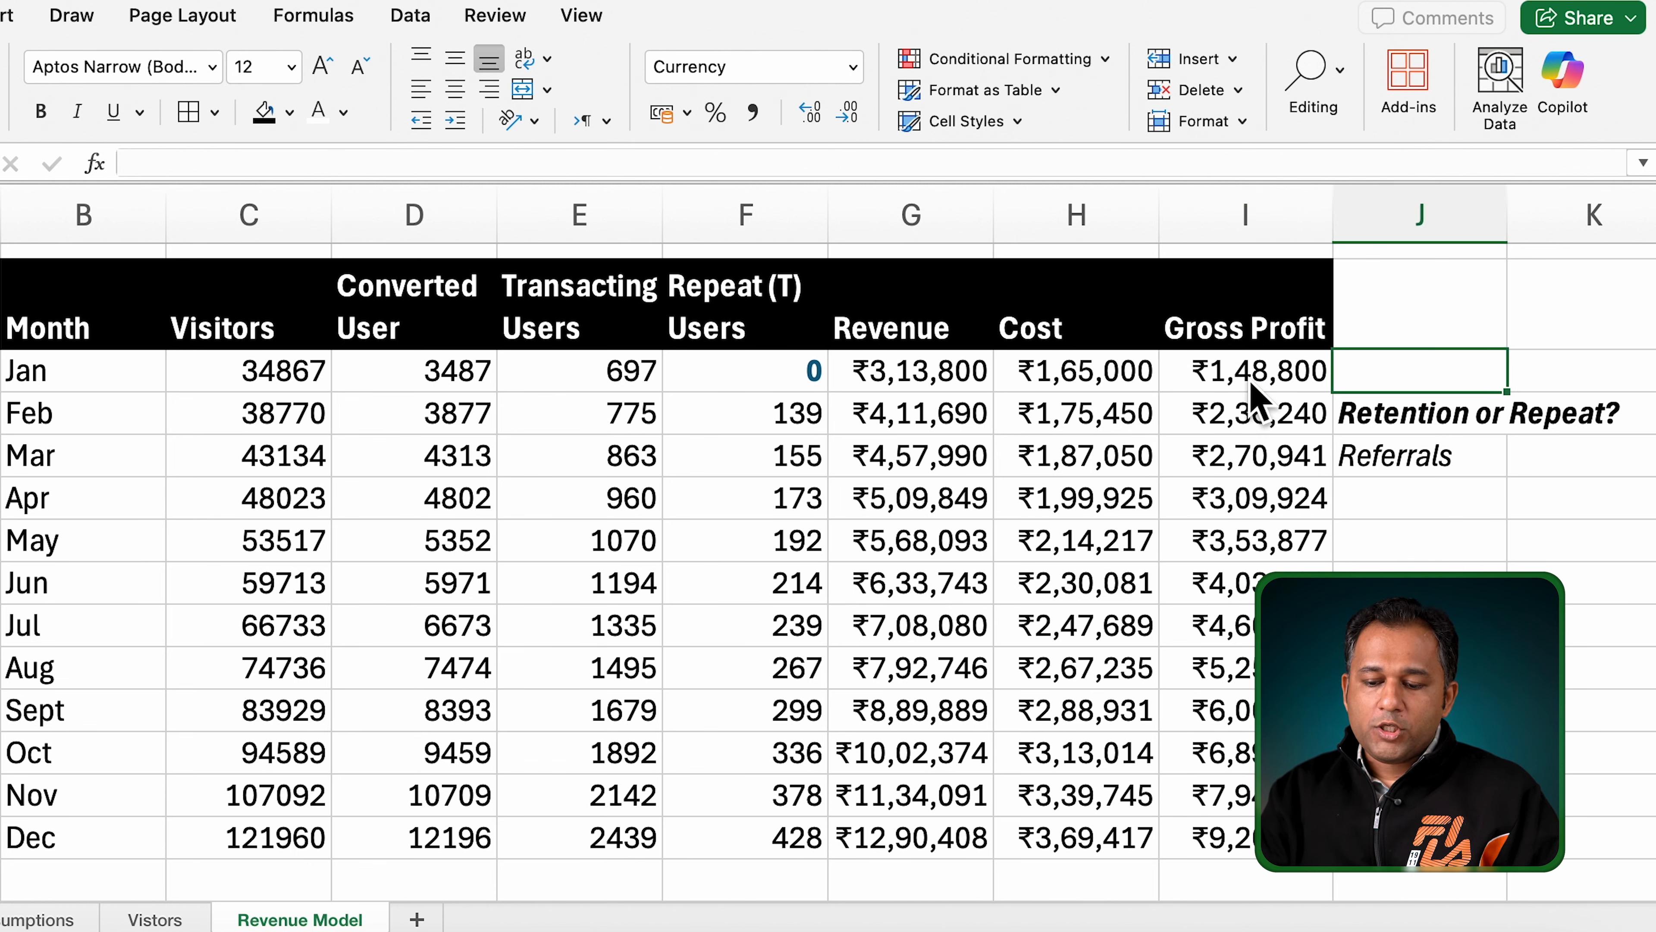
key(Down)
key(shift+Down)
key(Delete)
key(Left)
key(Left)
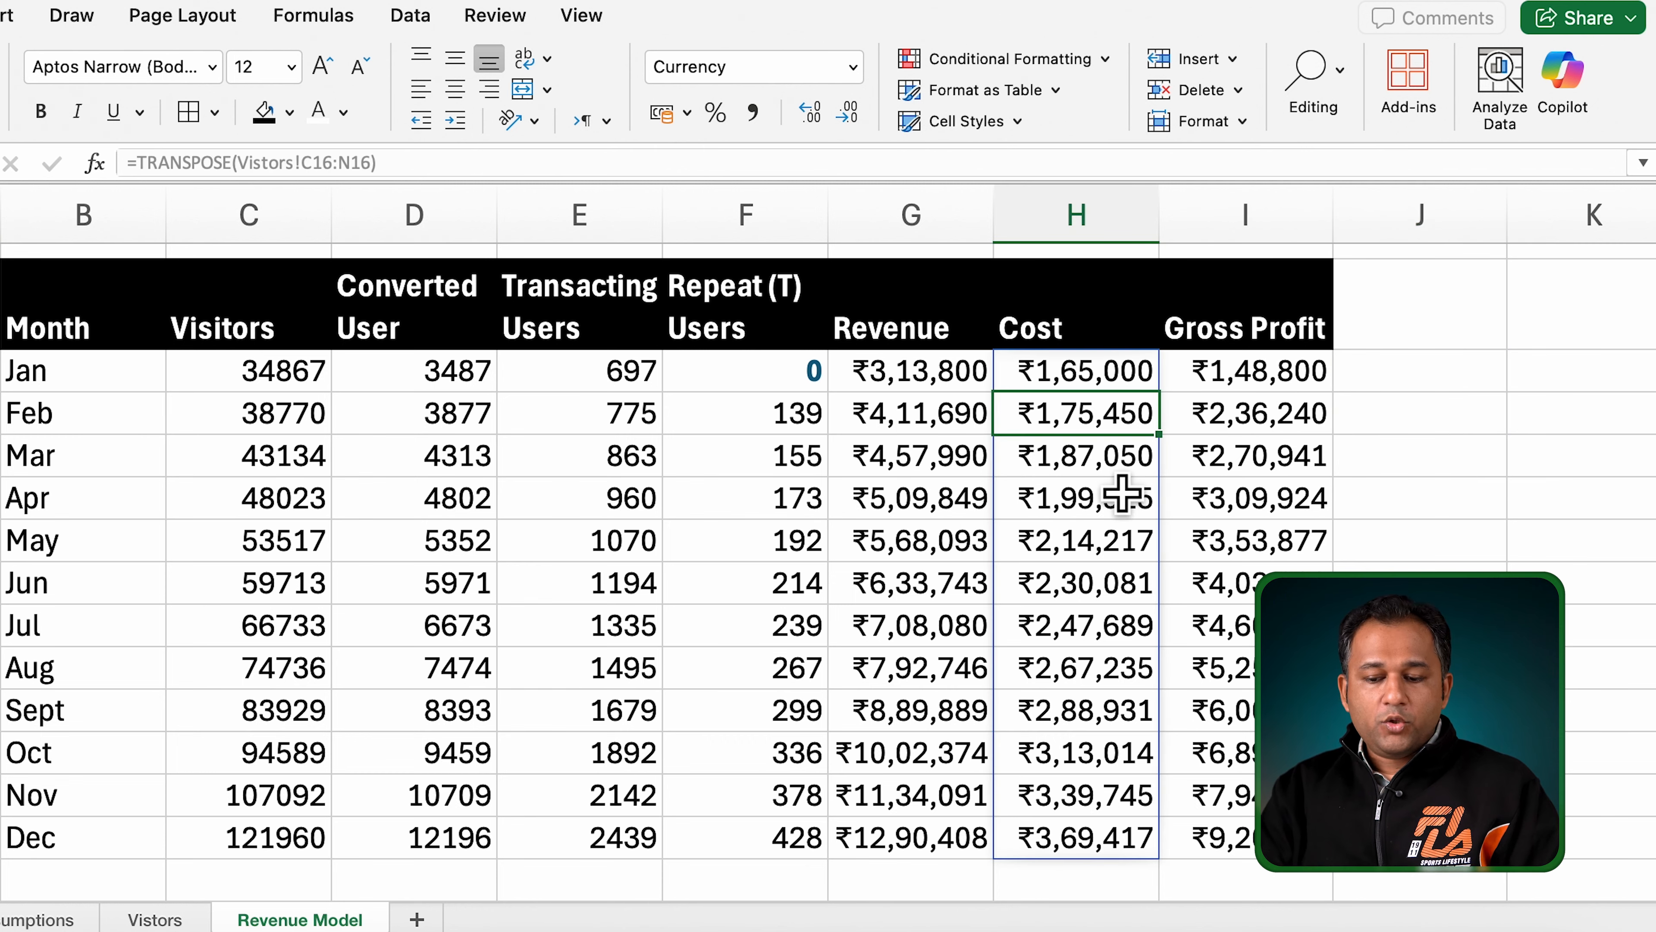
Step: Narrow the Repeat (T) Users column F slightly so it fits its header
scroll(1115, 489, left, 1)
scroll(1115, 489, up, 1)
click(1418, 473)
click(1442, 342)
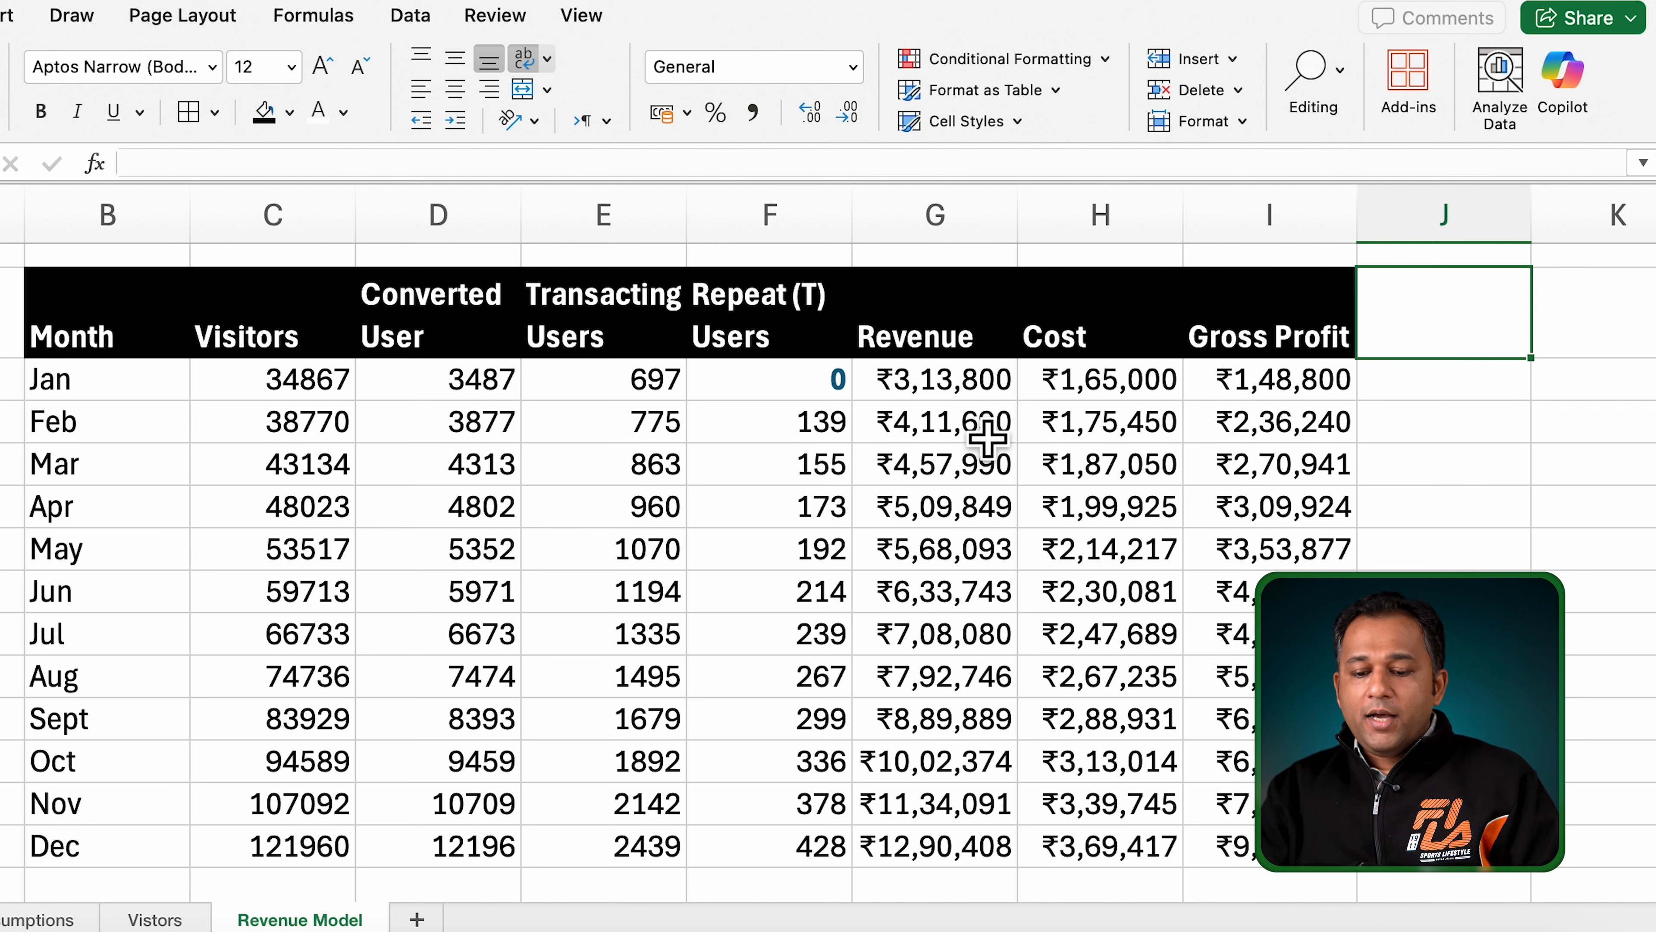
click(807, 317)
drag(859, 237, 833, 237)
Step: Examine how the Repeat (T) Users formulas draw on the previous month's transacting users, and review the whole Transacting Users column
click(789, 433)
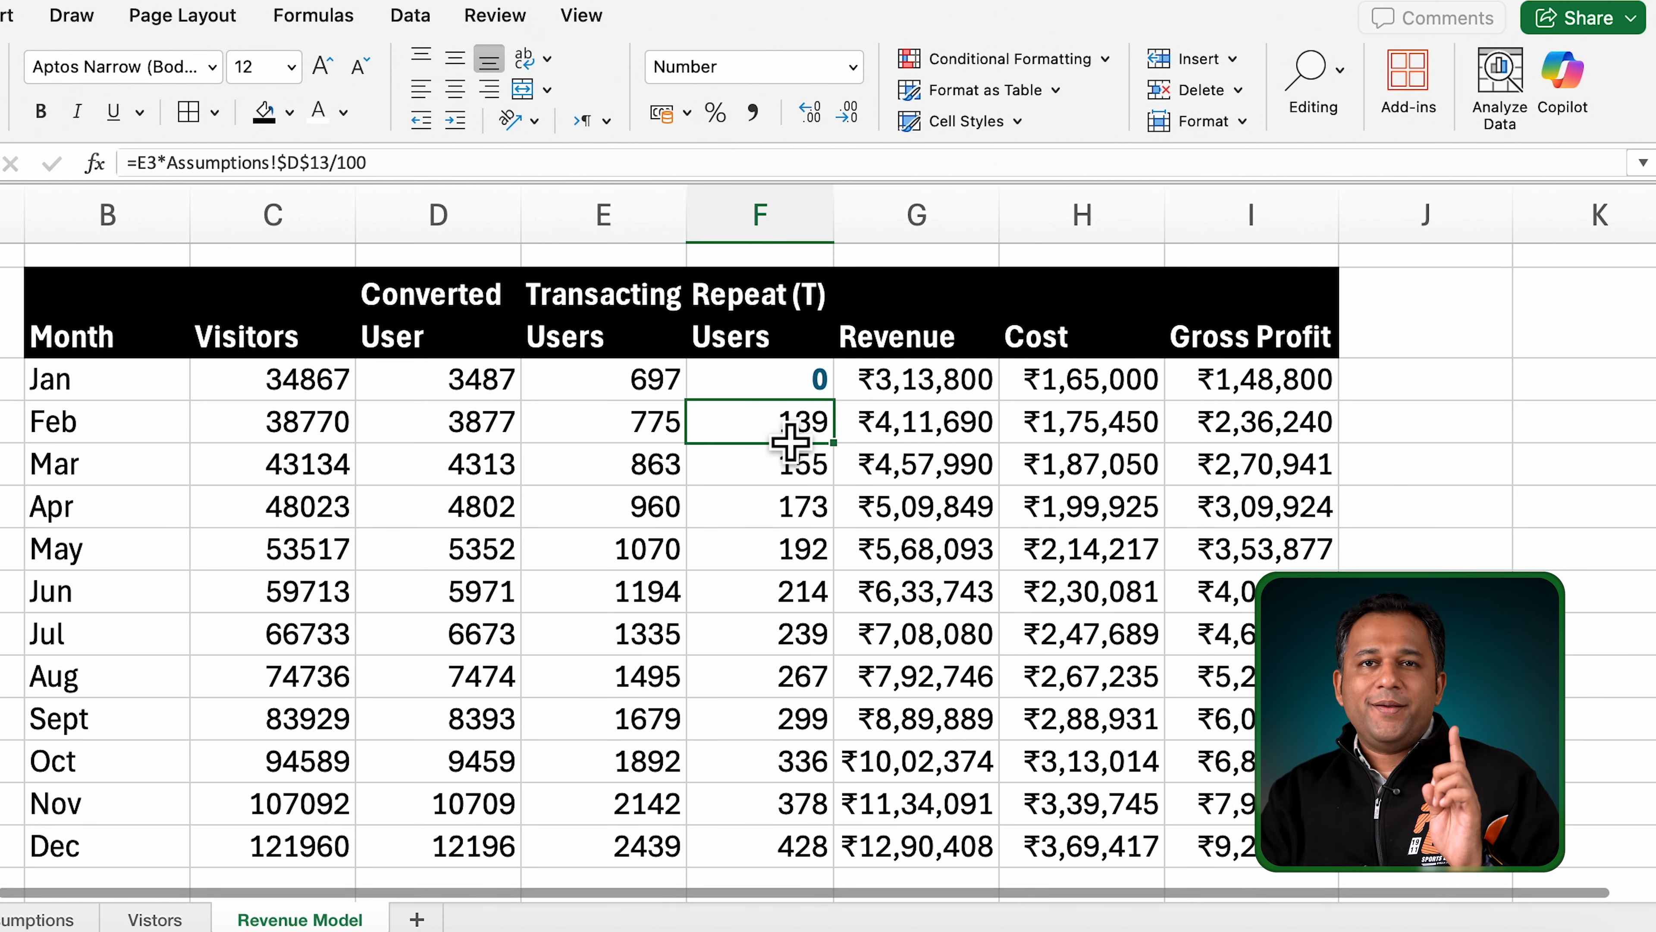
click(658, 401)
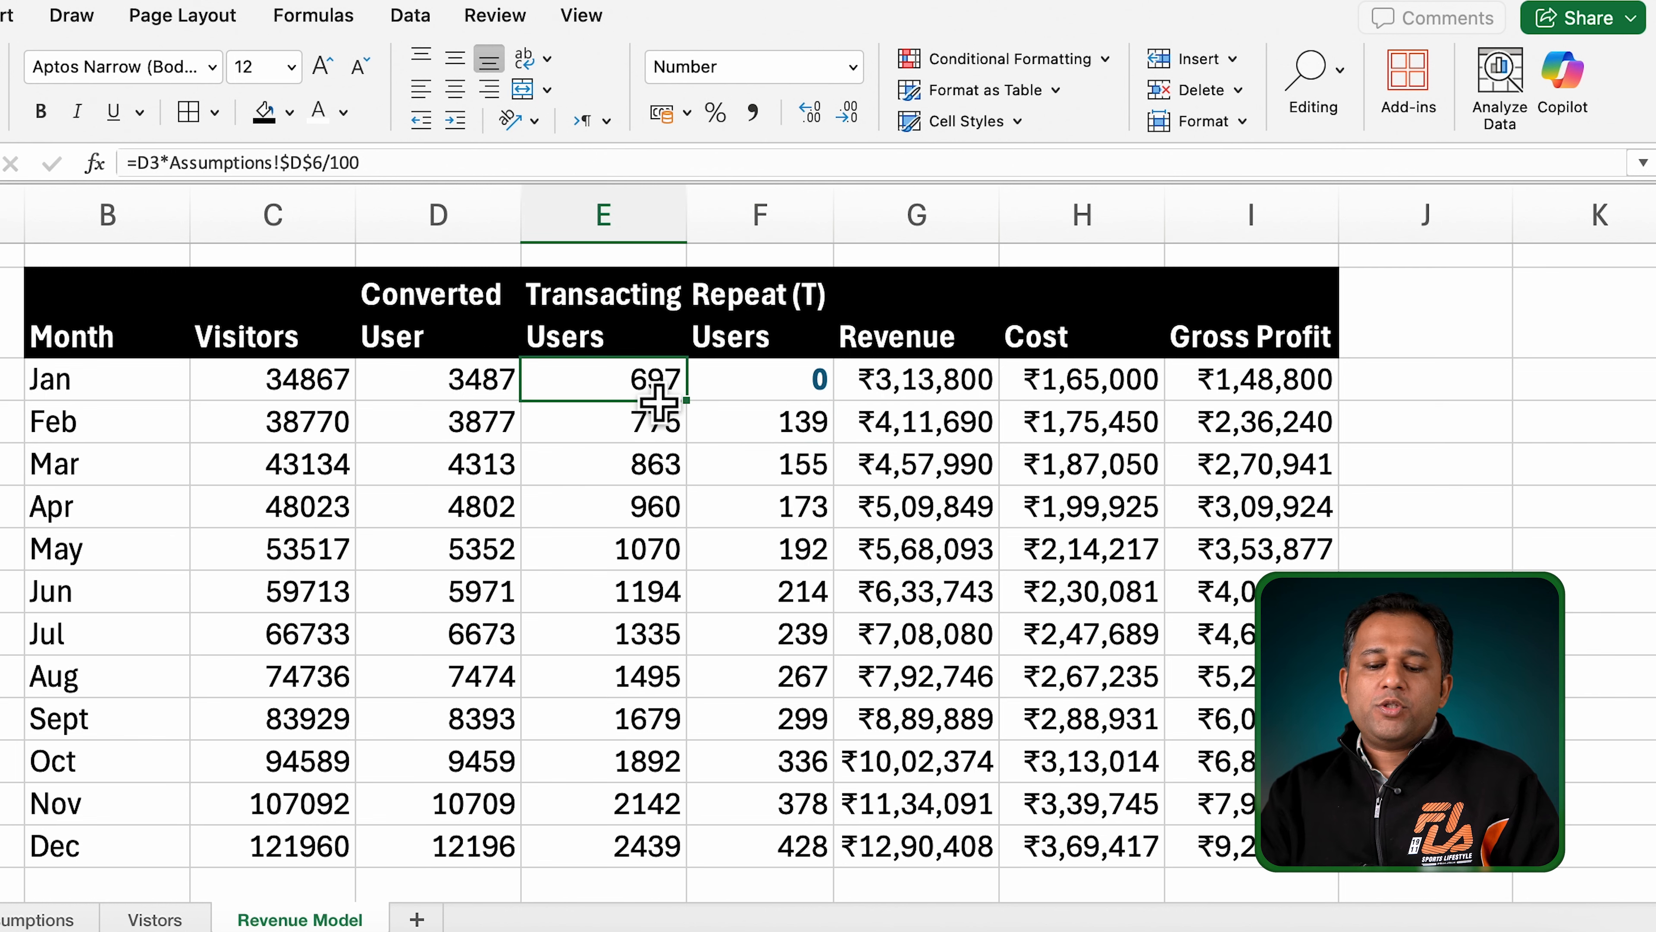
click(790, 436)
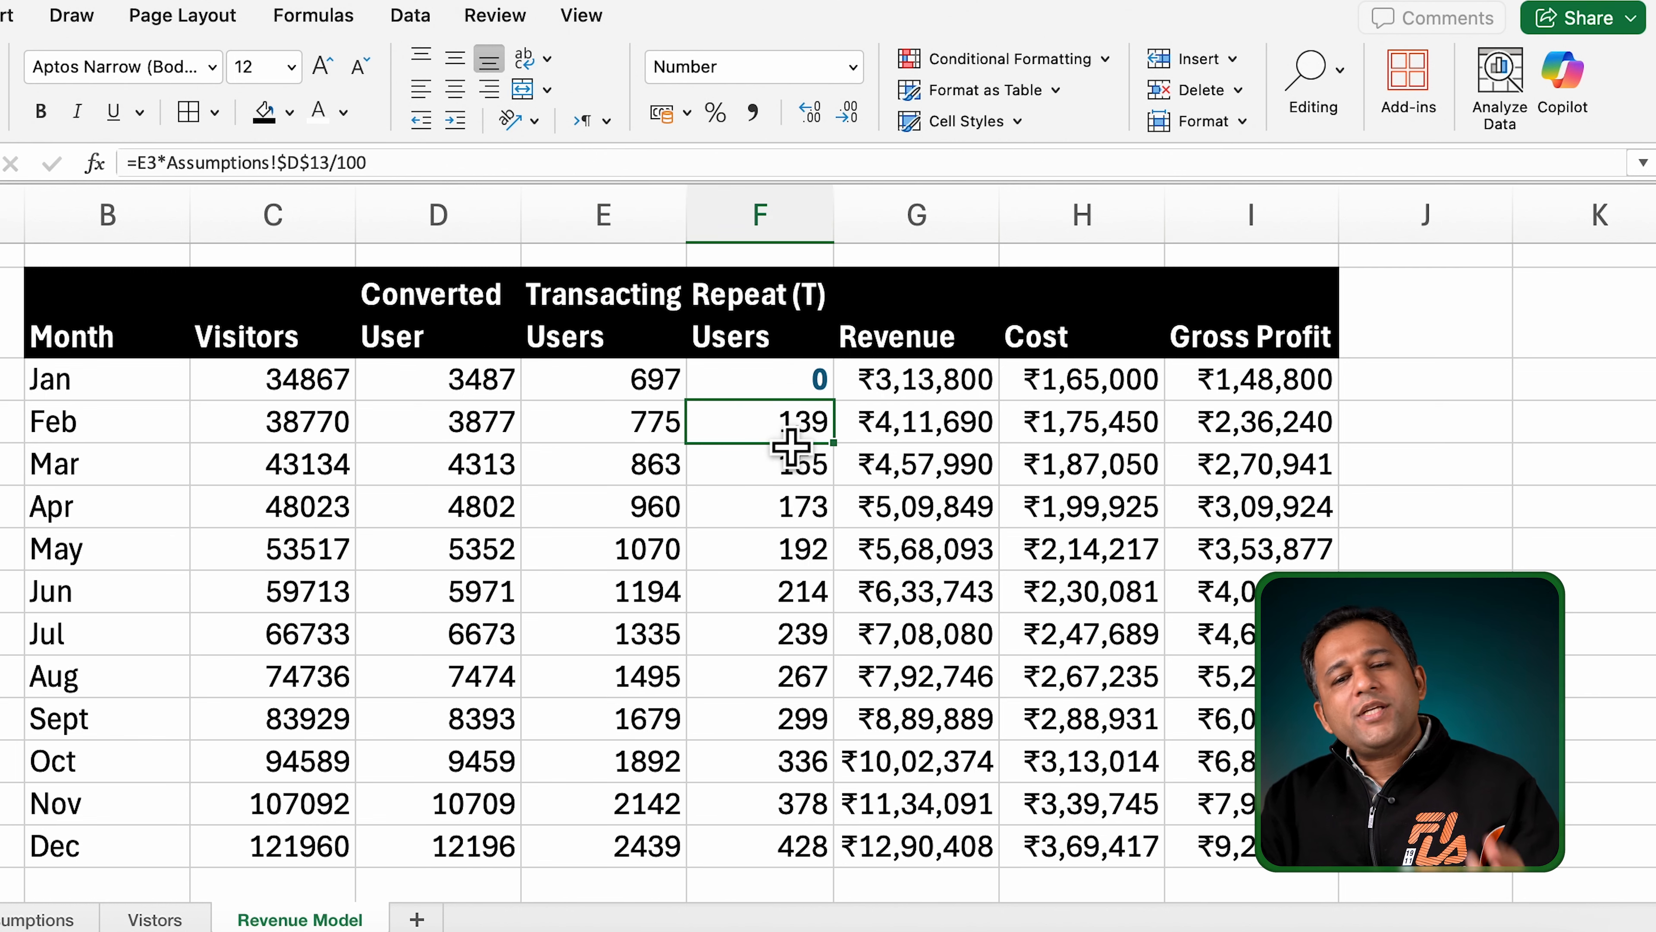
click(790, 448)
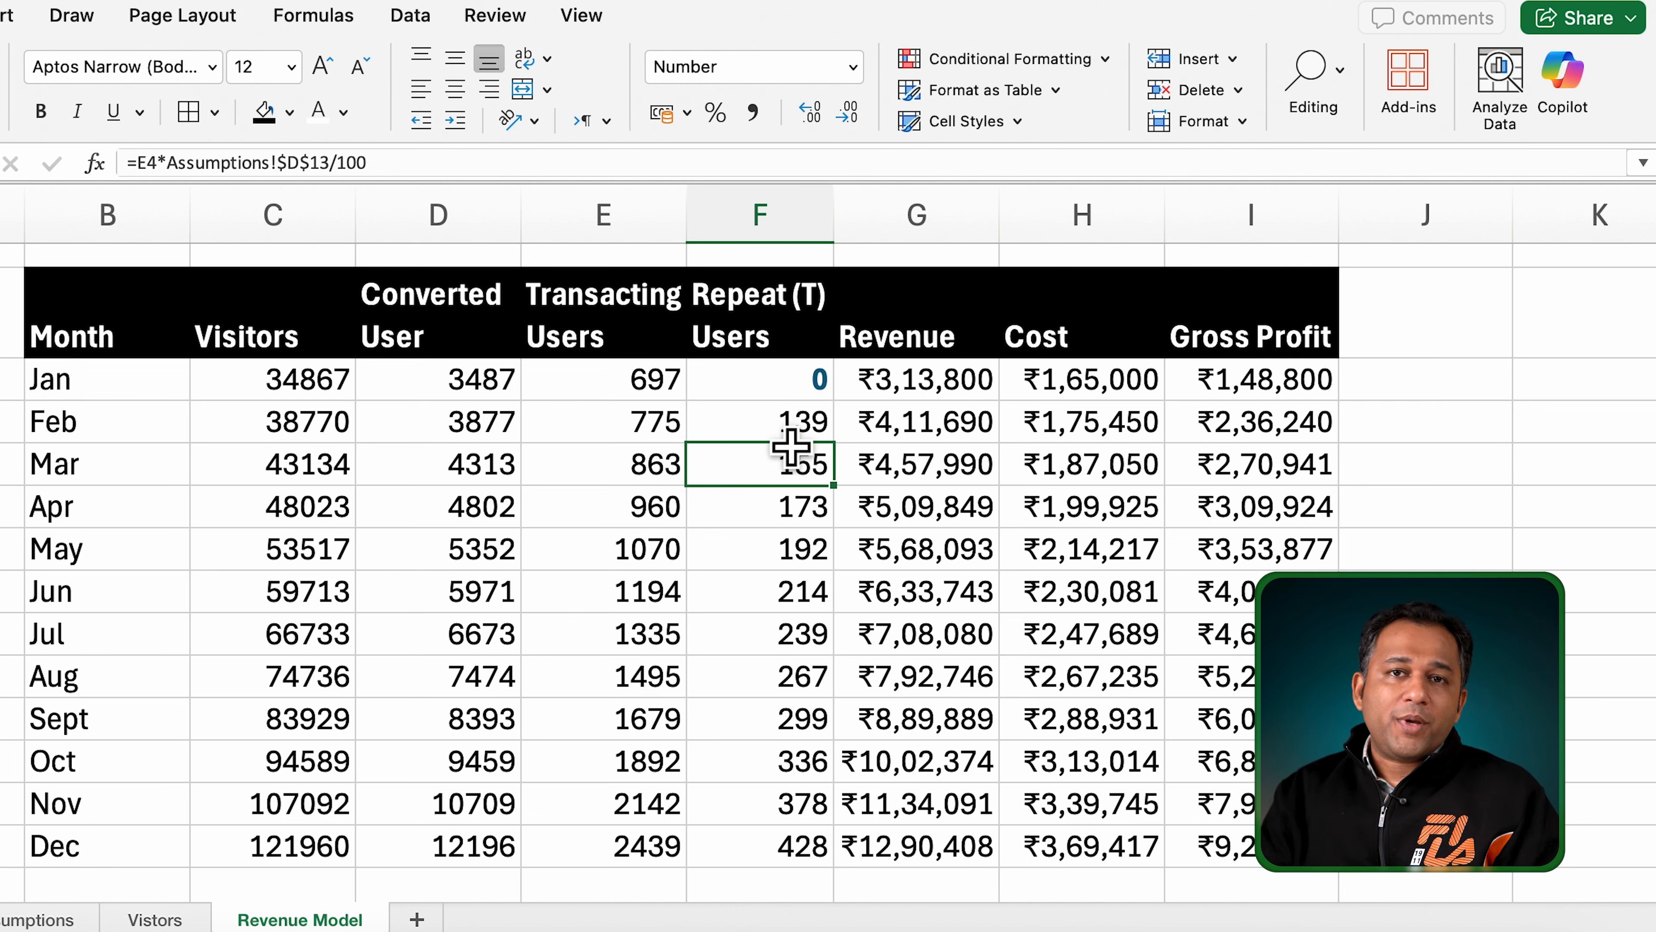
key(Down)
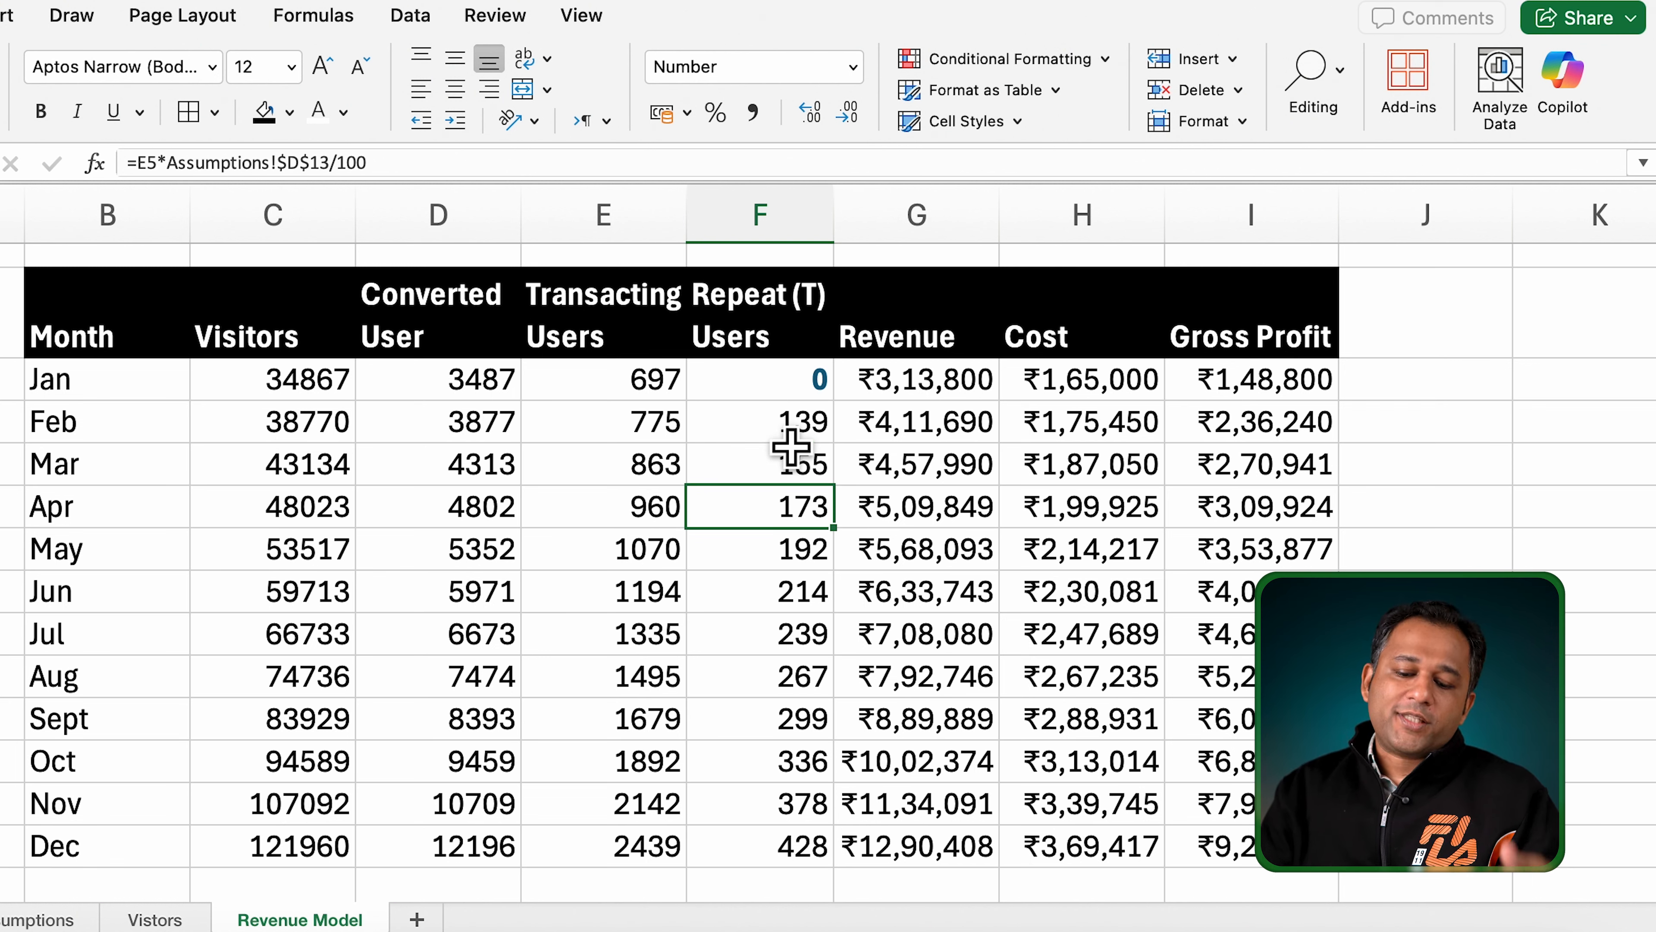
key(Left)
key(Up)
key(Up)
key(Up)
key(shift+Down)
key(shift+Down)
key(shift+Down)
key(shift+Down)
key(shift+Down)
key(shift+Down)
key(shift+Down)
key(shift+Down)
key(shift+Down)
key(shift+Down)
key(shift+Down)
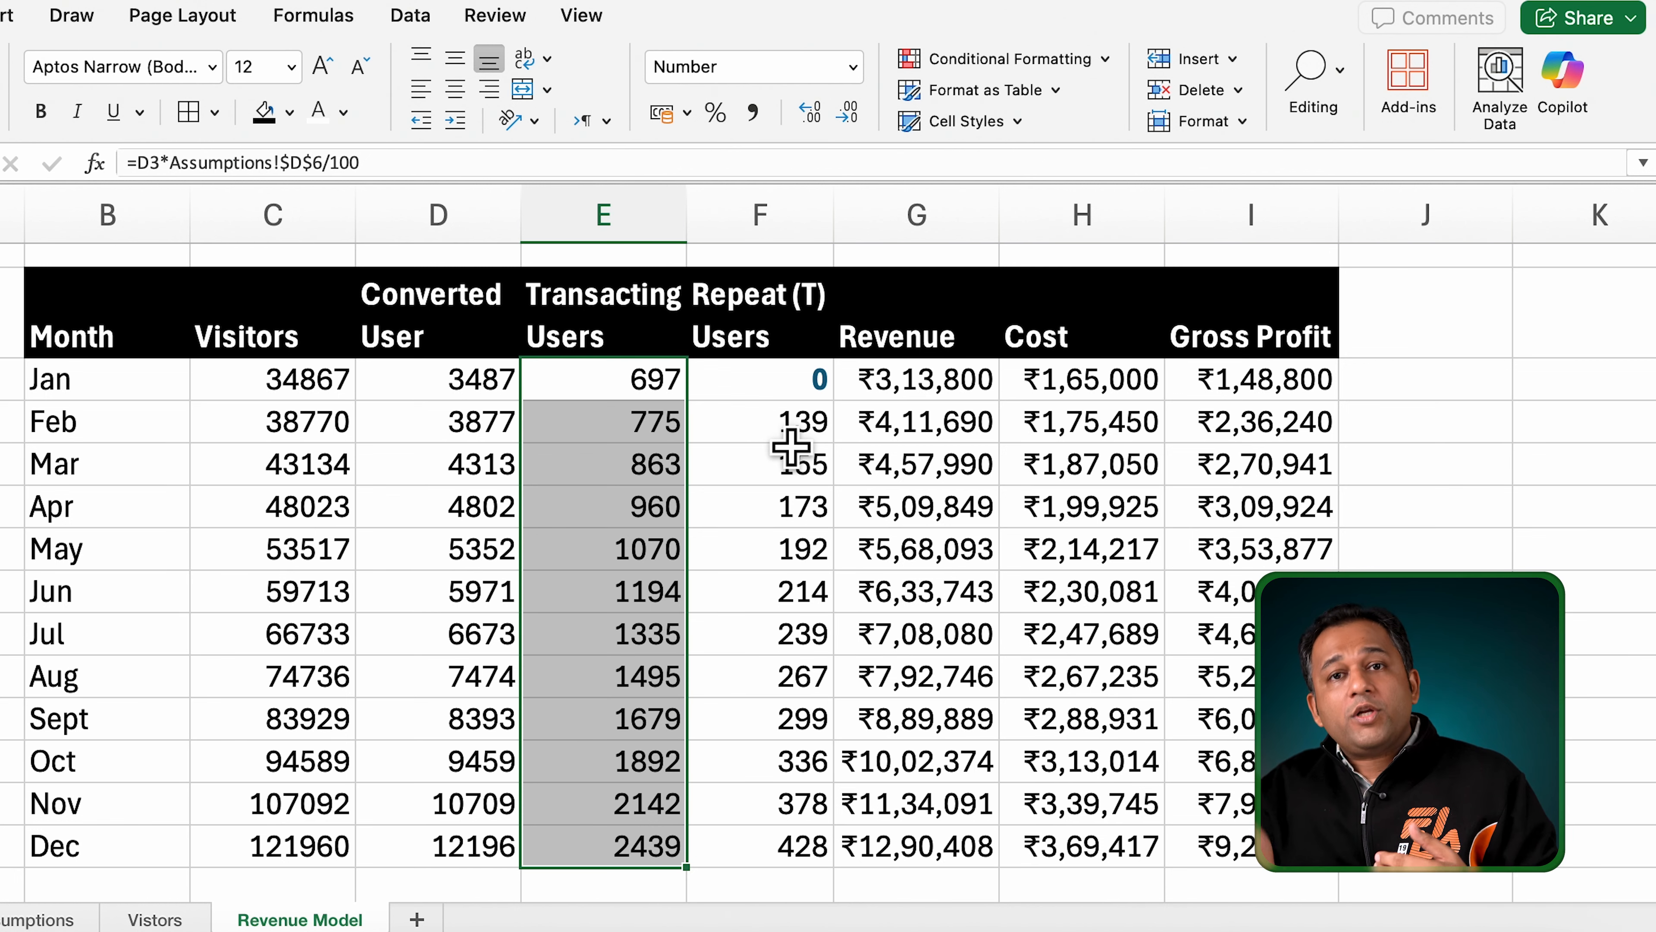
click(1468, 436)
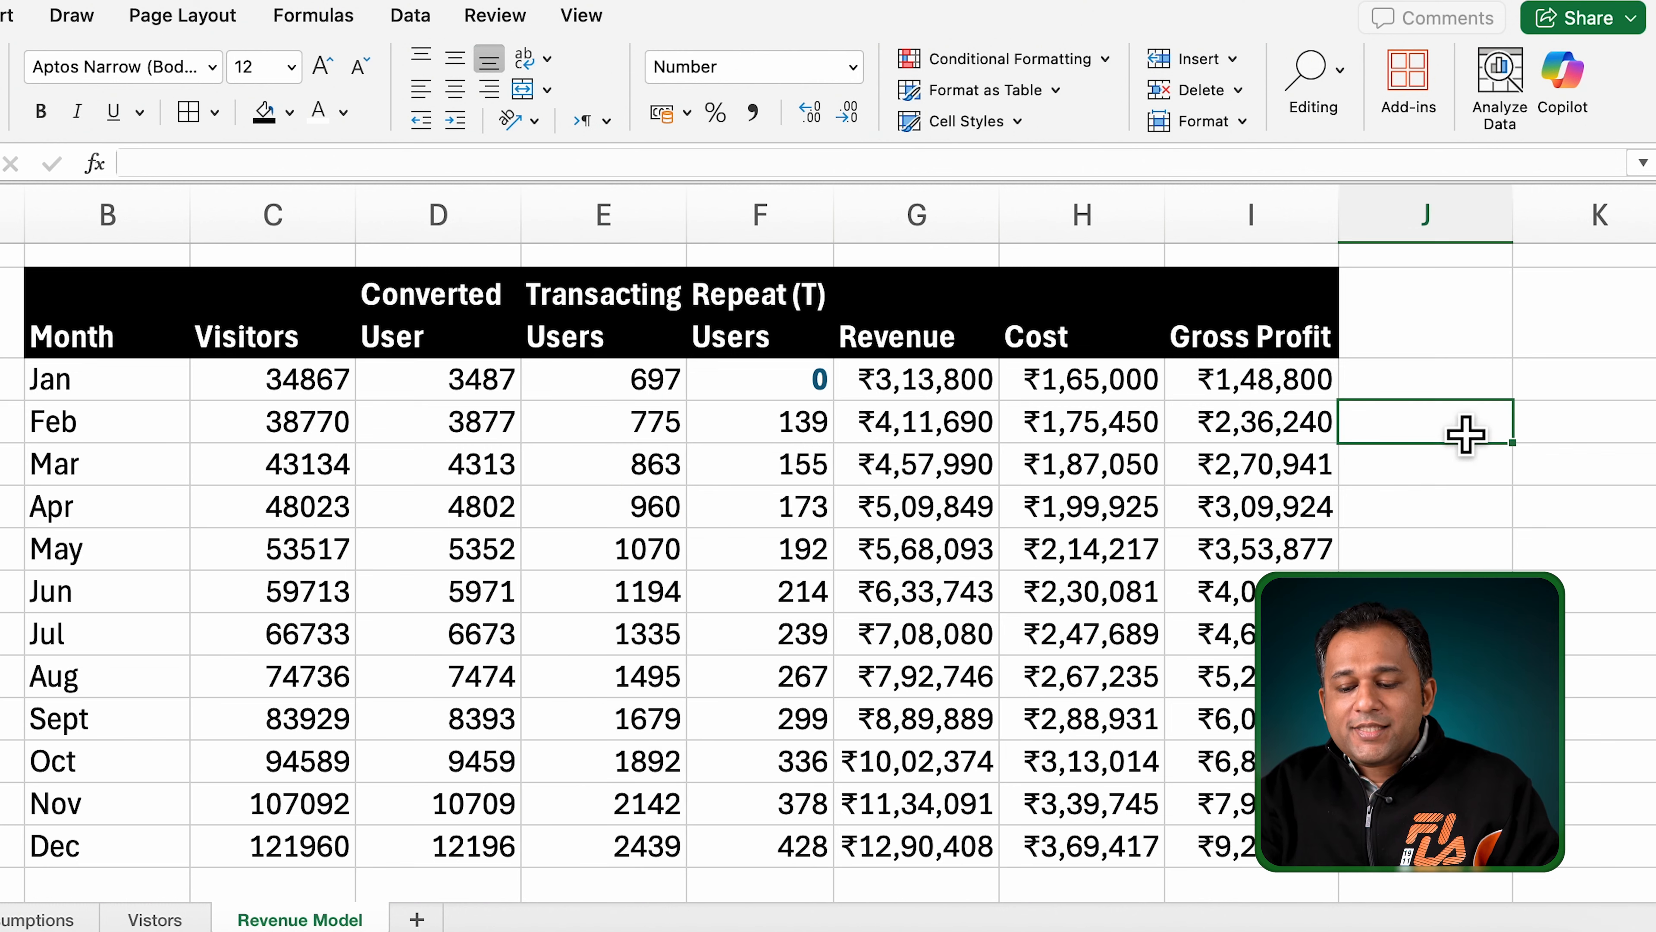
Step: Enter the note "COHORT" in K5 and make it bold
scroll(1464, 437, right, 2)
click(1467, 487)
text(COHORT)
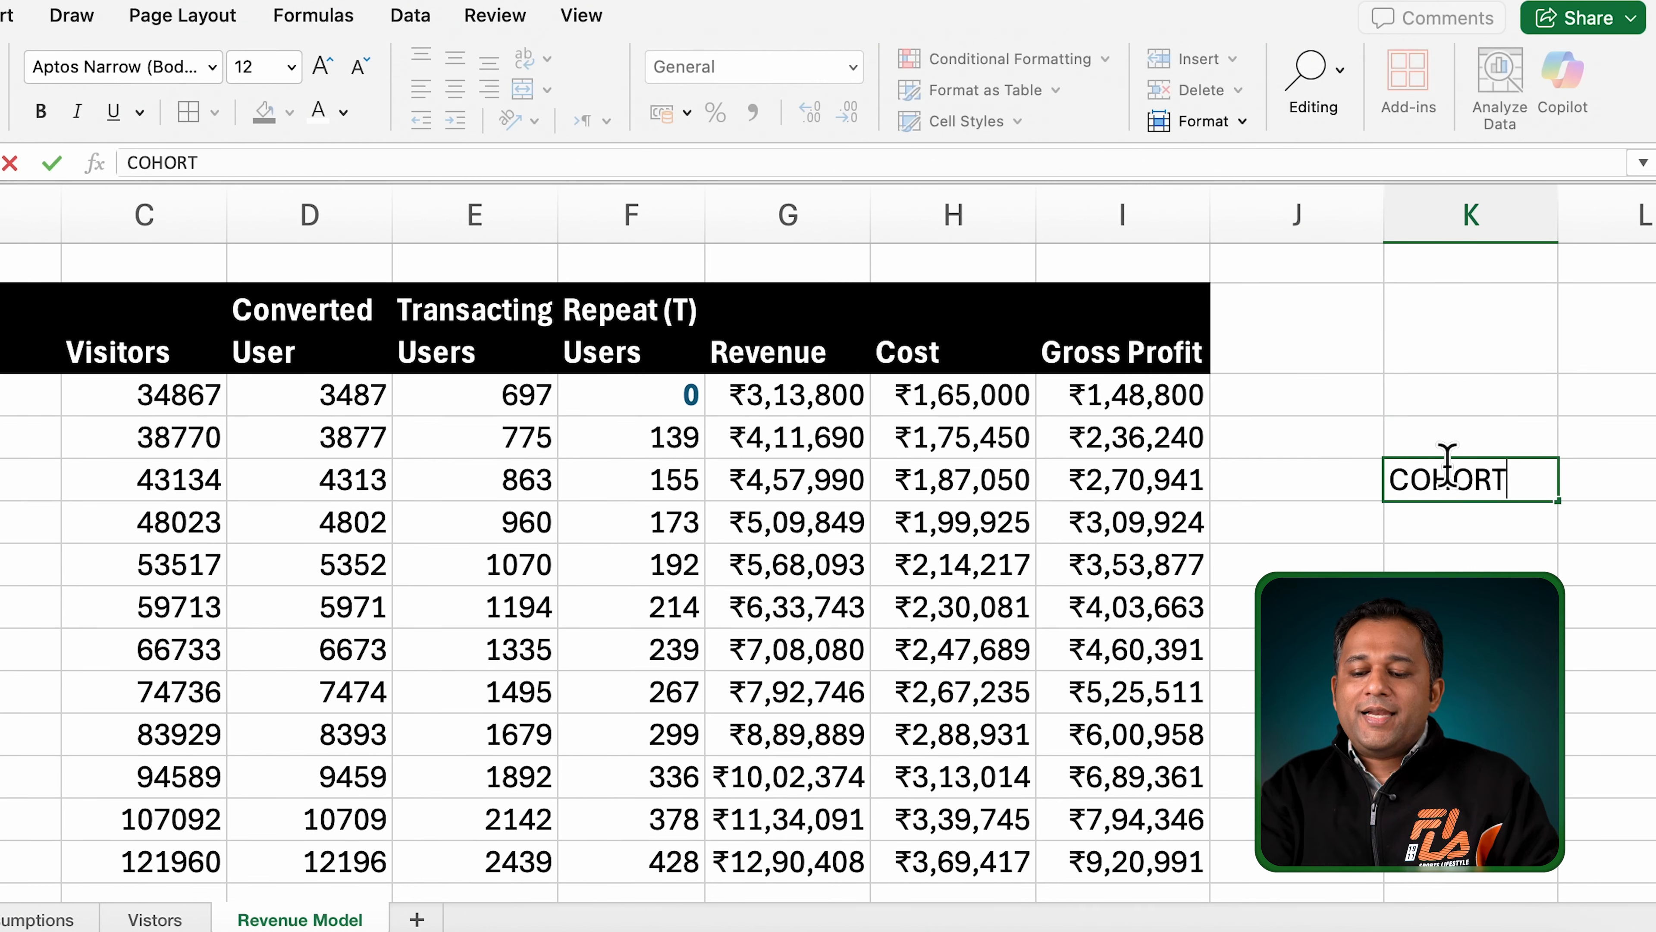
key(Return)
click(1453, 488)
key(super+b)
click(1467, 529)
click(1511, 489)
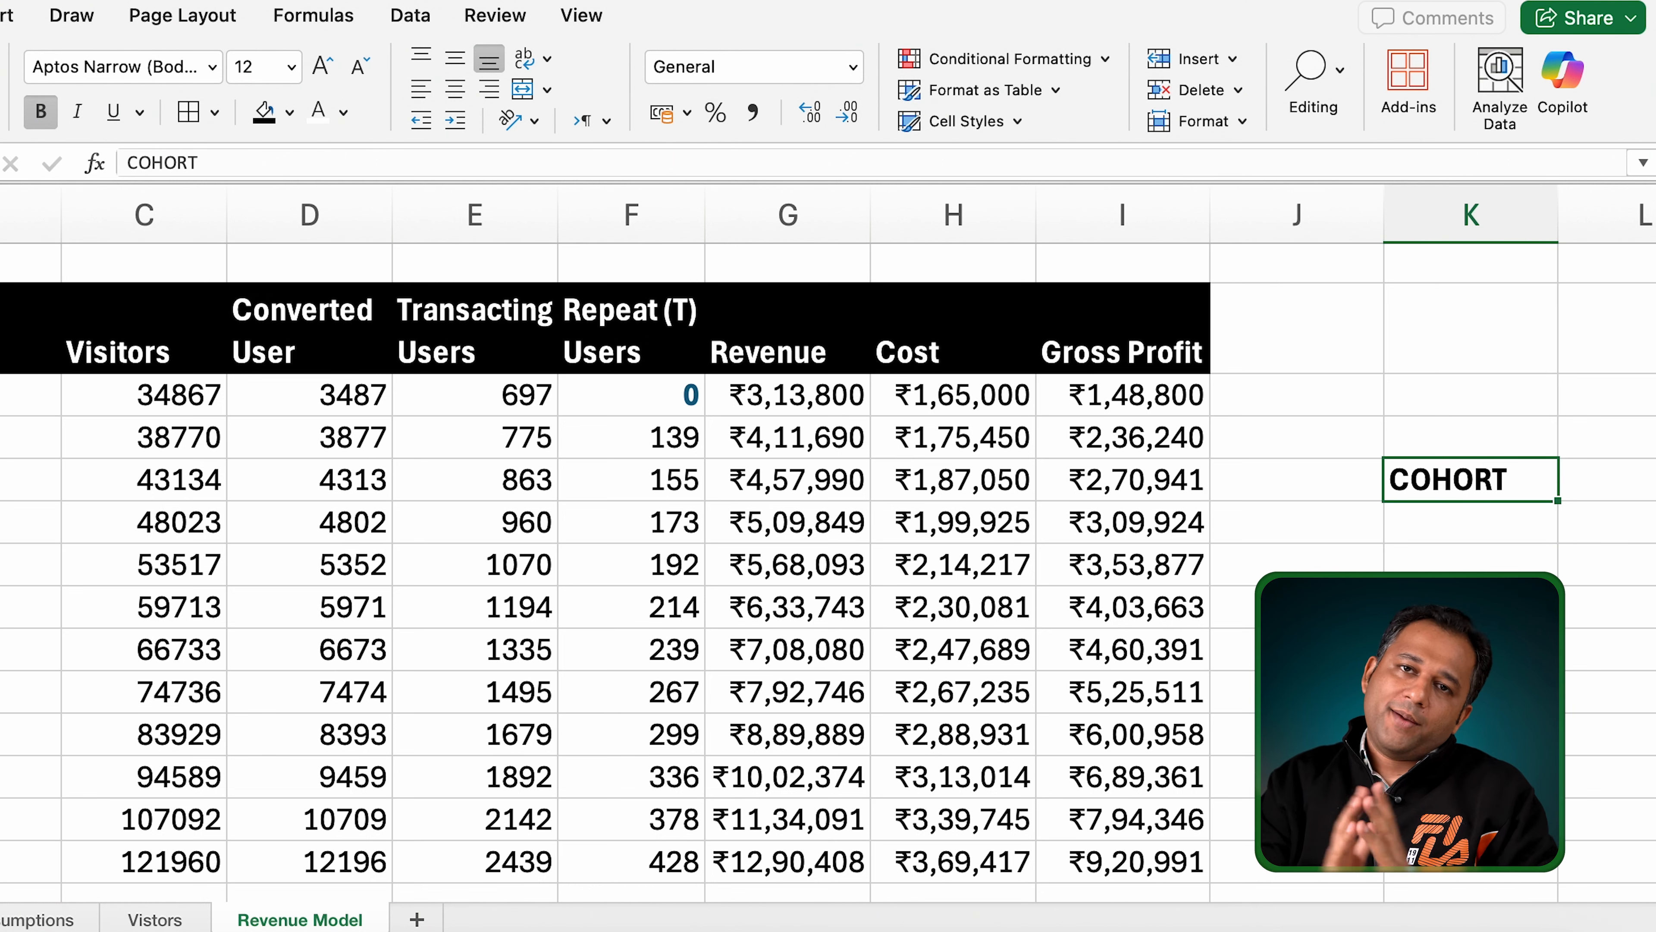
Step: Delete the COHORT note from K5
key(Left)
key(Right)
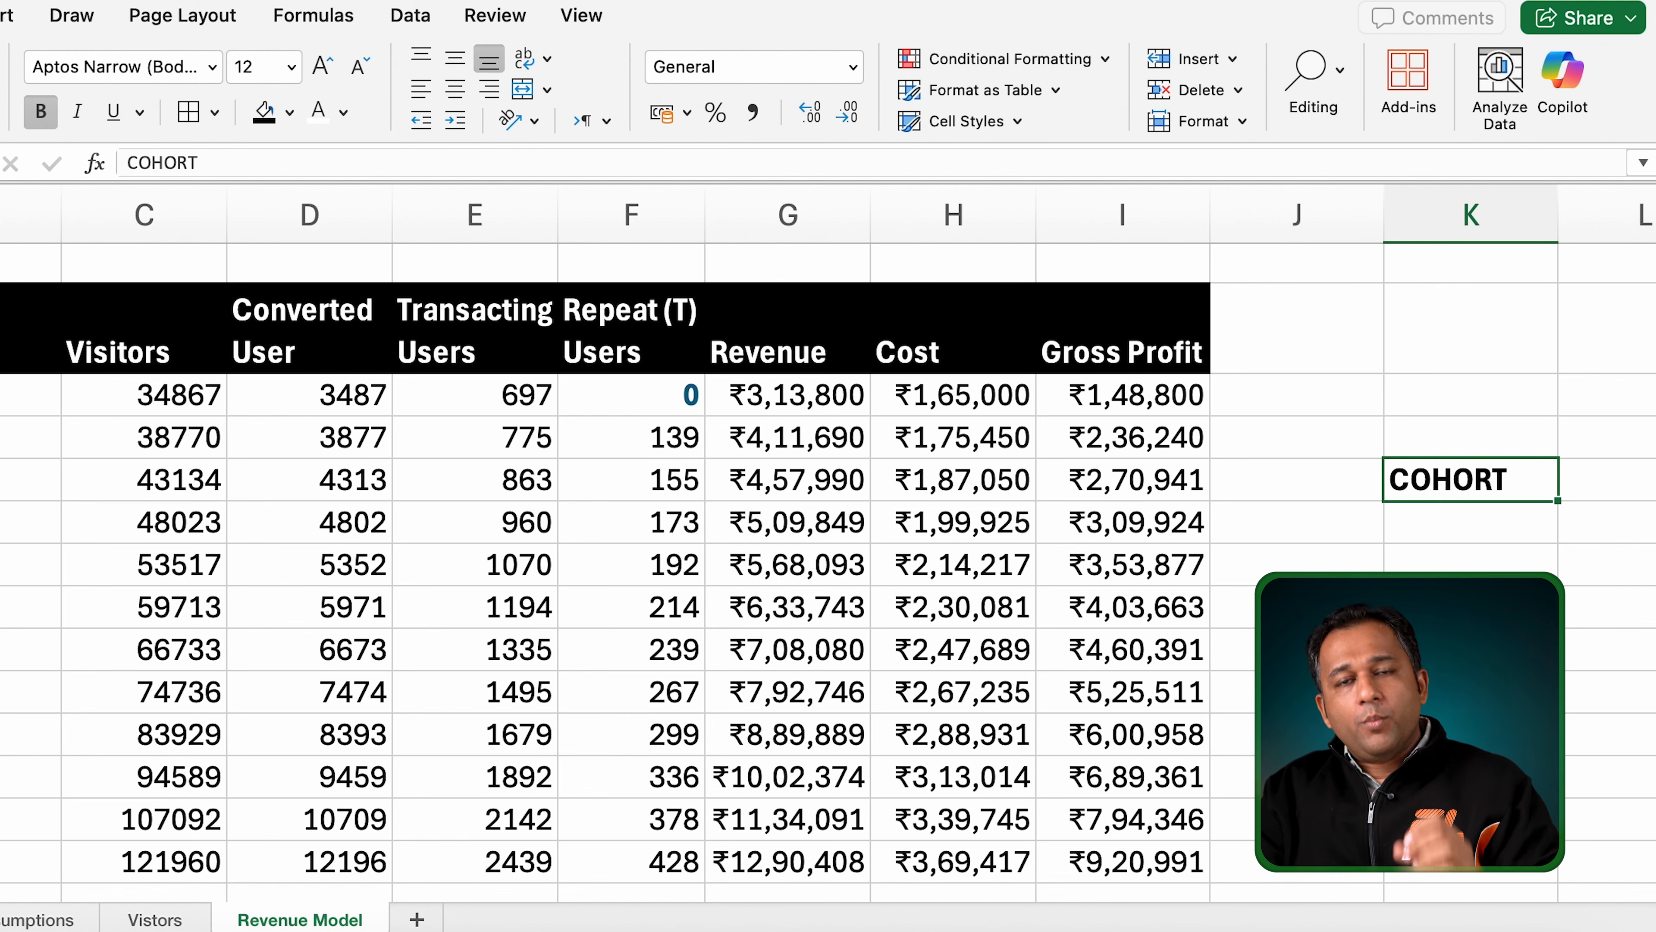
key(Delete)
scroll(1144, 607, left, 2)
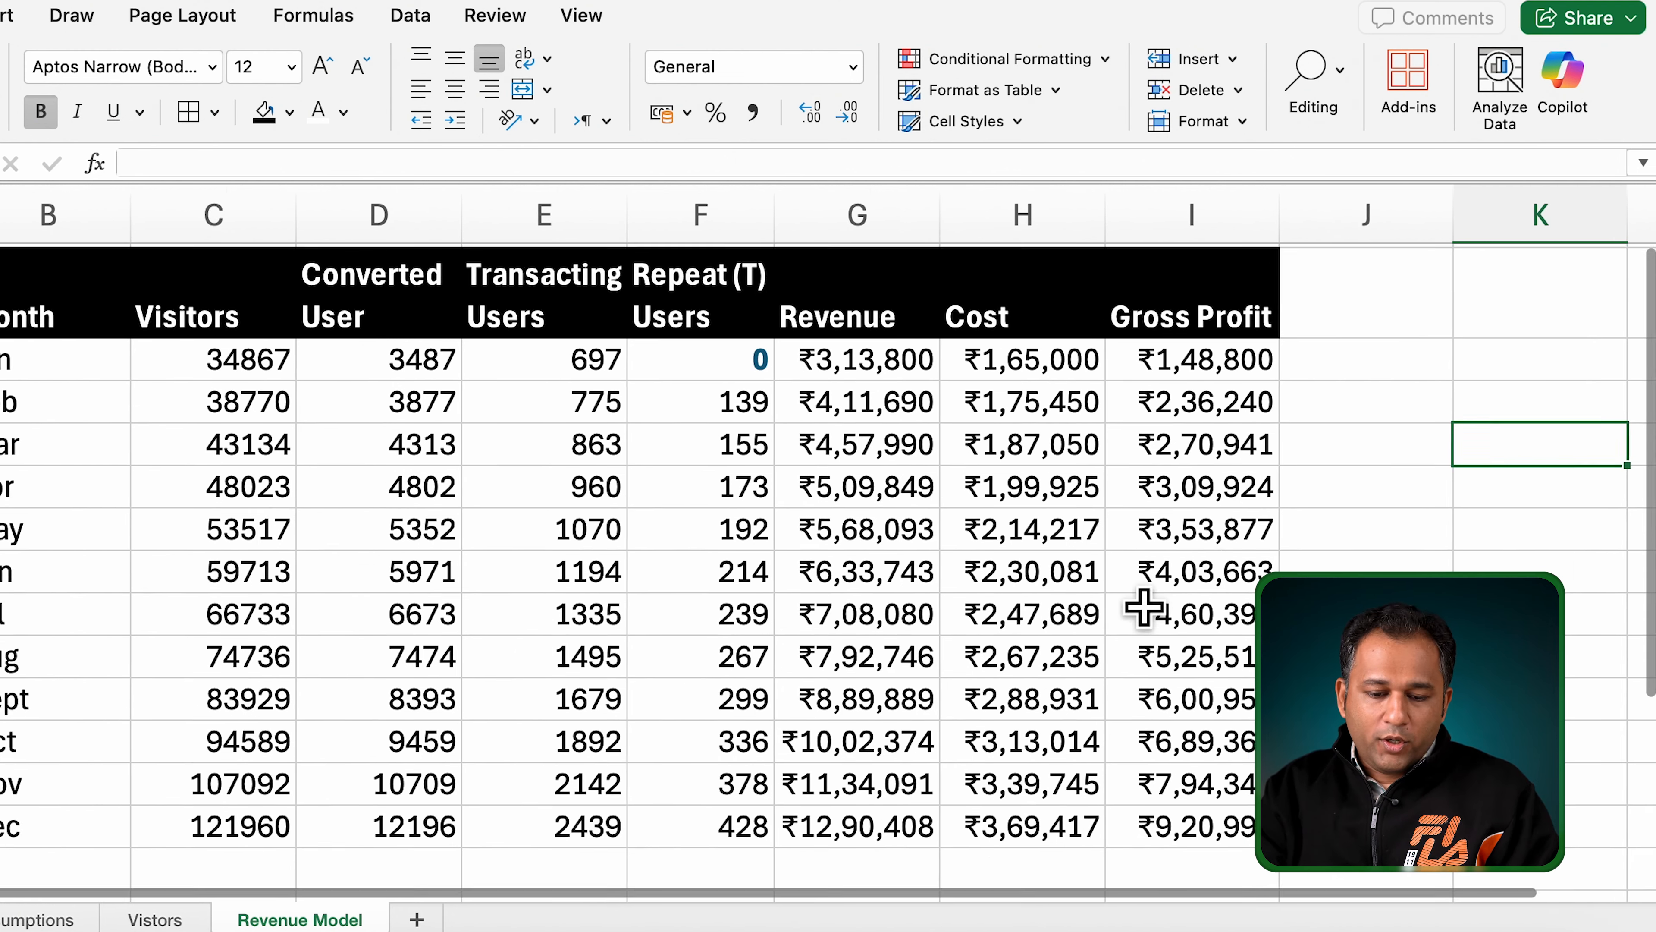
Step: Add a new worksheet after Revenue Model and name it "Visual"
click(20, 921)
click(157, 920)
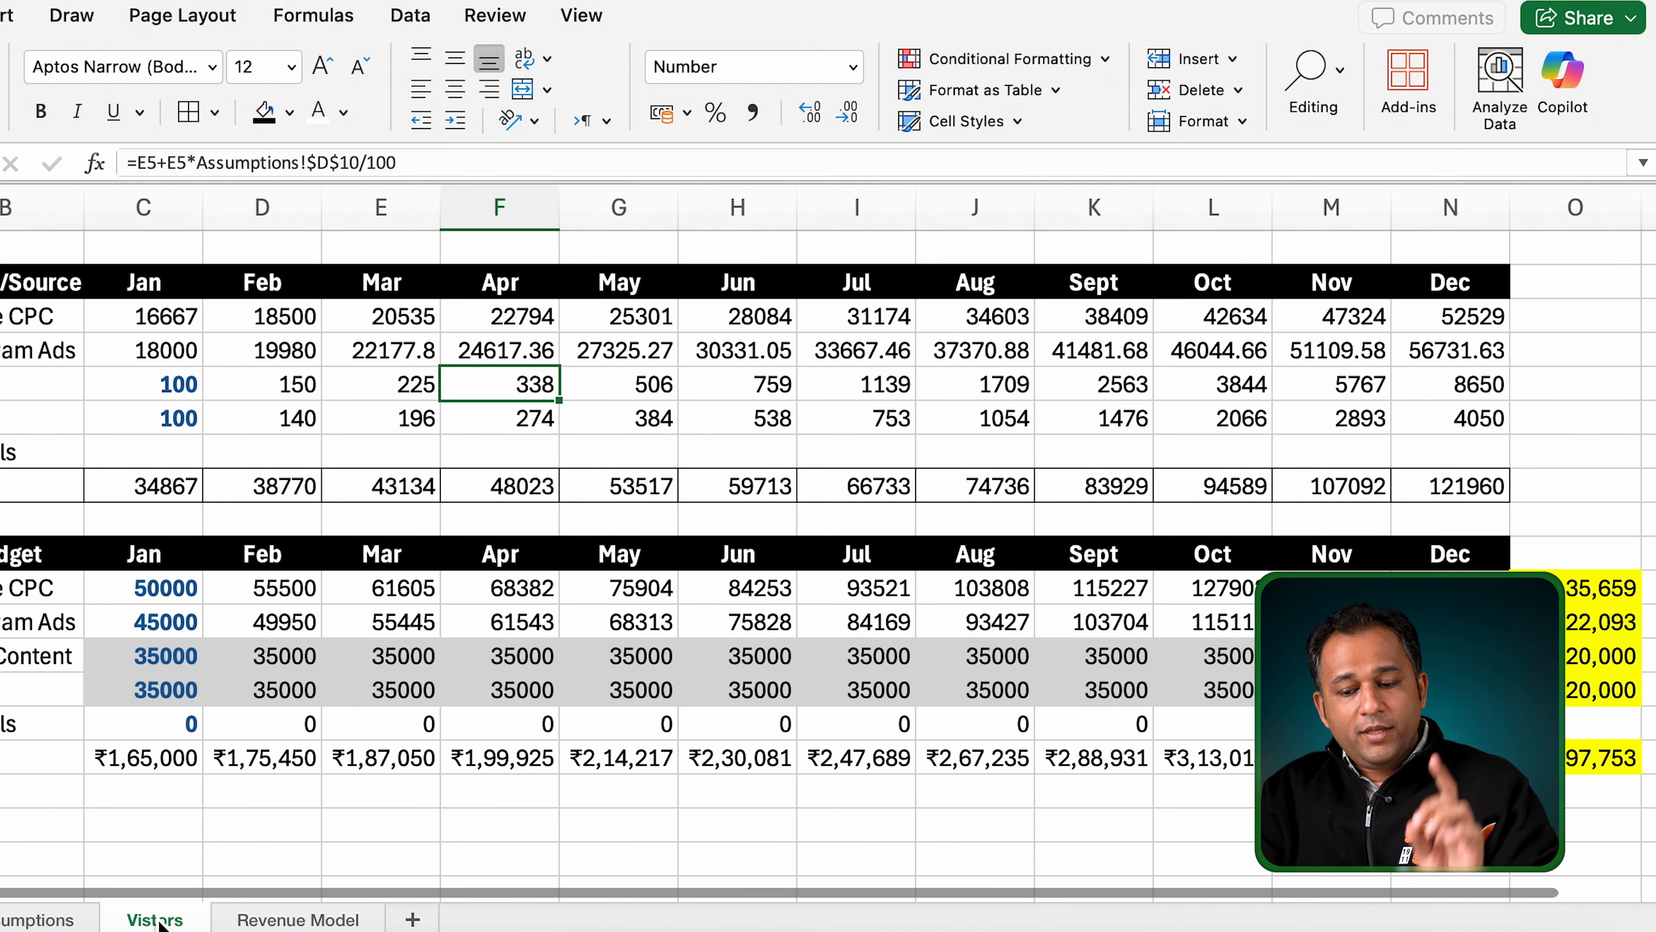
click(288, 927)
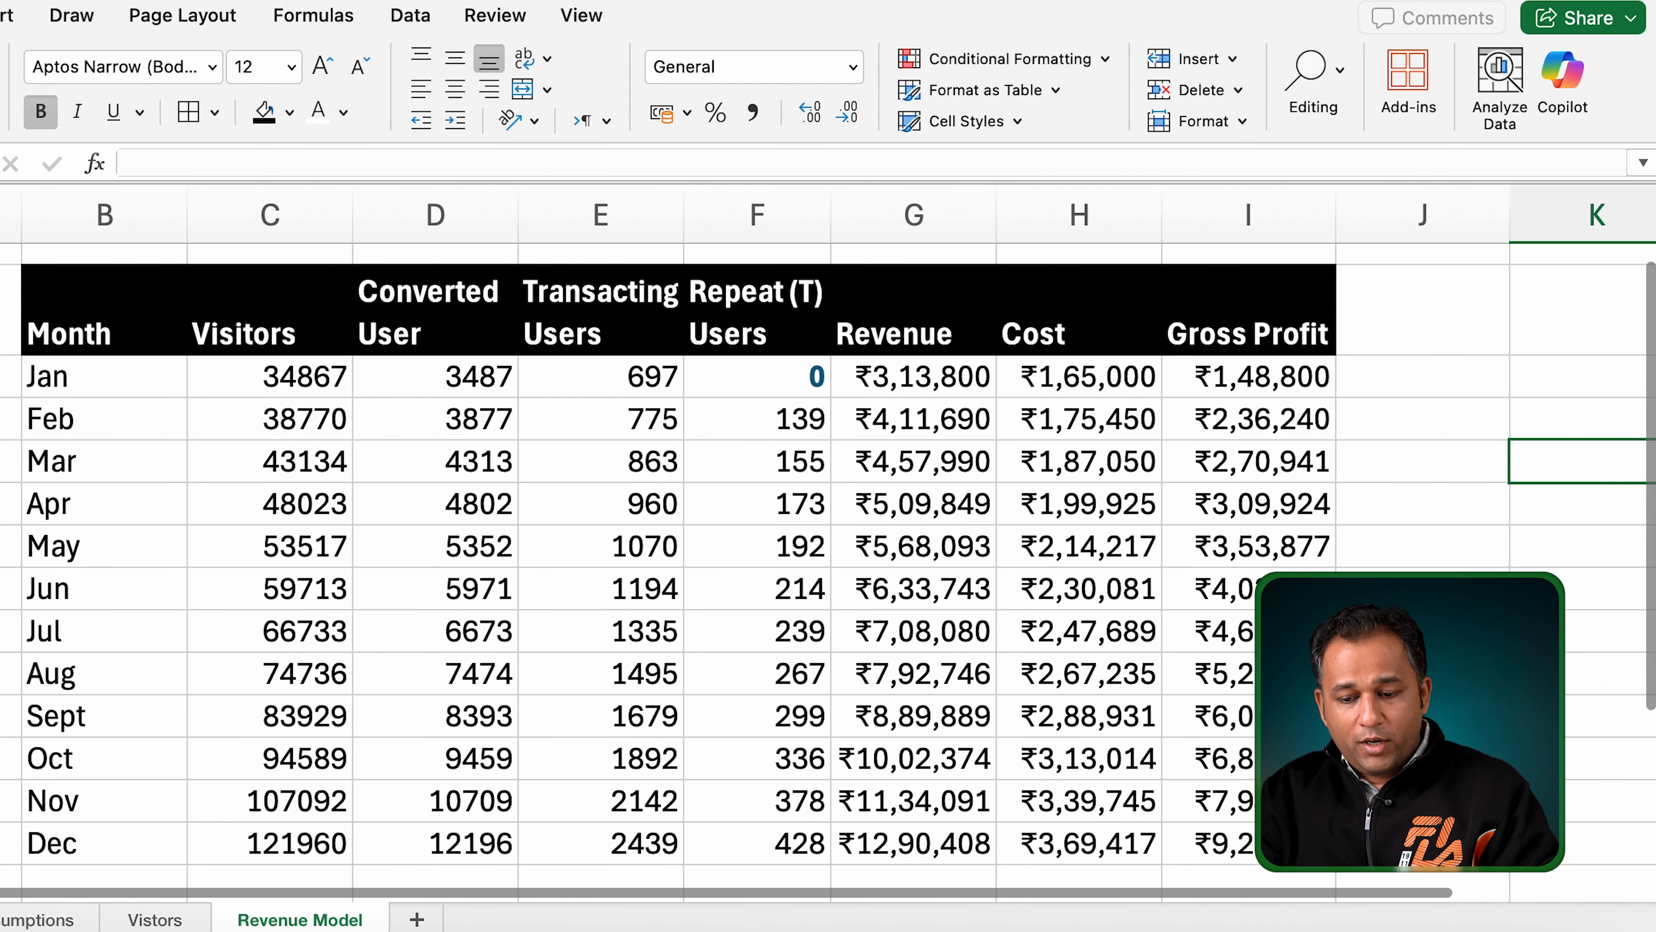
click(417, 919)
double_click(449, 916)
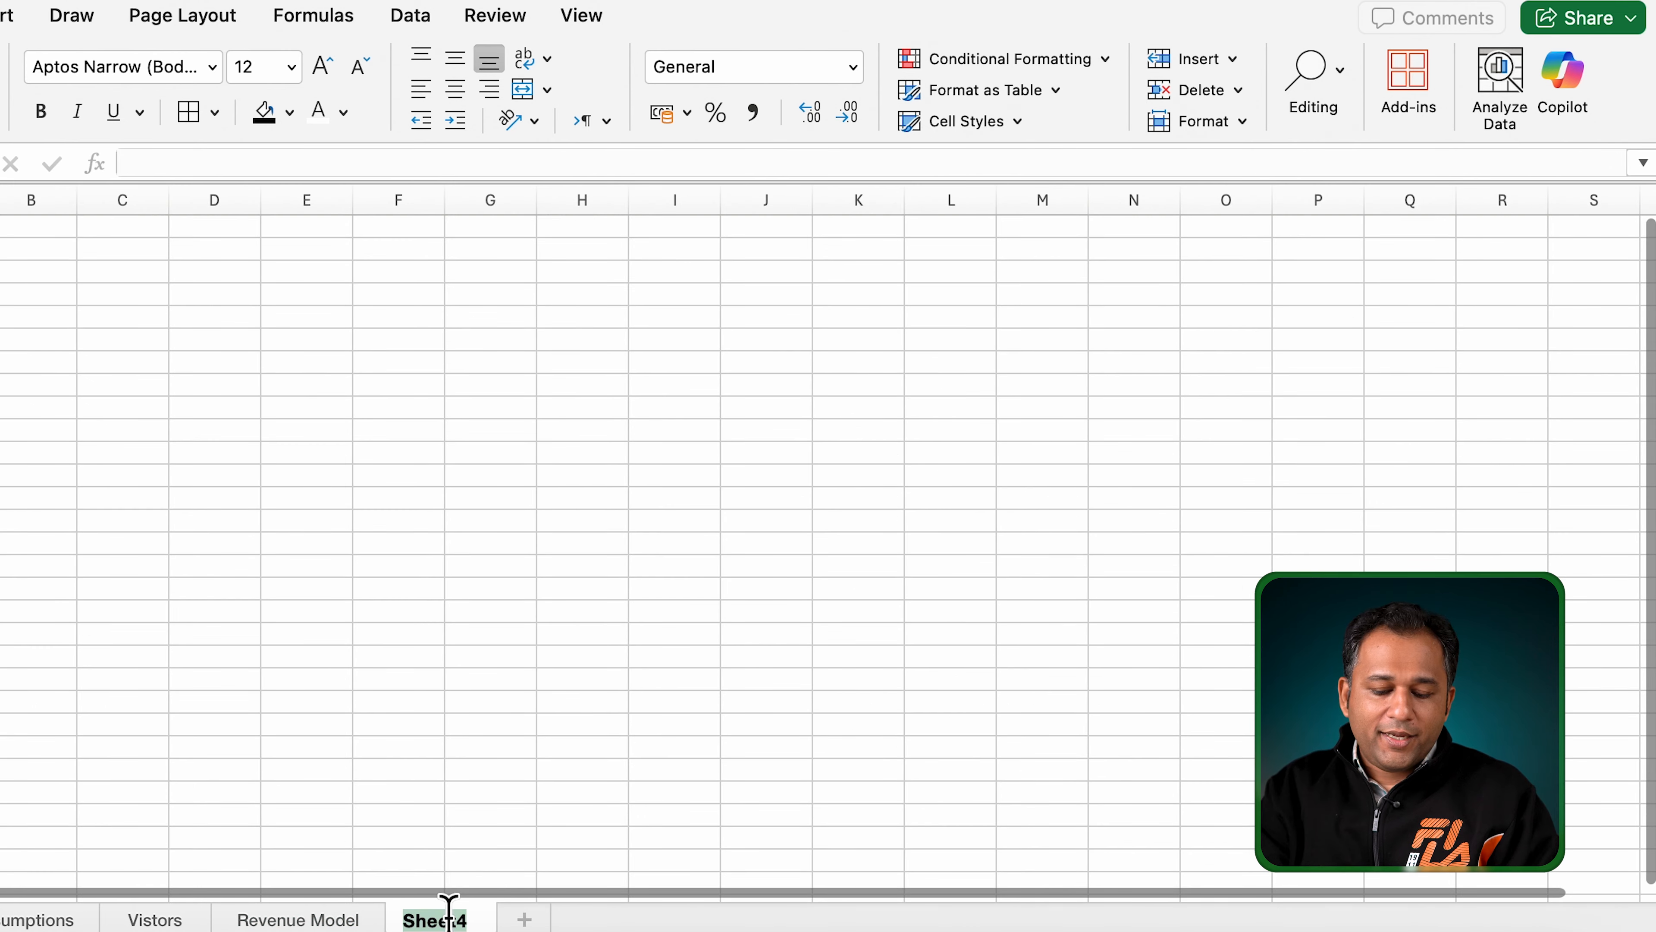
text(Visual)
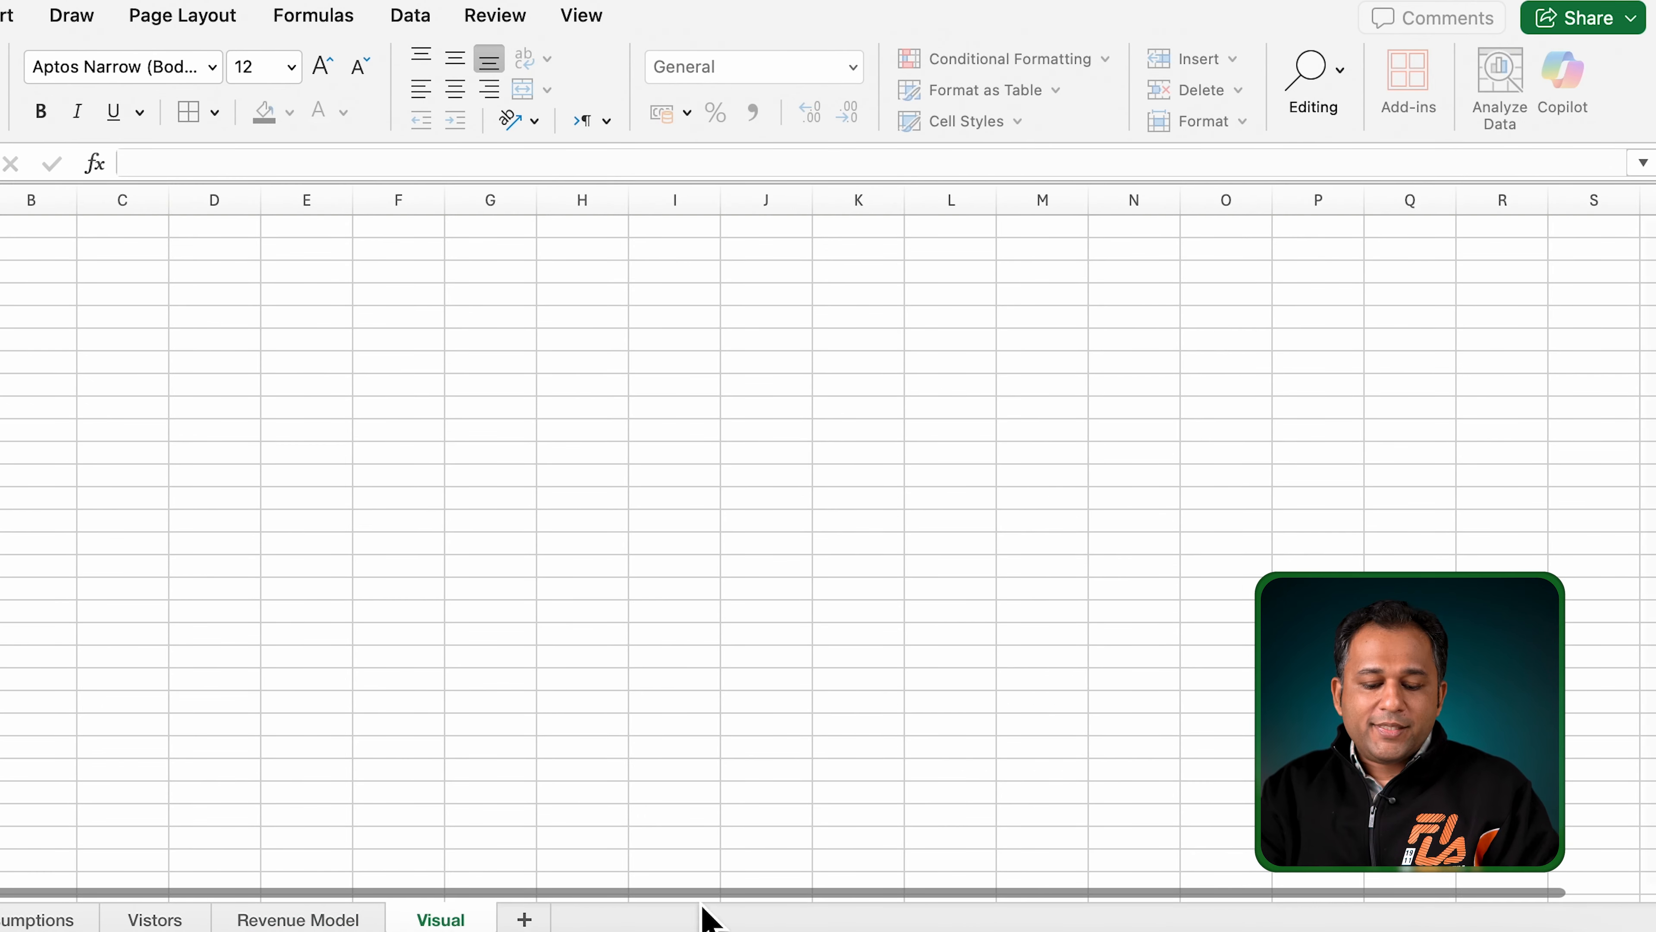
Step: Merge and center B1:I1 on the Revenue Model sheet and enter the title "MY 10 Min Toys - Startup Business Plan"
click(297, 919)
drag(94, 301, 1298, 884)
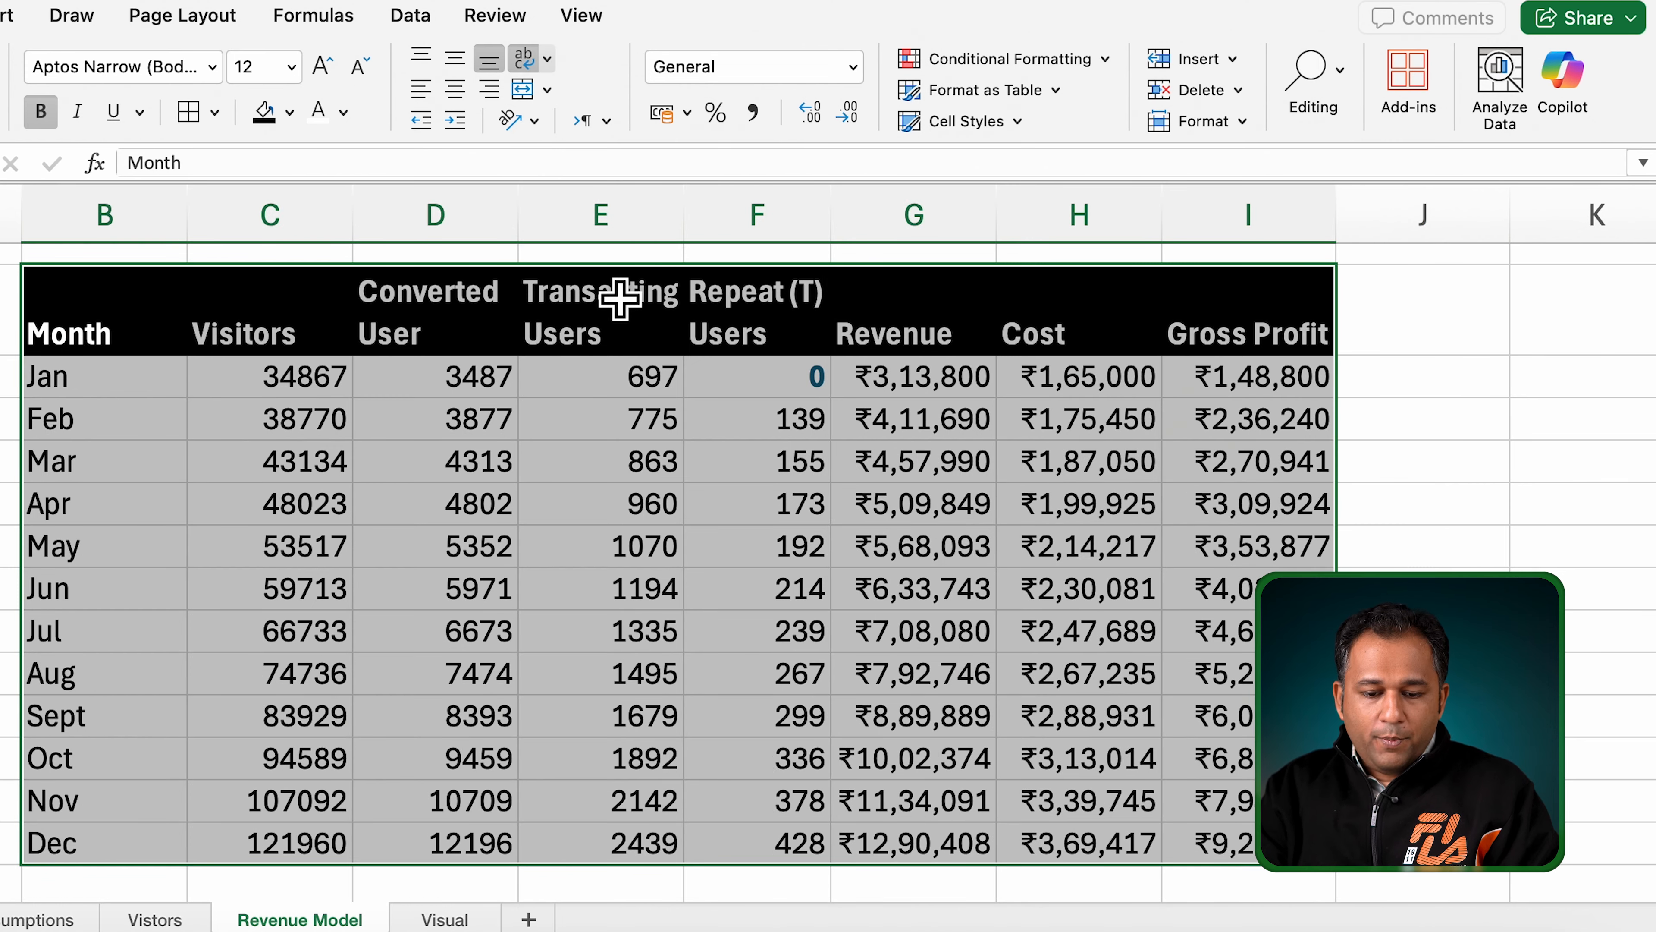
click(628, 294)
scroll(621, 295, up, 1)
drag(107, 269, 1293, 280)
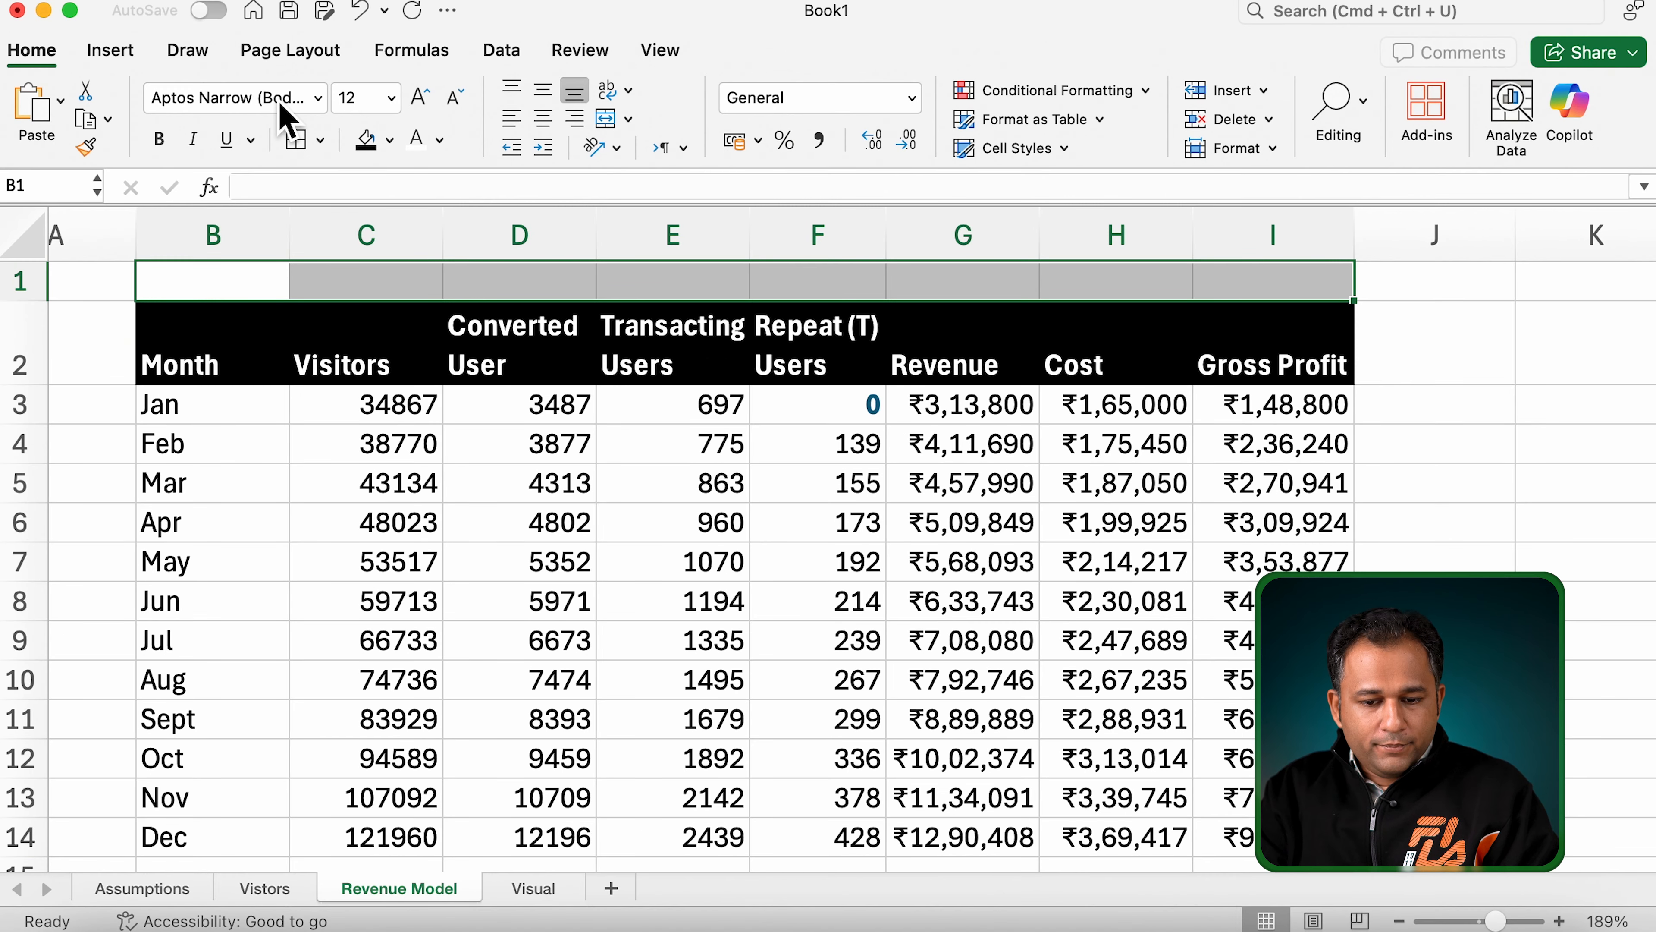
click(606, 118)
text(MY 10 Min Toys - Startup Business Plan)
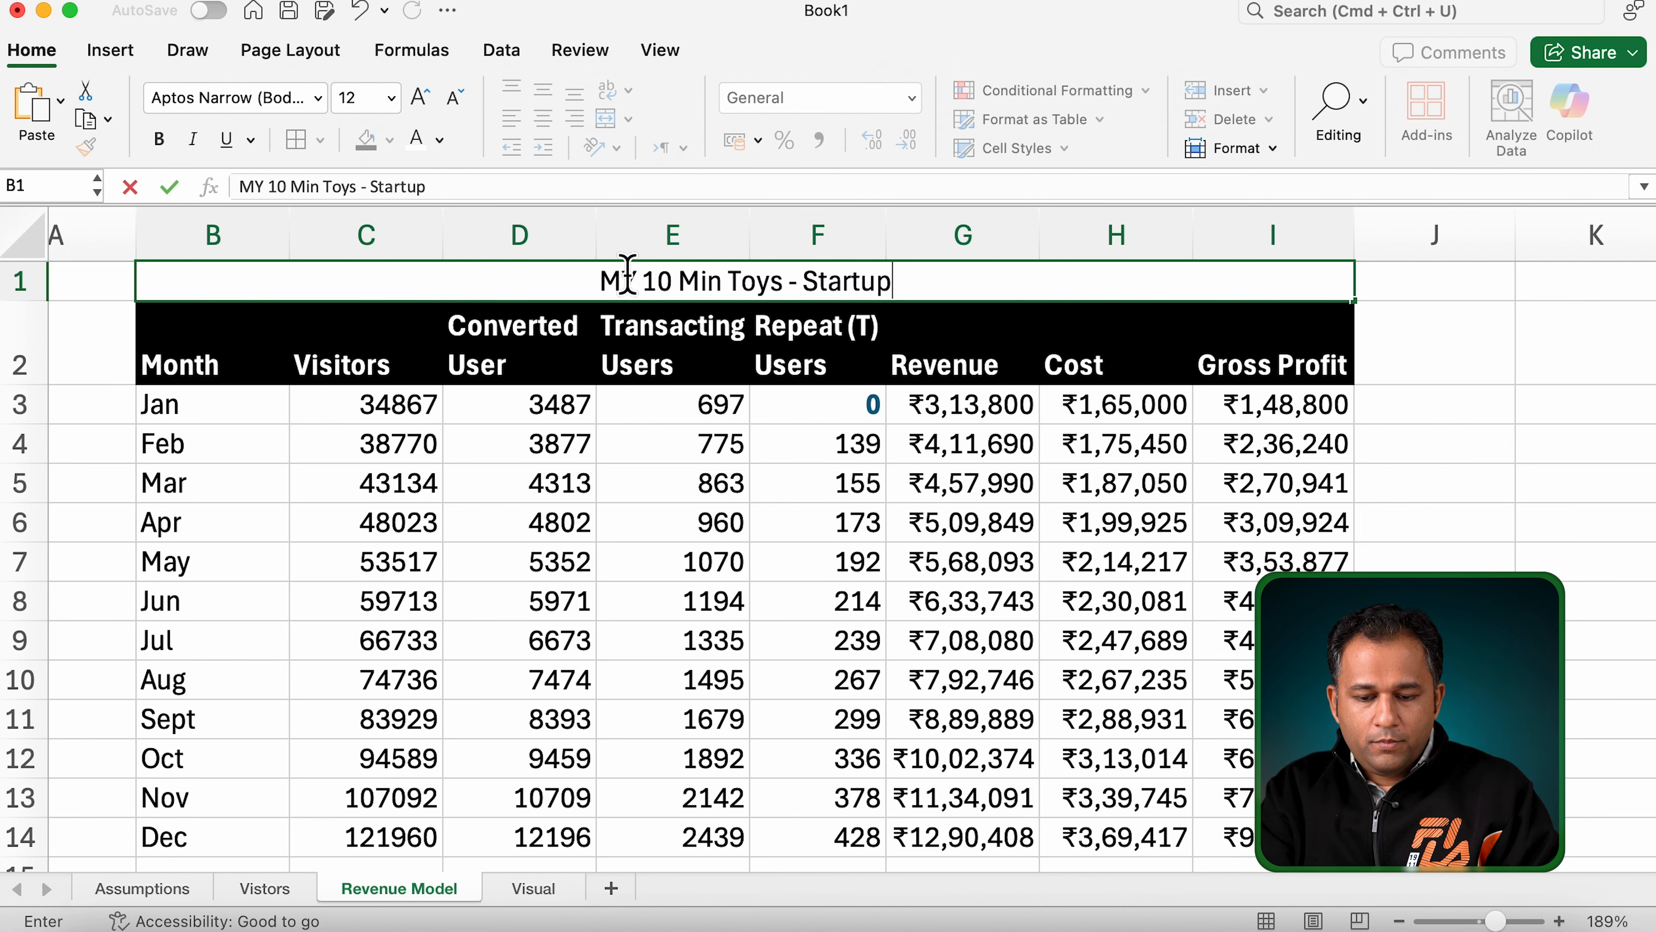
key(Return)
Step: Make the merged title in row 1 bold and give it a yellow fill
click(629, 287)
key(super+b)
click(390, 139)
click(447, 436)
click(440, 406)
Step: Insert a combo chart of areas and clustered columns from the monthly data in B2:I14 on the Revenue Model sheet
drag(185, 330, 1297, 836)
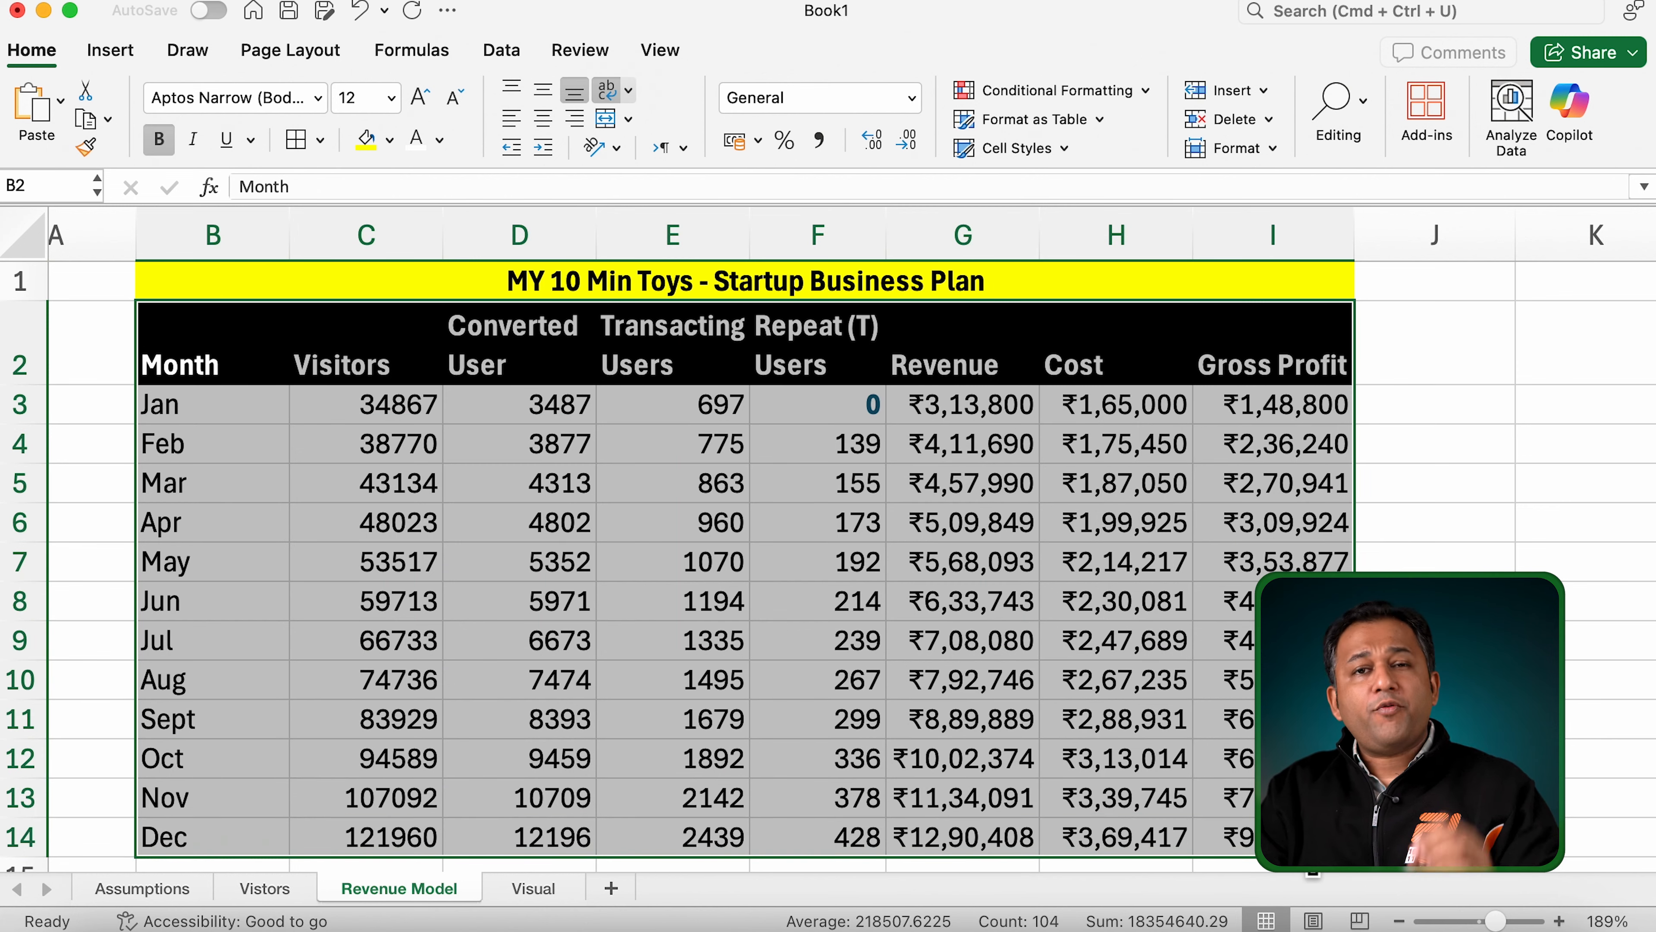
scroll(804, 693, down, 1)
scroll(804, 693, up, 1)
scroll(804, 693, left, 1)
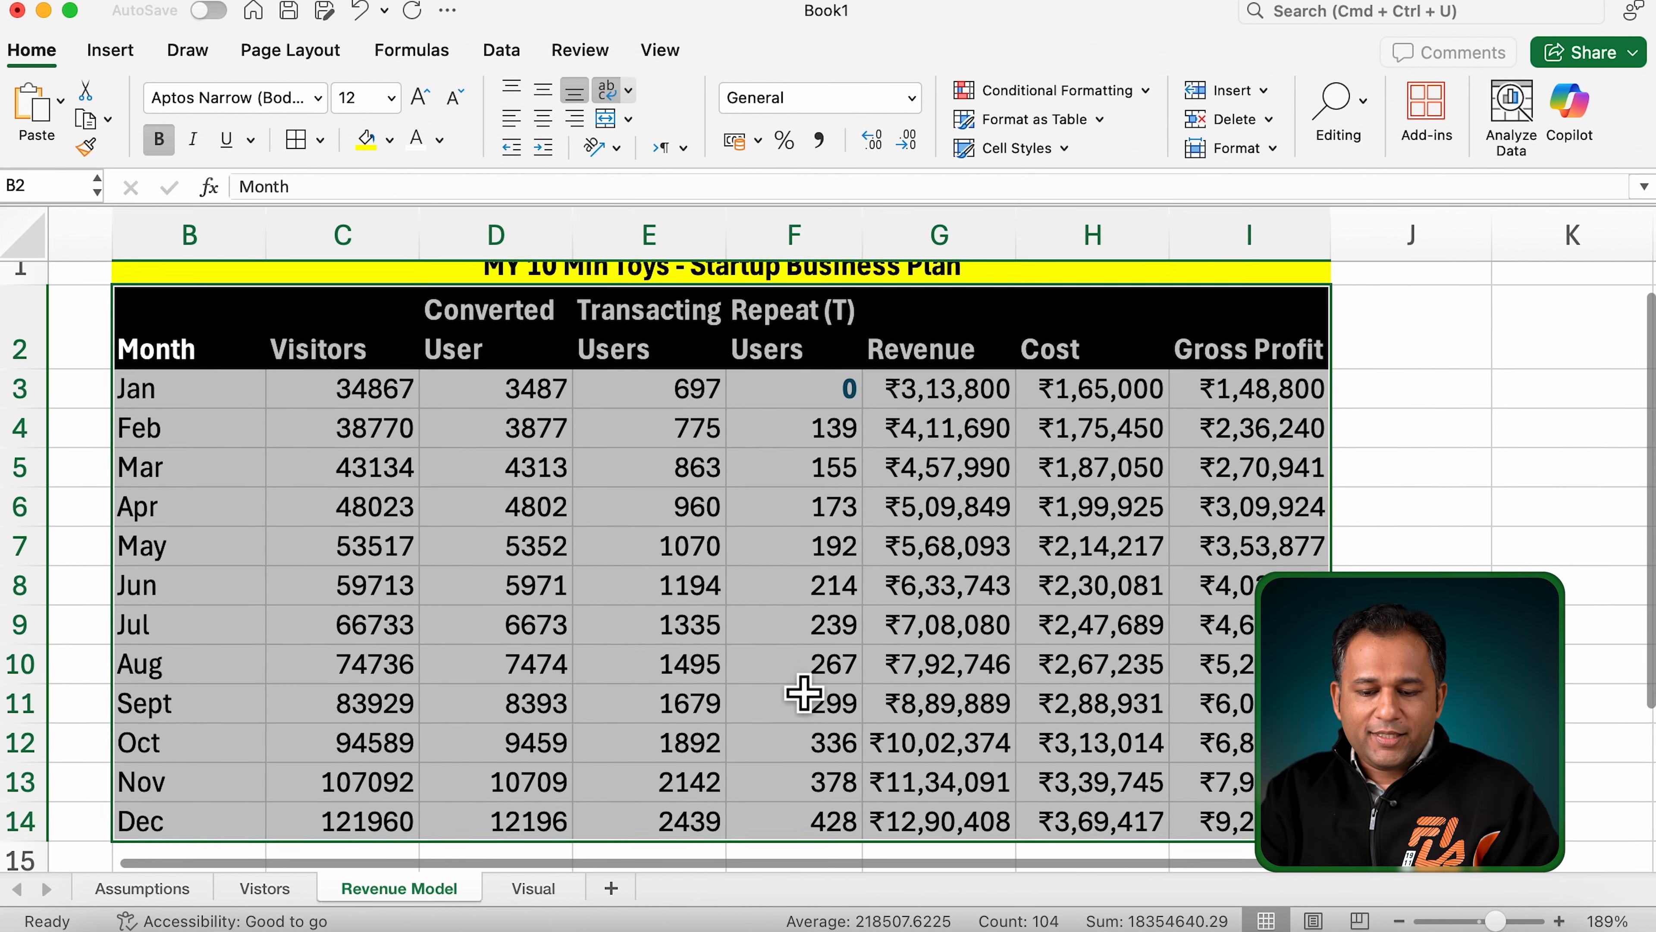
scroll(803, 692, down, 1)
scroll(804, 693, up, 1)
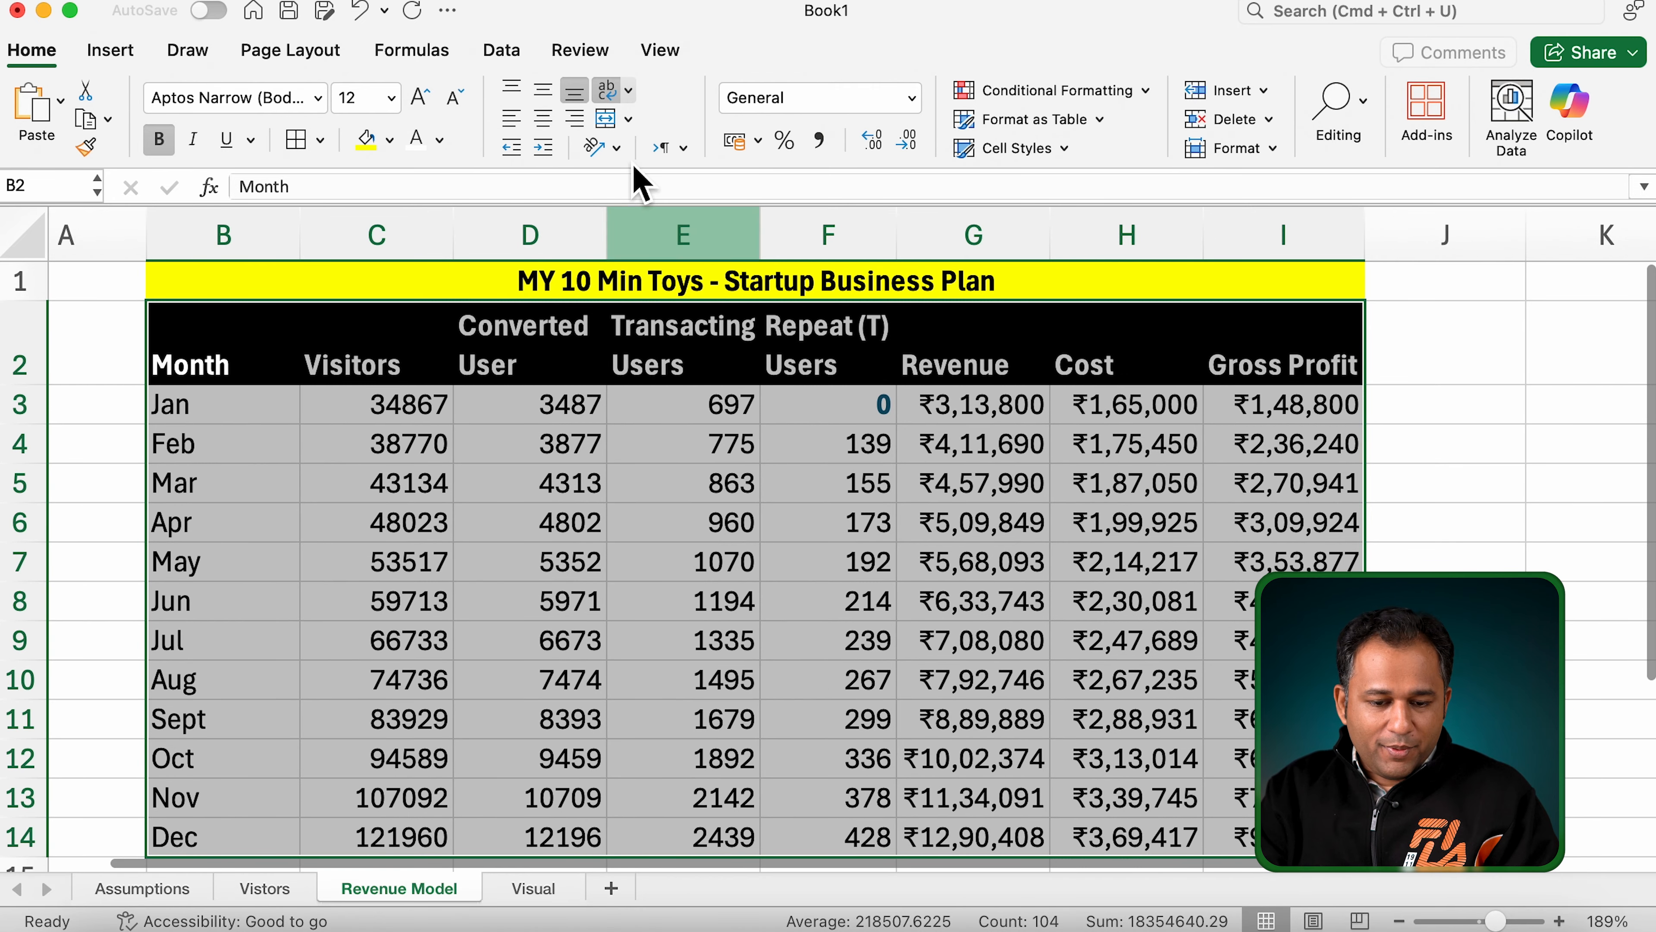
click(130, 53)
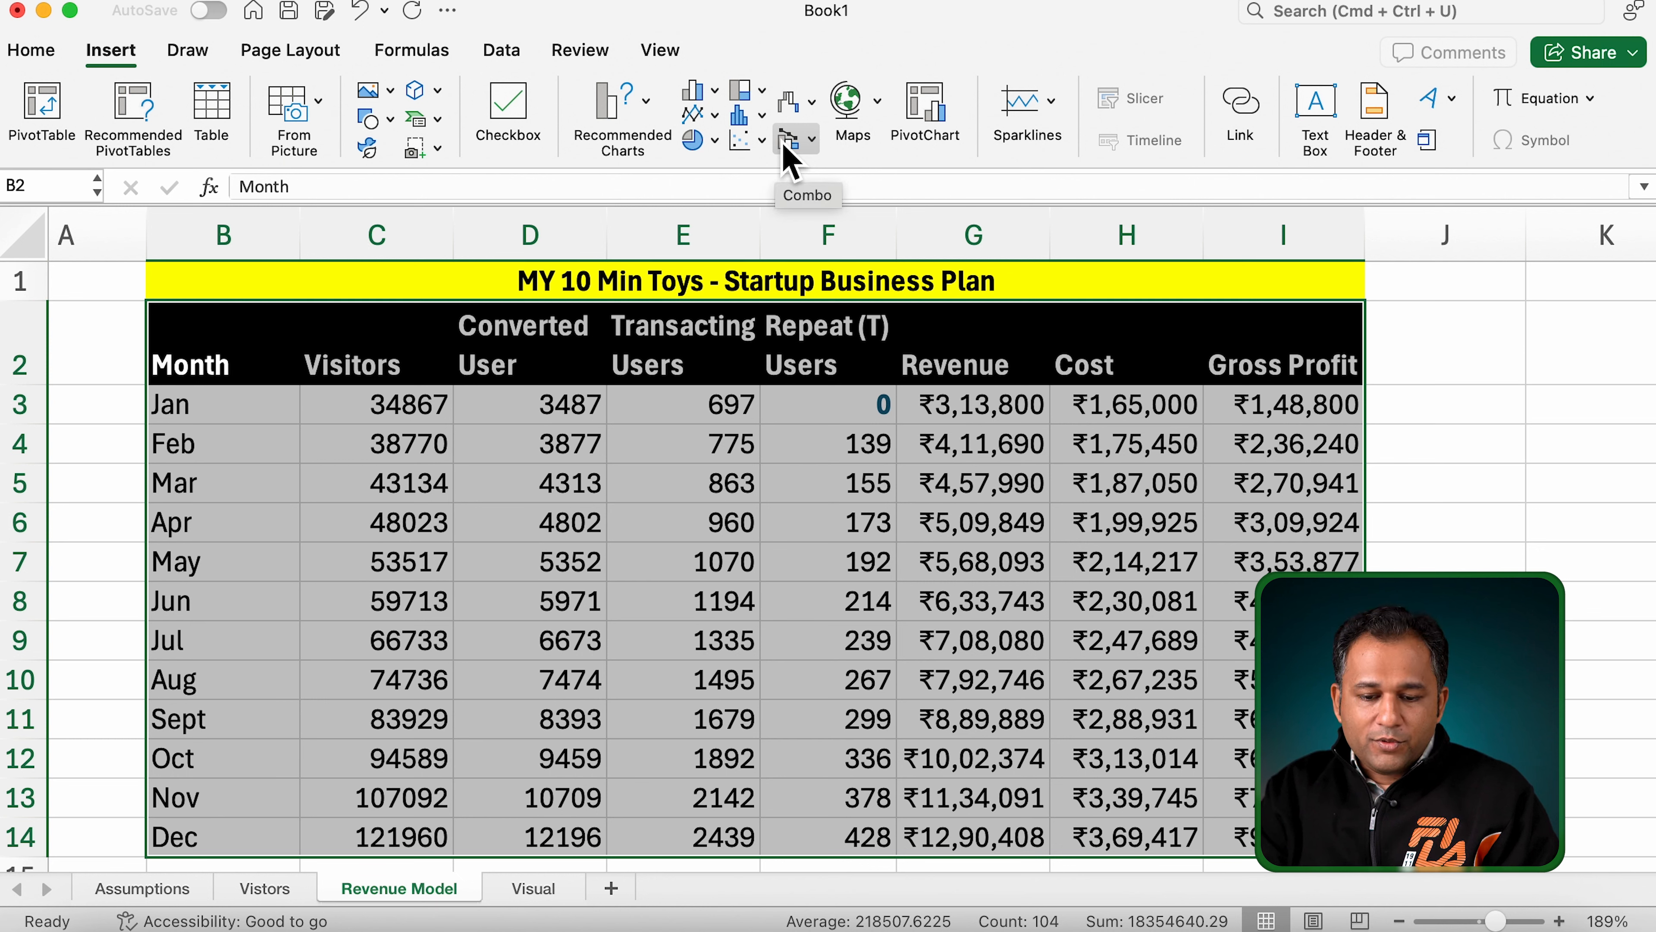
click(799, 139)
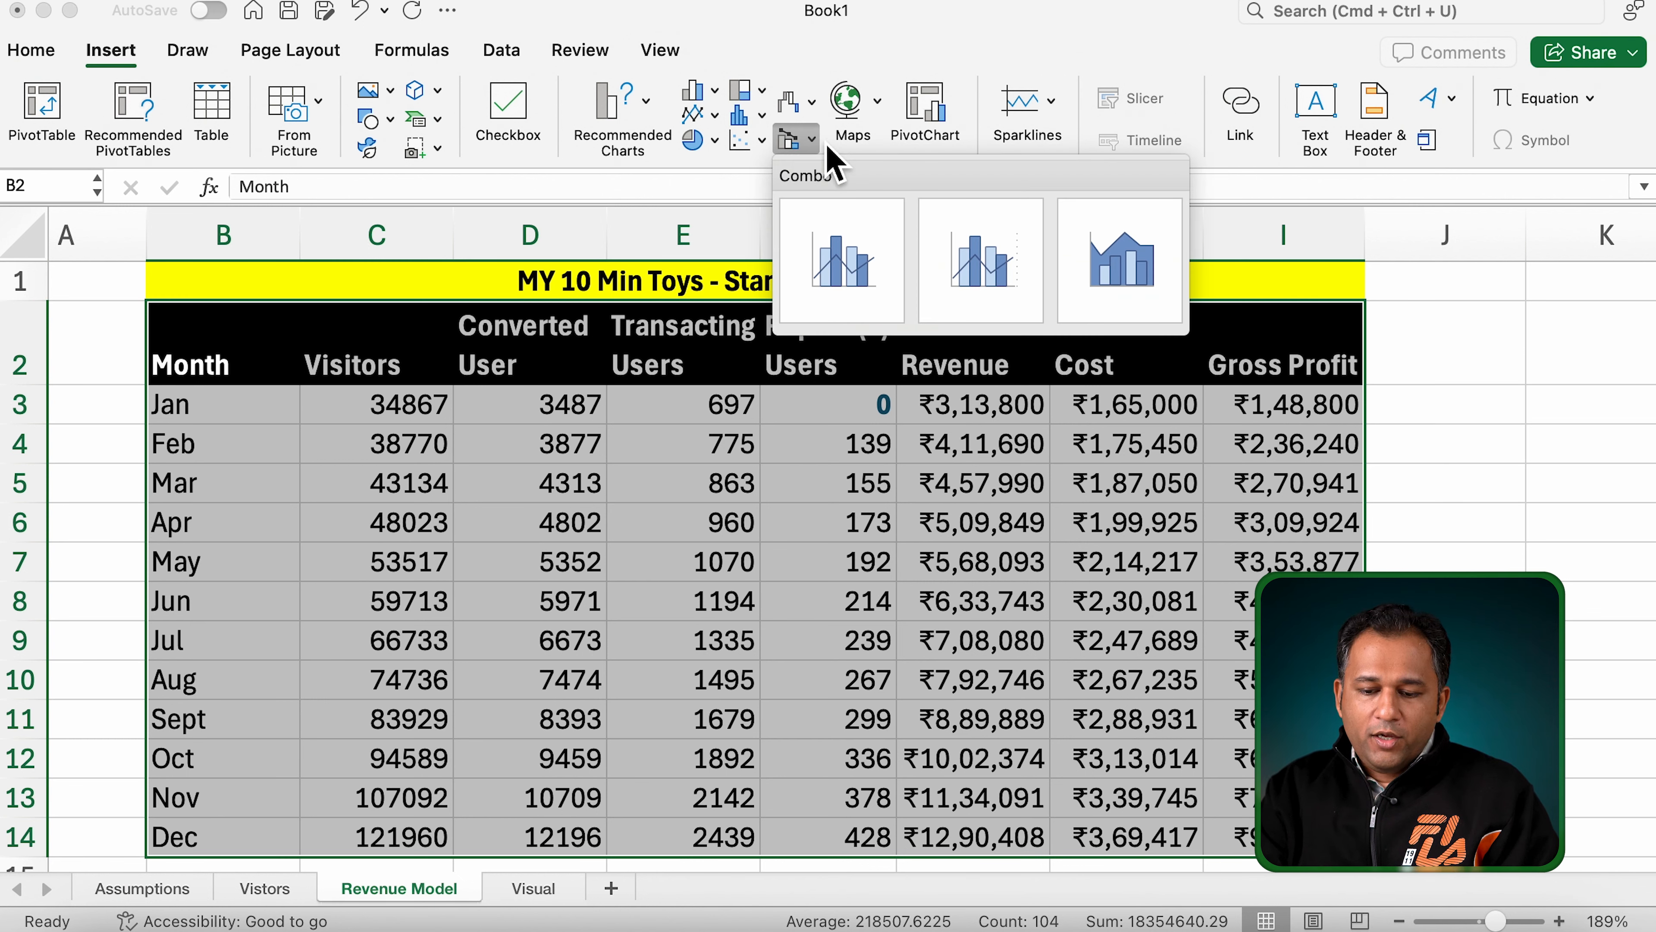
click(1112, 295)
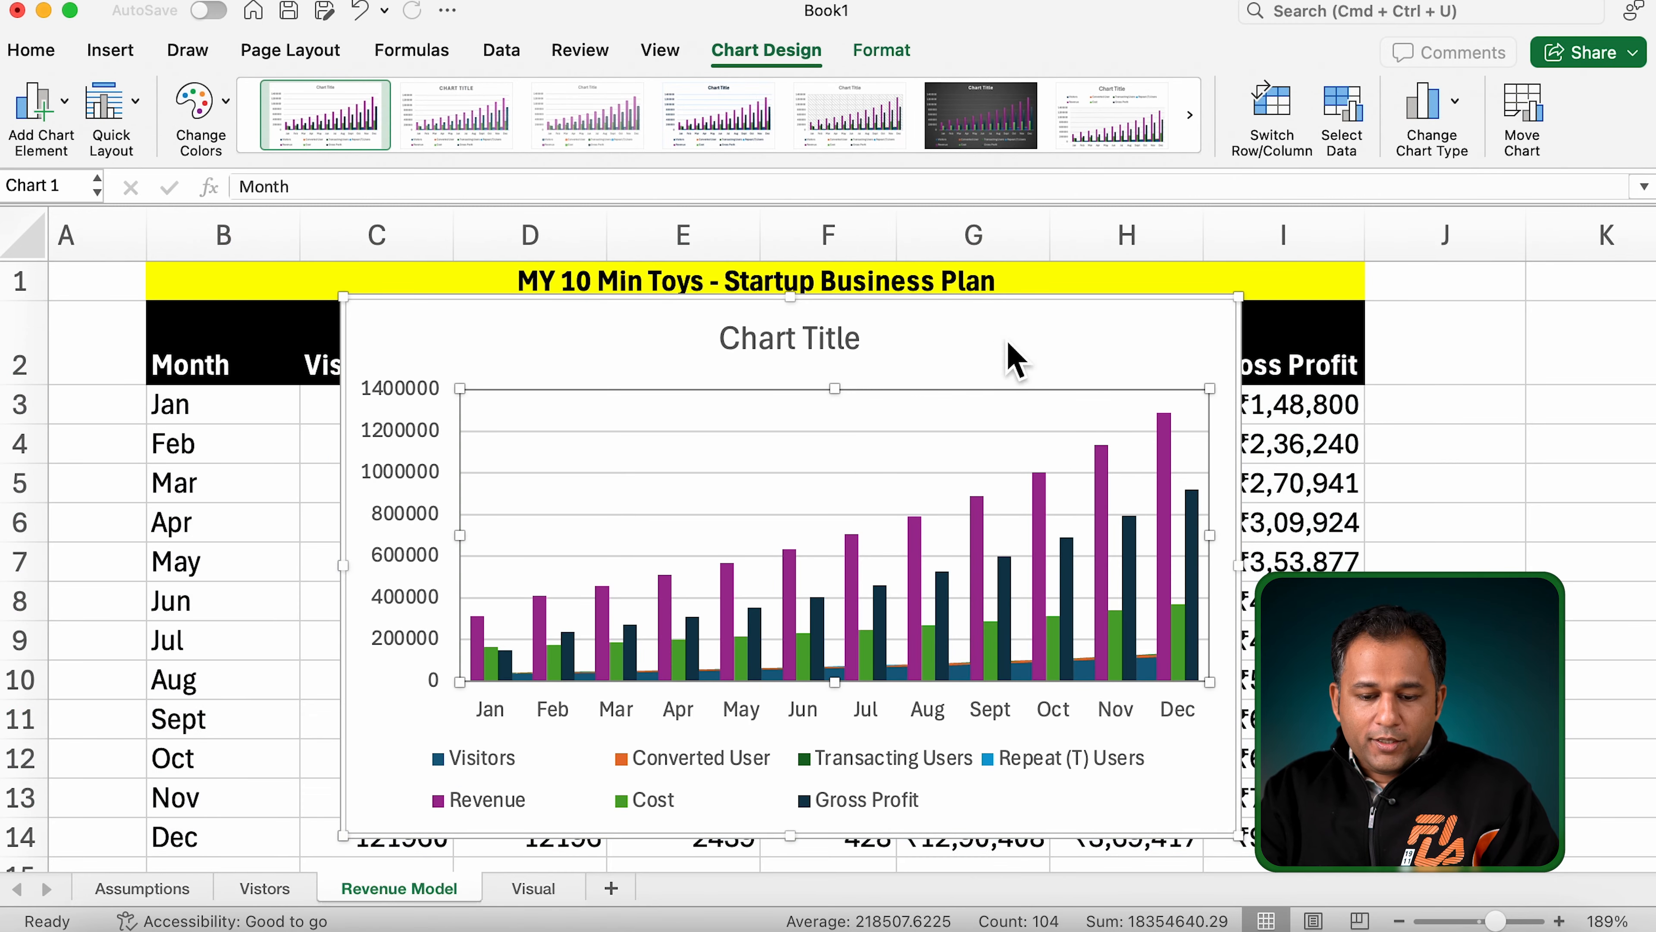
Step: Move the combo chart to cell B3 of the Visual sheet and enlarge it to cover about B3:O28
key(Delete)
click(972, 351)
click(524, 899)
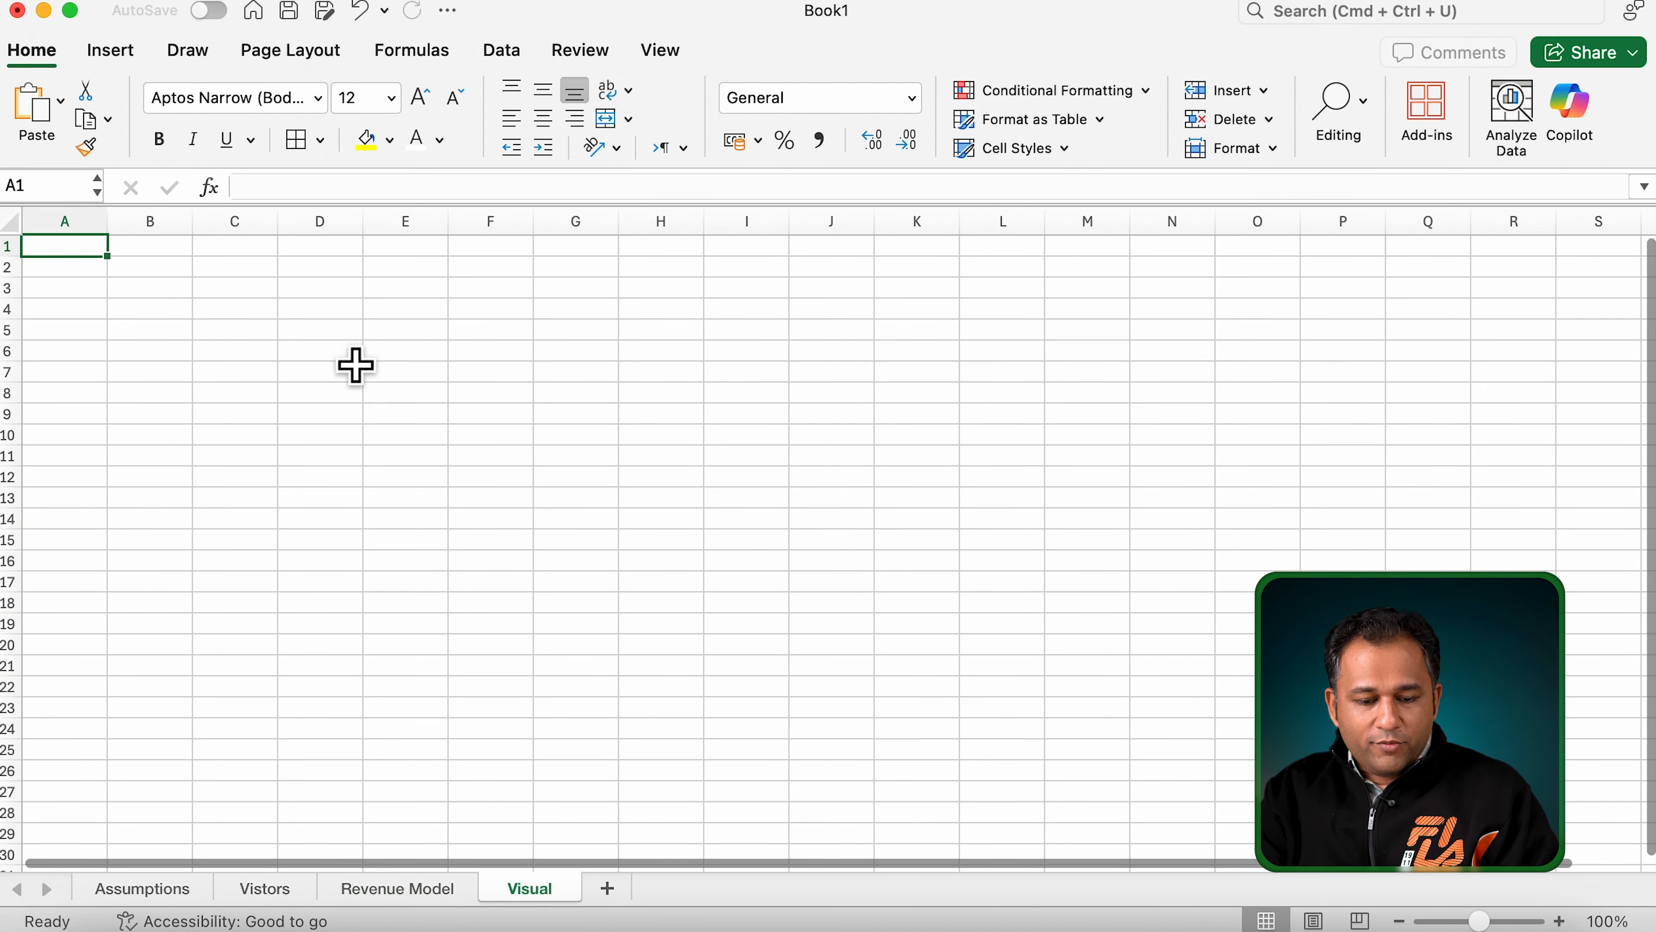
click(180, 295)
key(super+v)
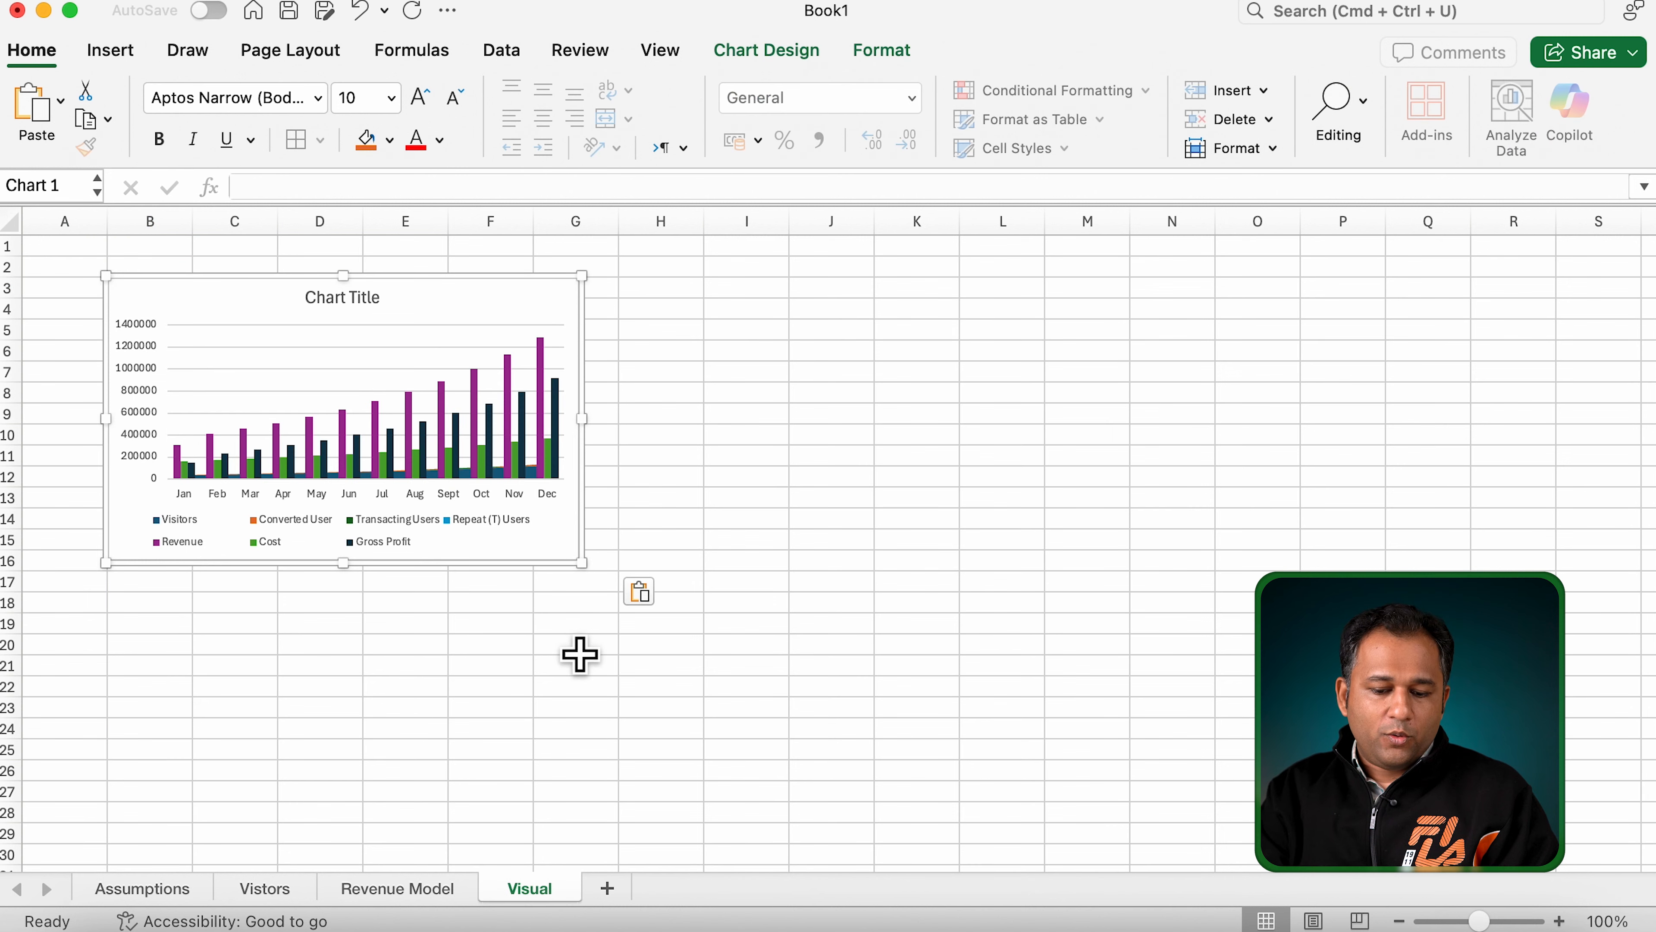
drag(689, 607, 1291, 824)
click(1428, 624)
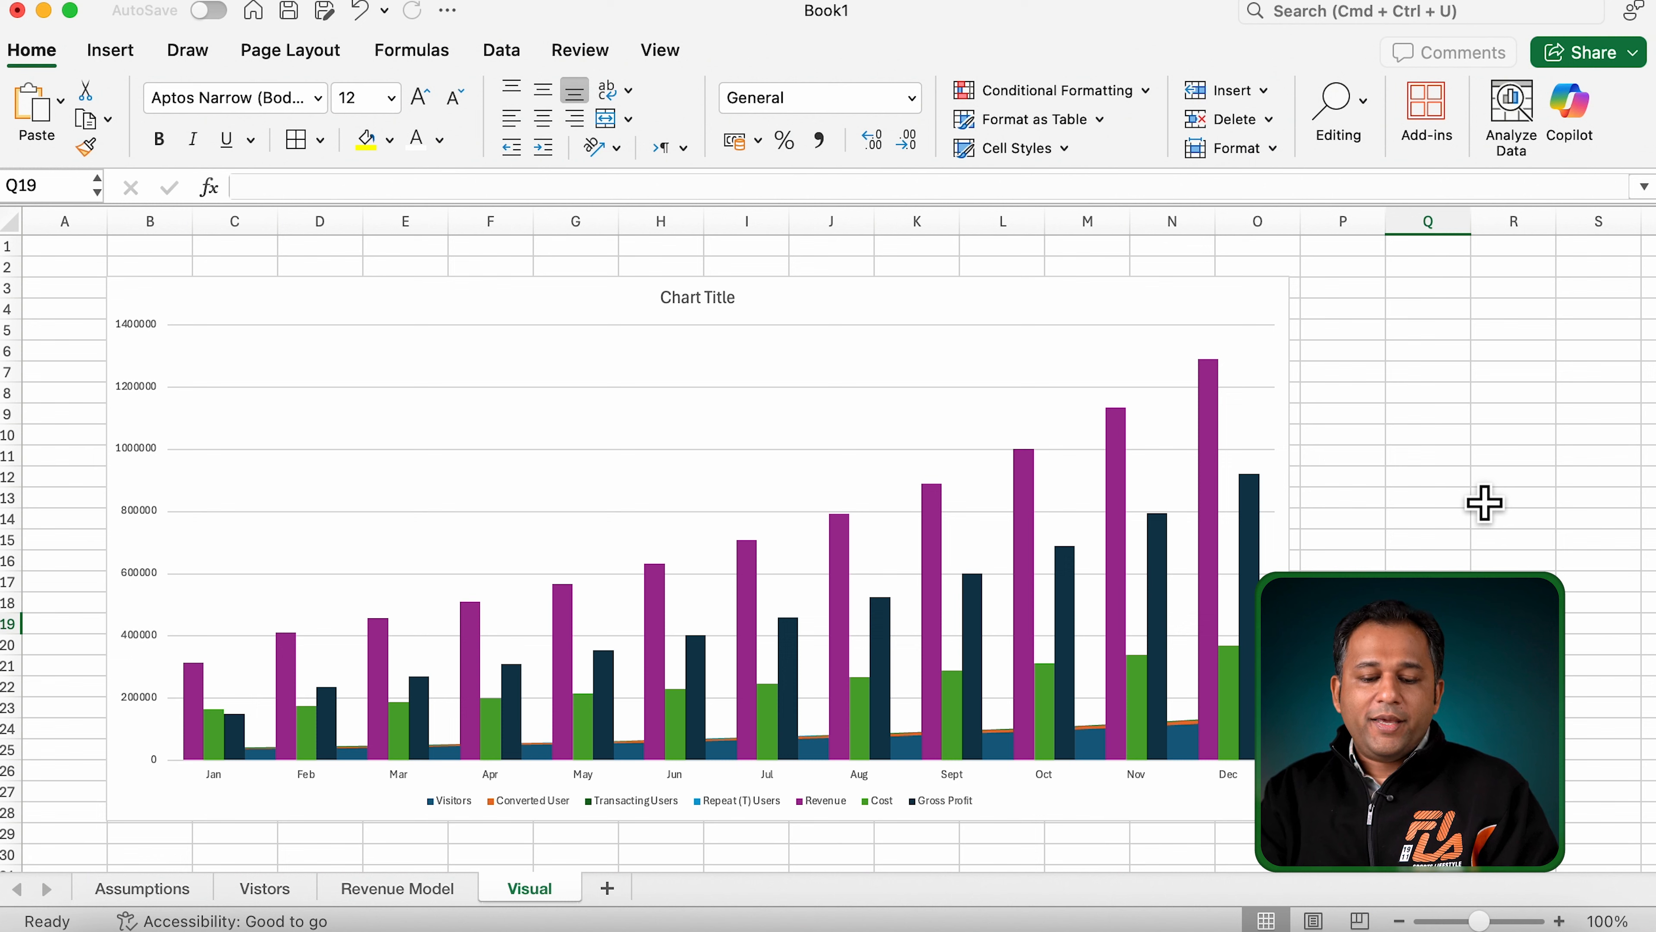
Step: Examine the size and effects formatting options available for the chart area of the combo chart
click(898, 451)
double_click(837, 320)
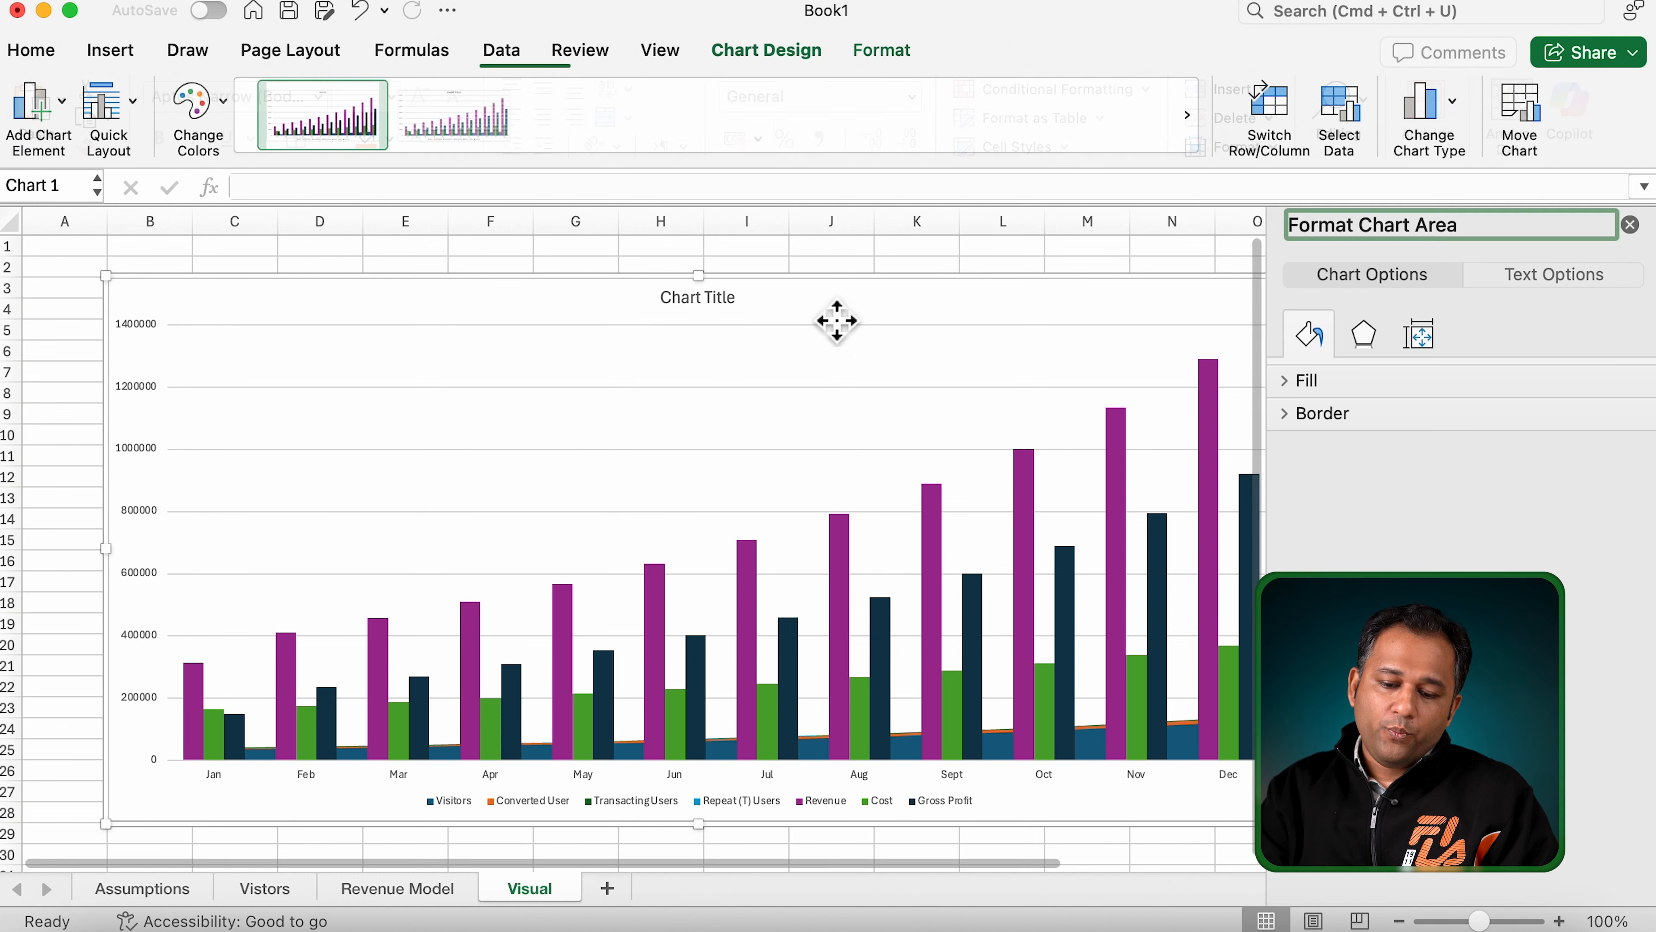
click(1419, 335)
click(1364, 336)
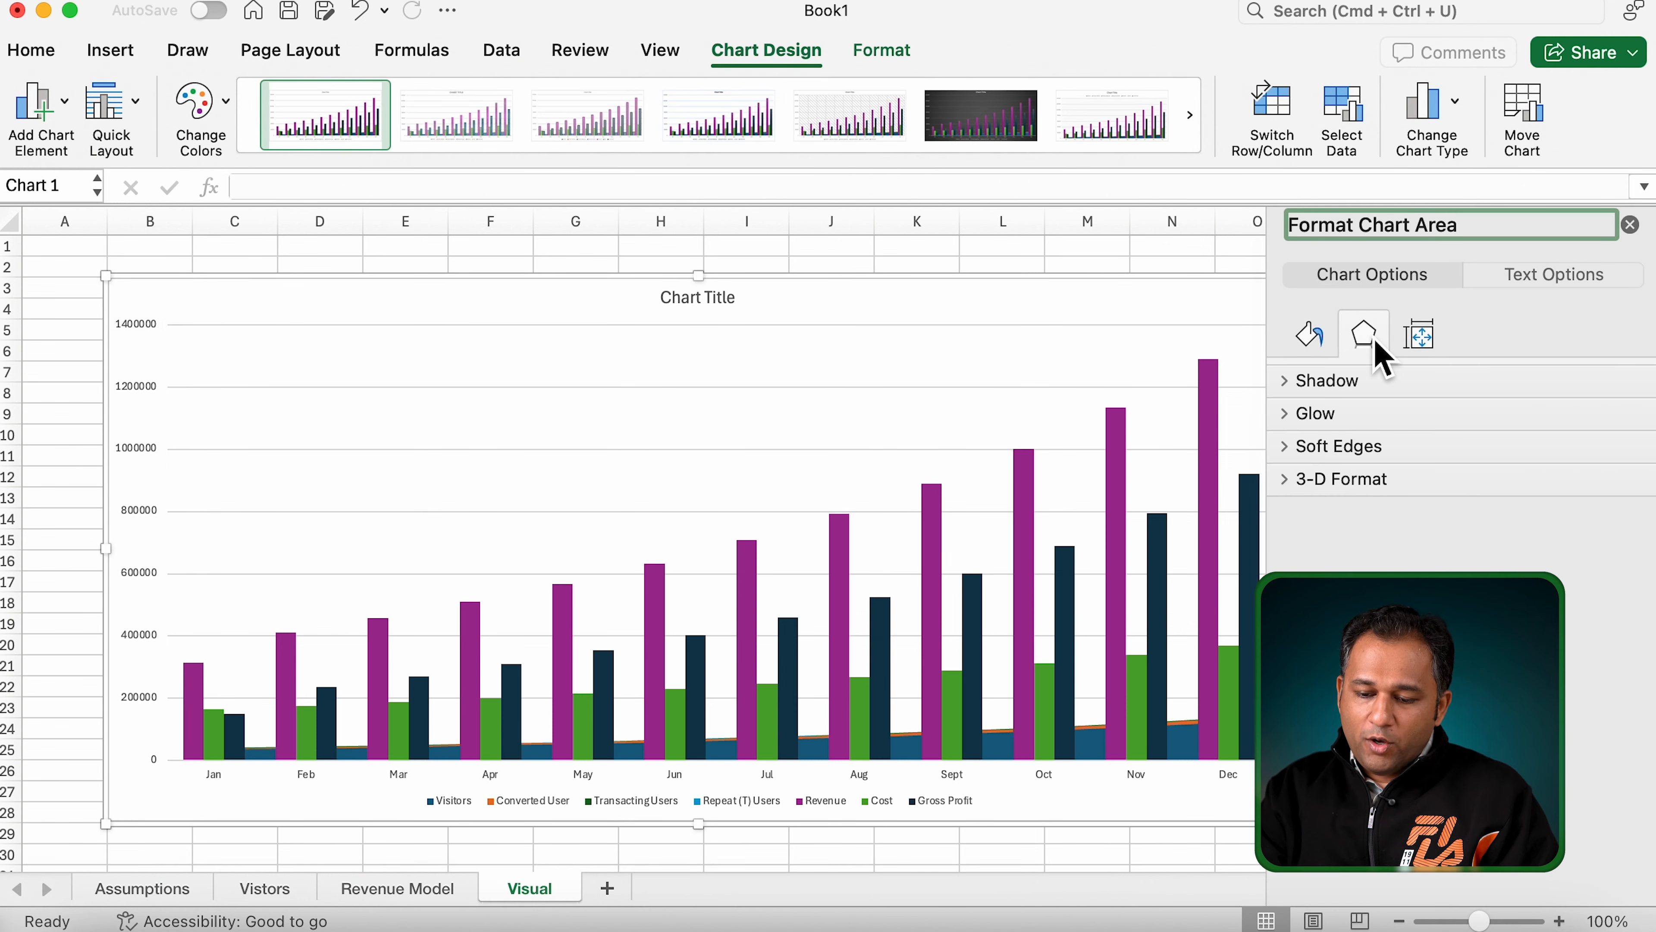
click(1629, 224)
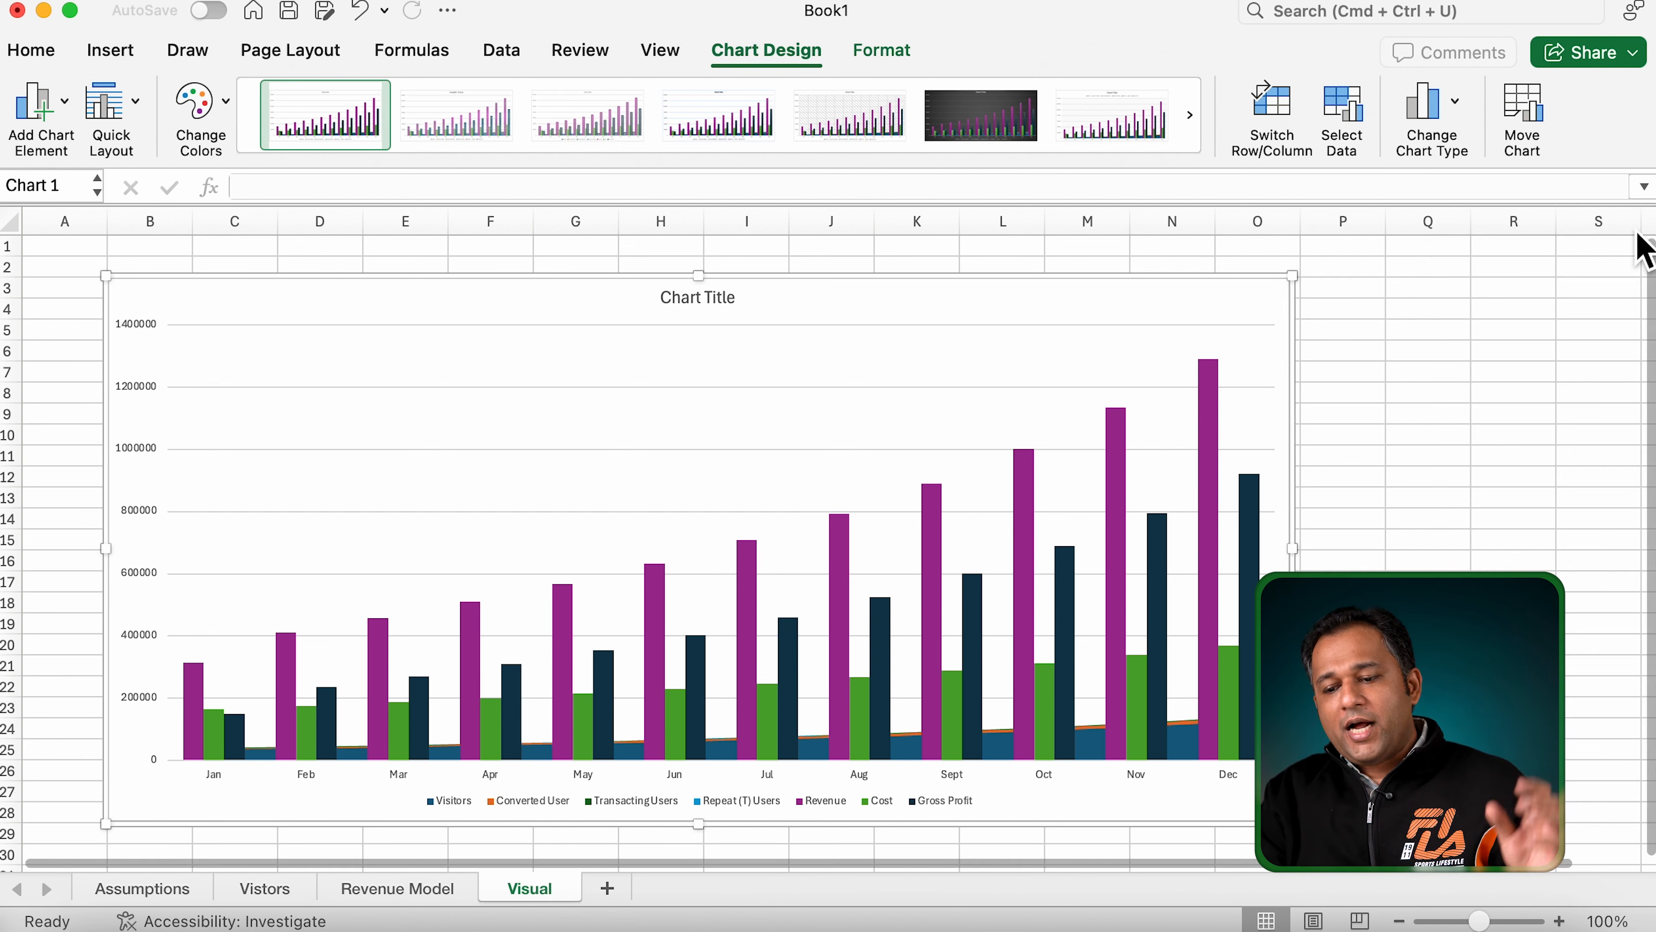
click(1425, 332)
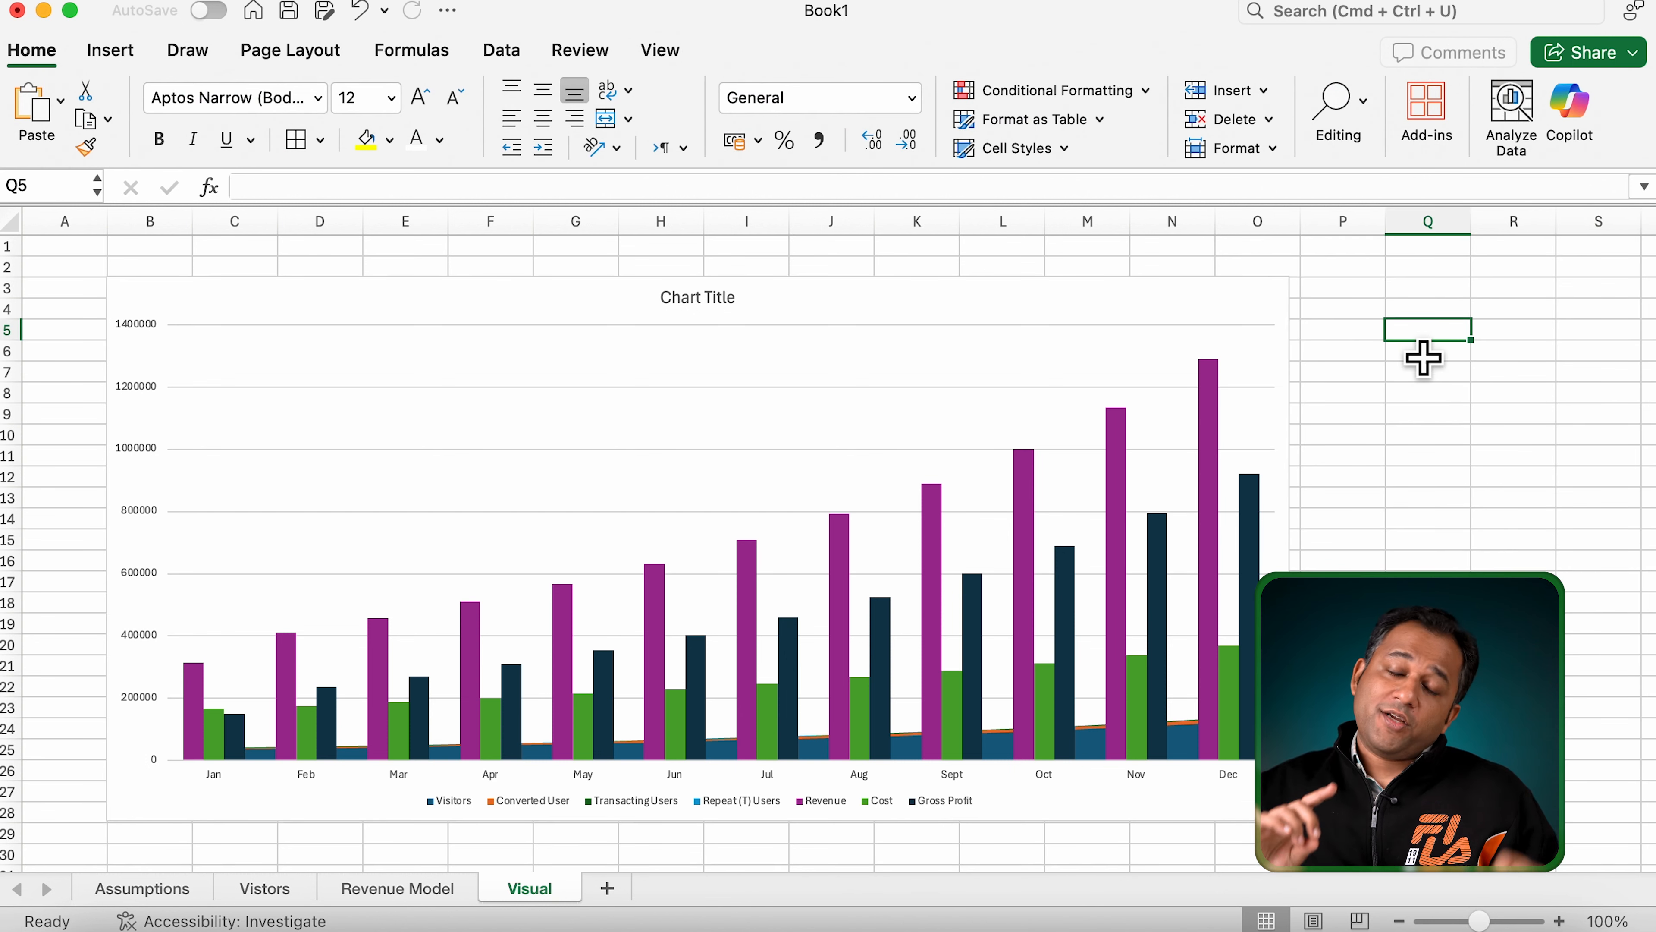